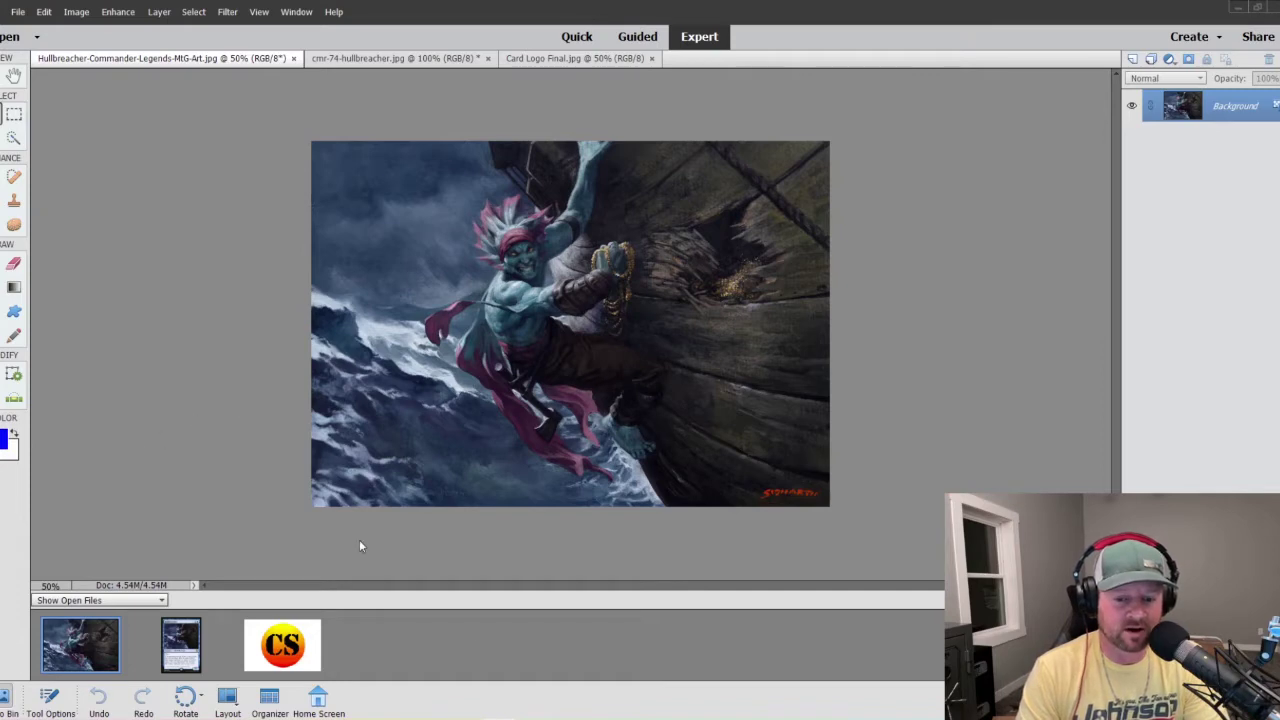
- Switch to the browser and review the Hullbreacher art search results, the Art of Magic page and the Scryfall card results
{"action": "left_click", "coordinate": [714, 668]}
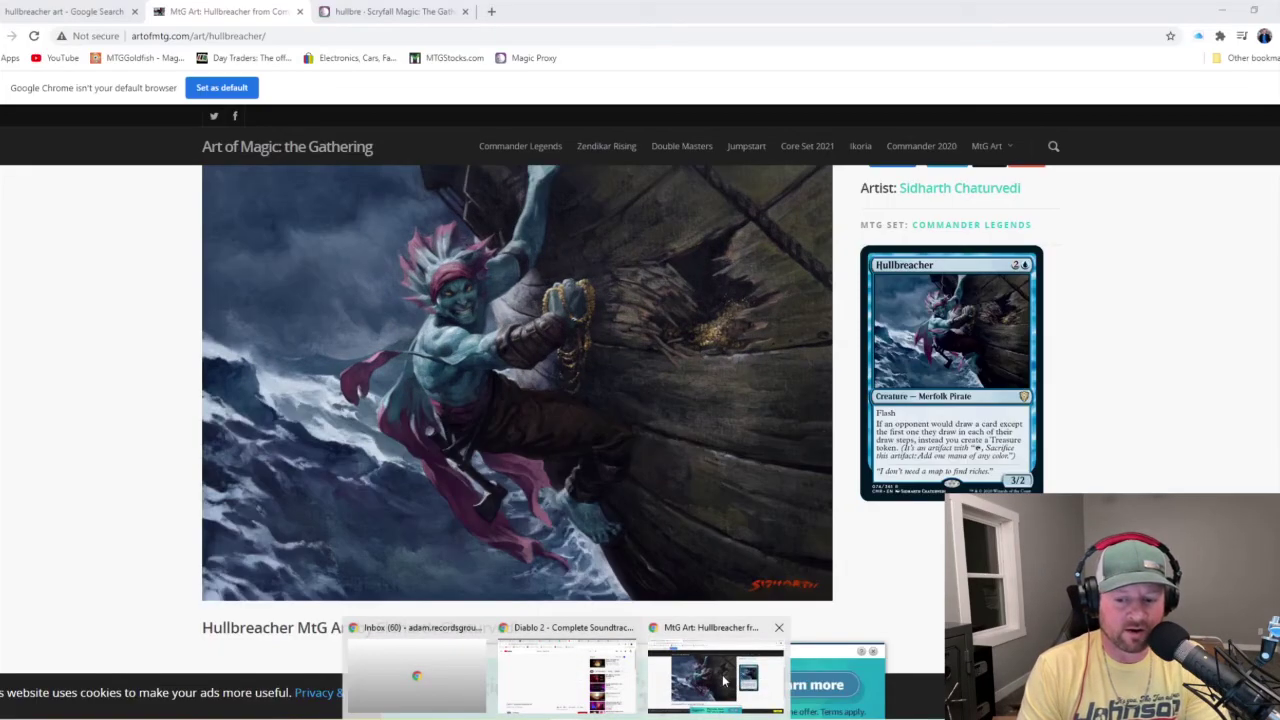
{"action": "left_click", "coordinate": [76, 11]}
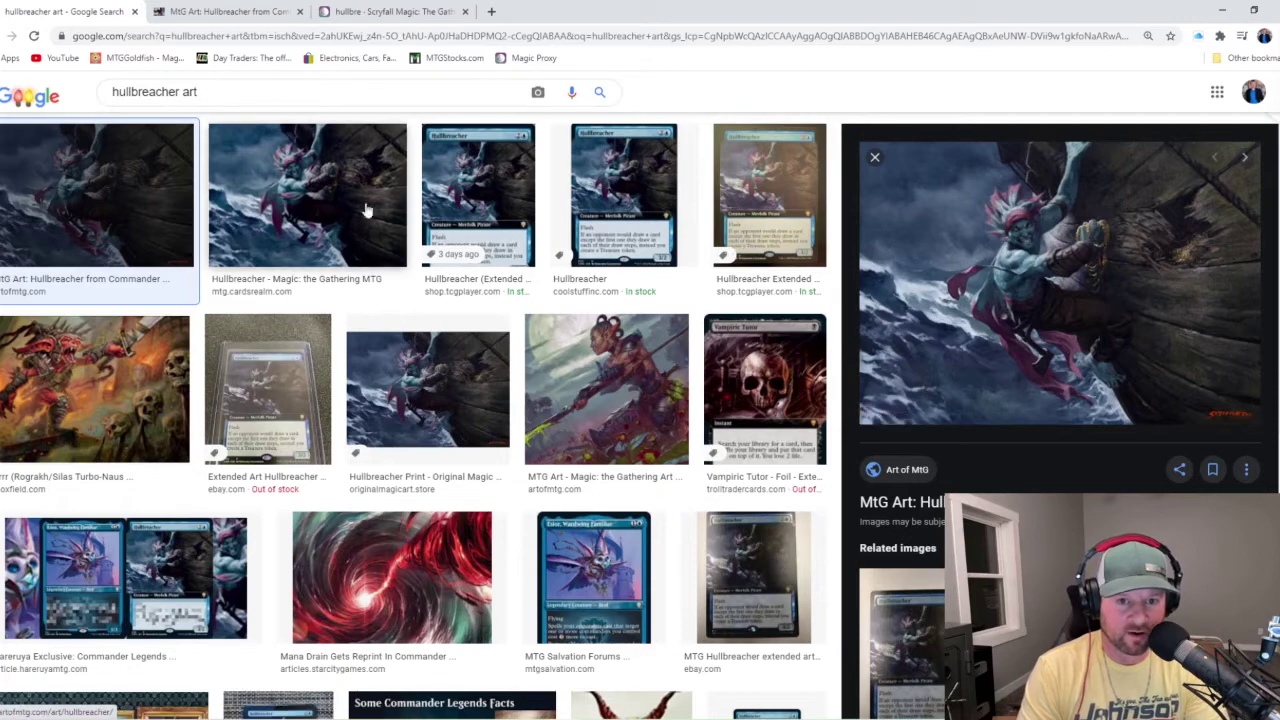
{"action": "right_click", "coordinate": [1020, 265]}
{"action": "left_click", "coordinate": [995, 456]}
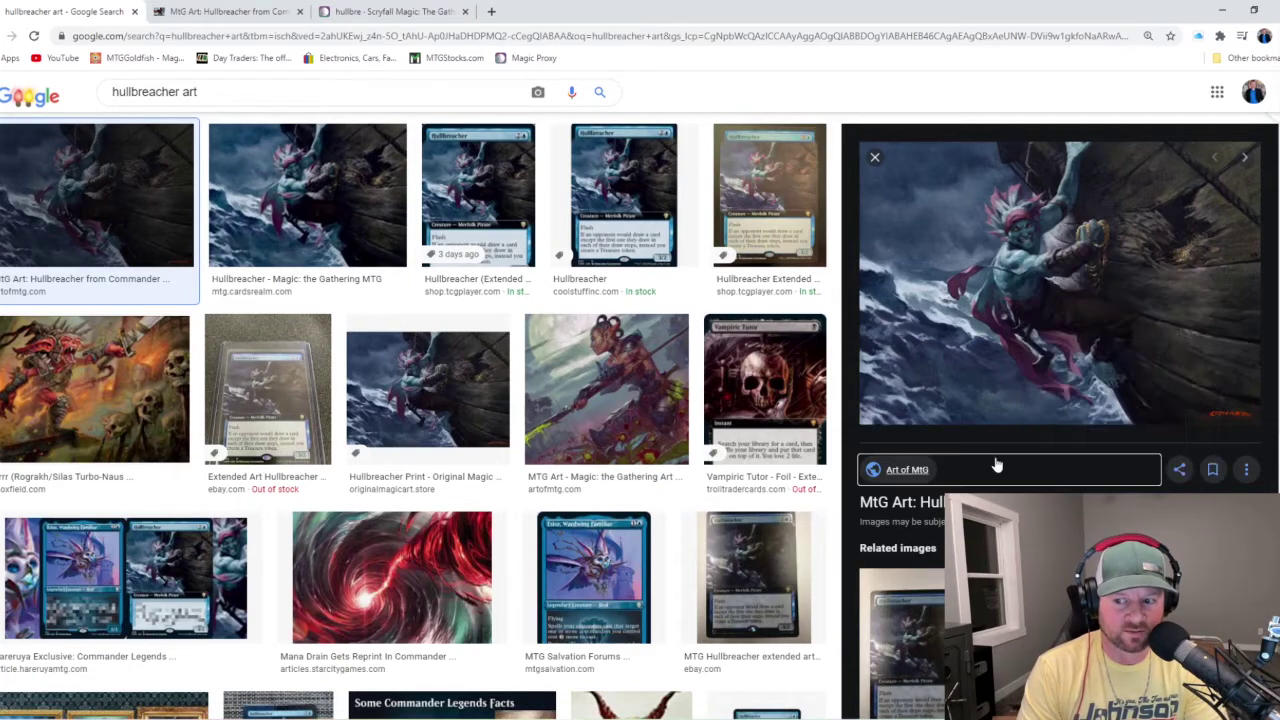
{"action": "scroll", "coordinate": [475, 480], "scroll_direction": "down", "scroll_amount": 3}
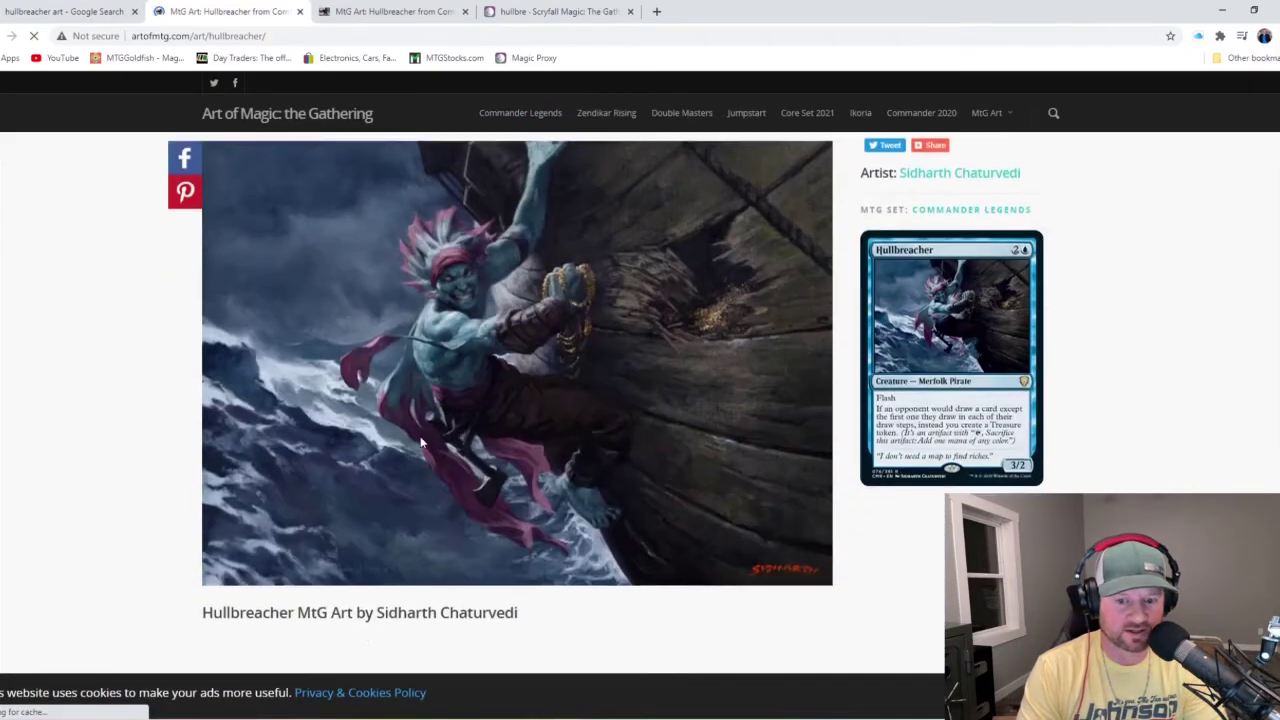
{"action": "left_click", "coordinate": [299, 11]}
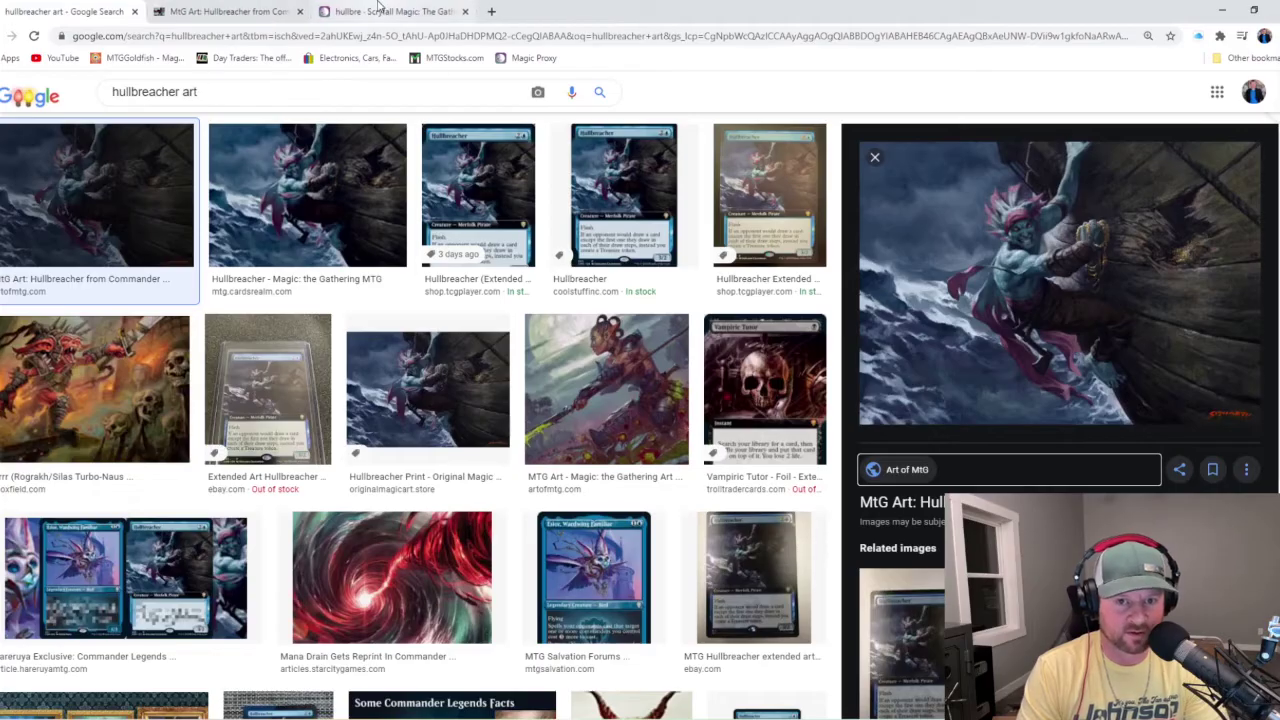
{"action": "left_click", "coordinate": [419, 11]}
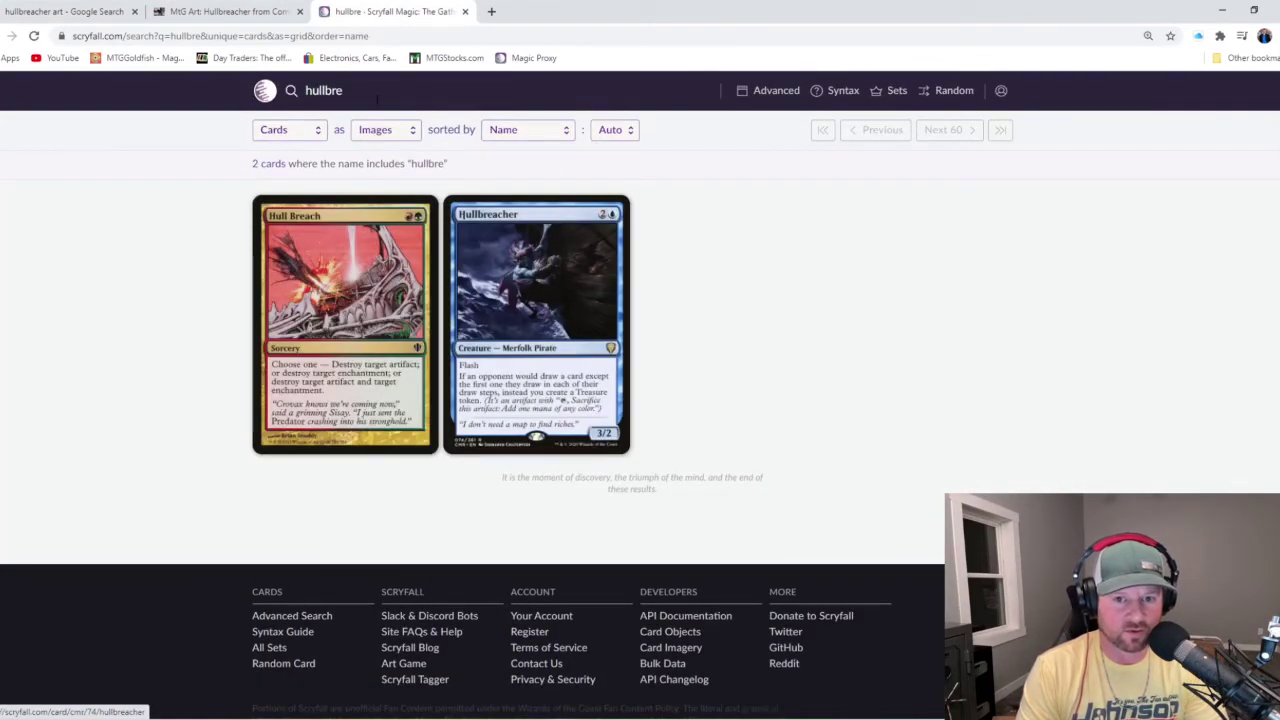
- Return to Photoshop Elements, bring up cmr-74-hullbreacher.jpg and select its rules text box and power/toughness box with the Quick Selection tool
{"action": "key", "text": "alt+Tab"}
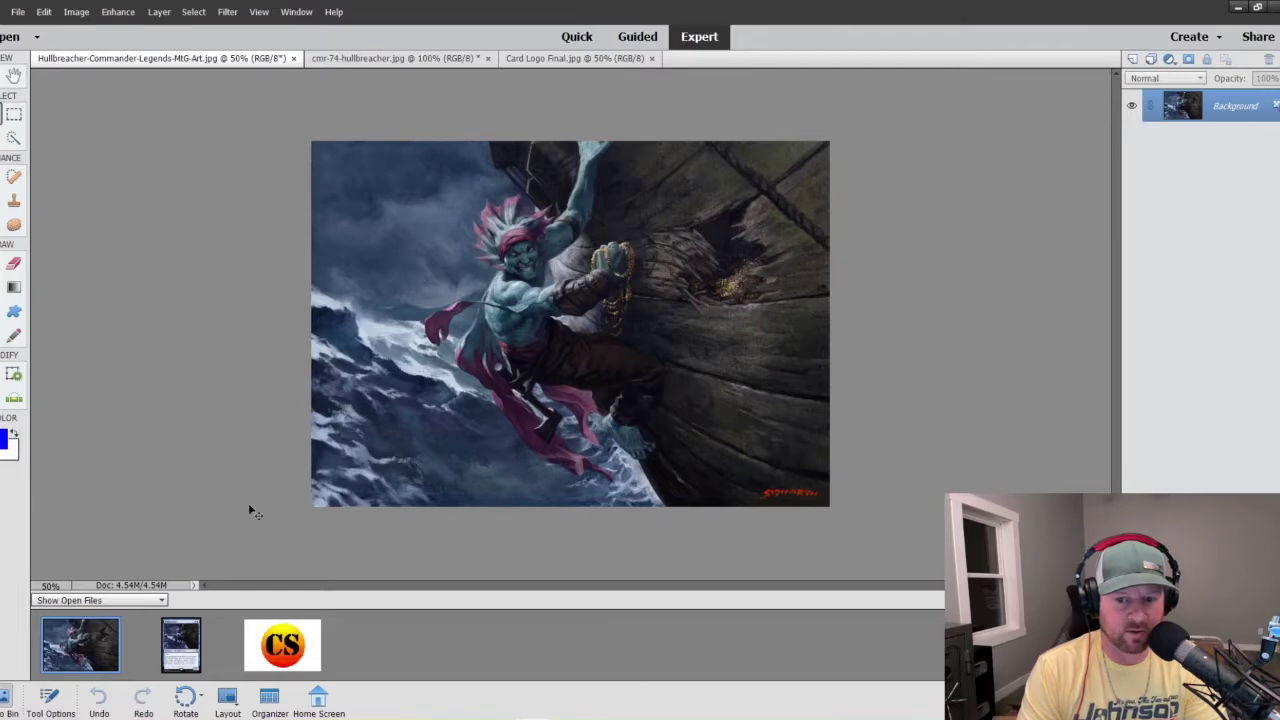
{"action": "key", "text": "ctrl+Tab"}
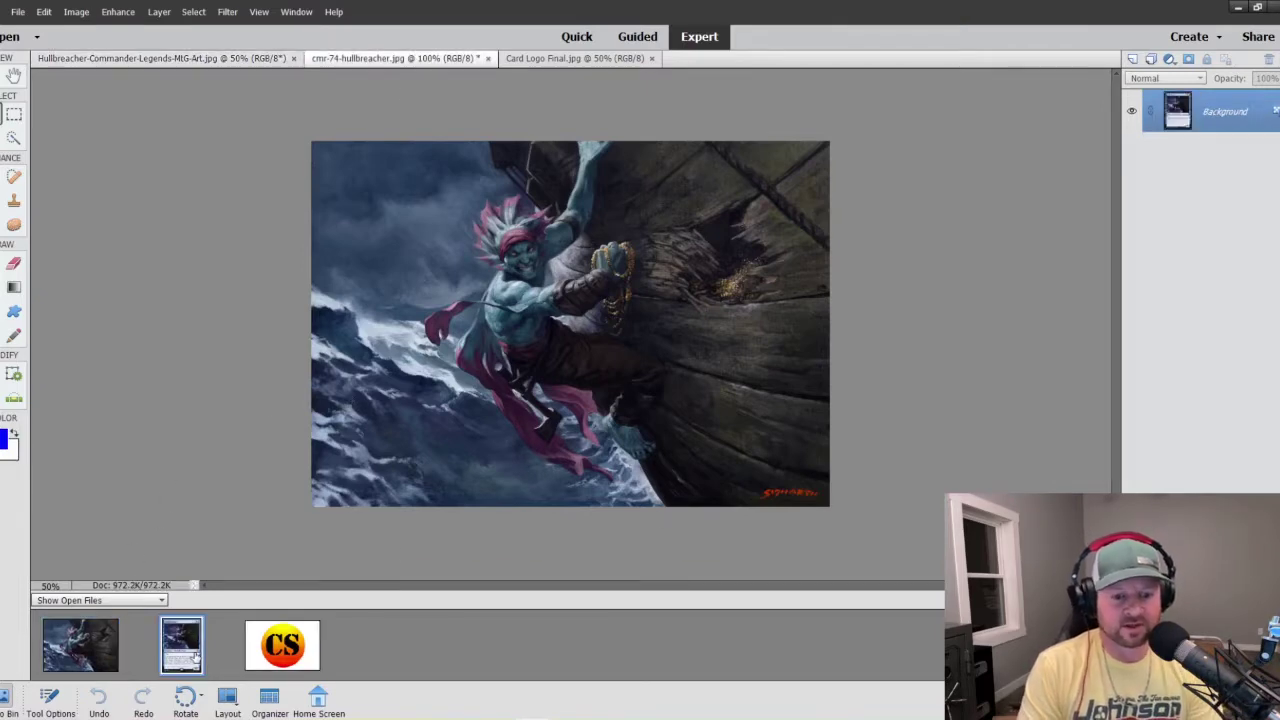
{"action": "left_click", "coordinate": [15, 138]}
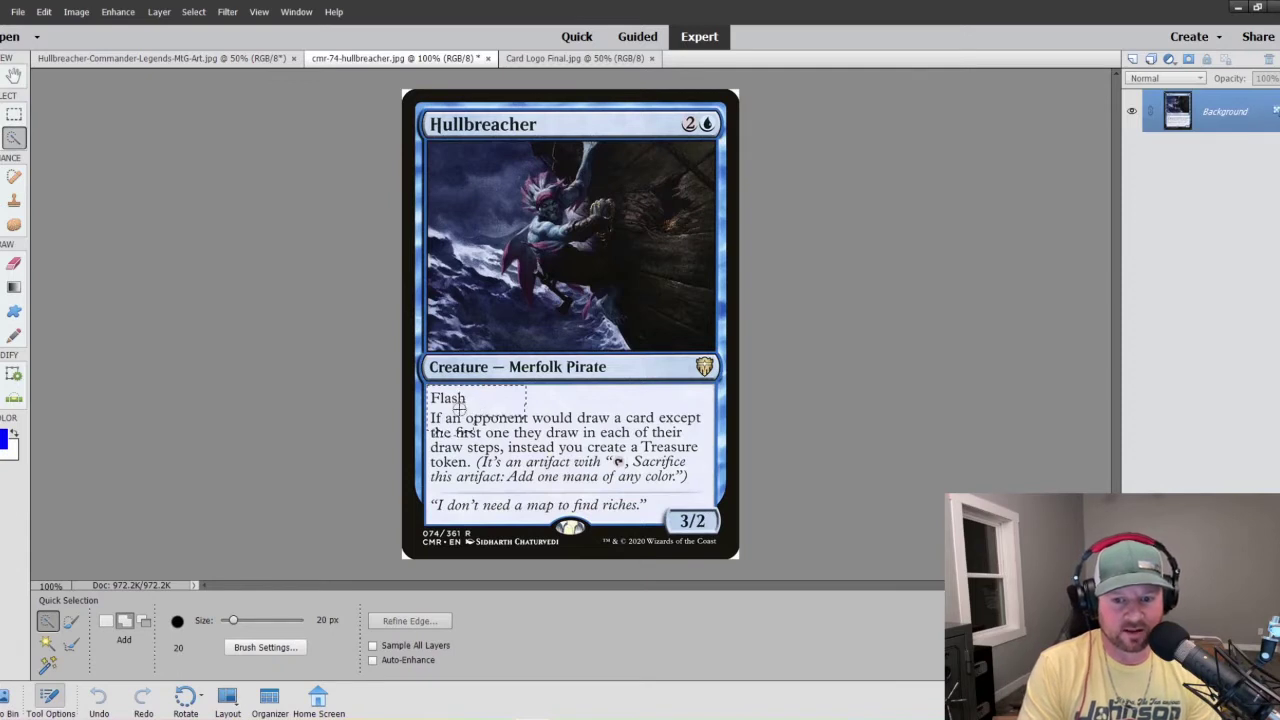
{"action": "mouse_move", "coordinate": [462, 408]}
{"action": "left_mouse_down"}
{"action": "mouse_move", "coordinate": [678, 418]}
{"action": "mouse_move", "coordinate": [665, 450]}
{"action": "left_mouse_up"}
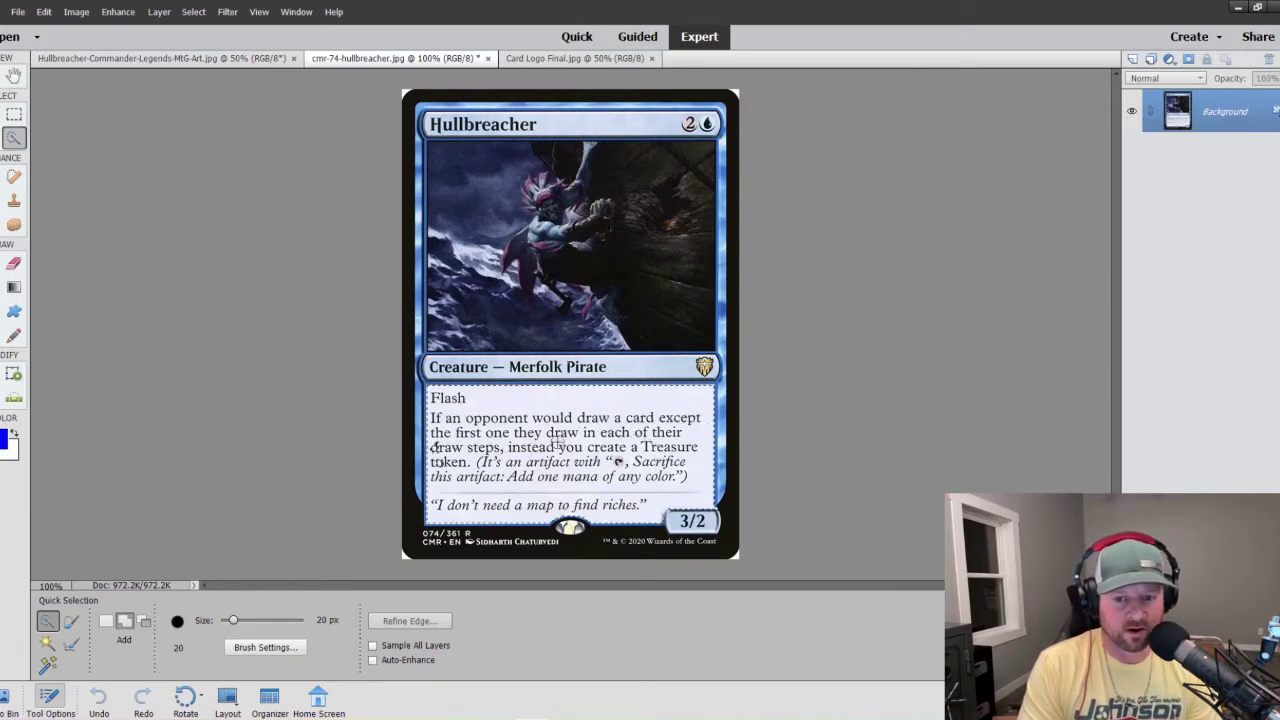
{"action": "left_click", "coordinate": [438, 454]}
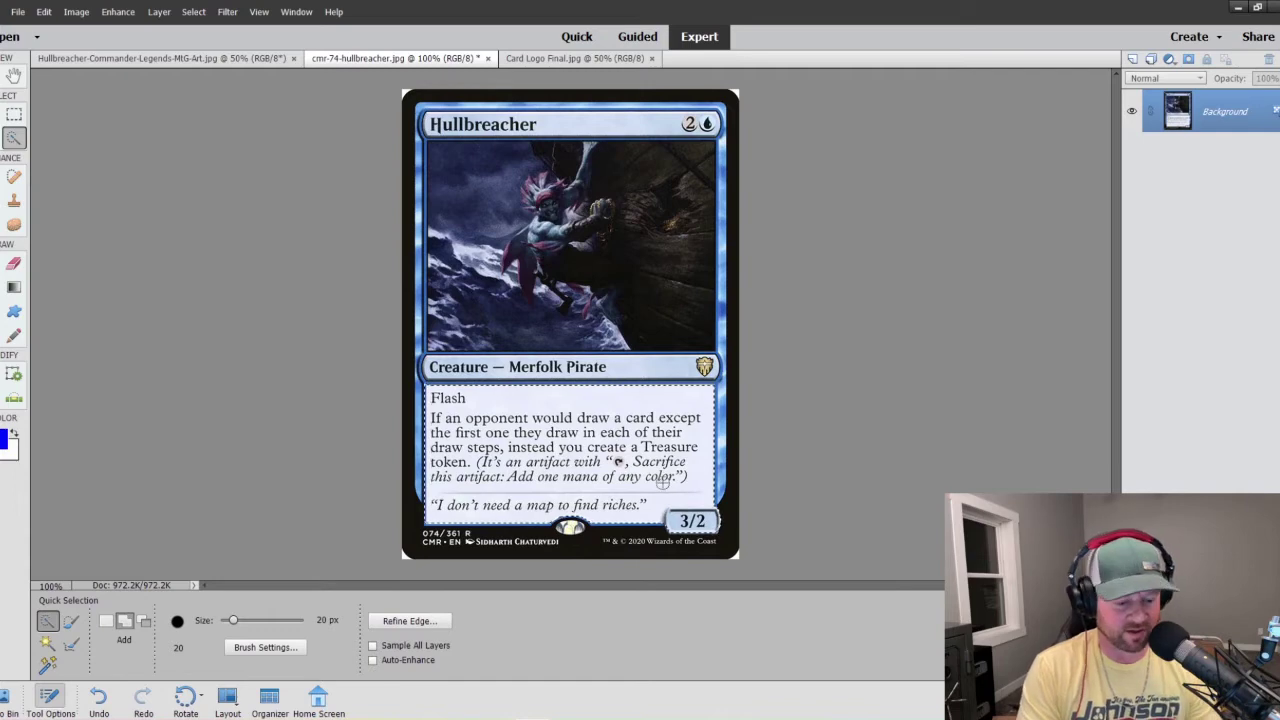
- Add the "Creature — Merfolk Pirate" type bar to the selection with Quick Selection, undoing strokes that distort its lower edge
{"action": "key", "text": "ctrl+plus"}
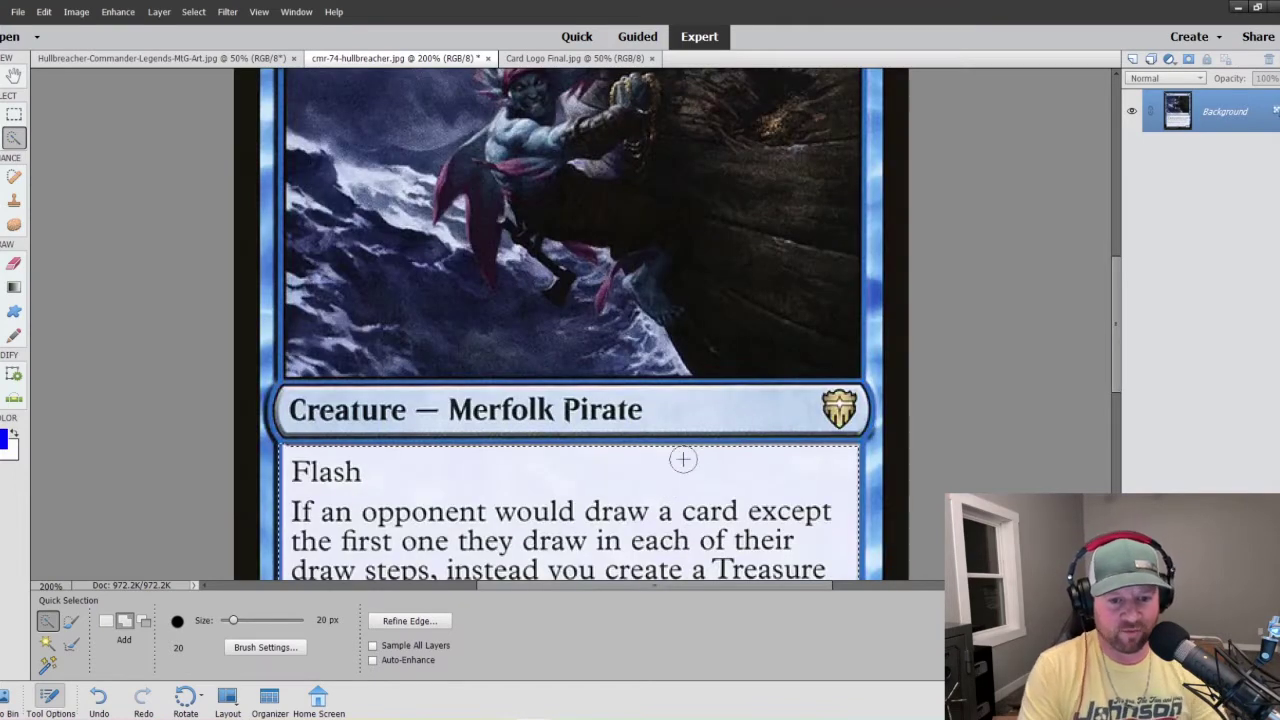
{"action": "scroll", "coordinate": [680, 457], "scroll_direction": "up", "scroll_amount": 1}
{"action": "scroll", "coordinate": [520, 497], "scroll_direction": "down", "scroll_amount": 2}
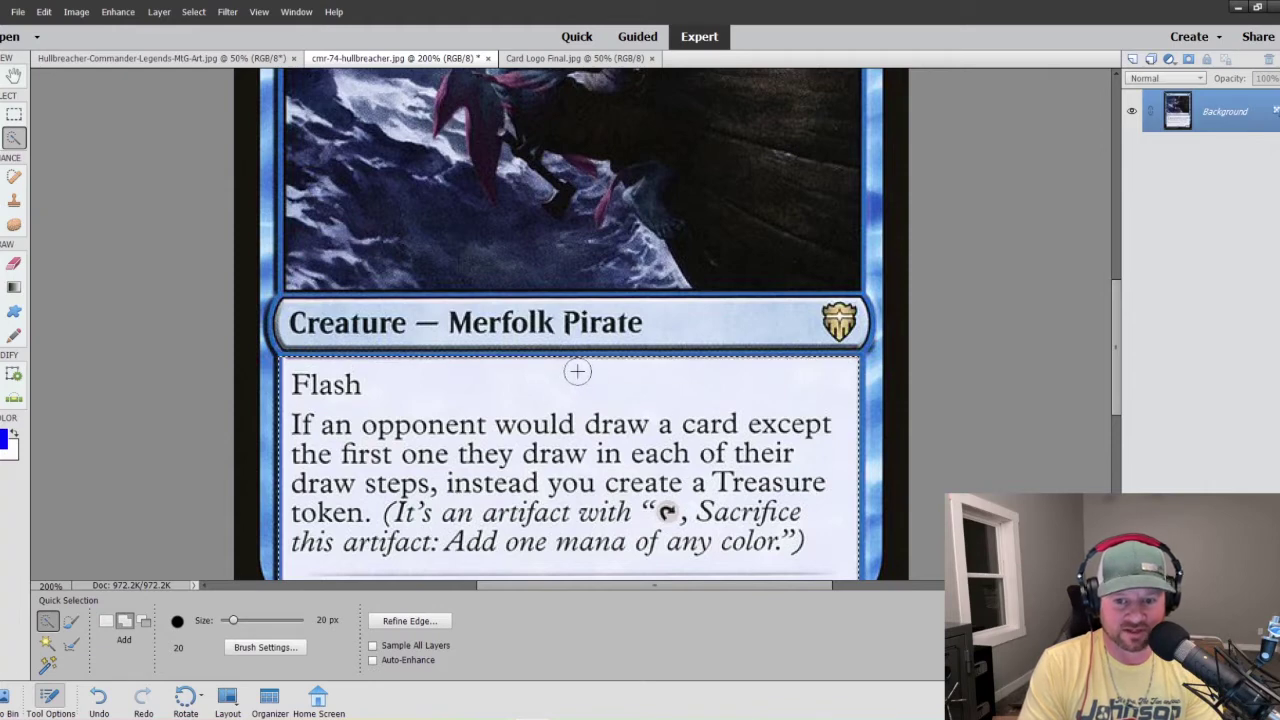
{"action": "left_click_drag", "start_coordinate": [728, 329], "coordinate": [825, 322]}
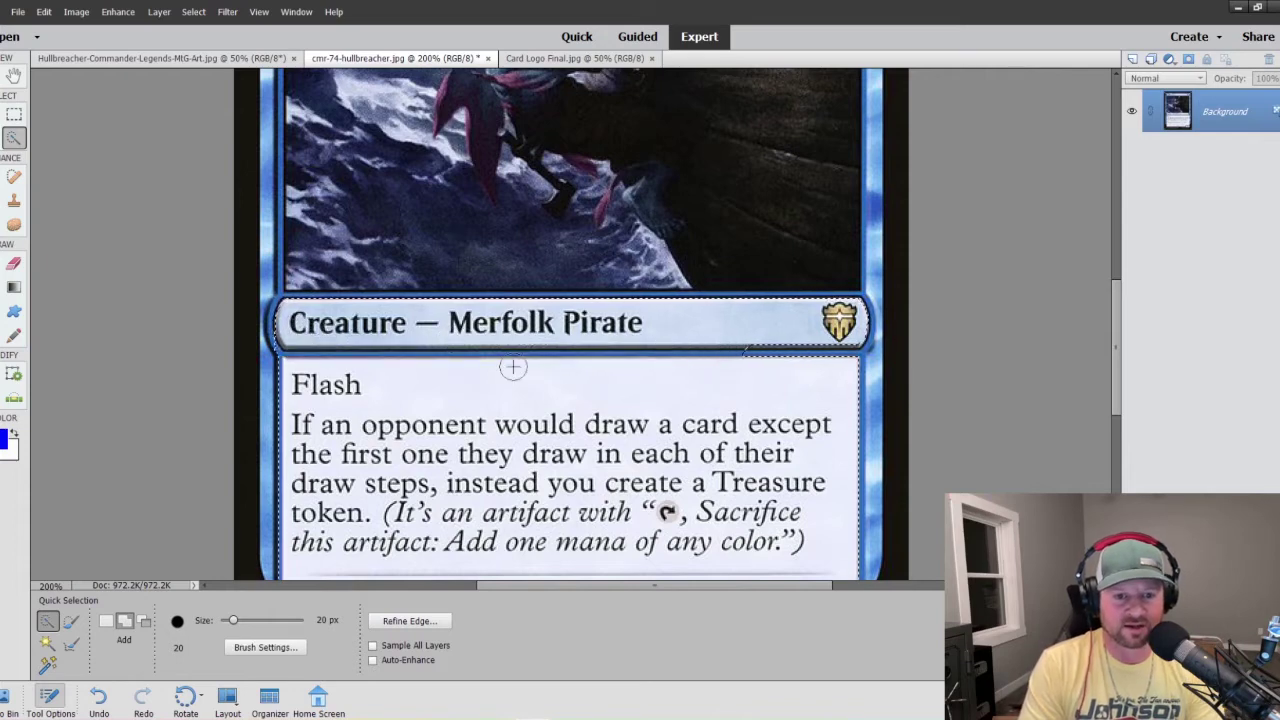
{"action": "key", "text": "ctrl+z"}
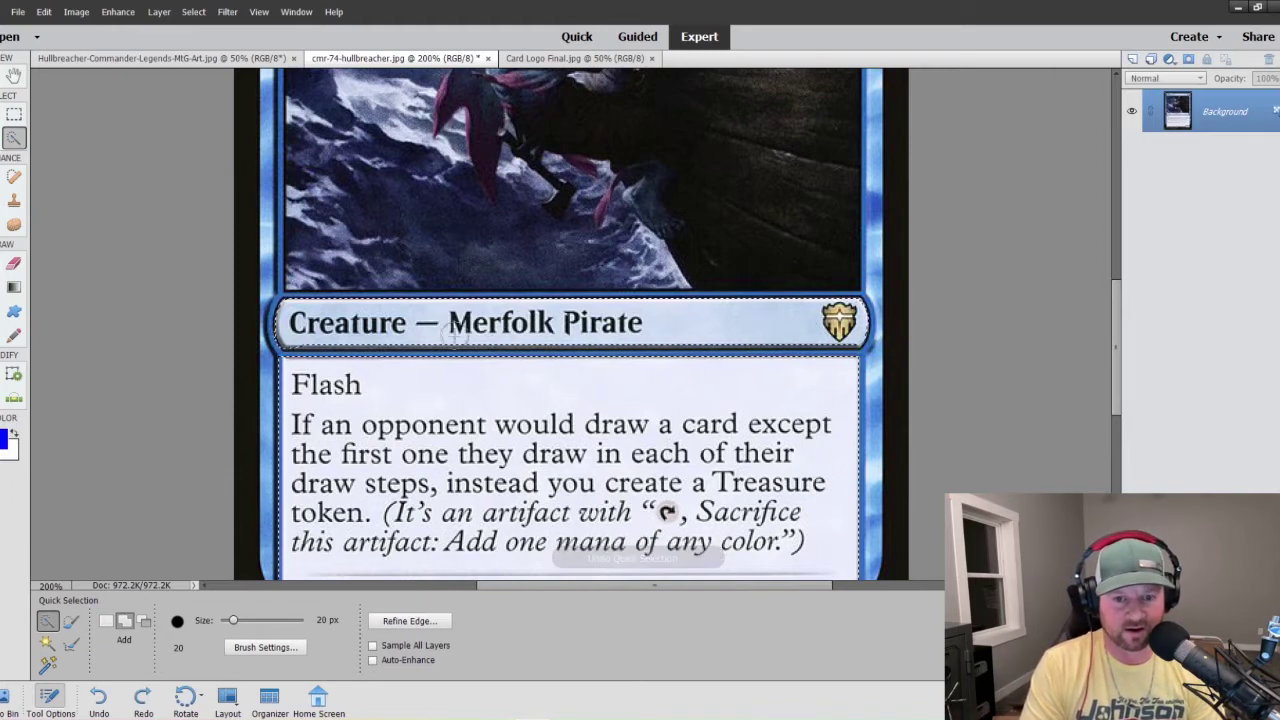
{"action": "left_click_drag", "start_coordinate": [317, 332], "coordinate": [327, 333]}
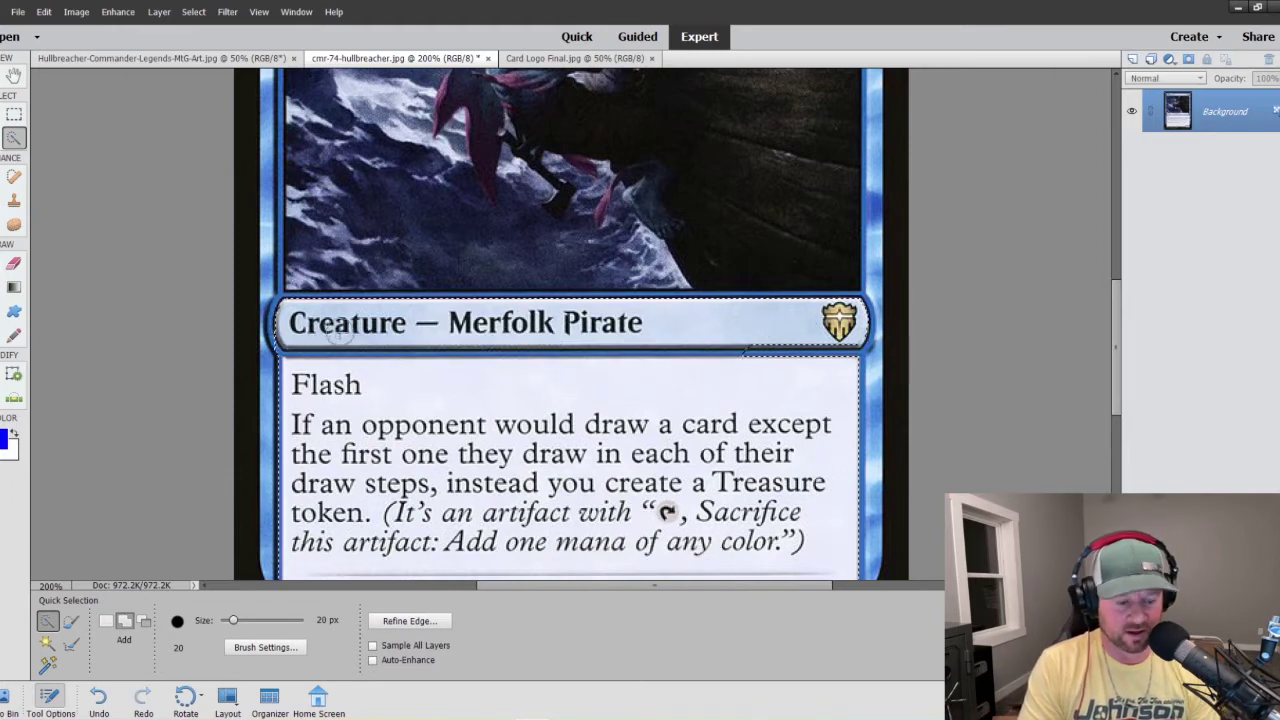
{"action": "key", "text": "ctrl+z"}
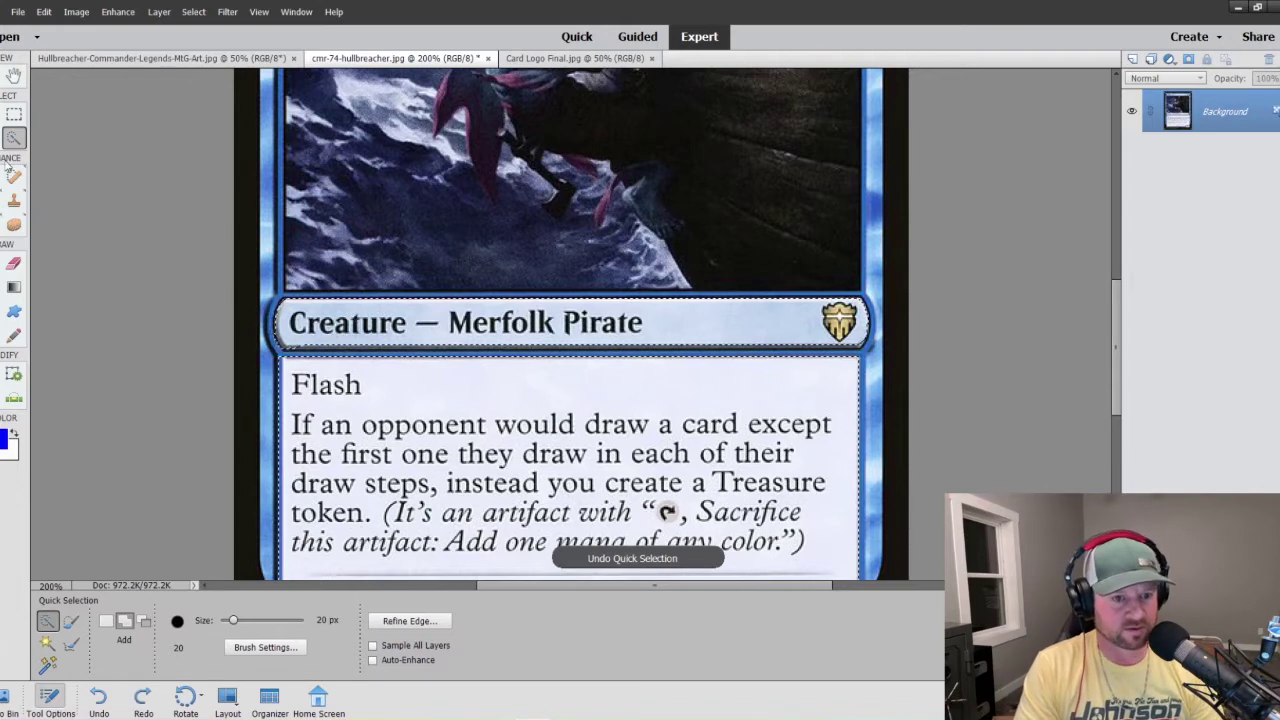
- Add the type bar's lower strip to the selection with a rectangular marquee about 5.78 in wide and 0.18 in high
{"action": "left_click", "coordinate": [14, 116]}
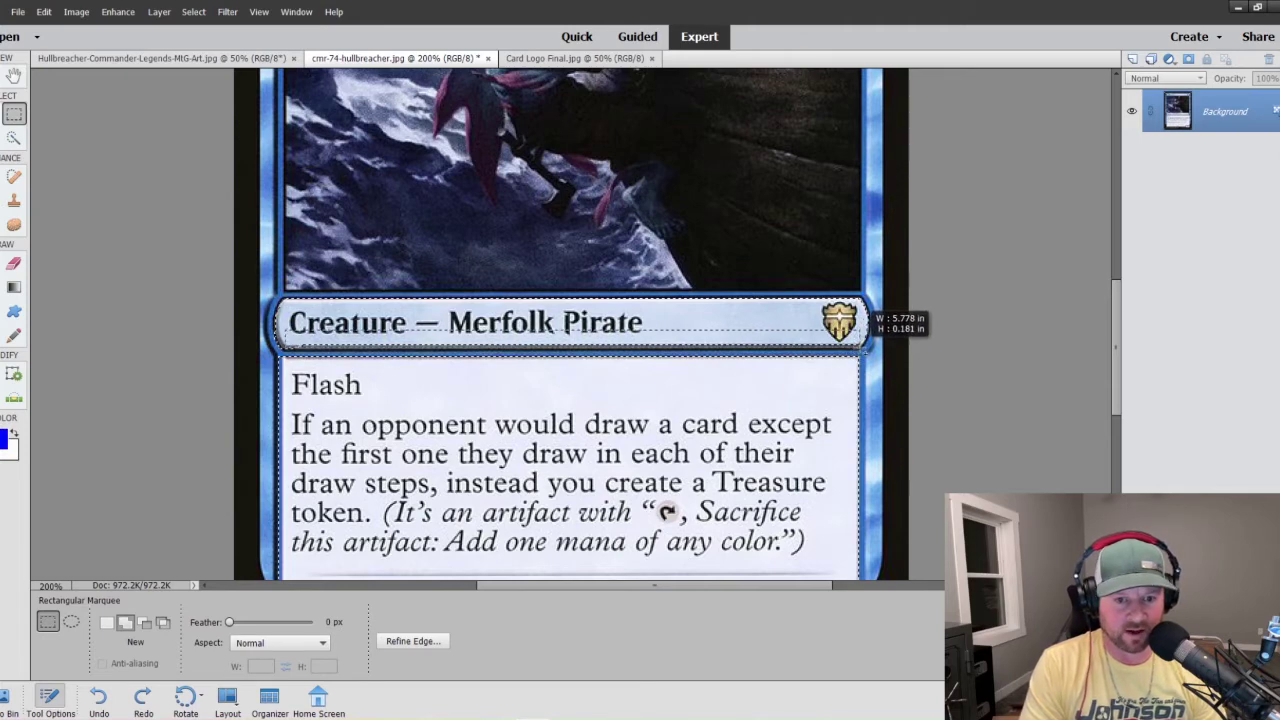
{"action": "left_click_drag", "start_coordinate": [868, 347], "coordinate": [868, 347]}
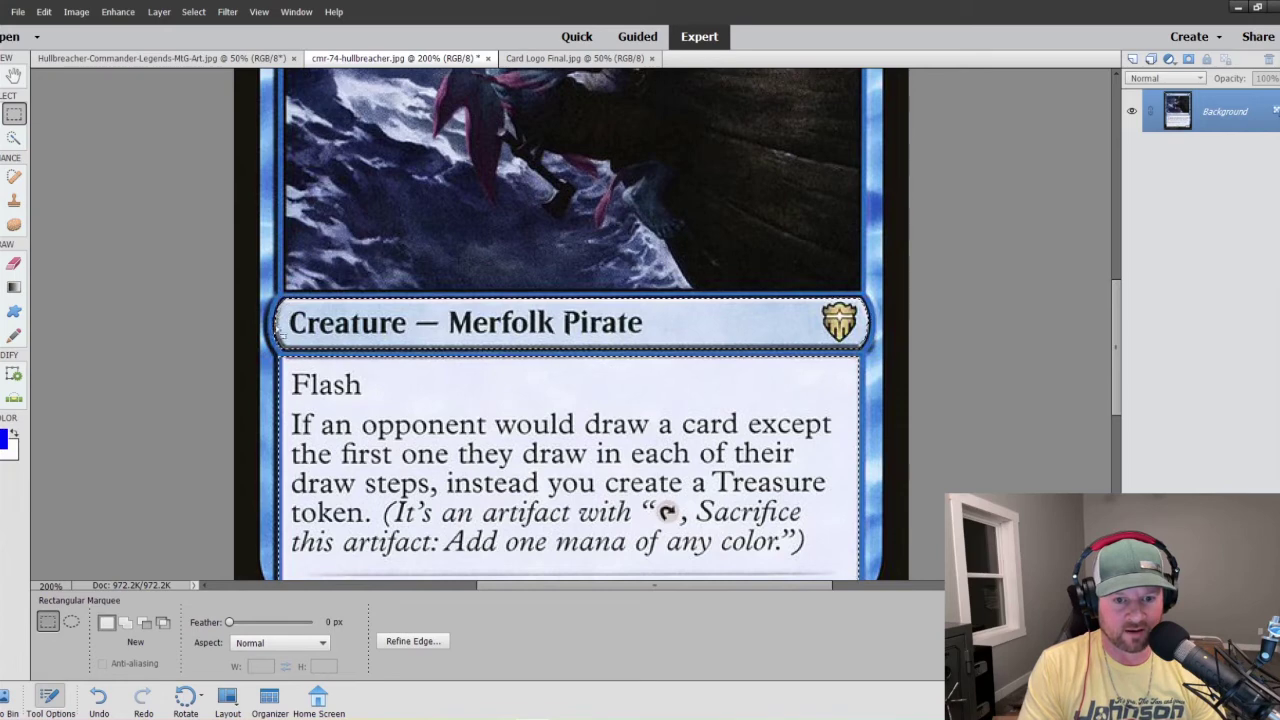
{"action": "key", "text": "s"}
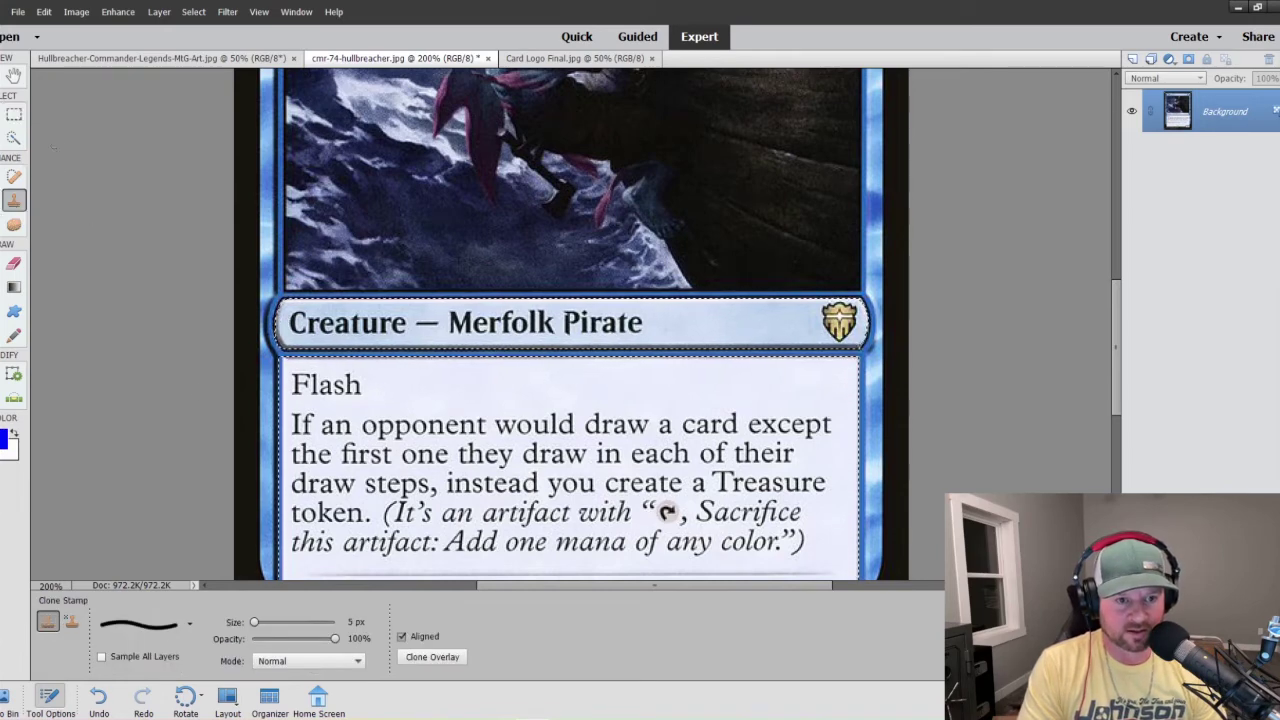
{"action": "key", "text": "a"}
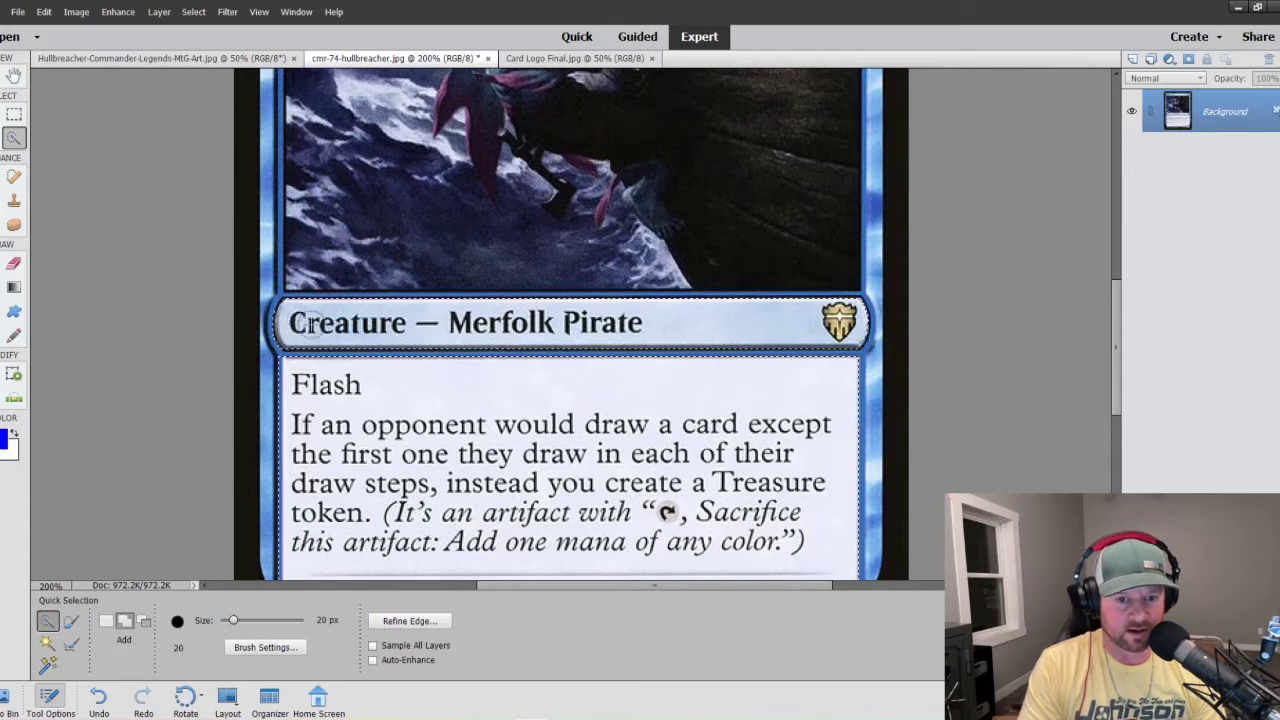
- Subtract a strip about 0.15 in wide and 3.04 in high along the text box's left edge with the Rectangular Marquee
{"action": "scroll", "coordinate": [560, 457], "scroll_direction": "down", "scroll_amount": 3}
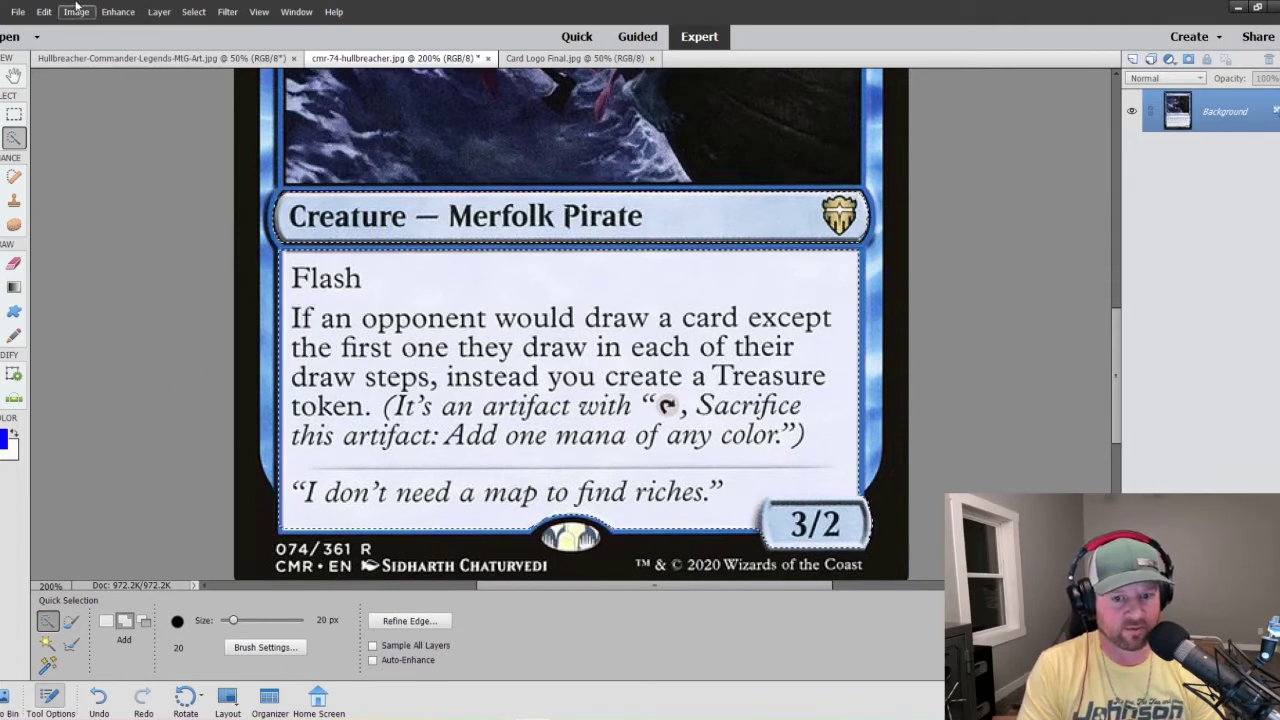
{"action": "left_click", "coordinate": [15, 116]}
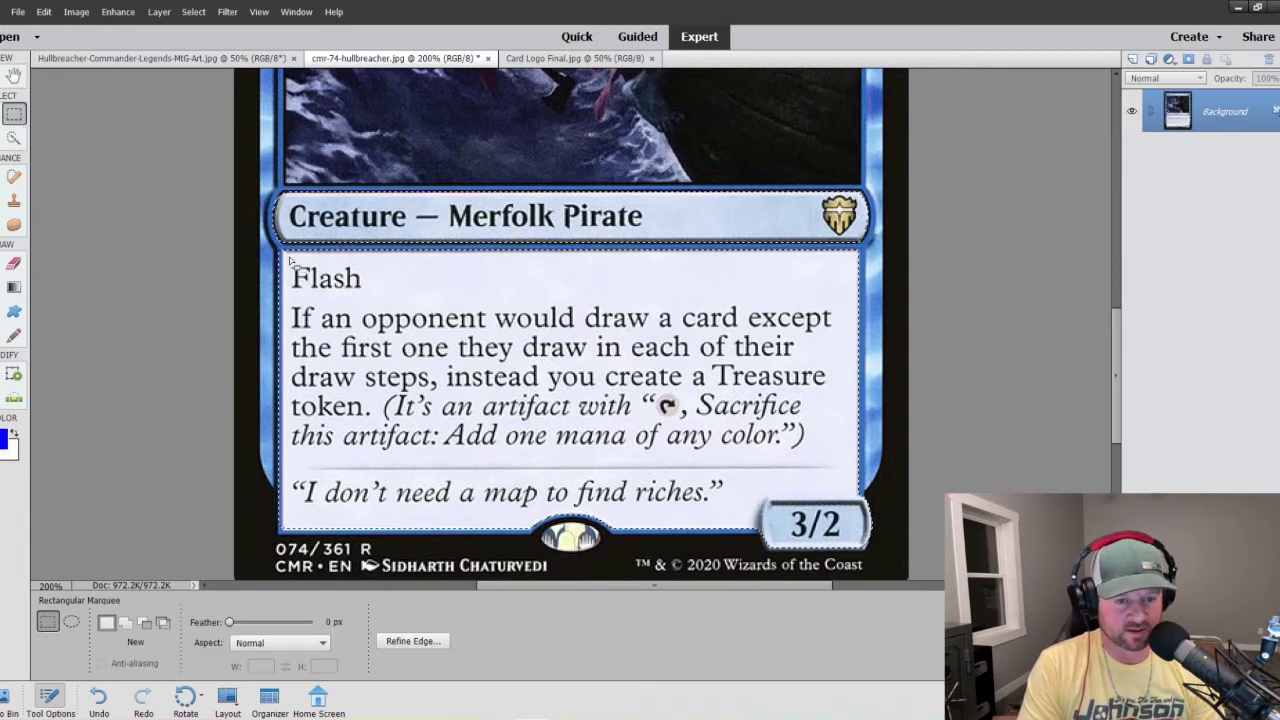
{"action": "key", "text": "alt"}
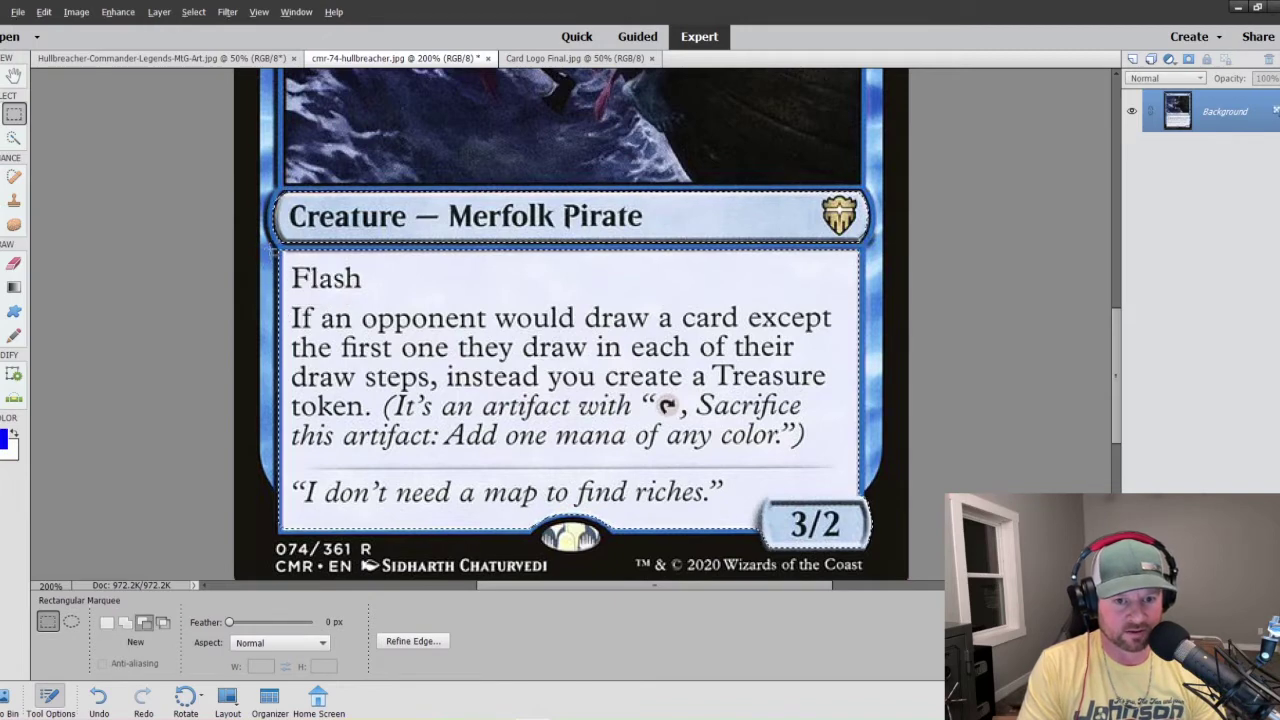
{"action": "left_click_drag", "start_coordinate": [272, 250], "coordinate": [288, 515]}
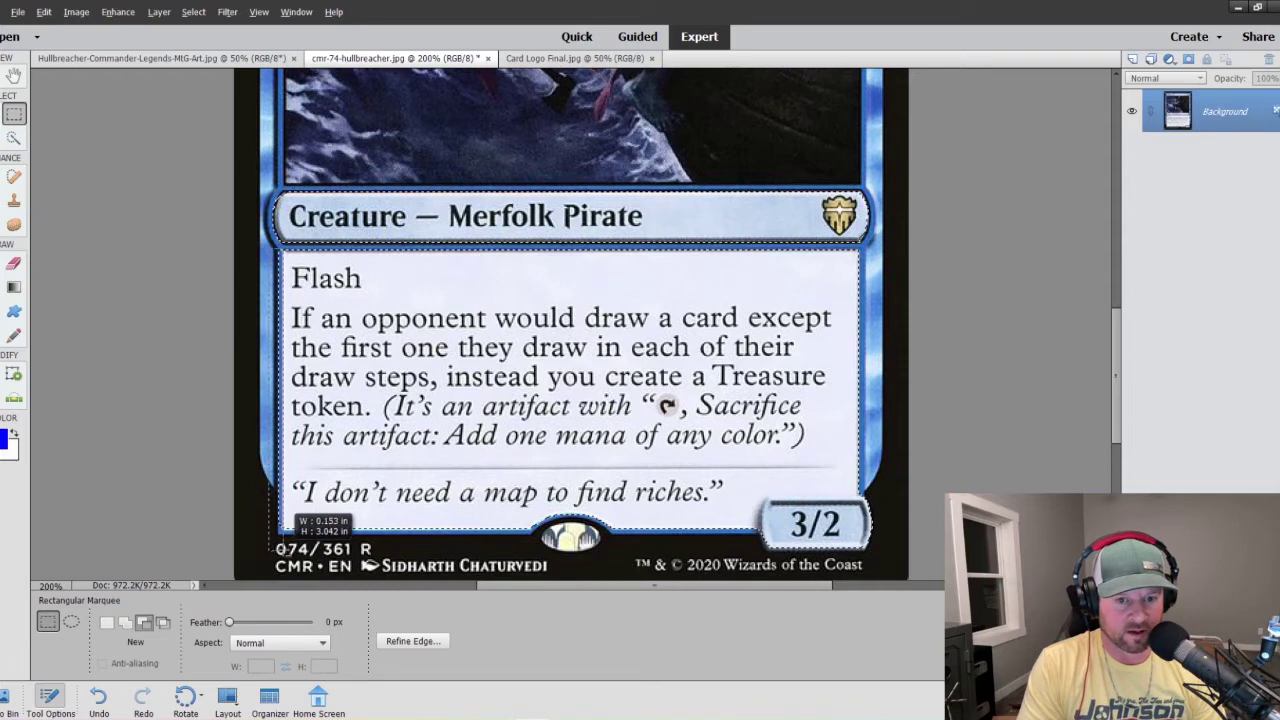
{"action": "left_click_drag", "start_coordinate": [281, 548], "coordinate": [281, 548]}
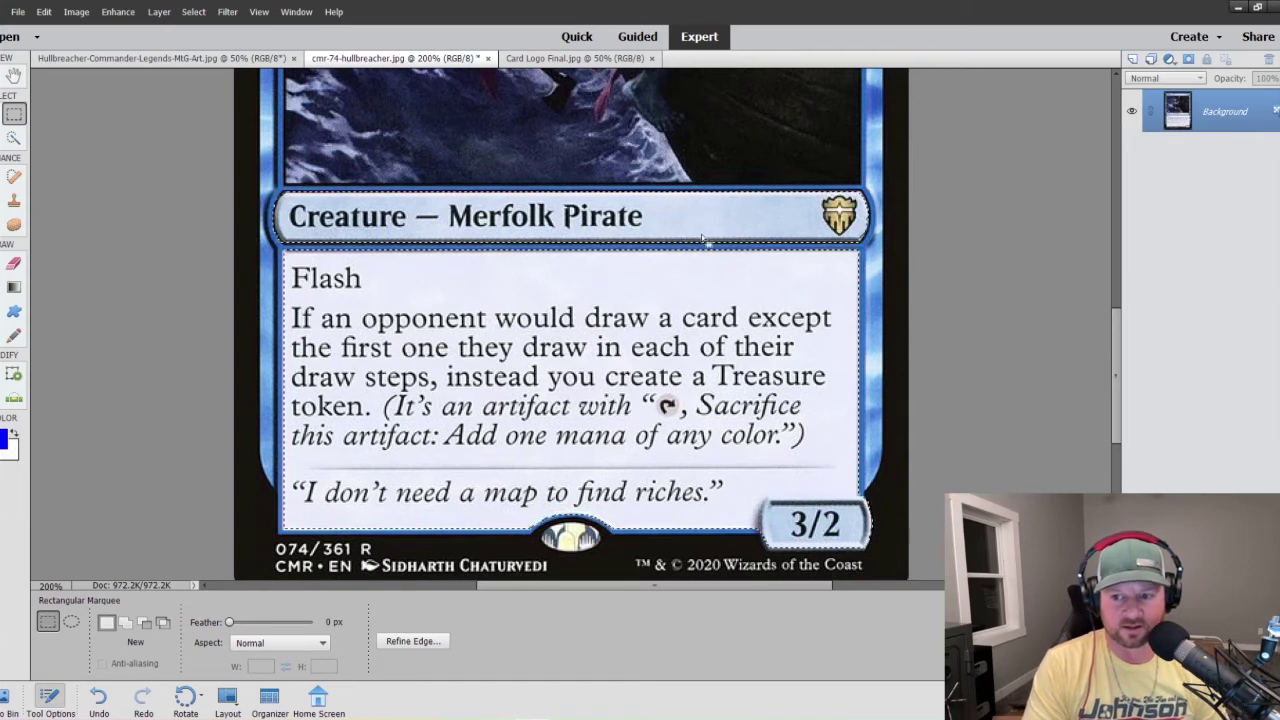
- Add the Hullbreacher name bar and its mana cost to the selection with Quick Selection, undoing inaccurate strokes
{"action": "left_click_drag", "start_coordinate": [1113, 343], "coordinate": [1110, 229]}
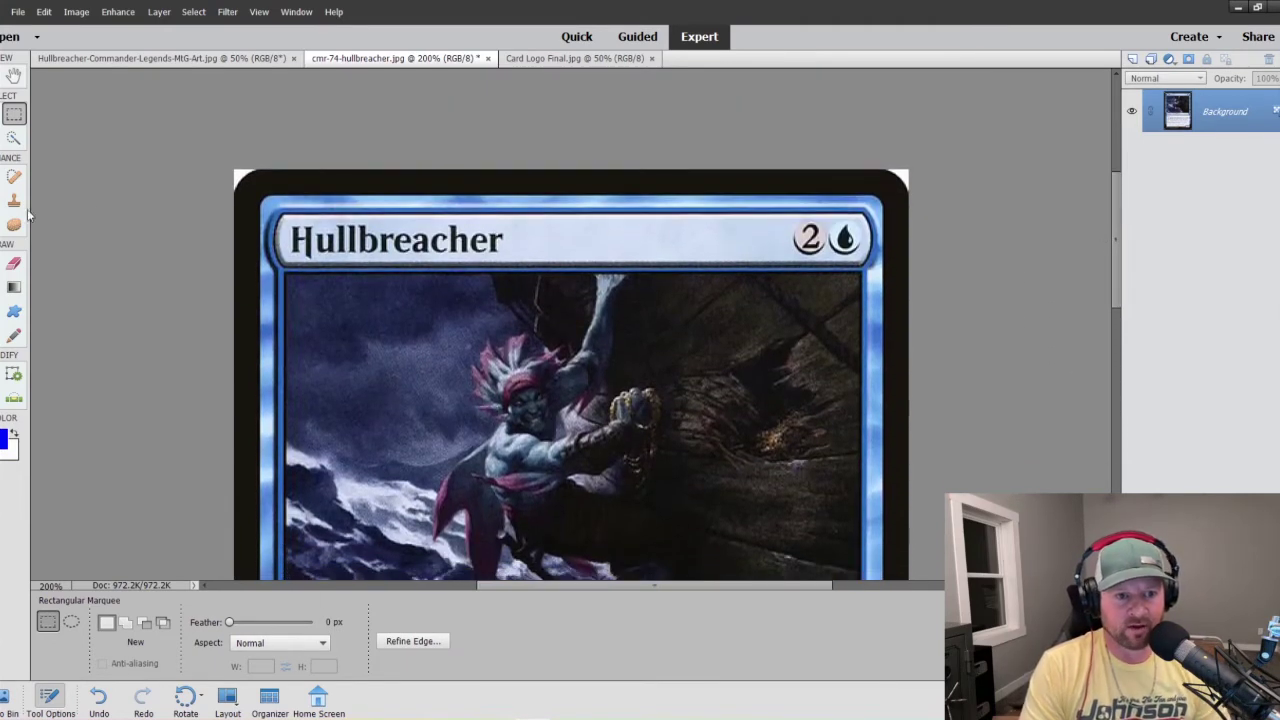
{"action": "left_click", "coordinate": [14, 138]}
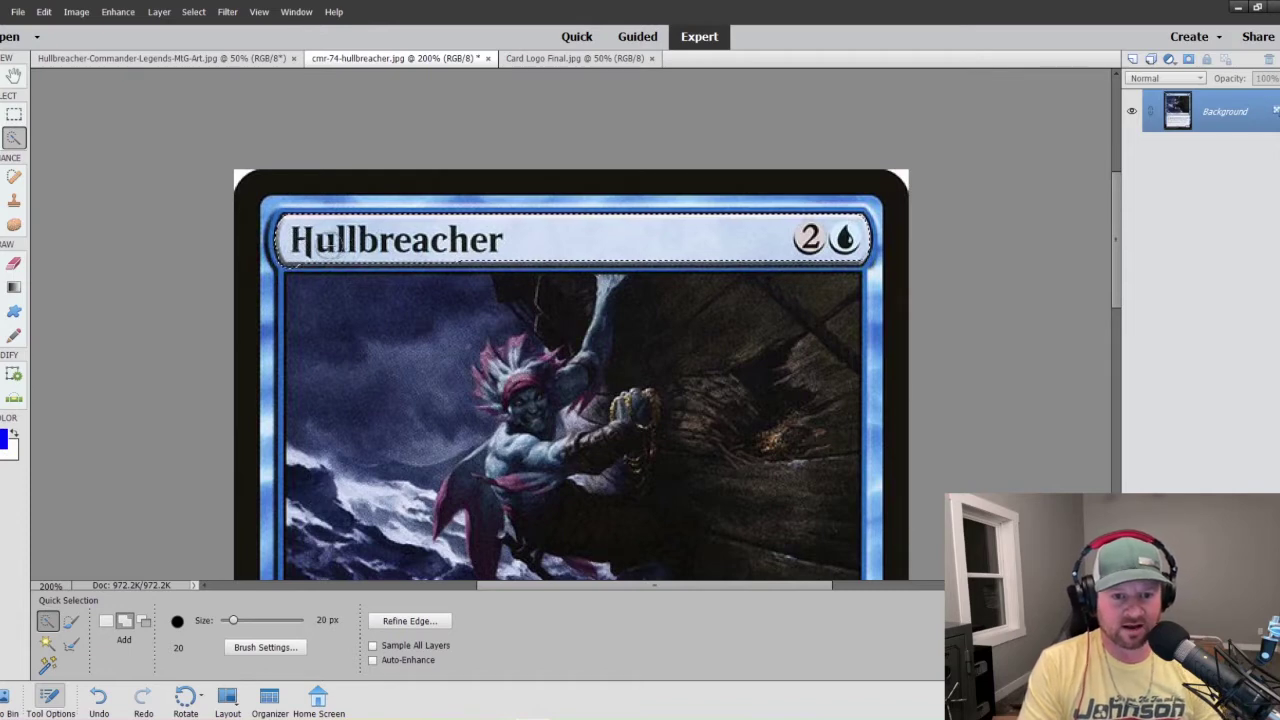
{"action": "key", "text": "ctrl+z"}
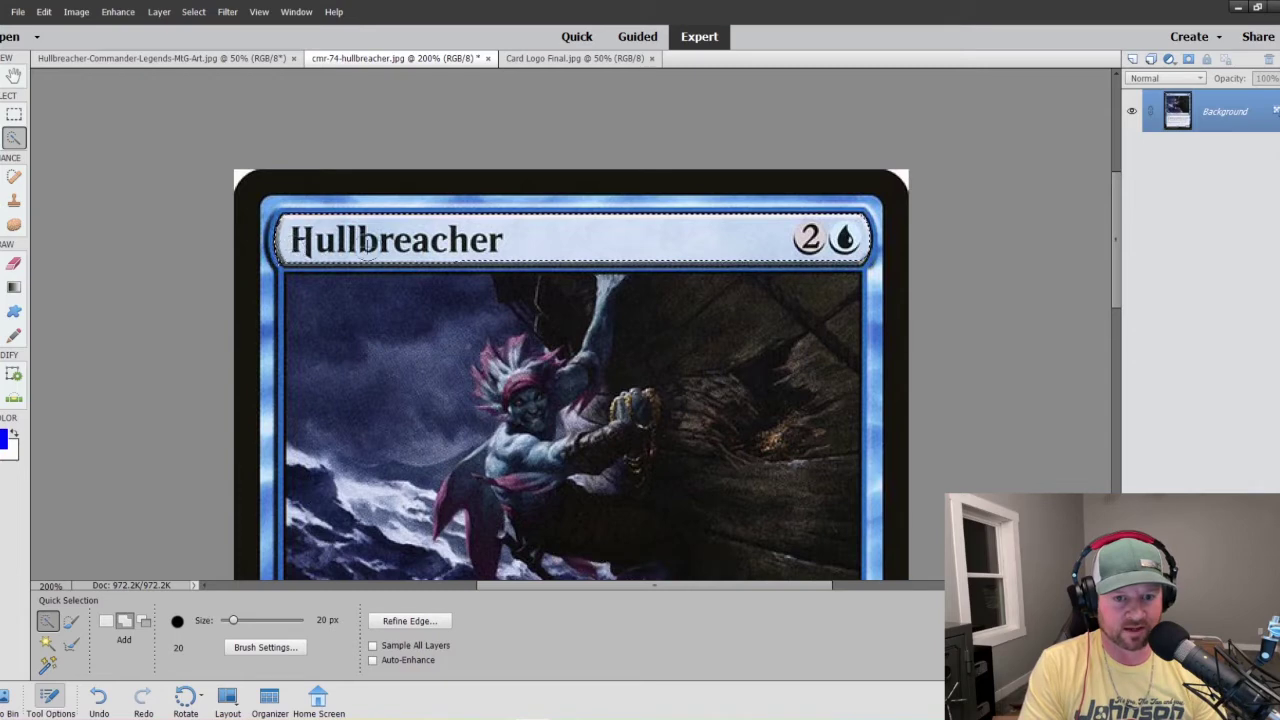
{"action": "key", "text": "ctrl+z"}
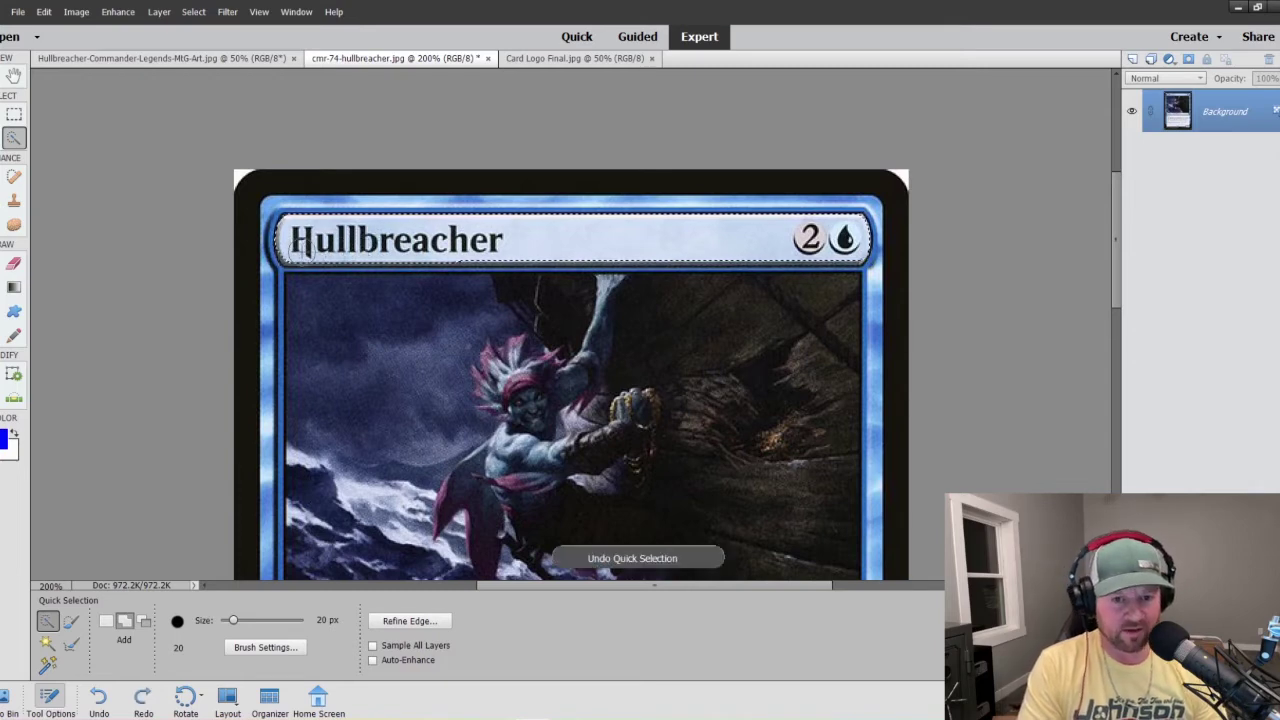
{"action": "left_click", "coordinate": [515, 248]}
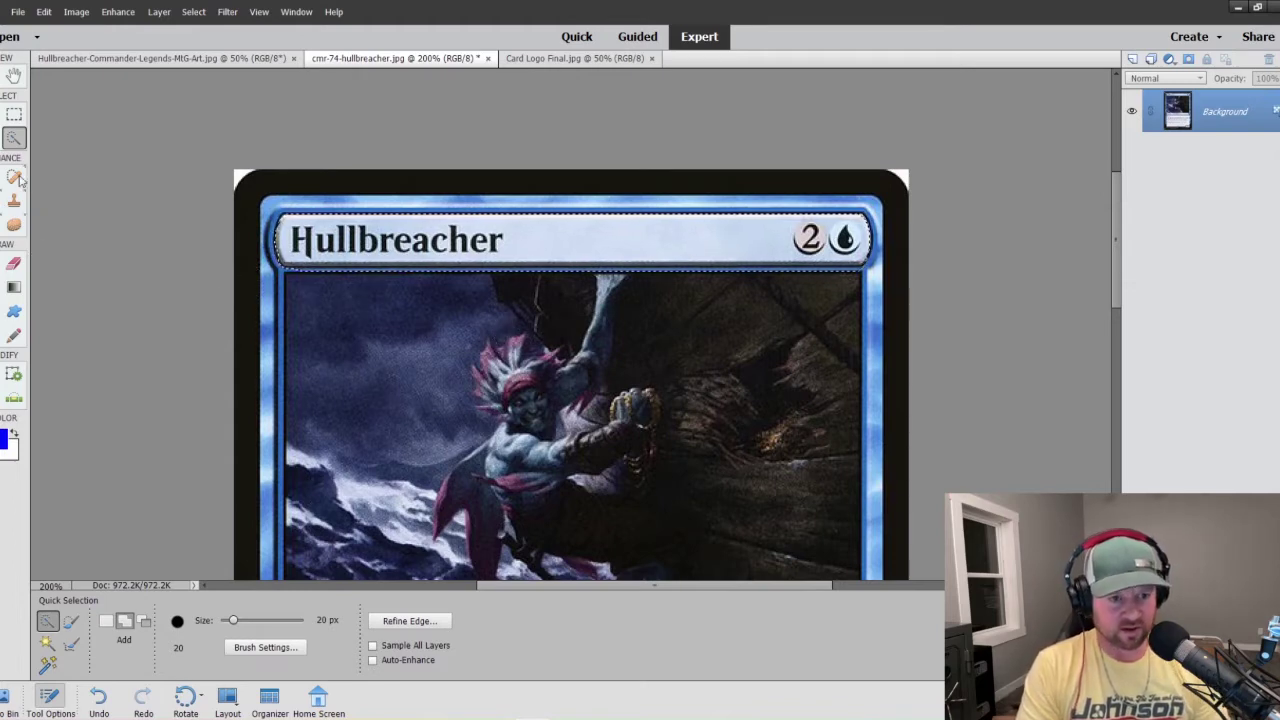
- Trim the excess strip between the name bar and the artwork from the selection with the Rectangular Marquee
{"action": "left_click", "coordinate": [14, 115]}
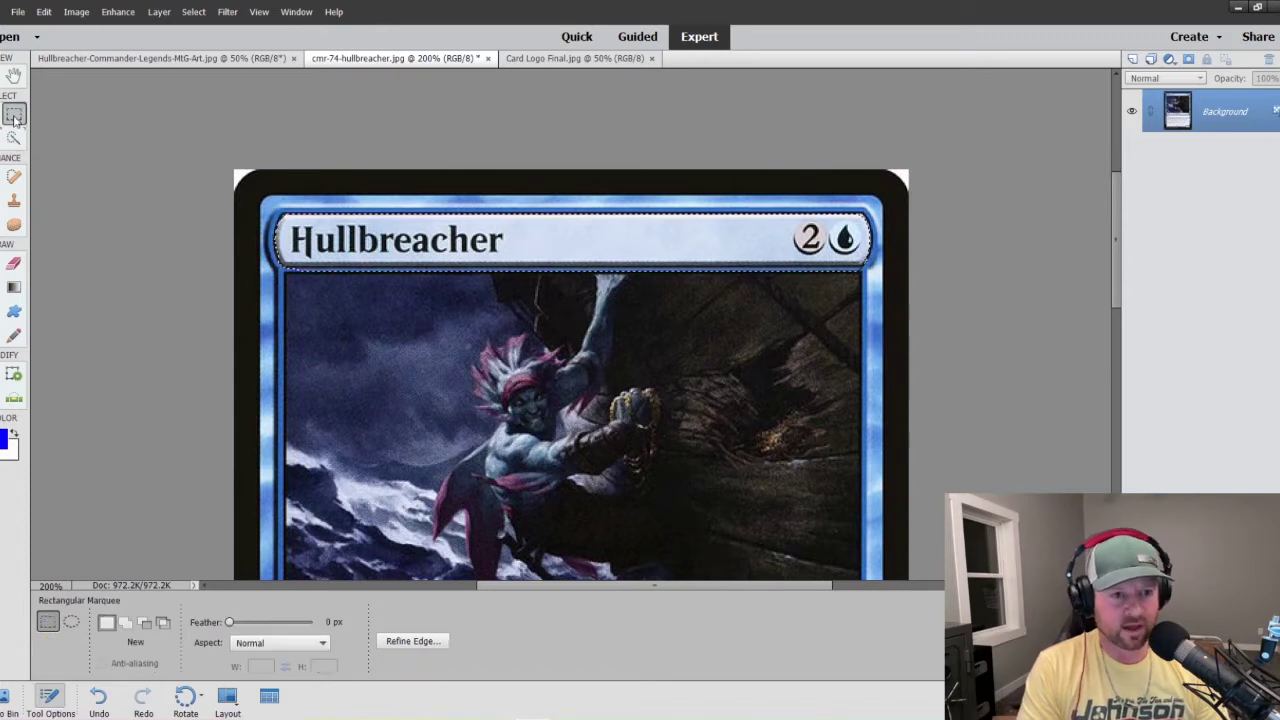
{"action": "left_click_drag", "start_coordinate": [284, 352], "coordinate": [874, 270]}
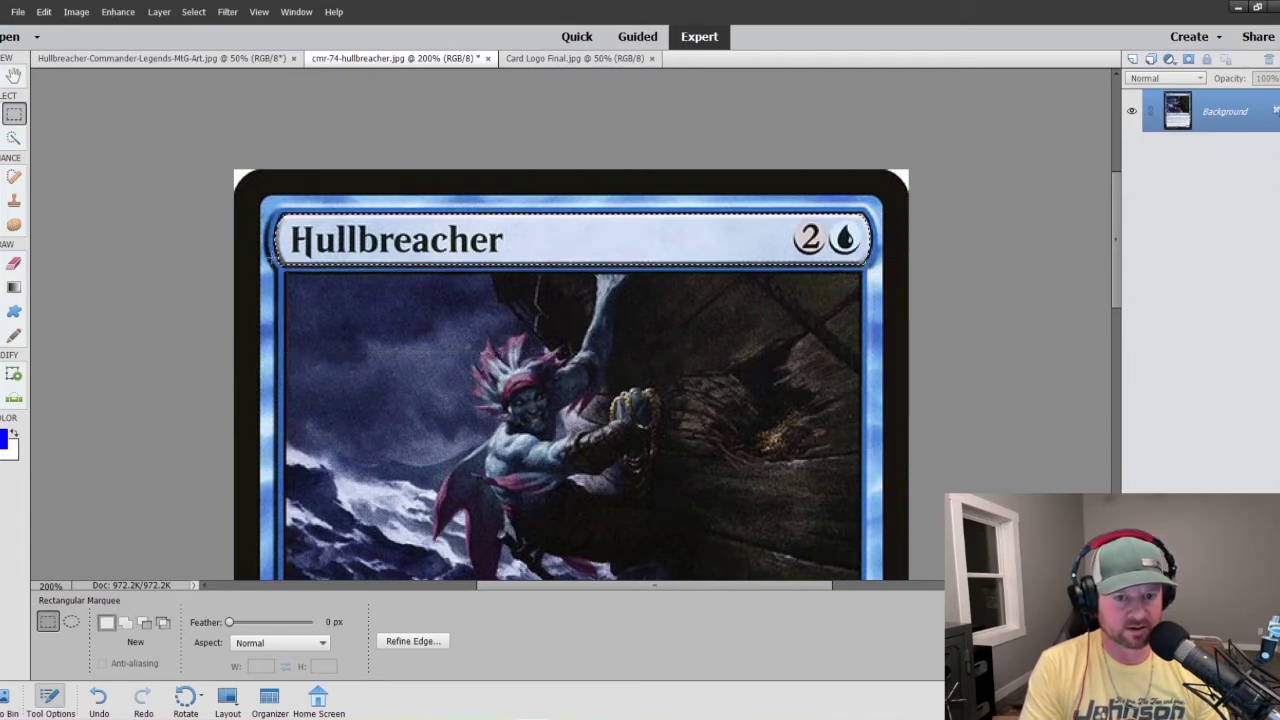
- Copy the selected card elements and paste them as a new layer into the Hullbreacher-Commander-Legends-MtG-Art.jpg artwork
{"action": "left_click", "coordinate": [14, 138]}
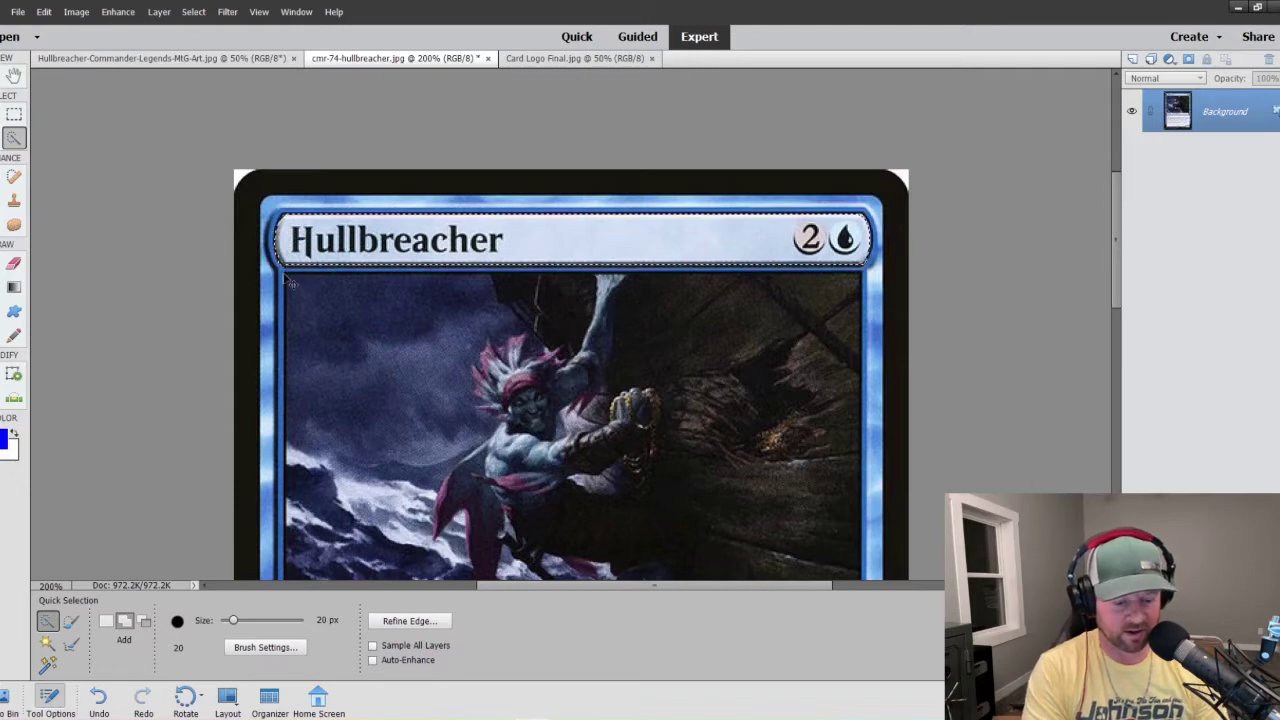
{"action": "key", "text": "ctrl+plus"}
{"action": "key", "text": "ctrl+plus"}
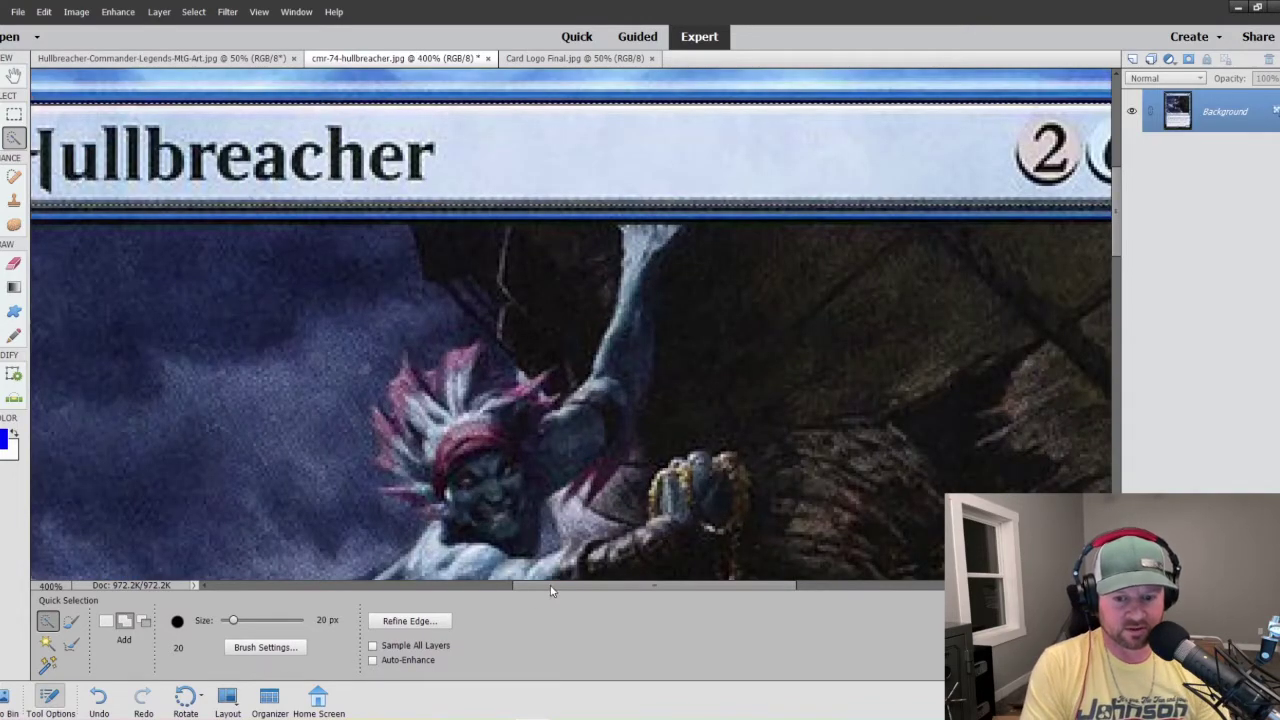
{"action": "left_click_drag", "start_coordinate": [550, 590], "coordinate": [497, 586]}
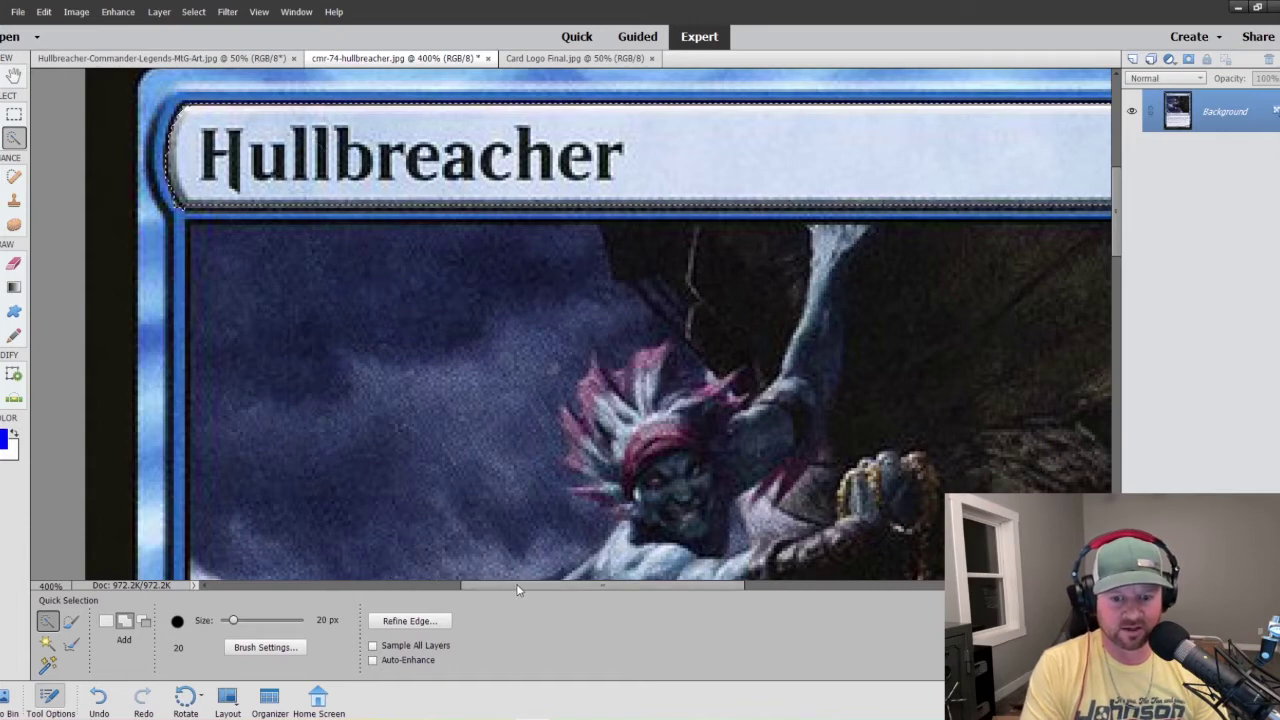
{"action": "left_click_drag", "start_coordinate": [517, 589], "coordinate": [545, 580]}
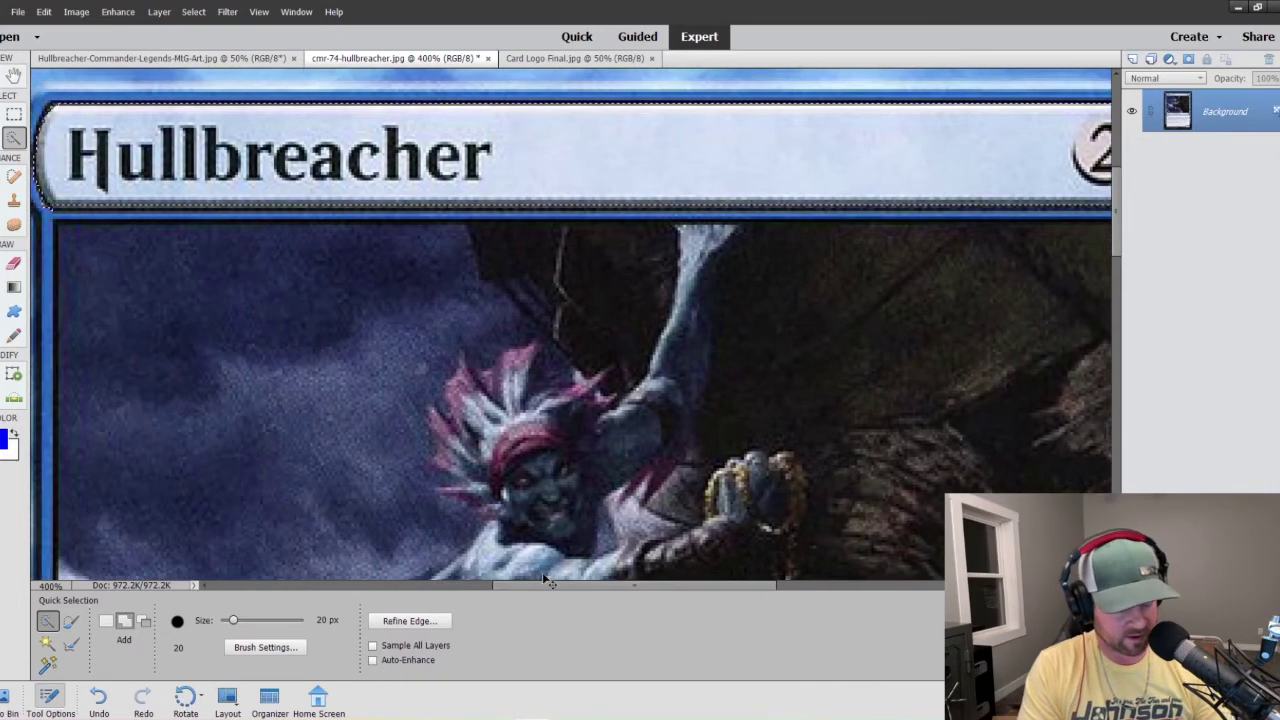
{"action": "left_click", "coordinate": [204, 63]}
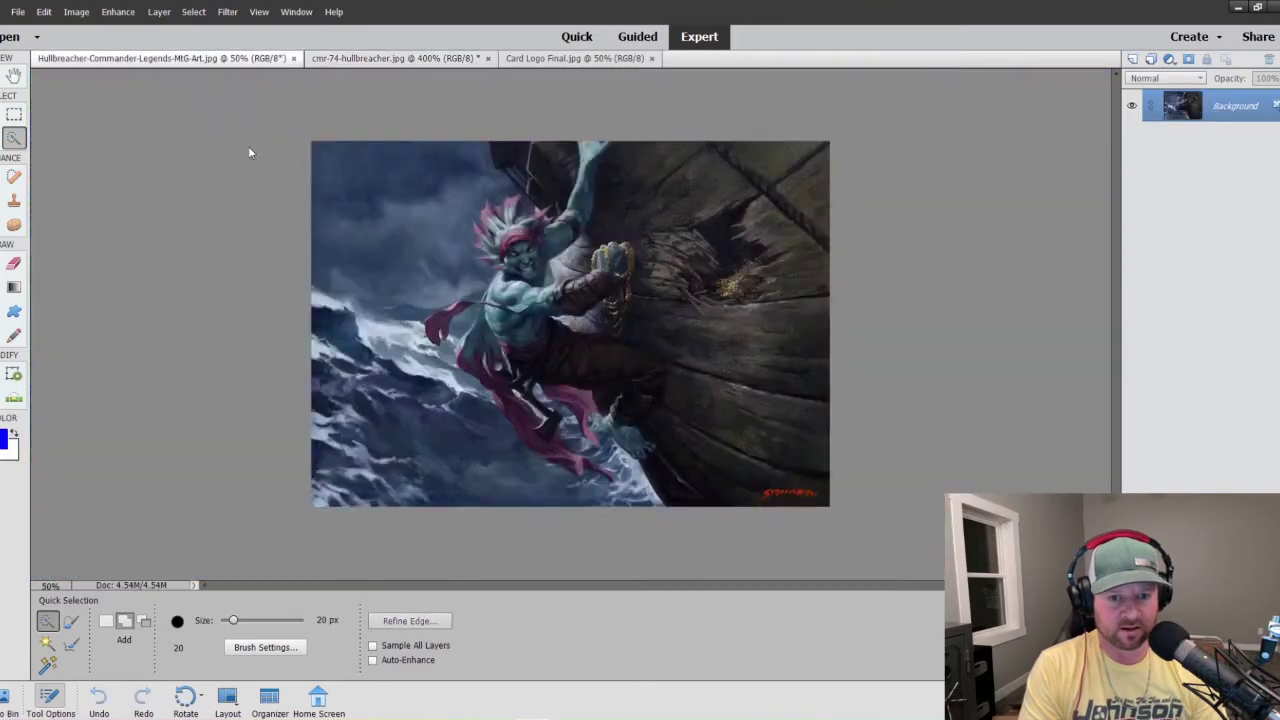
{"action": "key", "text": "ctrl+v"}
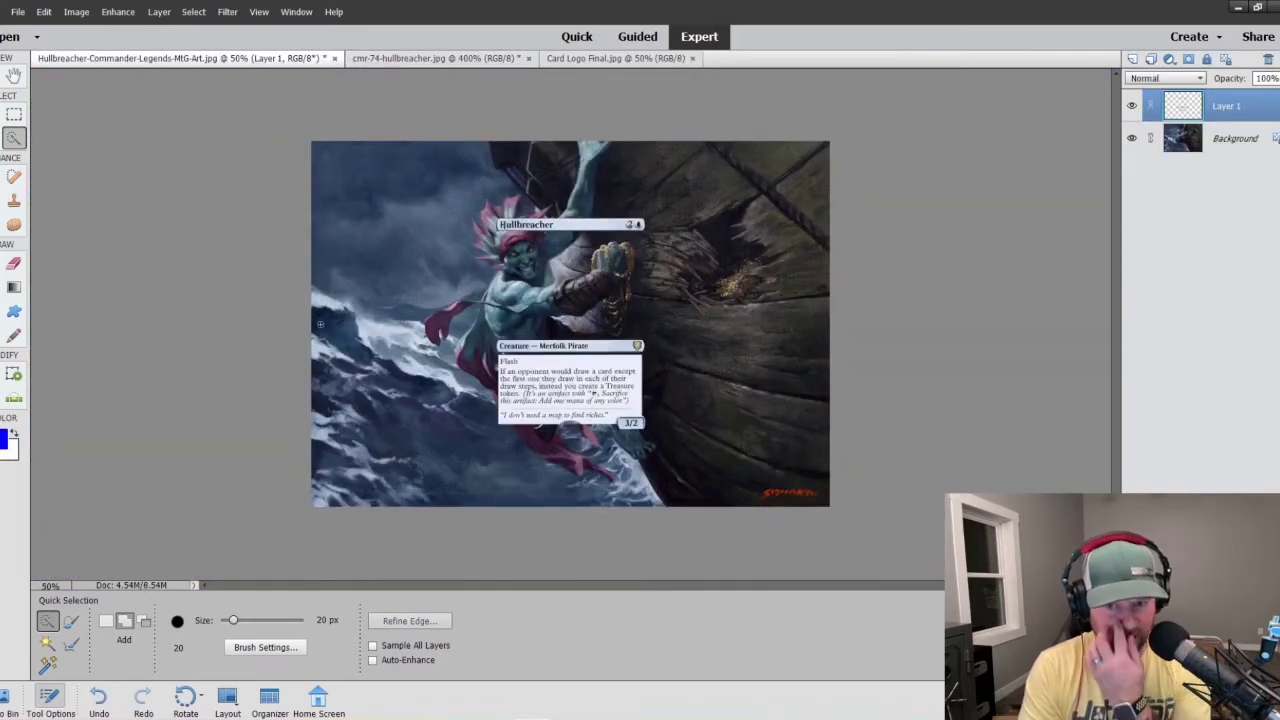
- Scale the pasted card elements proportionally to about 151% and position them over the area just right of the merfolk's head
{"action": "key", "text": "v"}
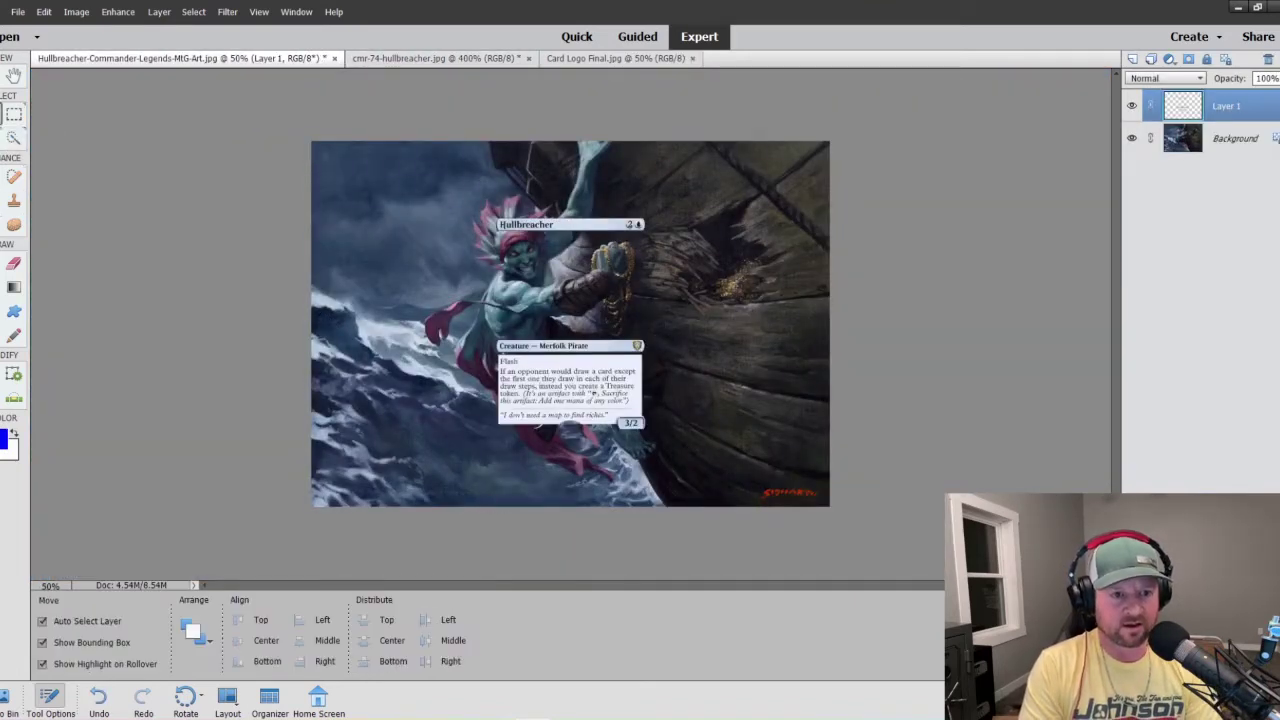
{"action": "left_click_drag", "start_coordinate": [494, 219], "coordinate": [460, 170]}
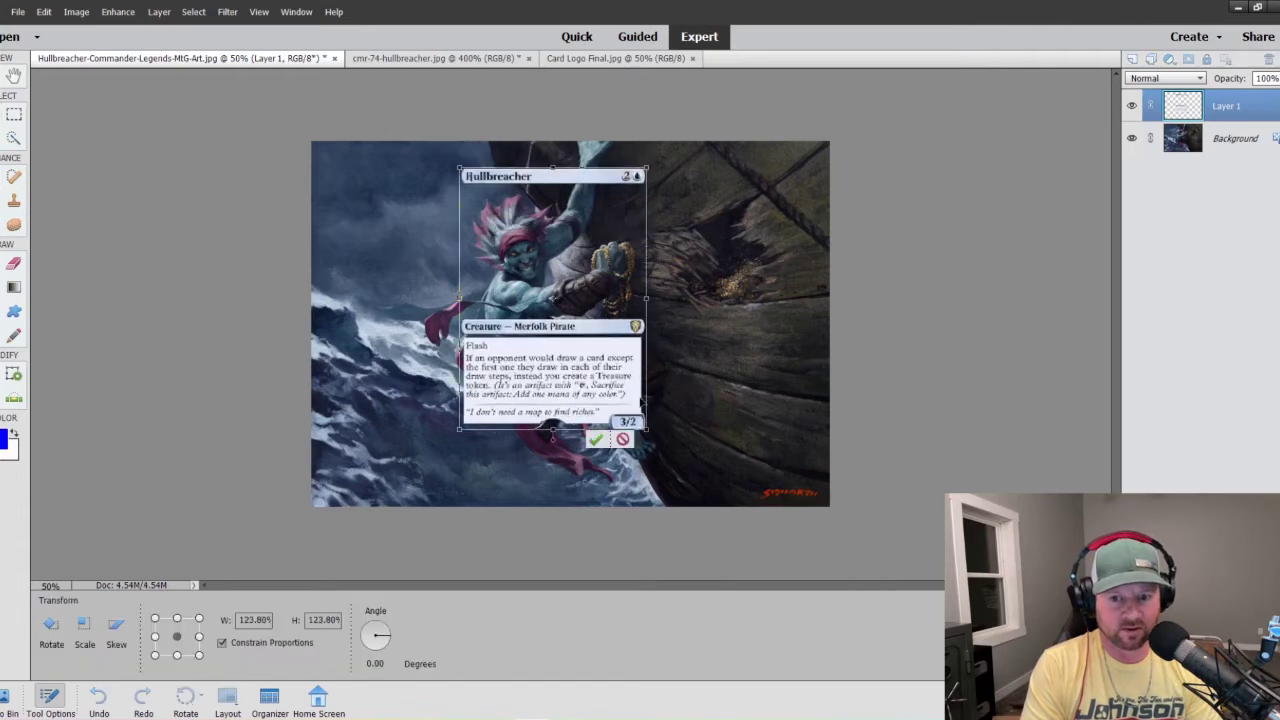
{"action": "left_click_drag", "start_coordinate": [646, 444], "coordinate": [686, 487]}
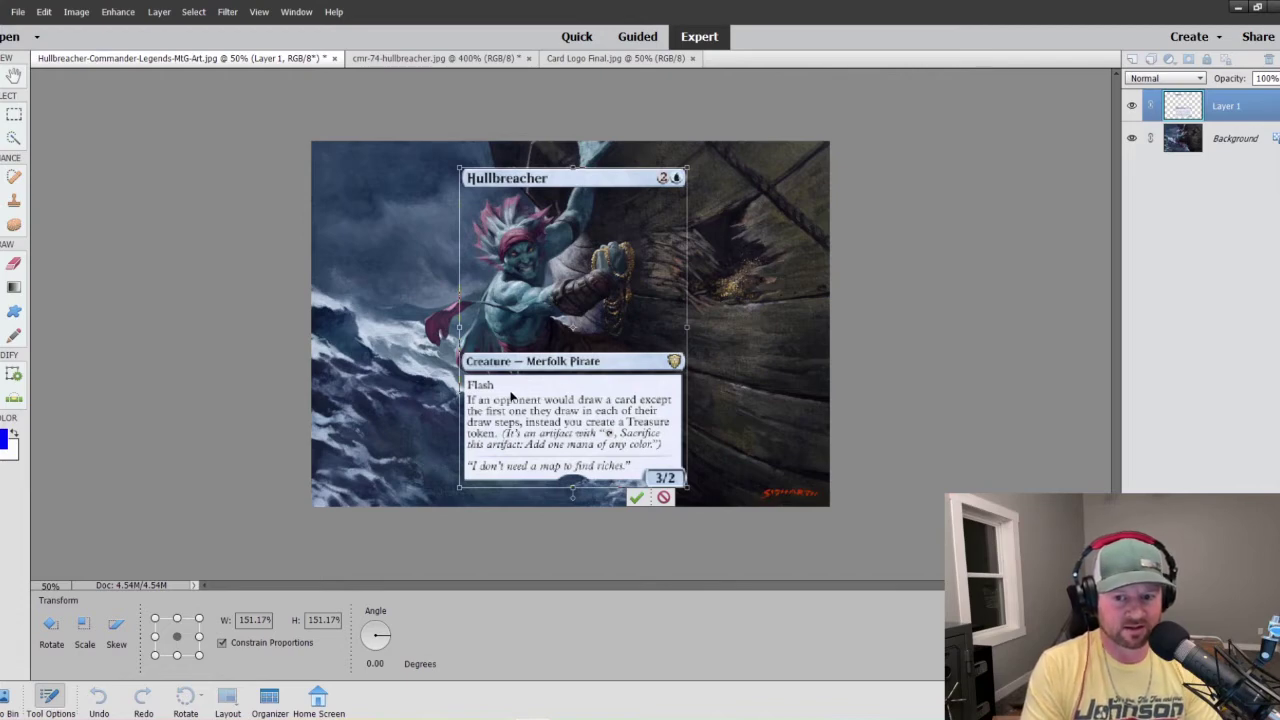
{"action": "left_click_drag", "start_coordinate": [555, 415], "coordinate": [595, 411]}
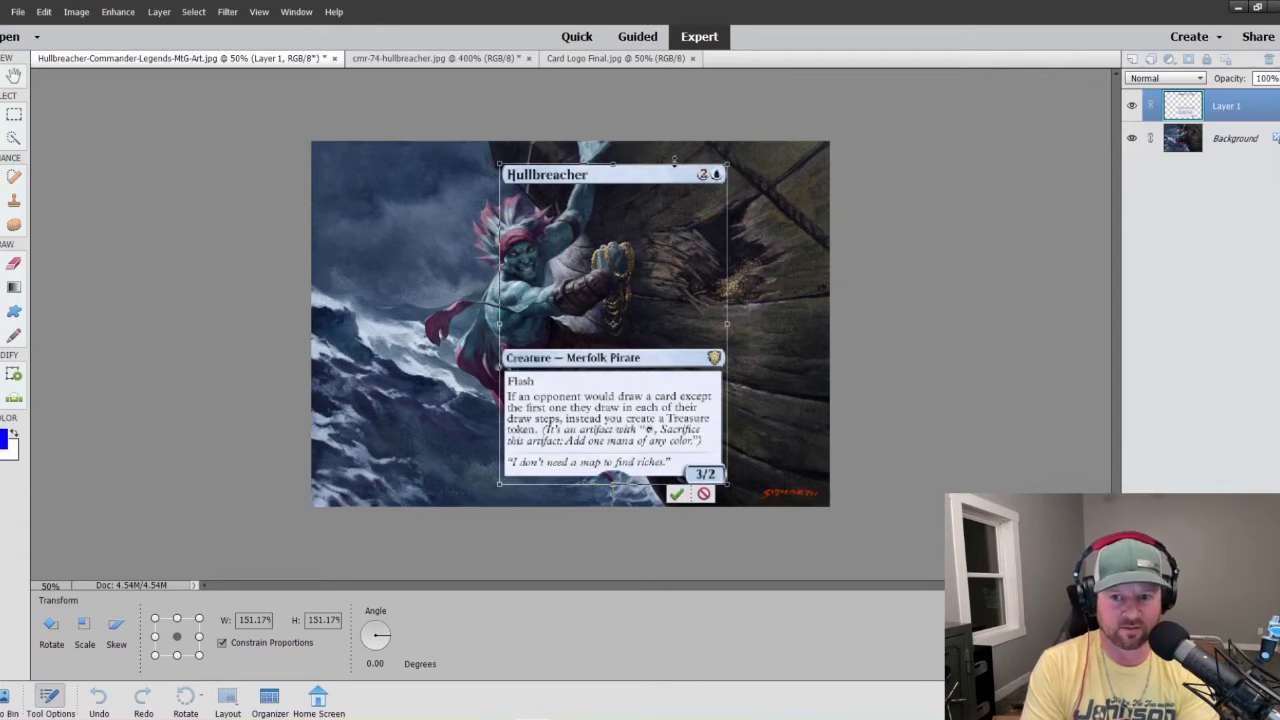
{"action": "left_click", "coordinate": [676, 494]}
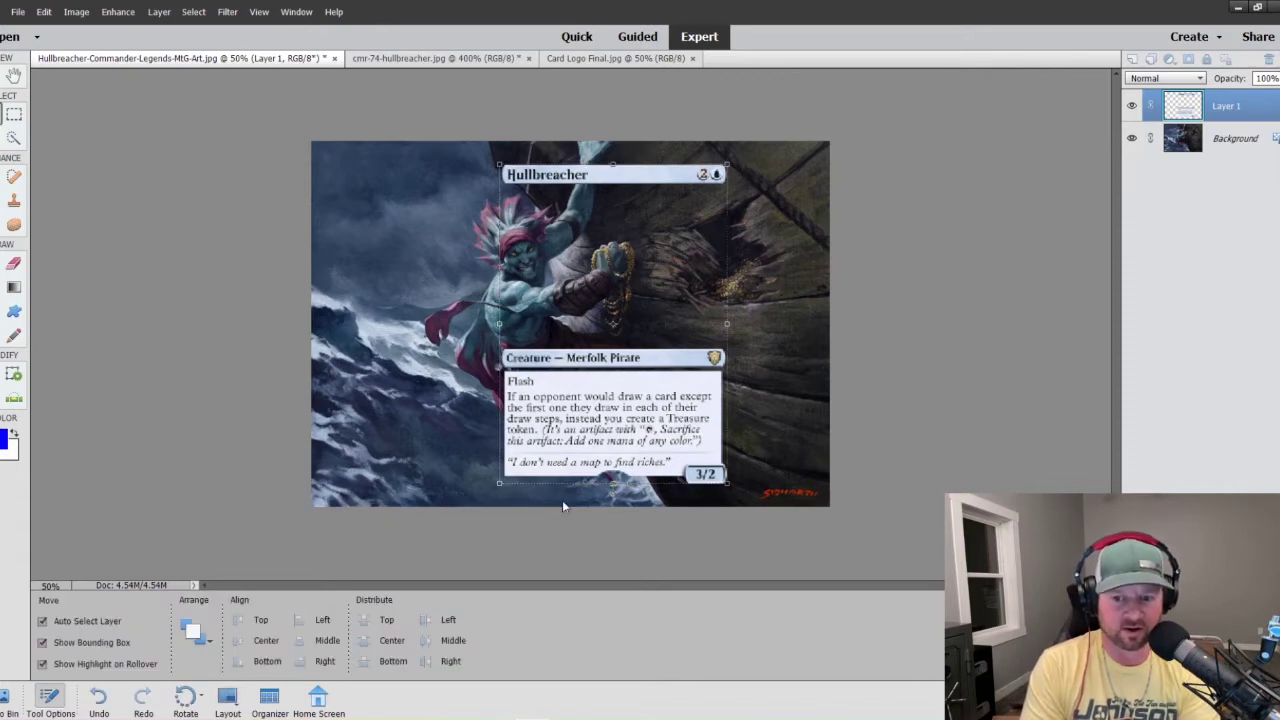
- Crop the artwork to a portrait card shape with narrow margins around the name bar and text box, cutting off the artist's signature
{"action": "left_click", "coordinate": [76, 12]}
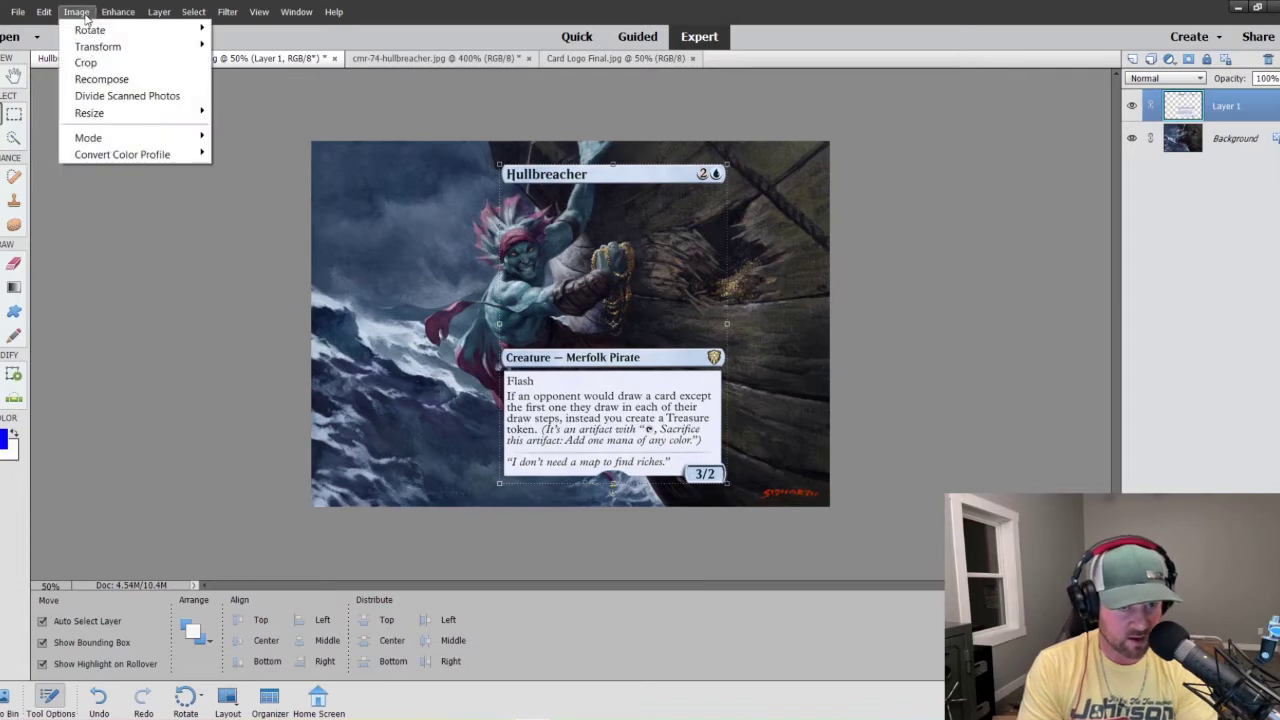
{"action": "left_click", "coordinate": [89, 64]}
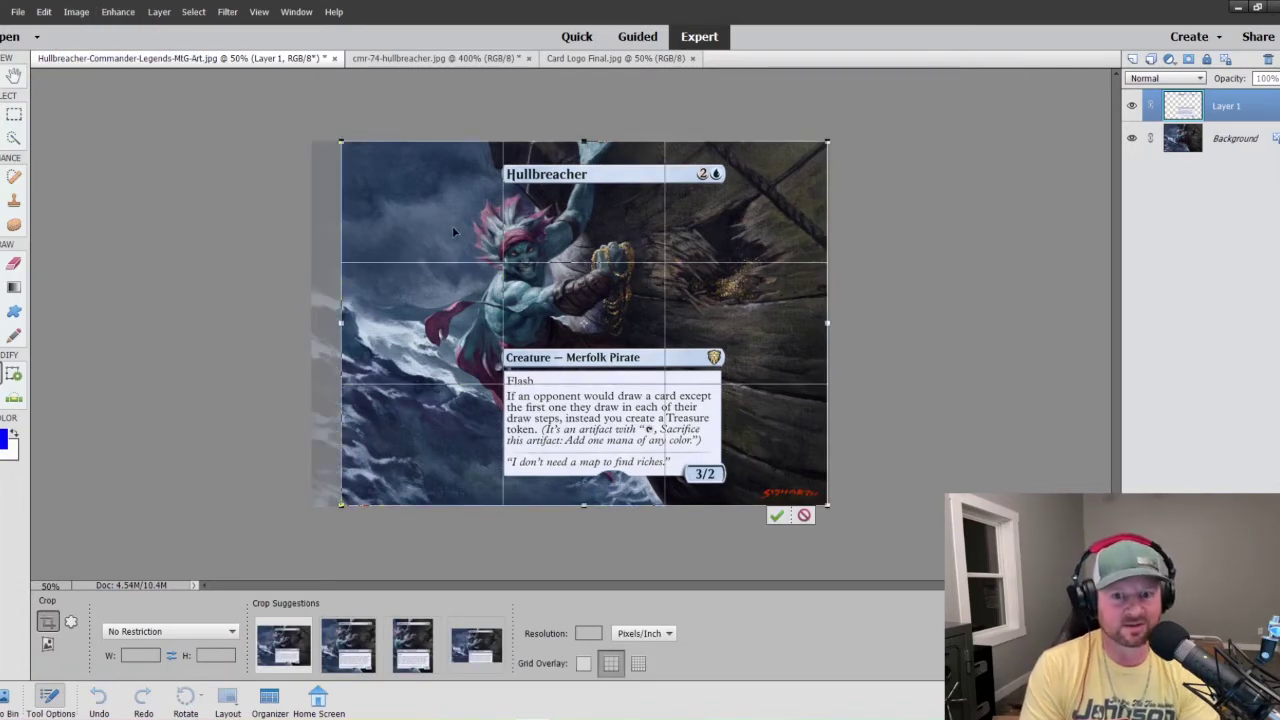
{"action": "left_click_drag", "start_coordinate": [341, 323], "coordinate": [481, 323]}
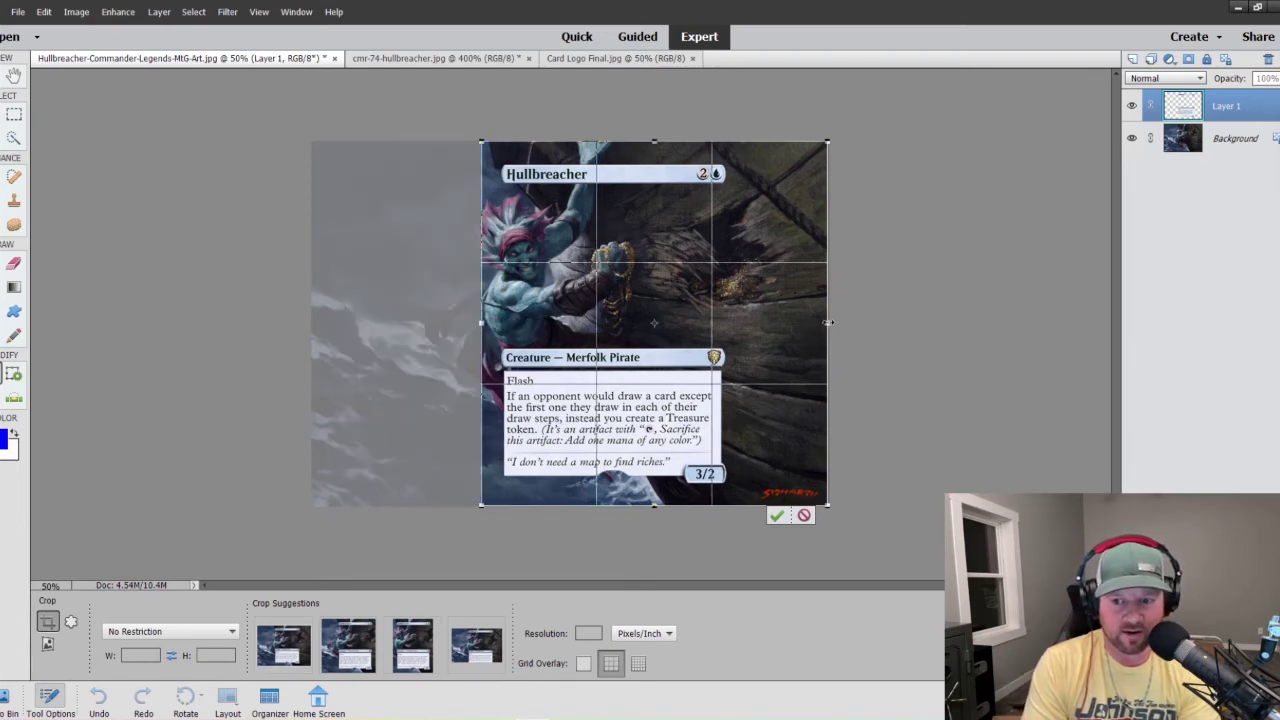
{"action": "left_click_drag", "start_coordinate": [827, 322], "coordinate": [745, 325]}
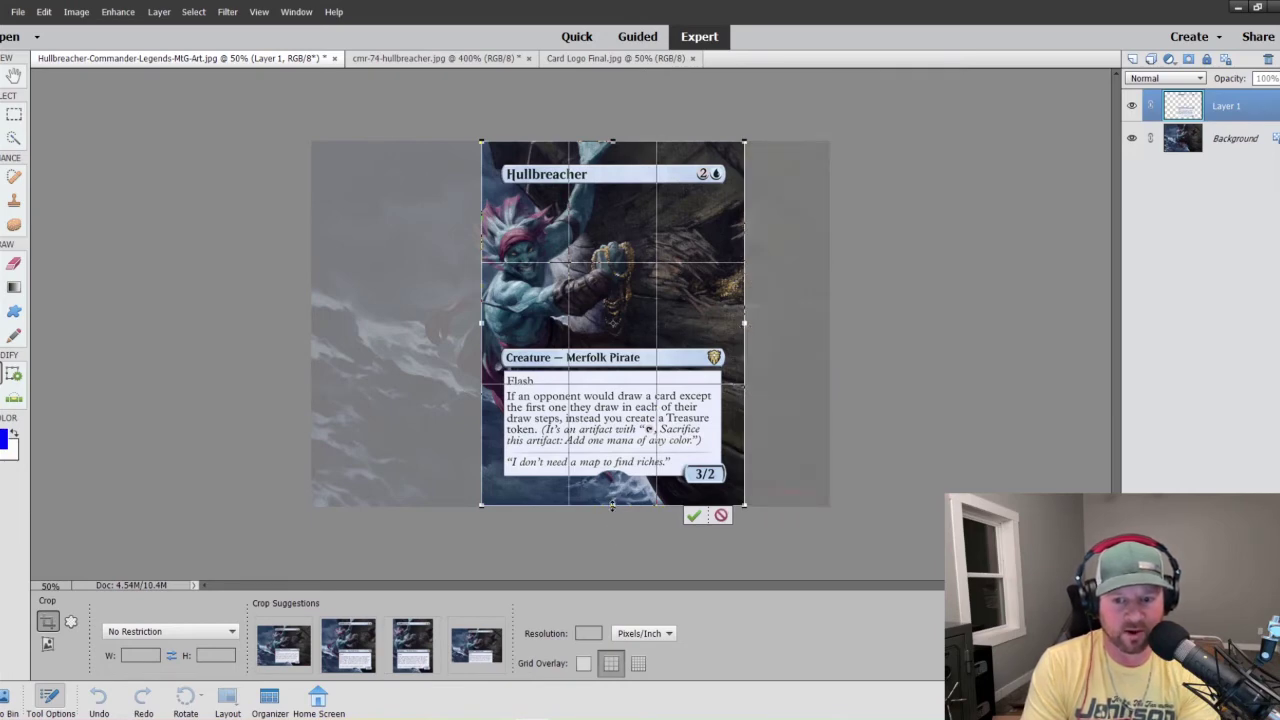
{"action": "left_click_drag", "start_coordinate": [612, 505], "coordinate": [612, 500]}
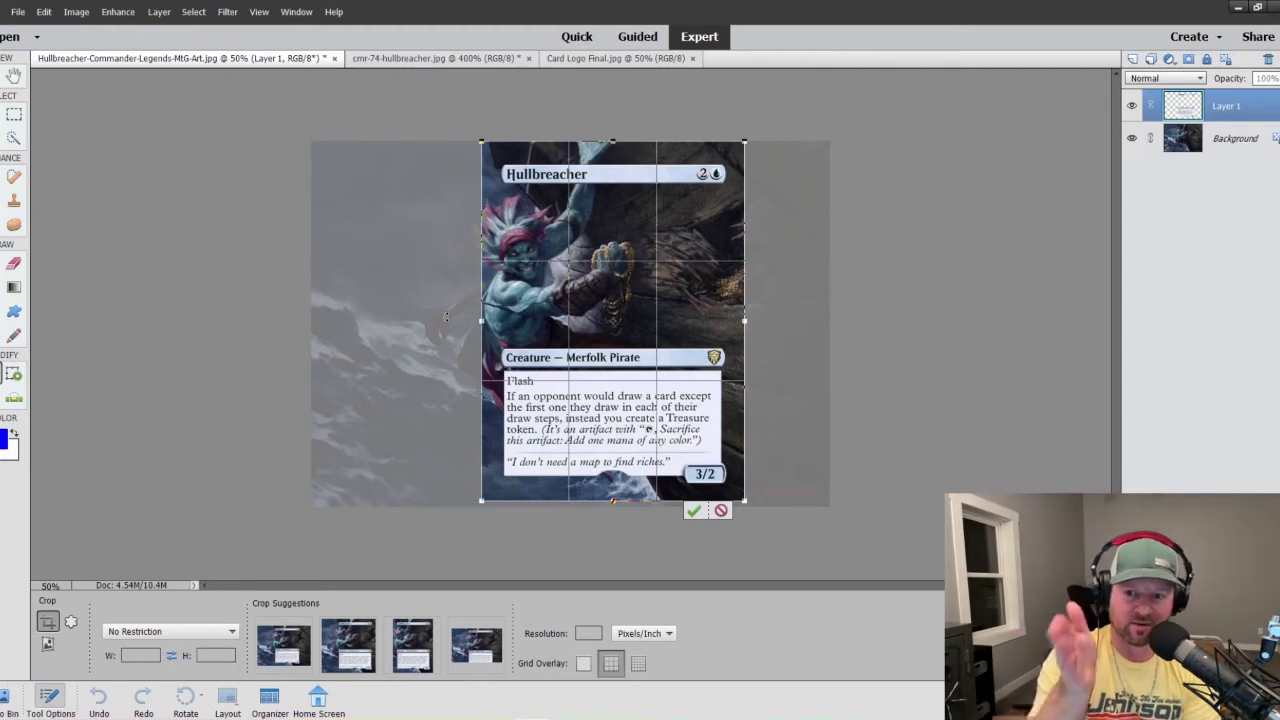
{"action": "left_click", "coordinate": [694, 512]}
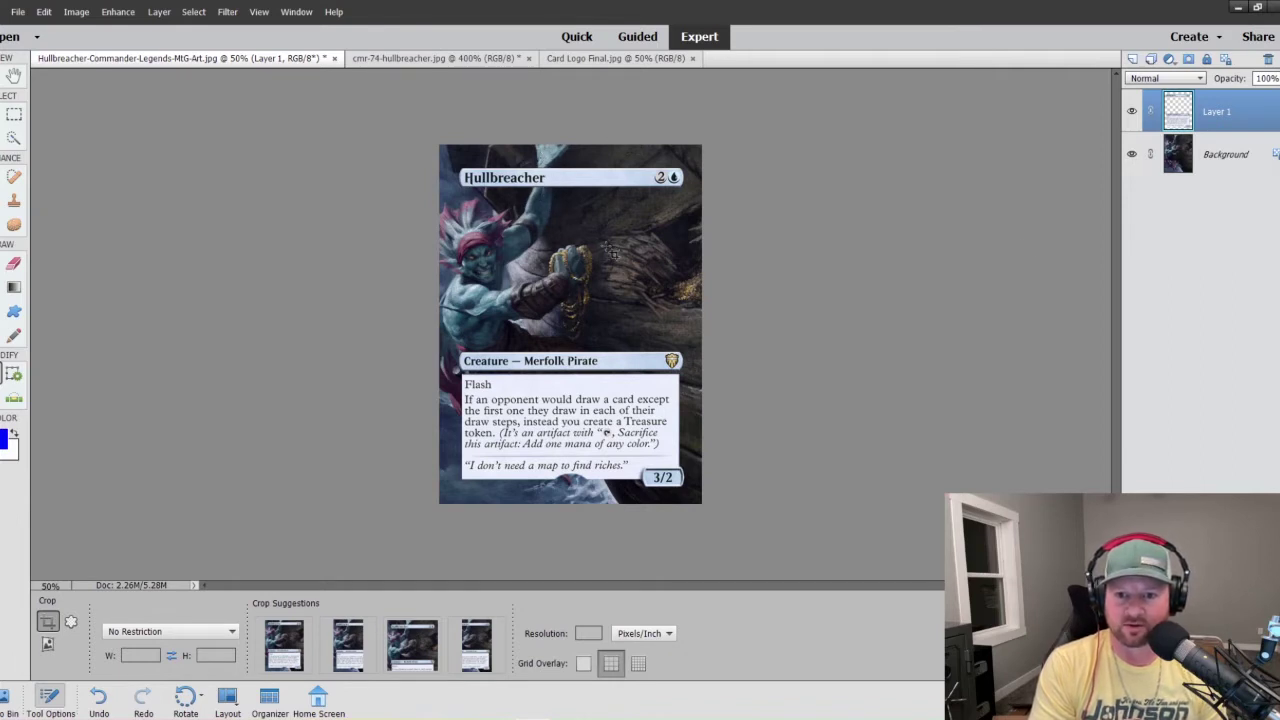
- Lower Layer 1's opacity to 57% and set the Clone Stamp brush size to 25 px
{"action": "mouse_move", "coordinate": [1279, 78]}
{"action": "left_mouse_down"}
{"action": "mouse_move", "coordinate": [1252, 95]}
{"action": "mouse_move", "coordinate": [1263, 95]}
{"action": "left_mouse_up"}
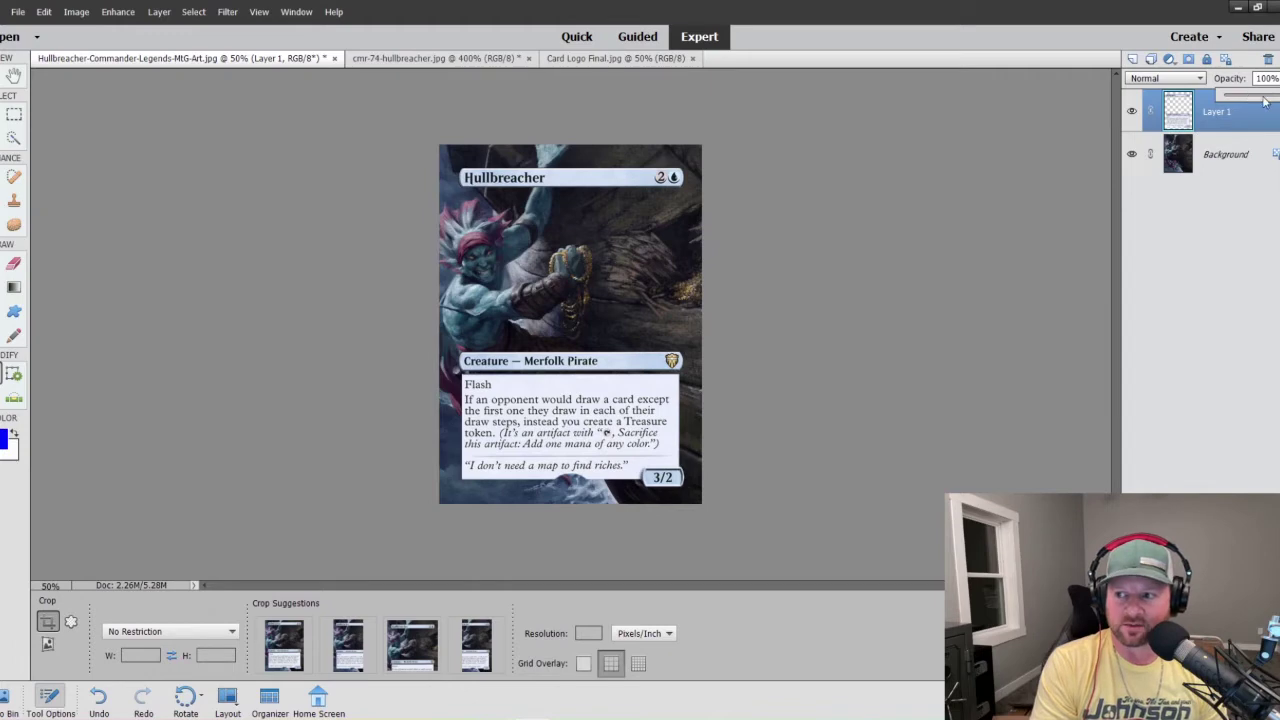
{"action": "left_click", "coordinate": [1190, 154]}
{"action": "key", "text": "s"}
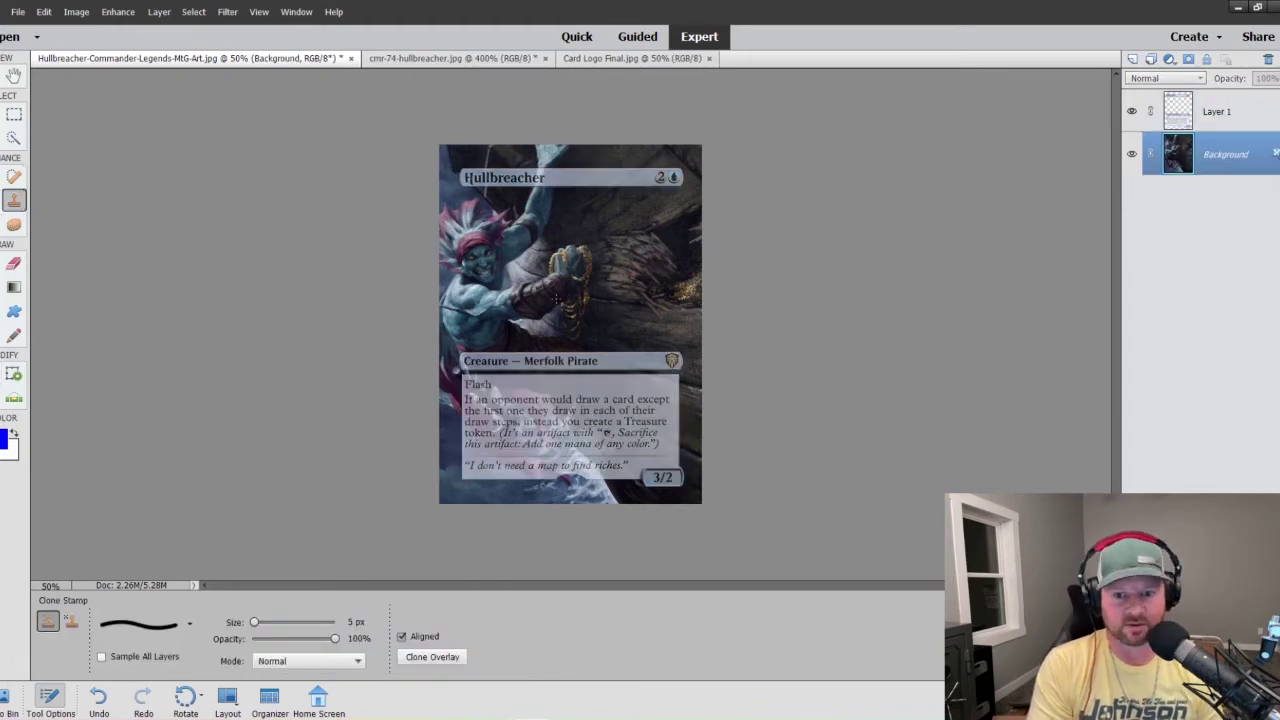
{"action": "key", "text": "bracketright"}
{"action": "key", "text": "bracketright"}
{"action": "key", "text": "bracketright"}
{"action": "key", "text": "bracketright"}
{"action": "key", "text": "bracketright"}
{"action": "key", "text": "bracketright"}
{"action": "key", "text": "bracketright"}
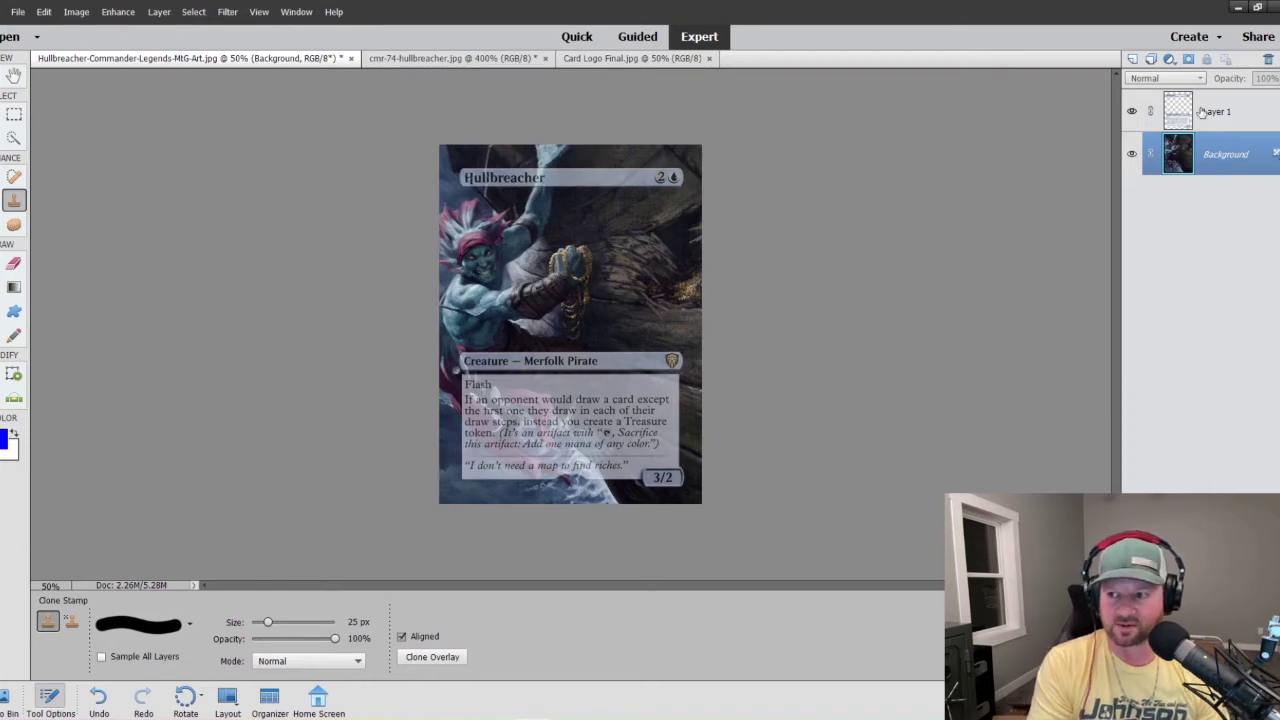
- Clone Stamp away the name bar on Layer 1 where it covers the merfolk's raised arm, undoing an inaccurate stroke
{"action": "left_click", "coordinate": [1196, 112]}
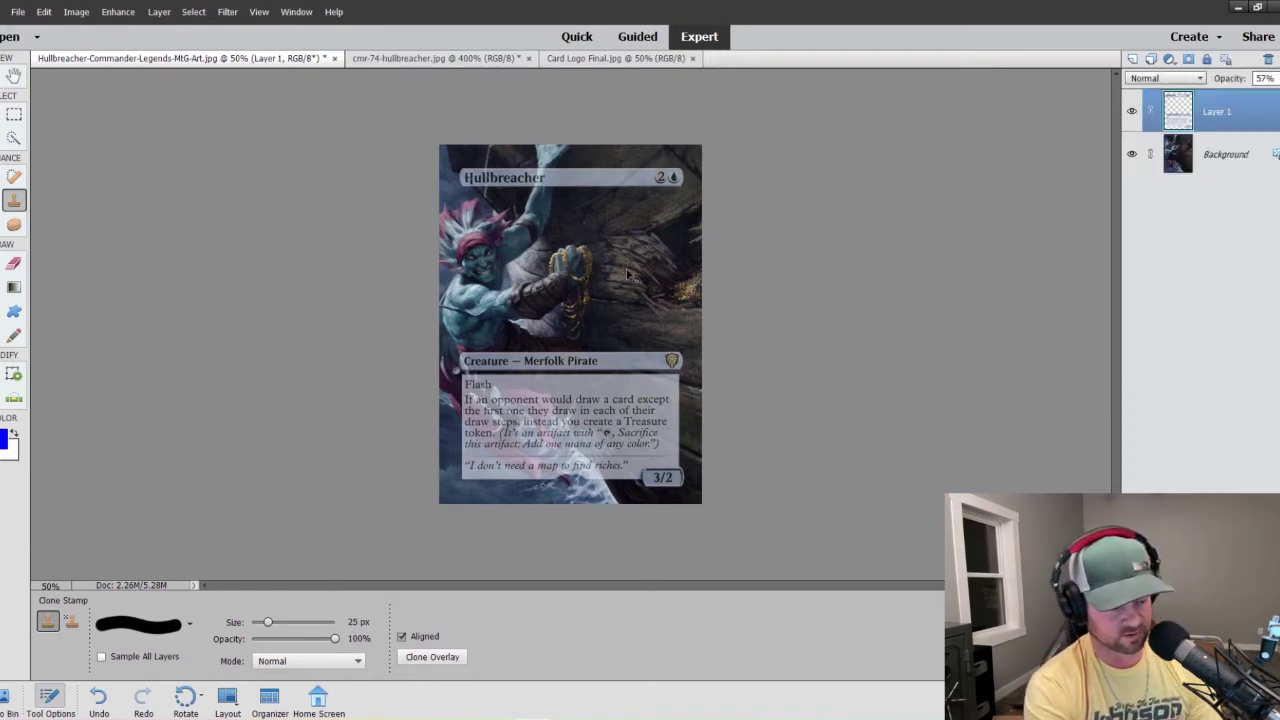
{"action": "scroll", "coordinate": [628, 272], "scroll_direction": "up", "scroll_amount": 2}
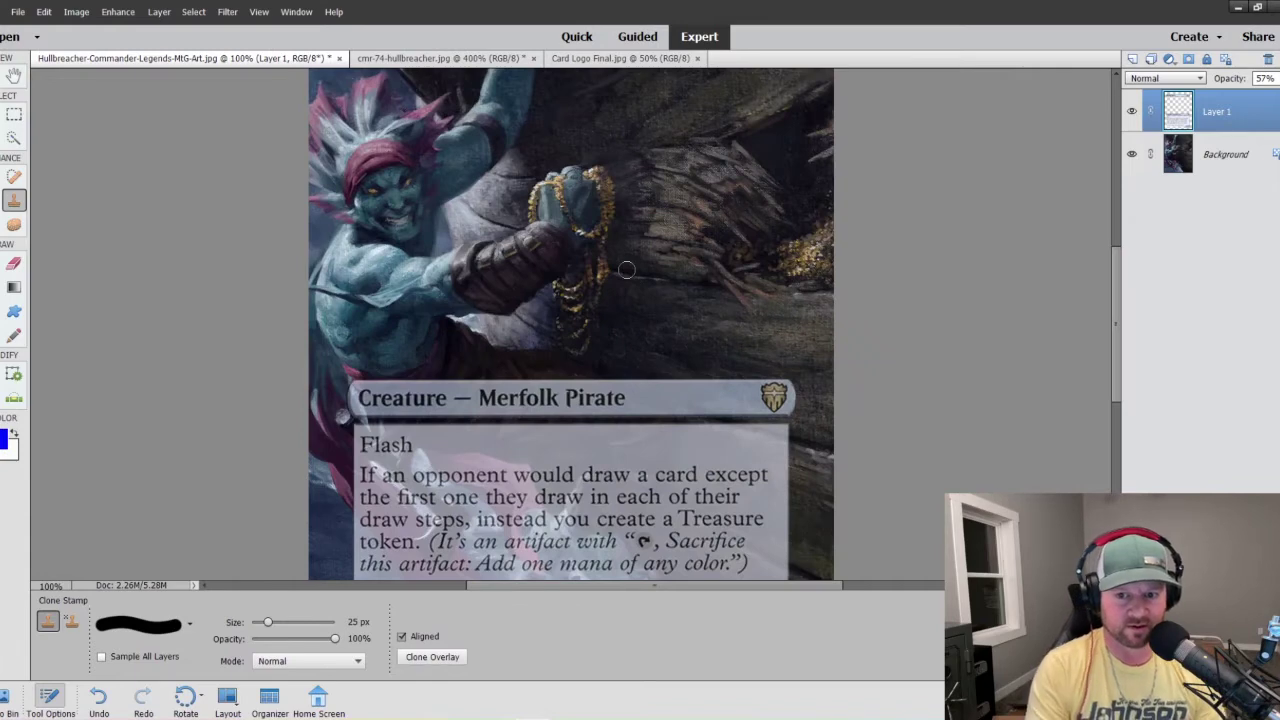
{"action": "scroll", "coordinate": [562, 237], "scroll_direction": "up", "scroll_amount": 2}
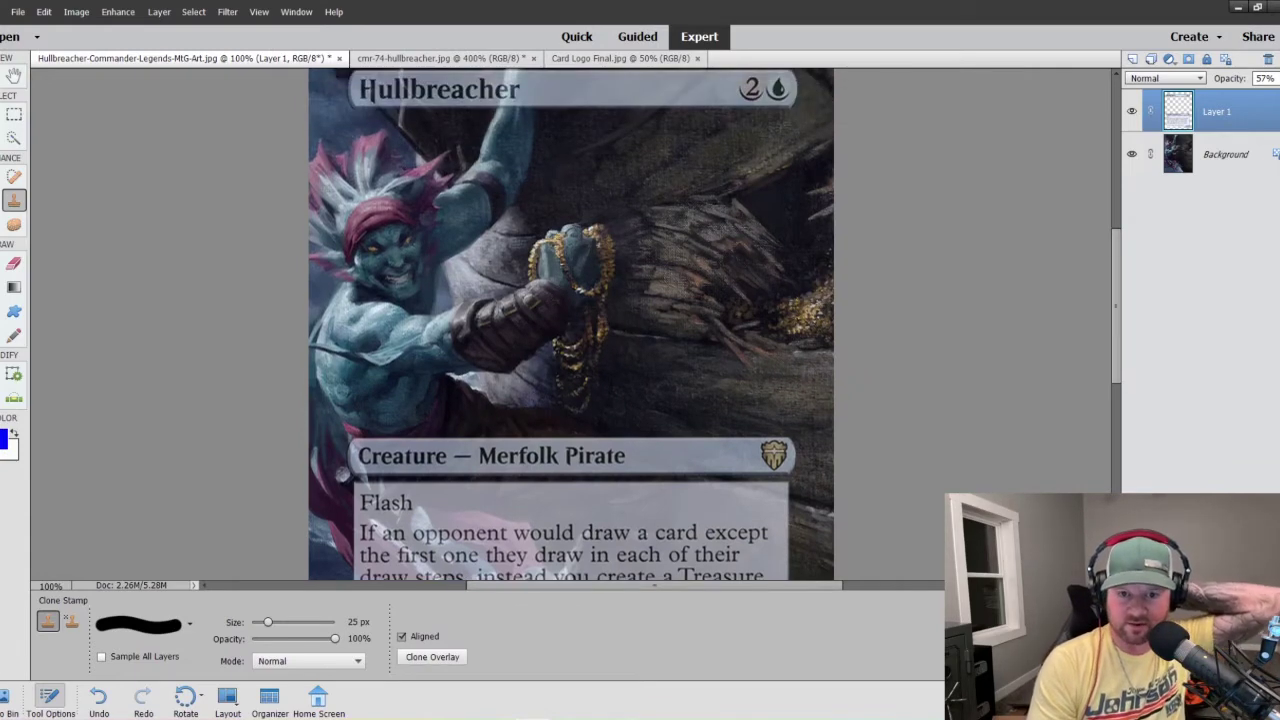
{"action": "scroll", "coordinate": [549, 237], "scroll_direction": "up", "scroll_amount": 4}
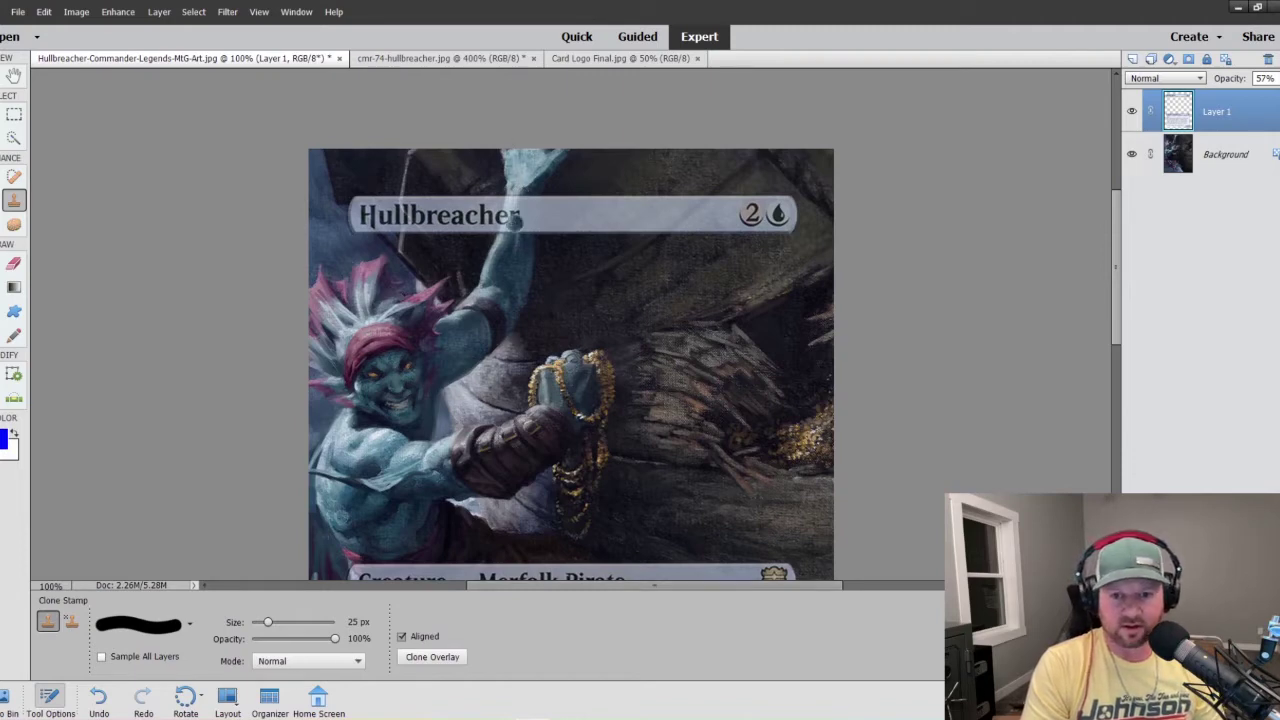
{"action": "mouse_move", "coordinate": [515, 220]}
{"action": "left_mouse_down"}
{"action": "mouse_move", "coordinate": [508, 262]}
{"action": "mouse_move", "coordinate": [522, 212]}
{"action": "mouse_move", "coordinate": [519, 222]}
{"action": "left_mouse_up"}
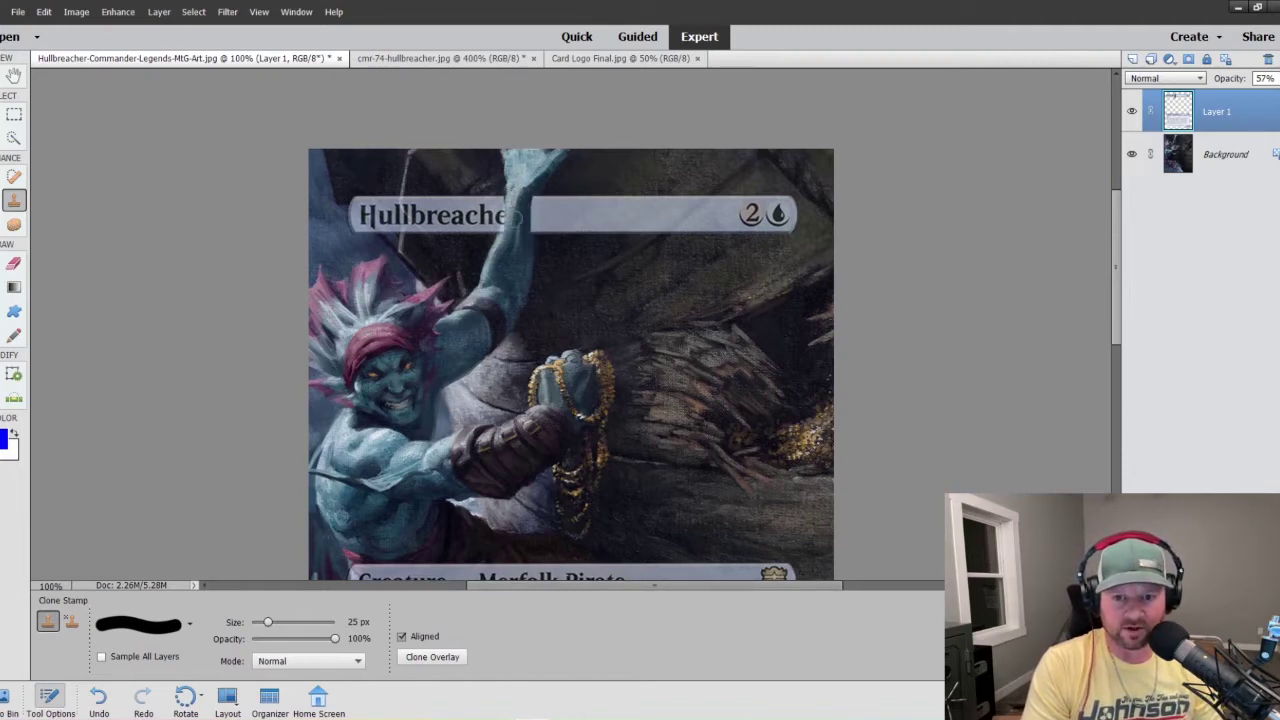
{"action": "key", "text": "ctrl+z"}
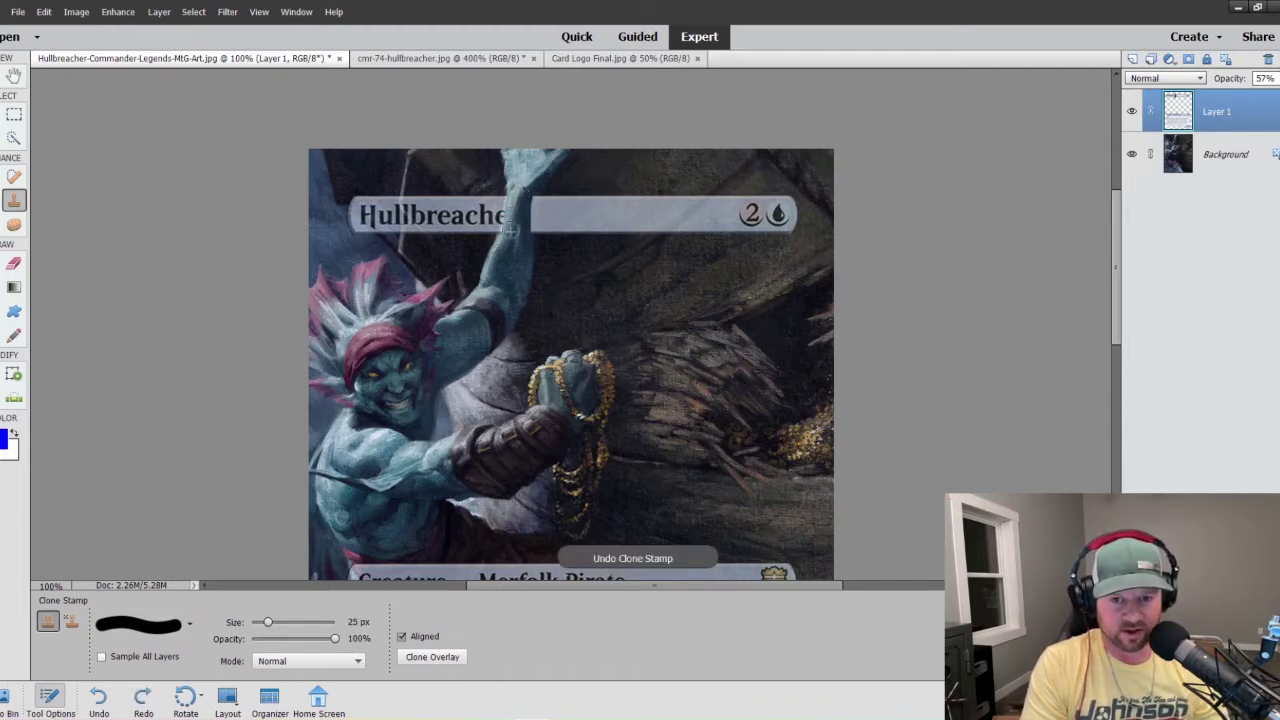
{"action": "left_click", "coordinate": [512, 228]}
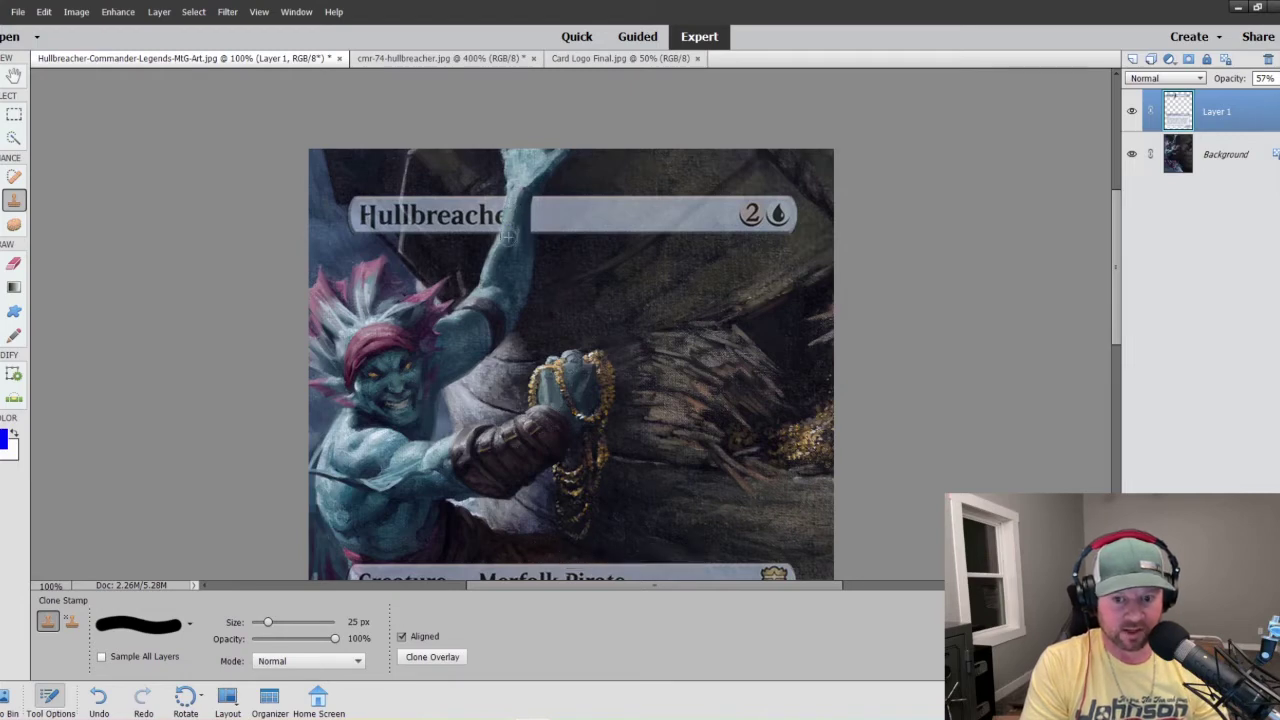
- Refine the edges of the raised arm where it crosses the name bar with the 25 px Clone Stamp
{"action": "scroll", "coordinate": [508, 236], "scroll_direction": "down", "scroll_amount": 5}
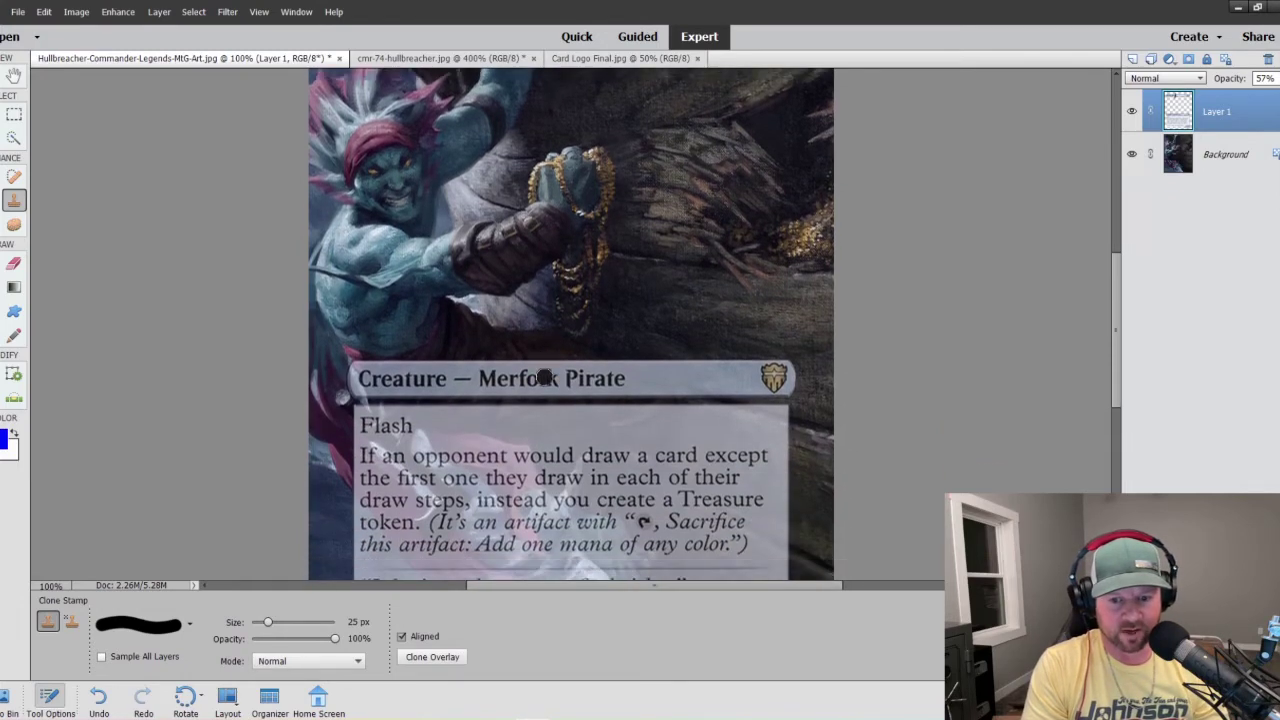
{"action": "scroll", "coordinate": [495, 359], "scroll_direction": "up", "scroll_amount": 3}
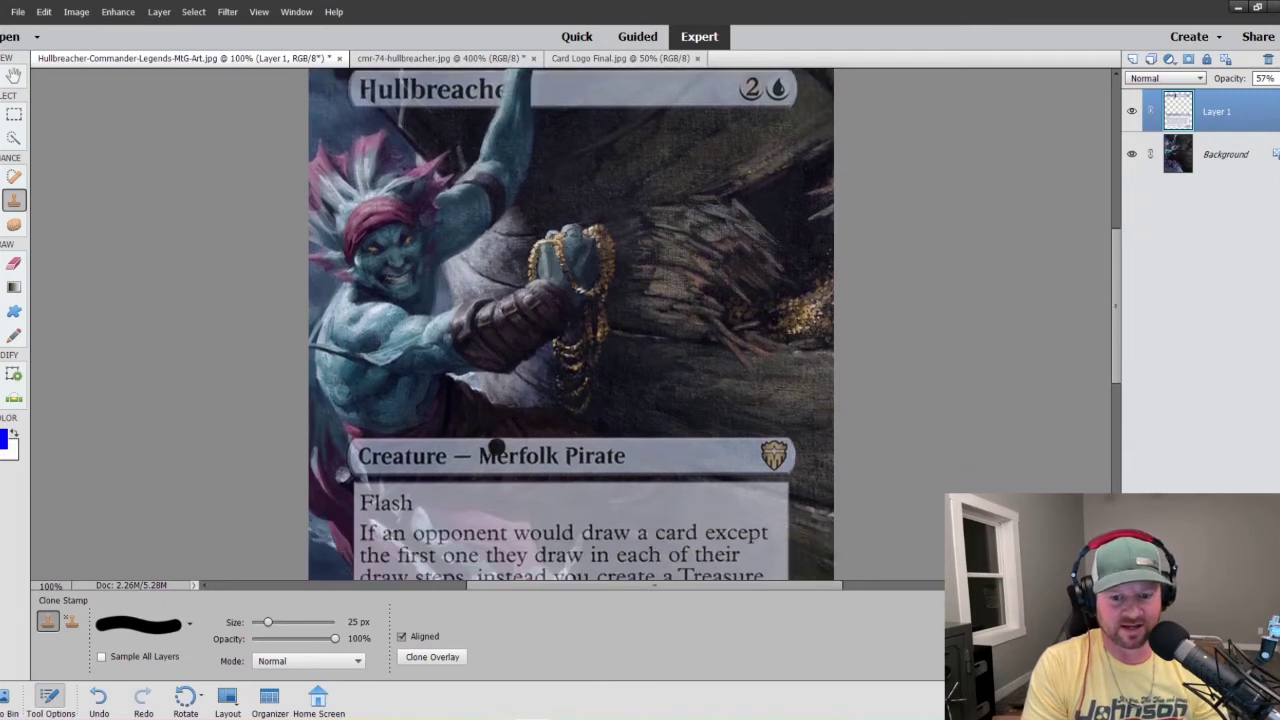
{"action": "scroll", "coordinate": [512, 256], "scroll_direction": "down", "scroll_amount": 1}
{"action": "scroll", "coordinate": [505, 351], "scroll_direction": "up", "scroll_amount": 1}
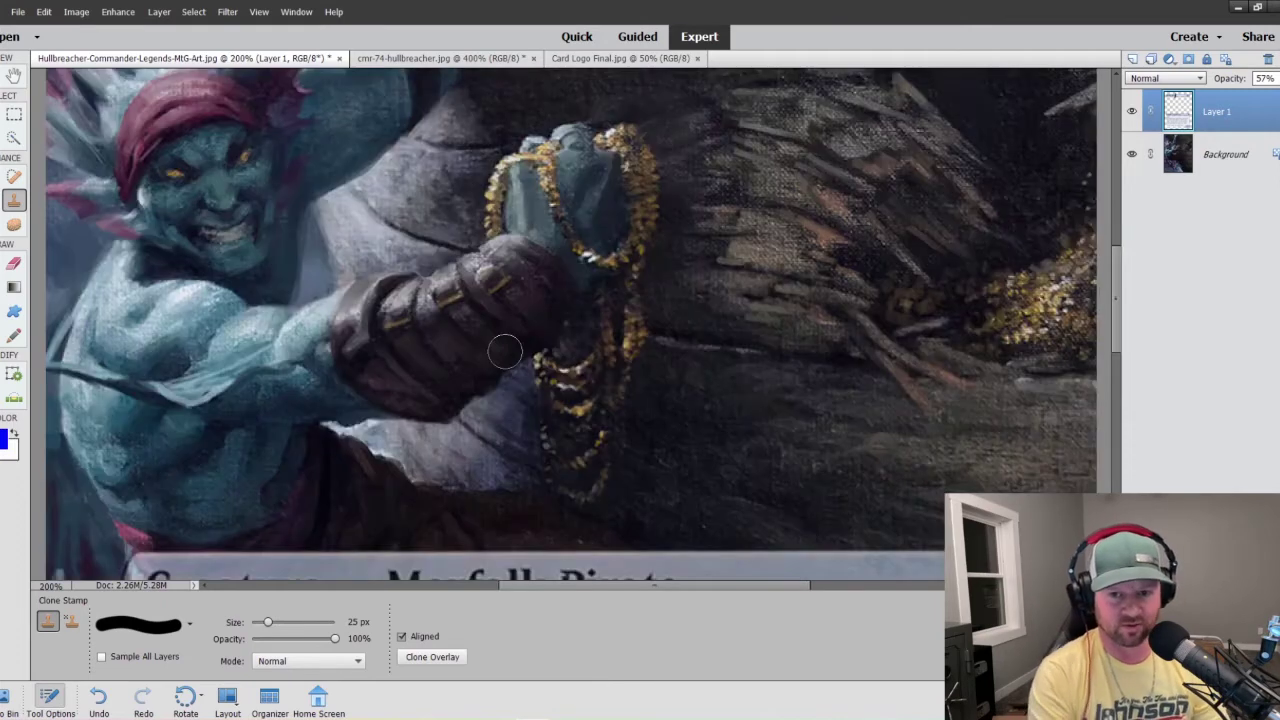
{"action": "scroll", "coordinate": [505, 351], "scroll_direction": "up", "scroll_amount": 2}
{"action": "scroll", "coordinate": [456, 129], "scroll_direction": "up", "scroll_amount": 5}
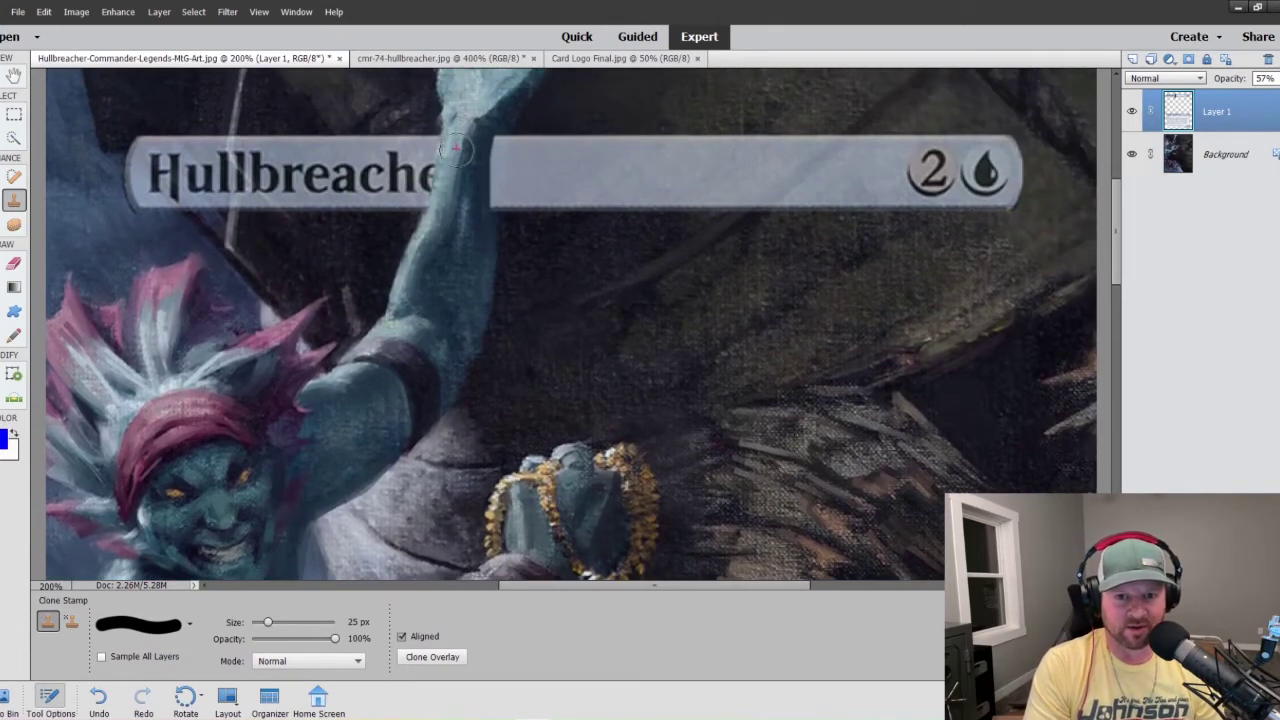
{"action": "mouse_move", "coordinate": [473, 218]}
{"action": "left_mouse_down"}
{"action": "mouse_move", "coordinate": [490, 127]}
{"action": "mouse_move", "coordinate": [474, 229]}
{"action": "mouse_move", "coordinate": [475, 114]}
{"action": "mouse_move", "coordinate": [477, 241]}
{"action": "mouse_move", "coordinate": [492, 117]}
{"action": "mouse_move", "coordinate": [479, 223]}
{"action": "mouse_move", "coordinate": [462, 177]}
{"action": "mouse_move", "coordinate": [438, 222]}
{"action": "mouse_move", "coordinate": [450, 192]}
{"action": "left_mouse_up"}
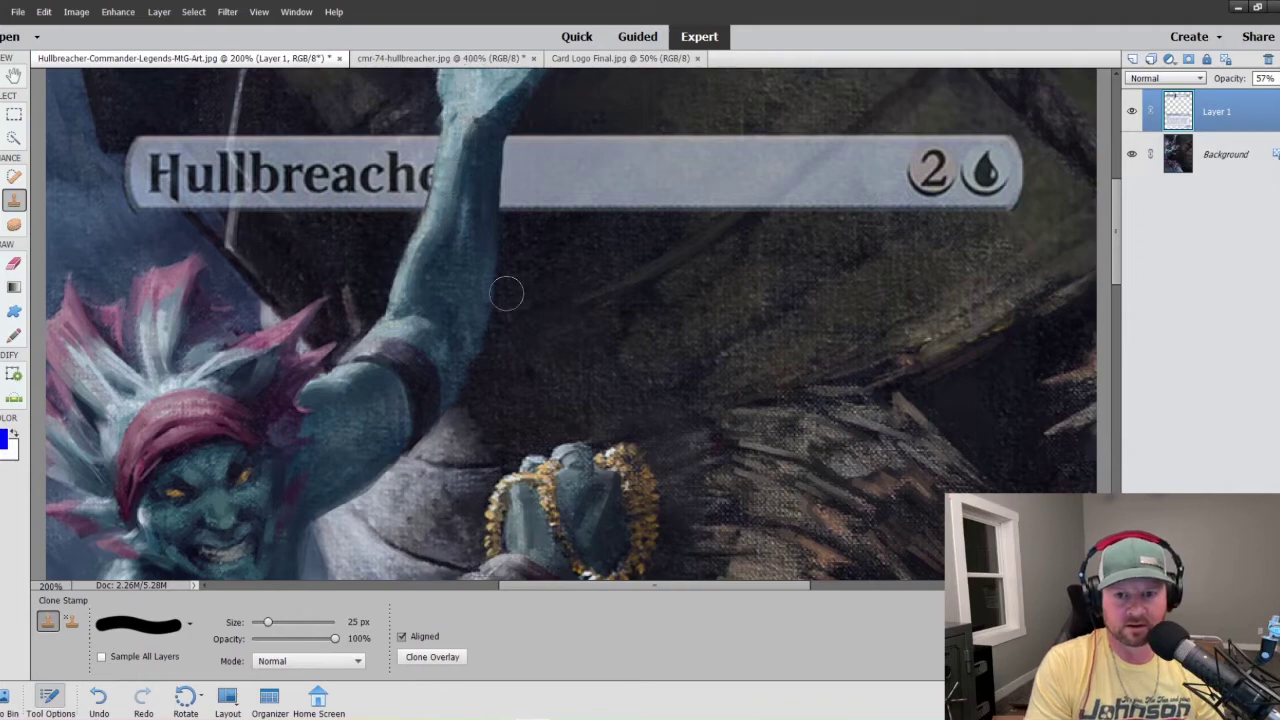
{"action": "key", "text": "ctrl+minus"}
{"action": "key", "text": "ctrl+minus"}
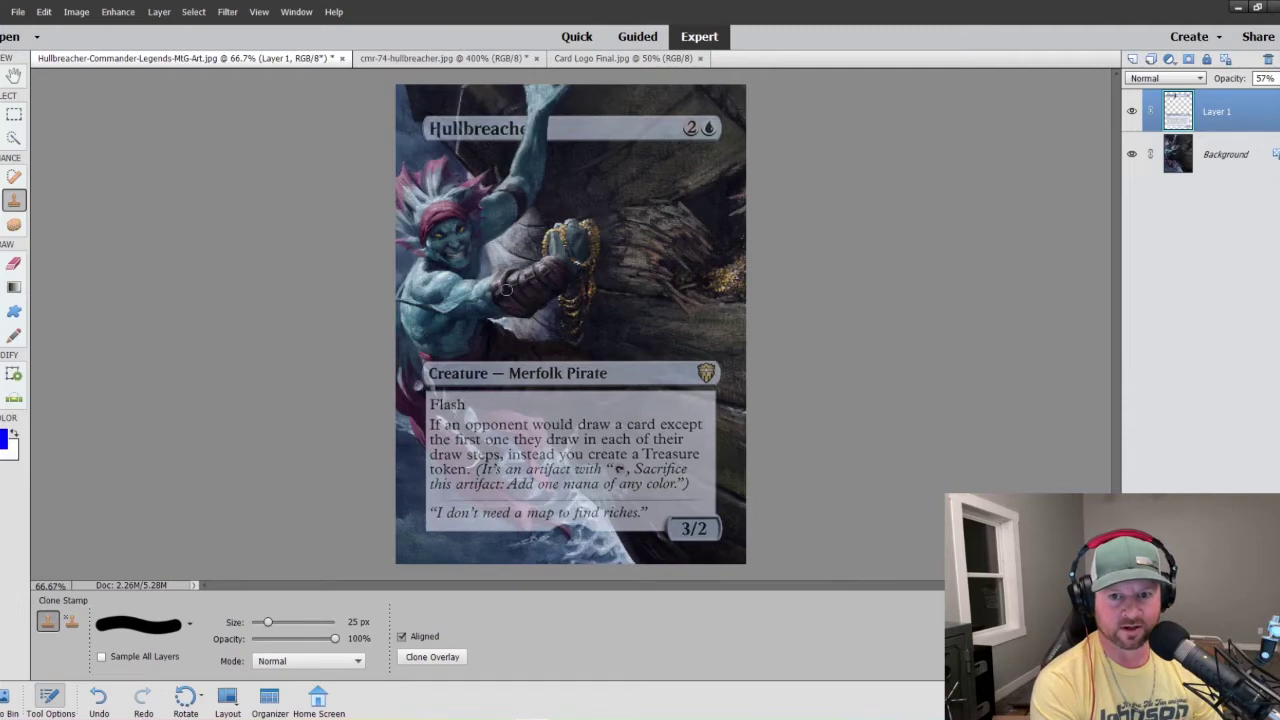
{"action": "key", "text": "ctrl+plus"}
{"action": "key", "text": "ctrl+plus"}
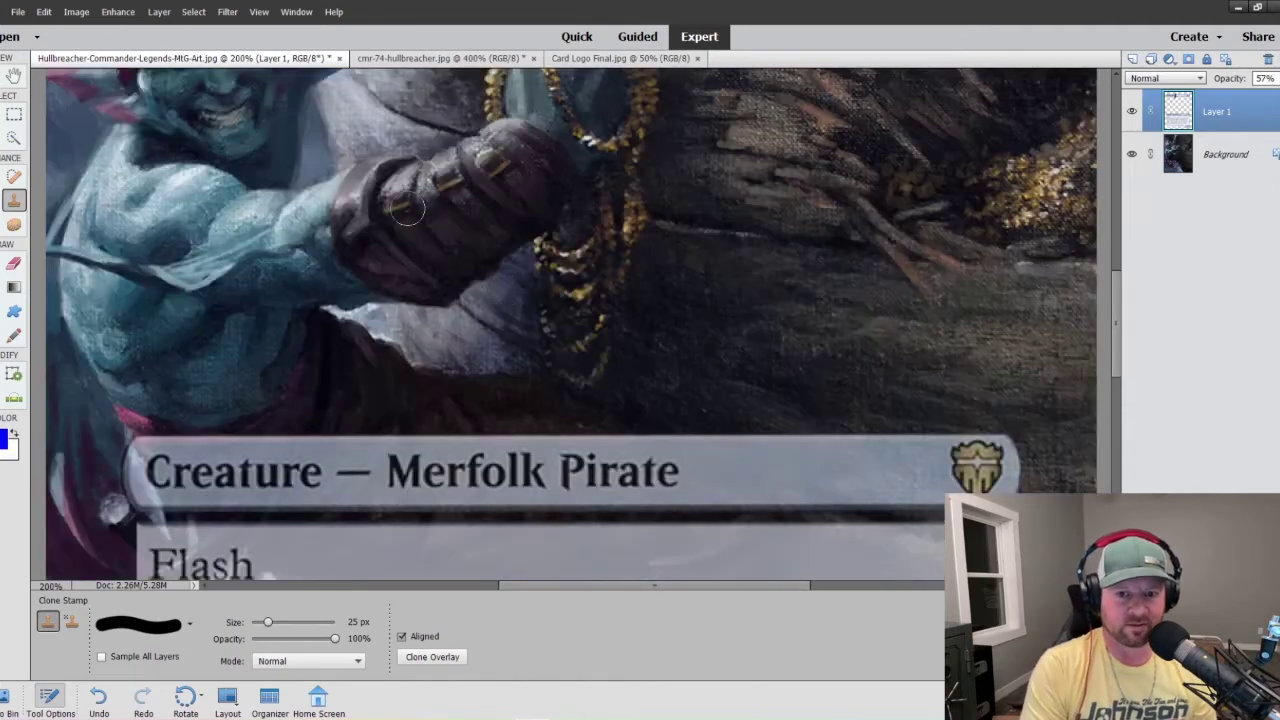
{"action": "scroll", "coordinate": [422, 283], "scroll_direction": "up", "scroll_amount": 2}
{"action": "scroll", "coordinate": [422, 283], "scroll_direction": "up", "scroll_amount": 5}
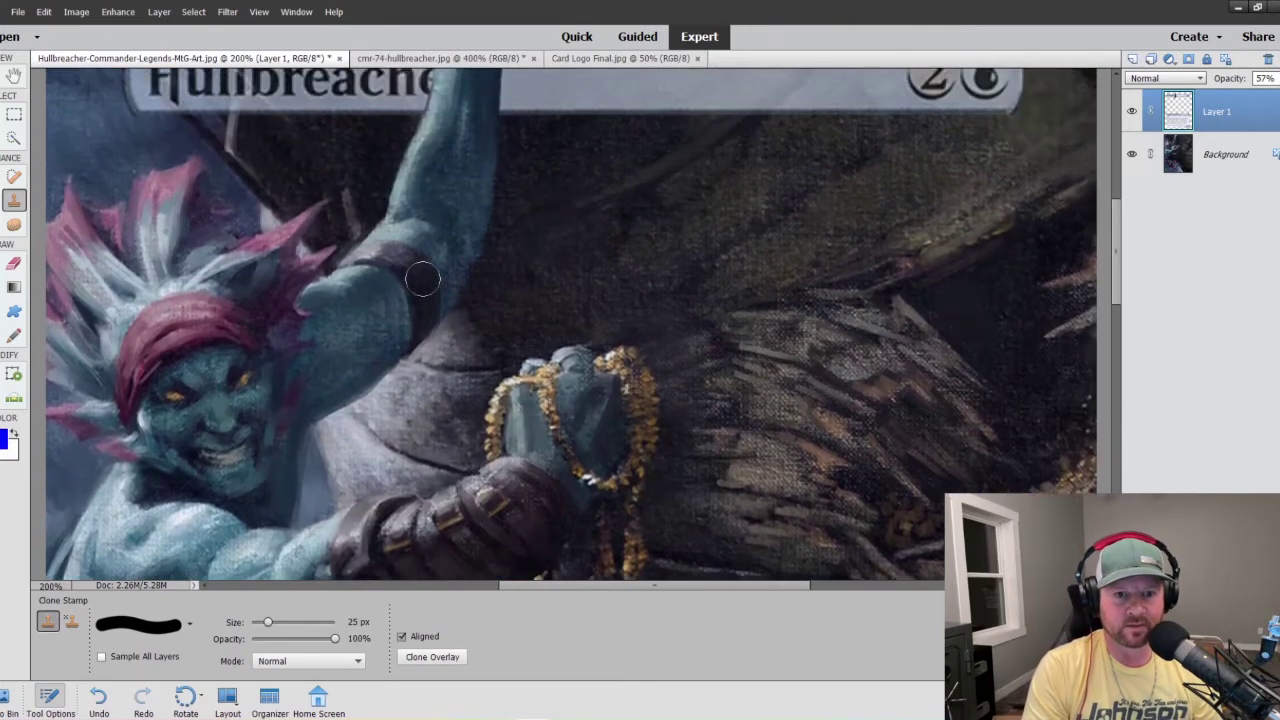
- Examine the card from the name bar down to the power/toughness box for artwork that could overlap the frame
{"action": "scroll", "coordinate": [422, 283], "scroll_direction": "up", "scroll_amount": 3}
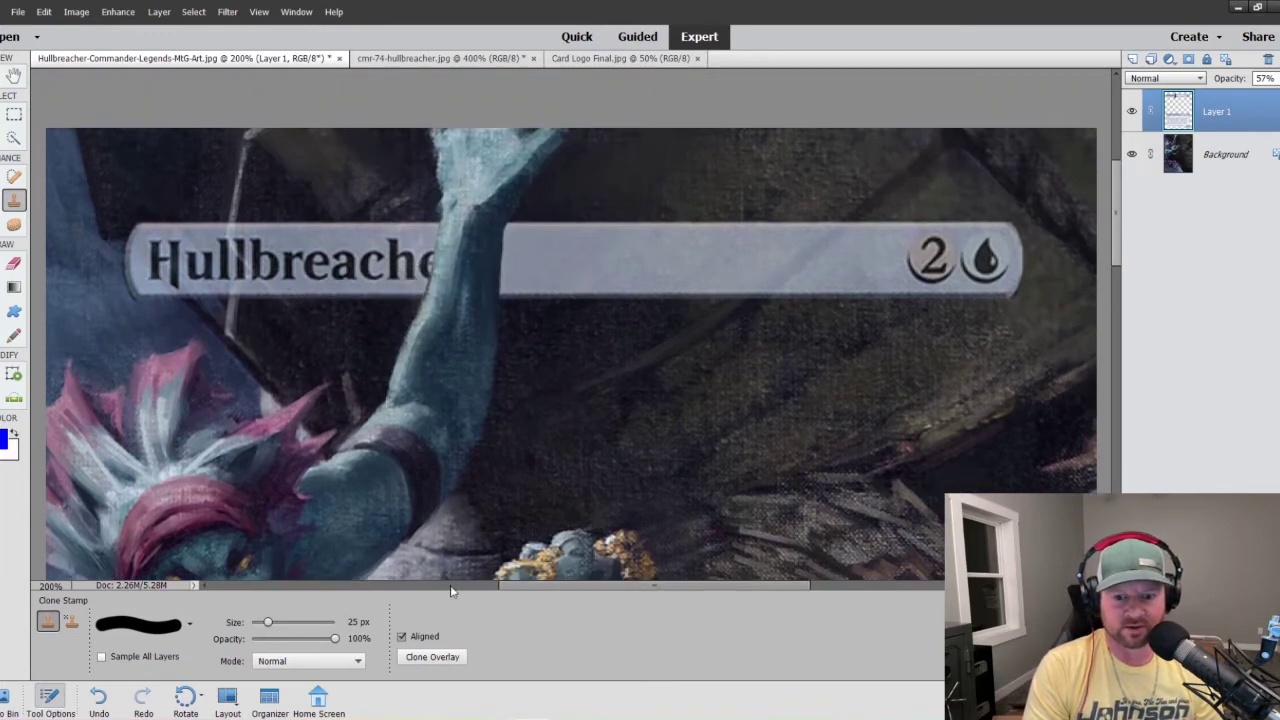
{"action": "scroll", "coordinate": [581, 485], "scroll_direction": "down", "scroll_amount": 5}
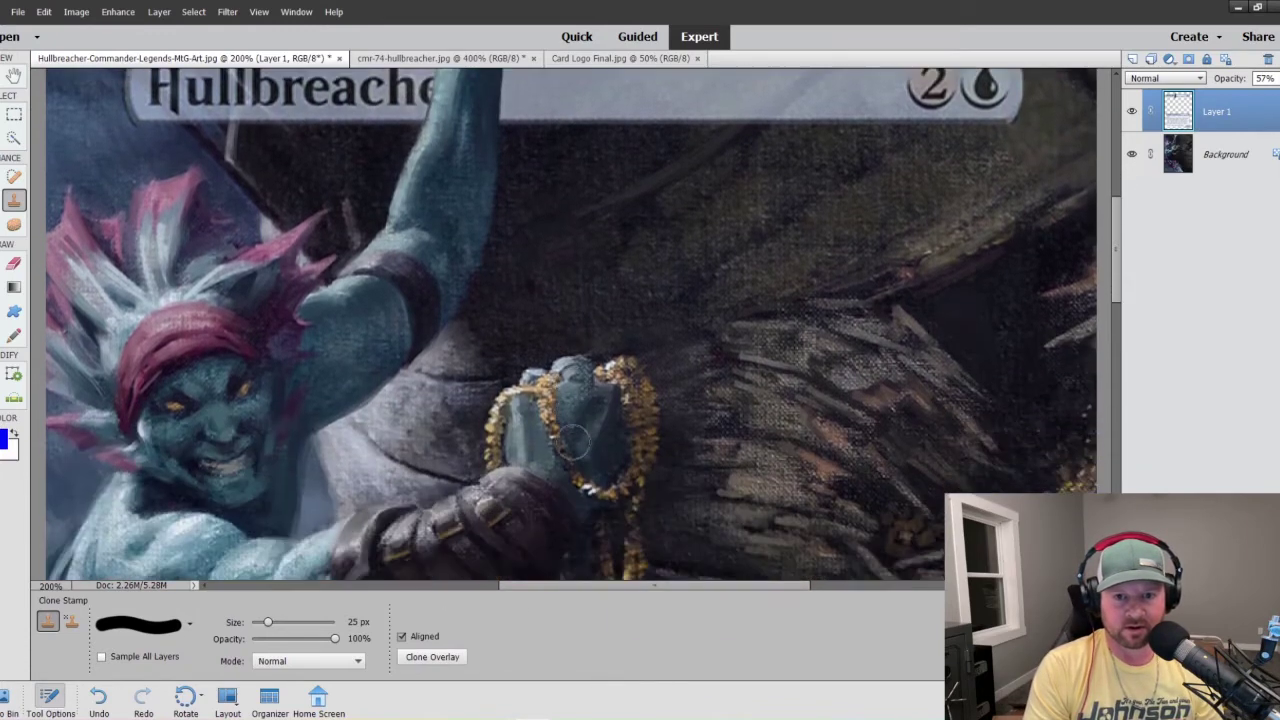
{"action": "scroll", "coordinate": [573, 440], "scroll_direction": "down", "scroll_amount": 3}
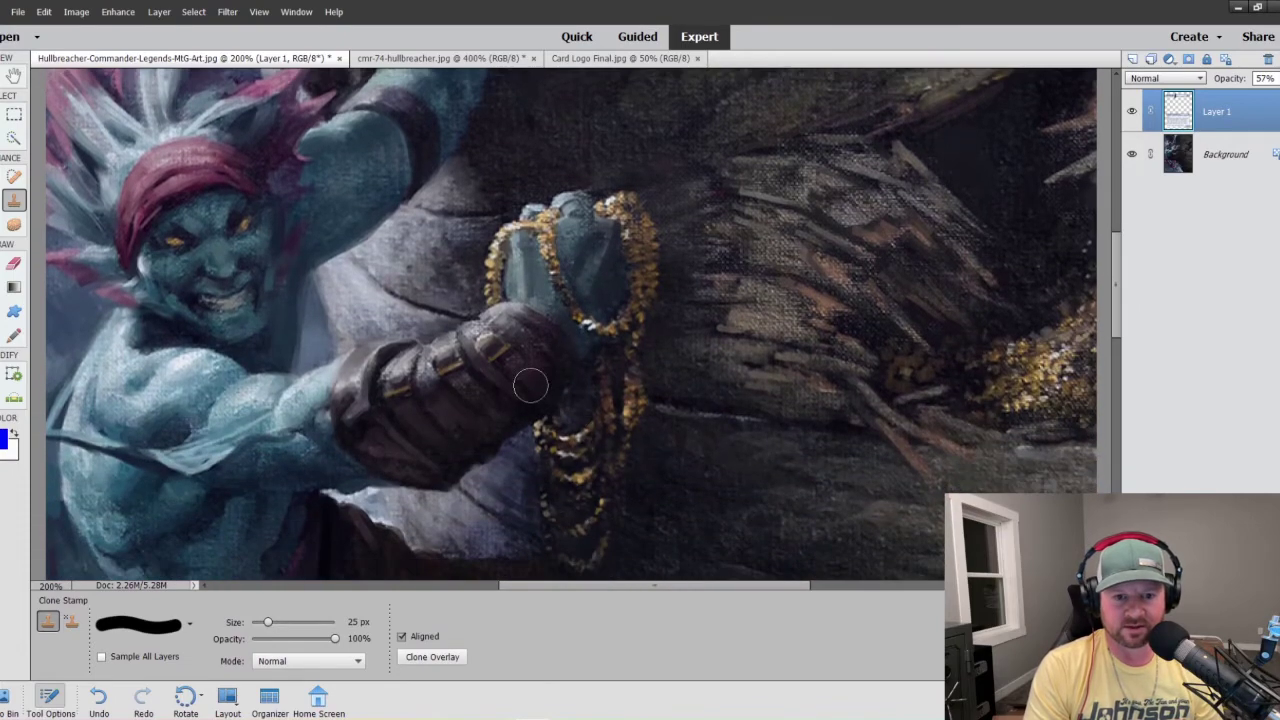
{"action": "scroll", "coordinate": [531, 386], "scroll_direction": "down", "scroll_amount": 3}
{"action": "scroll", "coordinate": [574, 402], "scroll_direction": "down", "scroll_amount": 5}
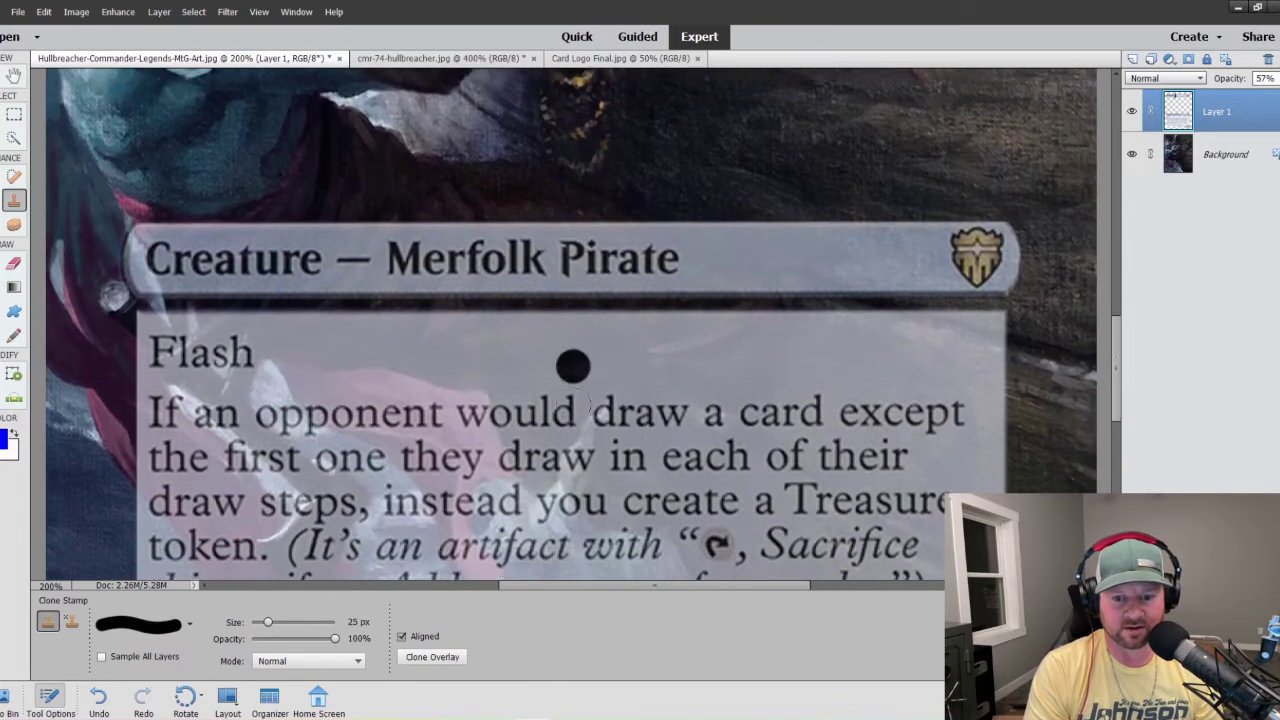
{"action": "scroll", "coordinate": [597, 345], "scroll_direction": "down", "scroll_amount": 4}
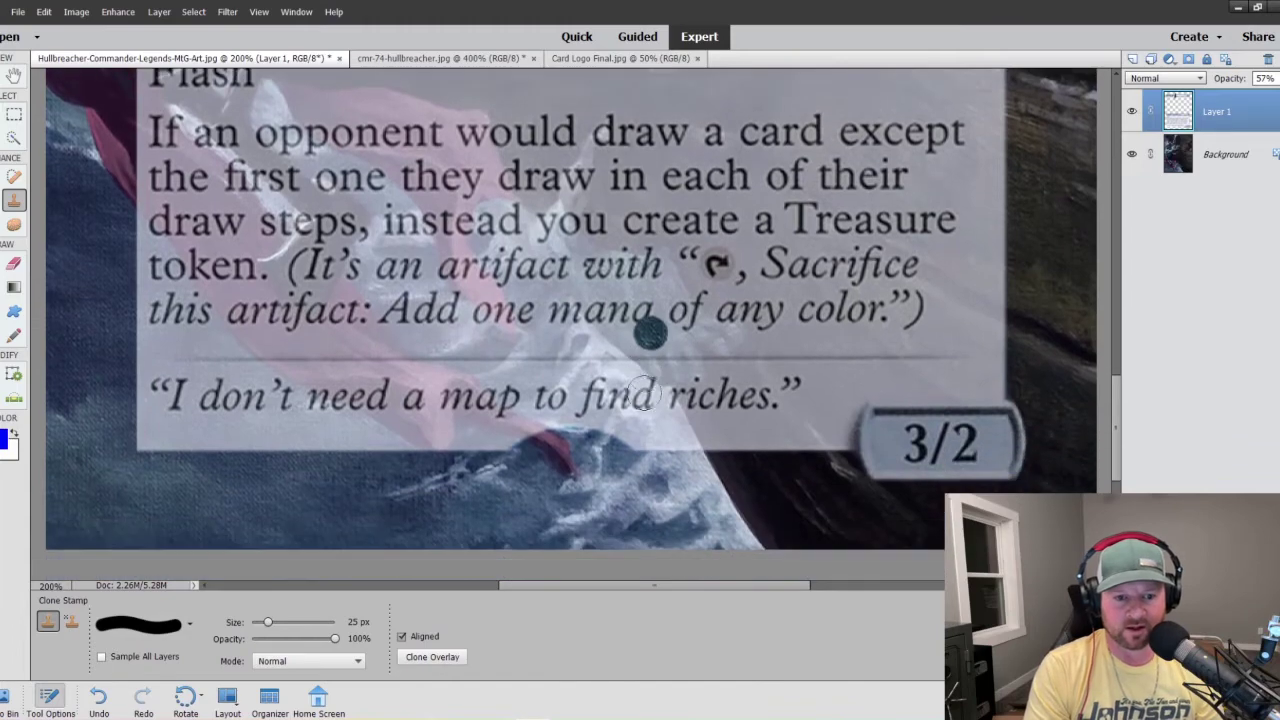
{"action": "scroll", "coordinate": [180, 385], "scroll_direction": "up", "scroll_amount": 3}
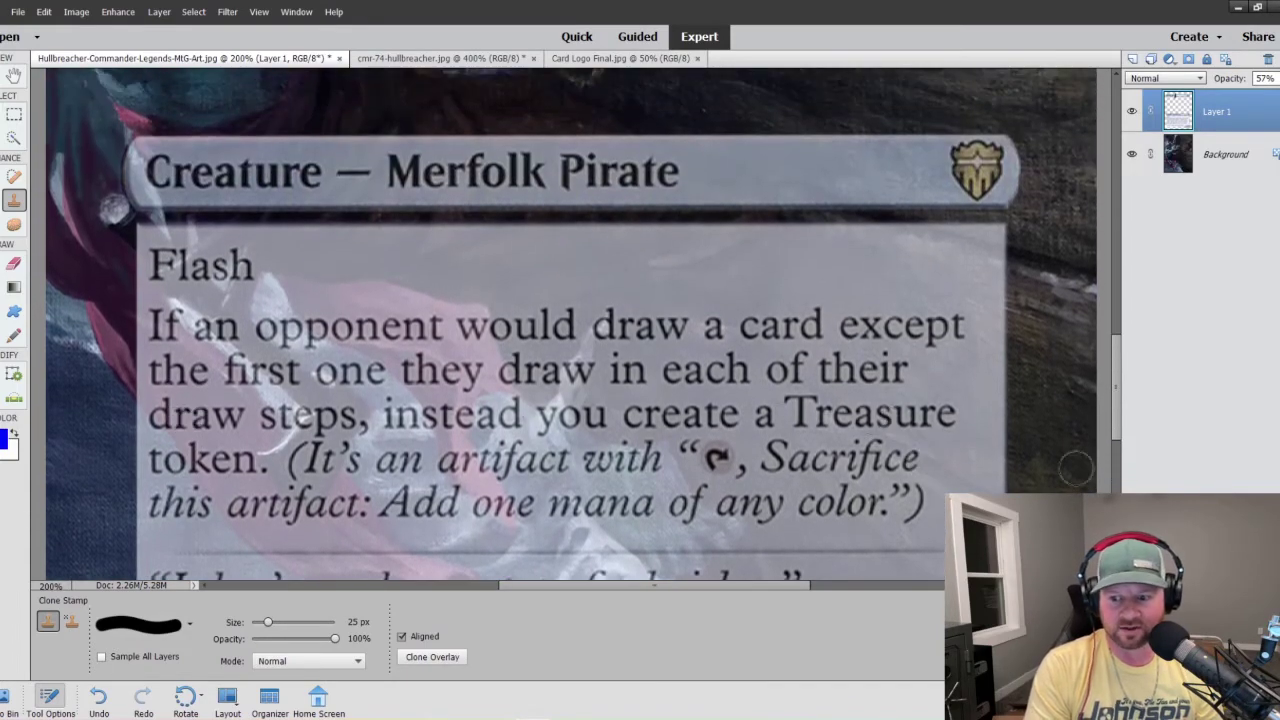
{"action": "left_click_drag", "start_coordinate": [1115, 354], "coordinate": [1115, 215]}
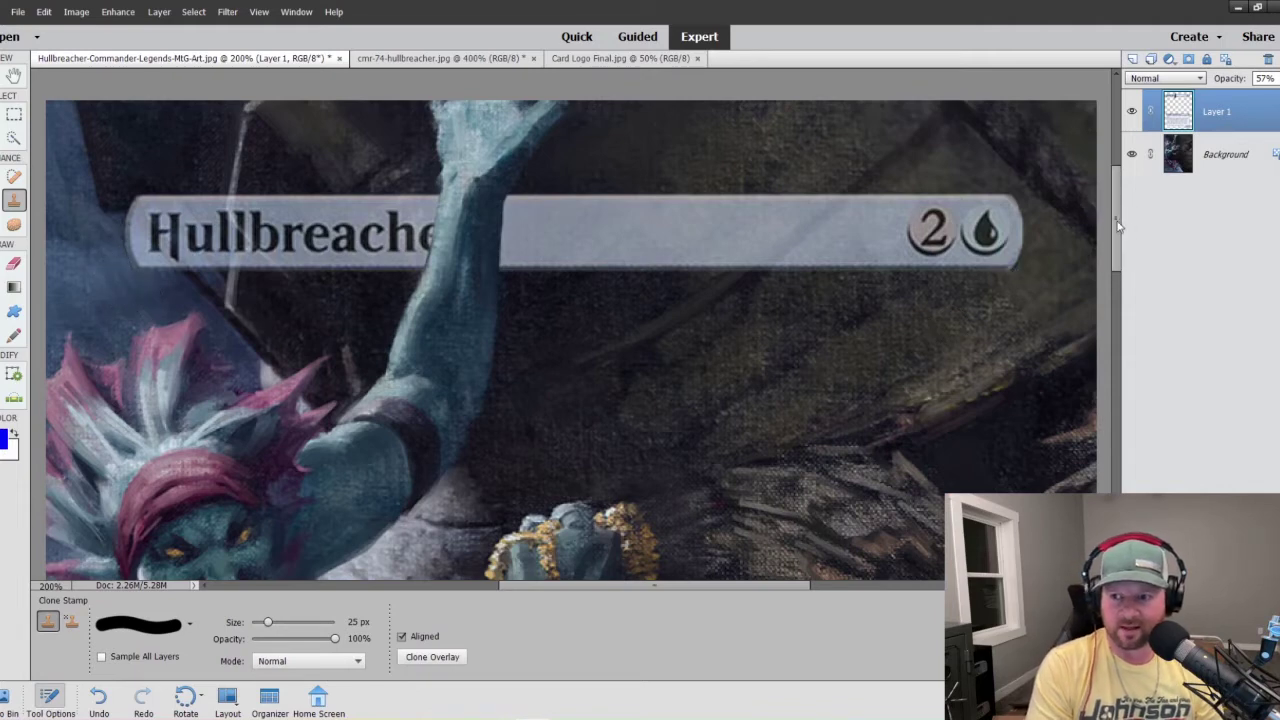
{"action": "left_click_drag", "start_coordinate": [1118, 222], "coordinate": [1113, 345]}
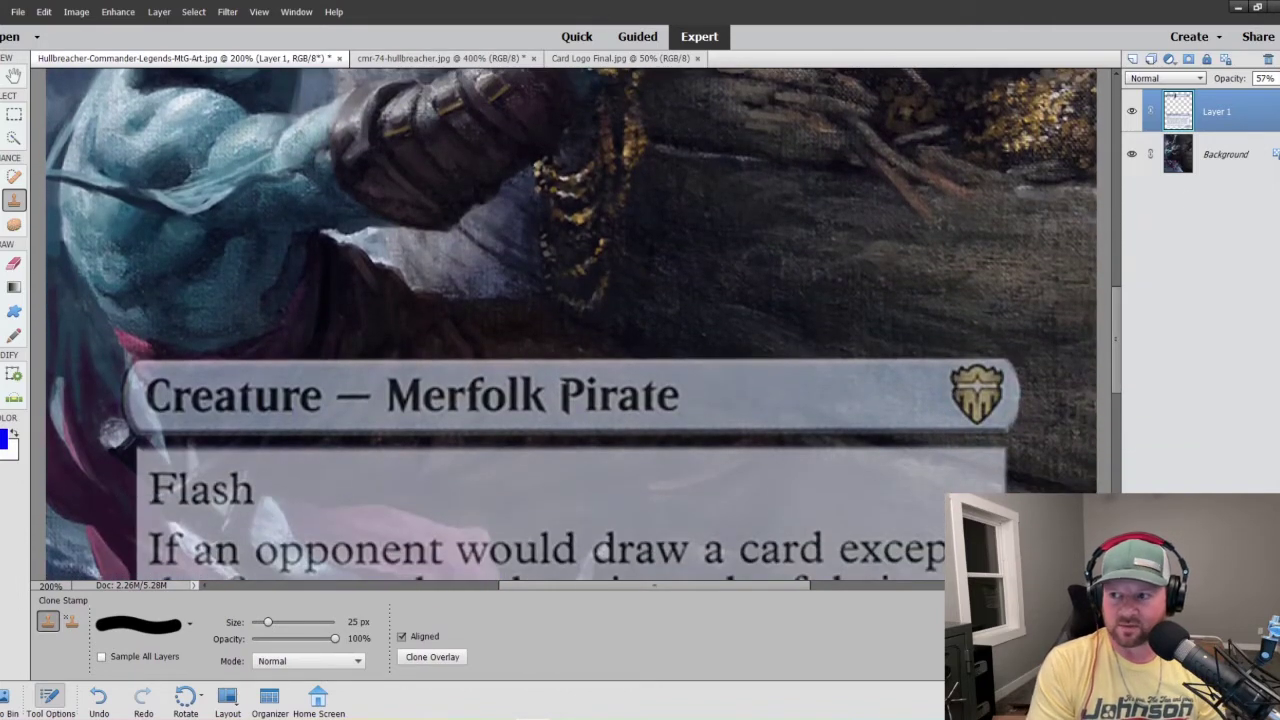
- Lower Layer 1's opacity to 15% and inspect the artwork beneath the type bar and text box
{"action": "left_click", "coordinate": [1270, 78]}
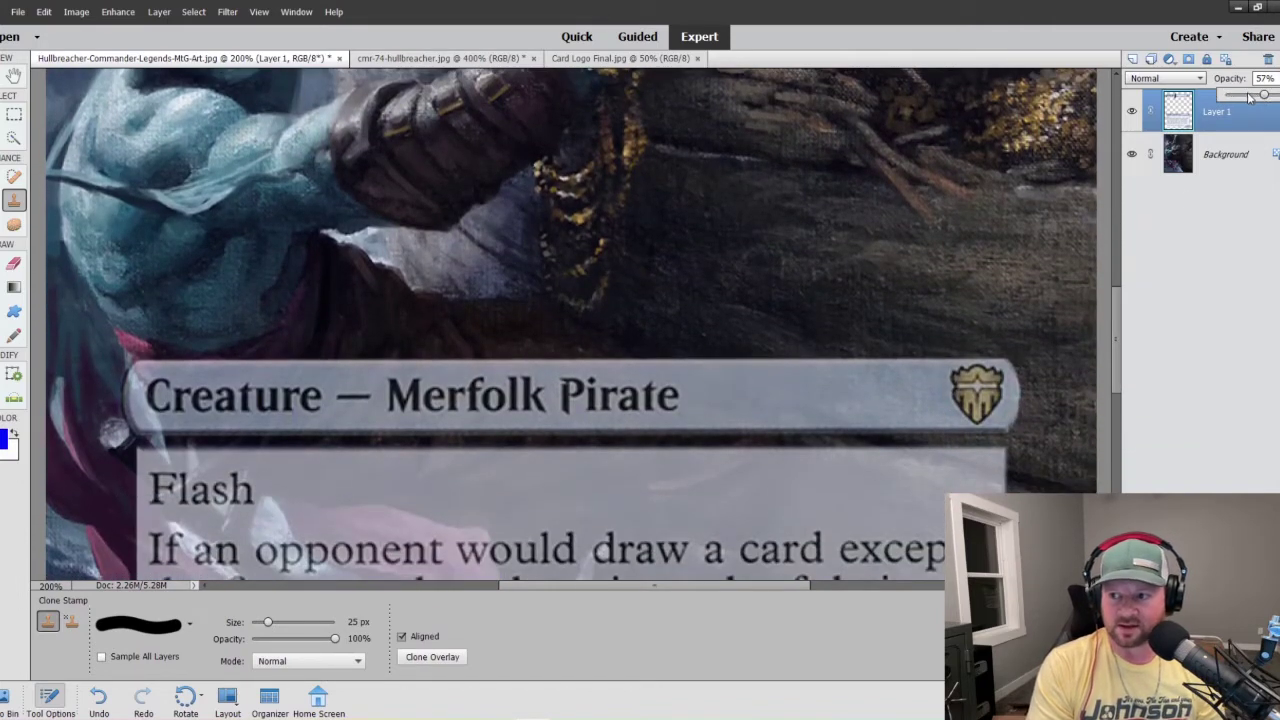
{"action": "left_click", "coordinate": [1249, 96]}
{"action": "left_click_drag", "start_coordinate": [1245, 94], "coordinate": [1234, 94]}
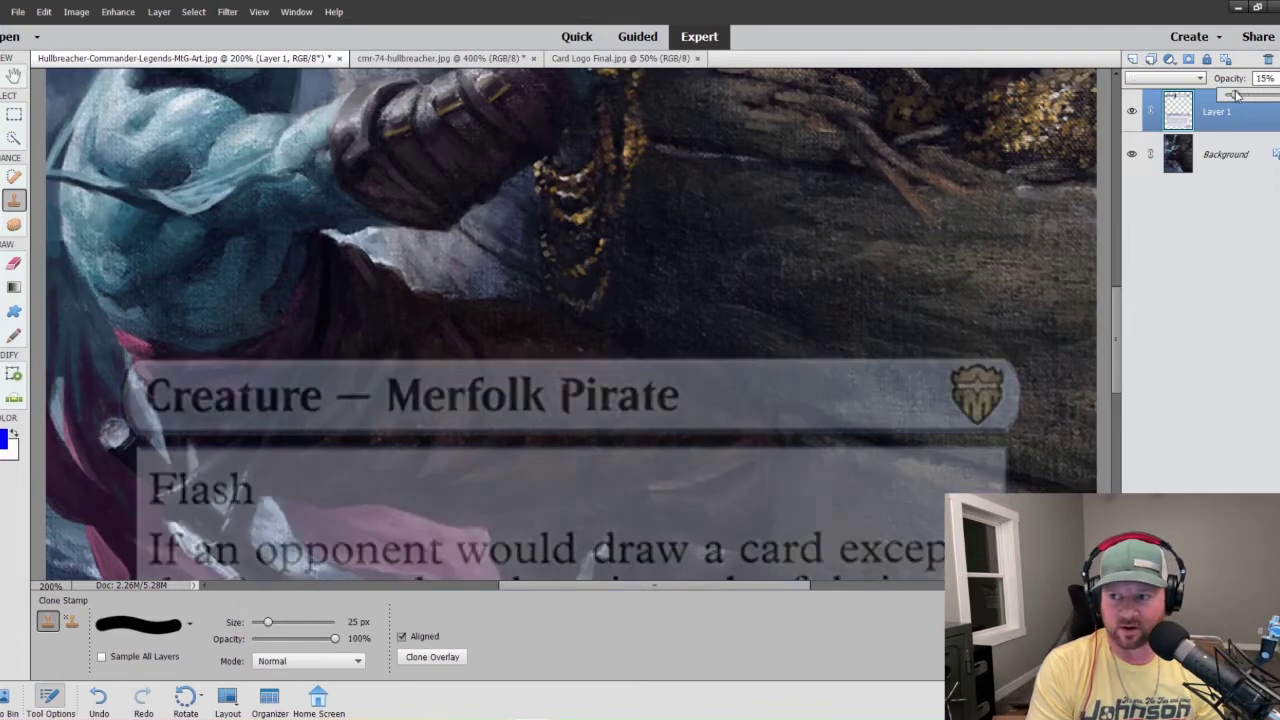
{"action": "scroll", "coordinate": [766, 285], "scroll_direction": "down", "scroll_amount": 3}
{"action": "scroll", "coordinate": [766, 285], "scroll_direction": "down", "scroll_amount": 5}
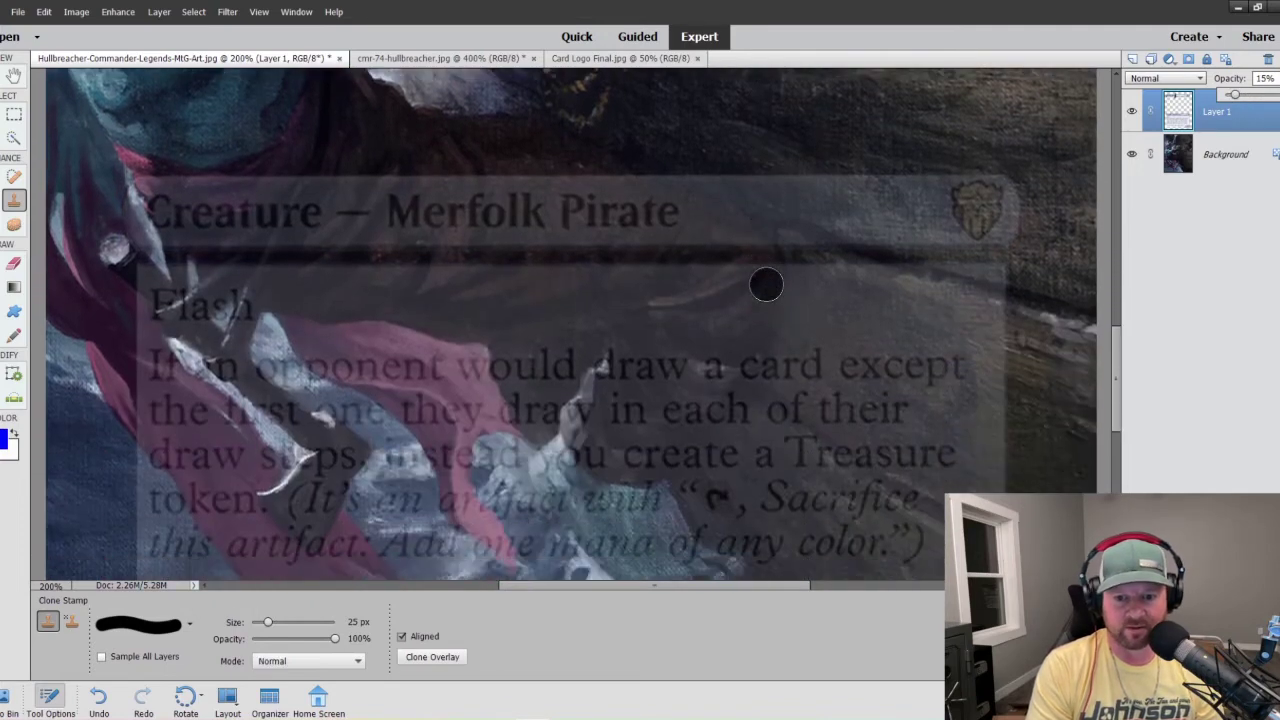
{"action": "scroll", "coordinate": [766, 285], "scroll_direction": "up", "scroll_amount": 2}
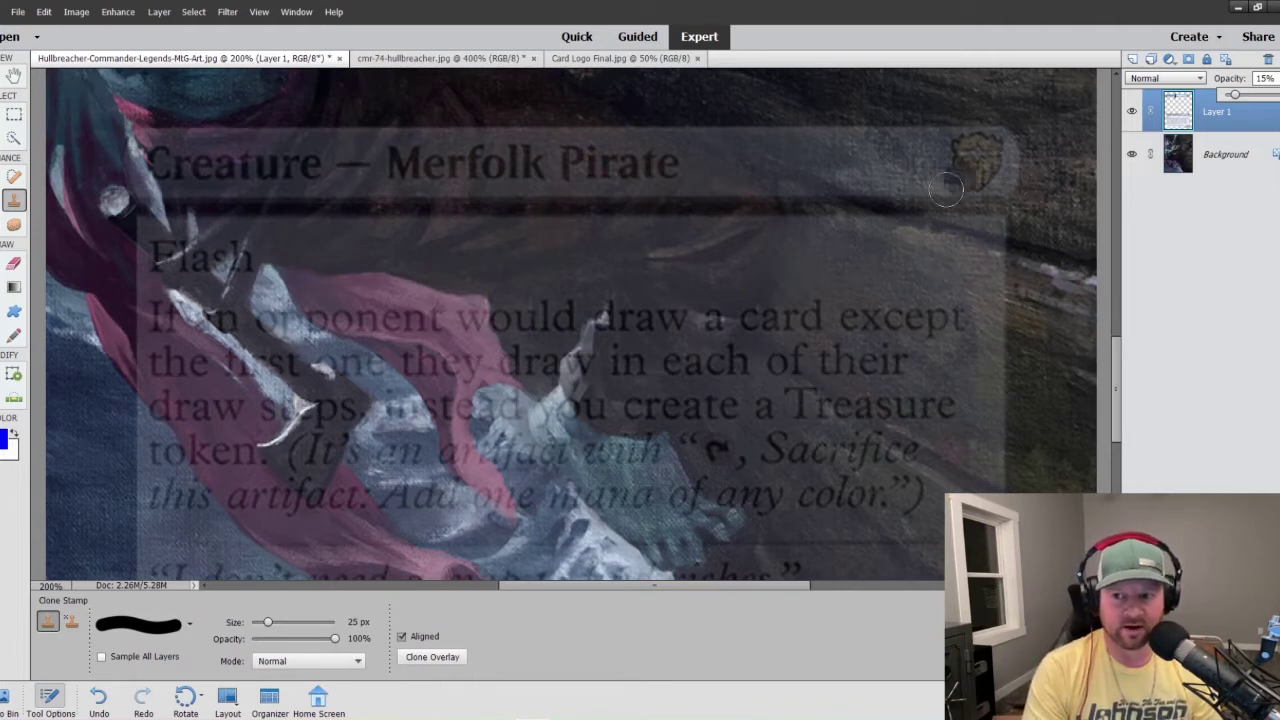
{"action": "scroll", "coordinate": [840, 290], "scroll_direction": "up", "scroll_amount": 3}
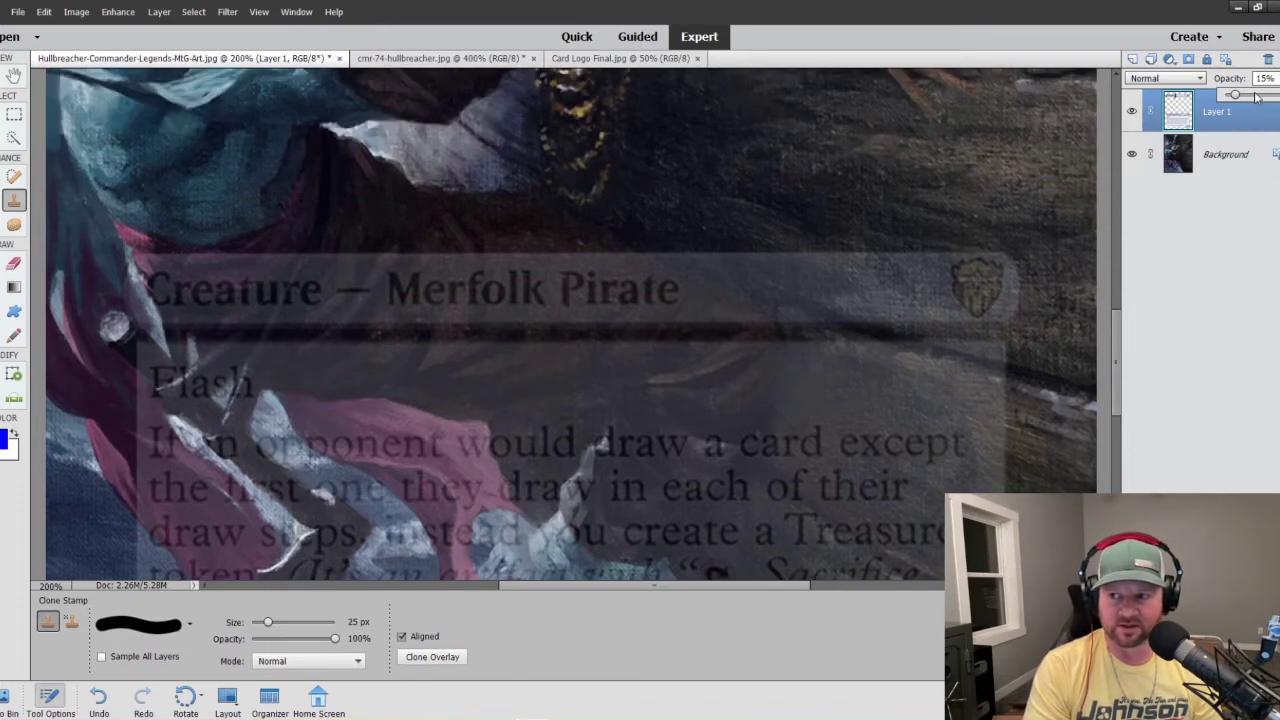
- Set Layer 1's opacity to 64% and Clone Stamp the set symbol off the type bar, undoing inaccurate strokes
{"action": "left_click_drag", "start_coordinate": [1257, 95], "coordinate": [1259, 96]}
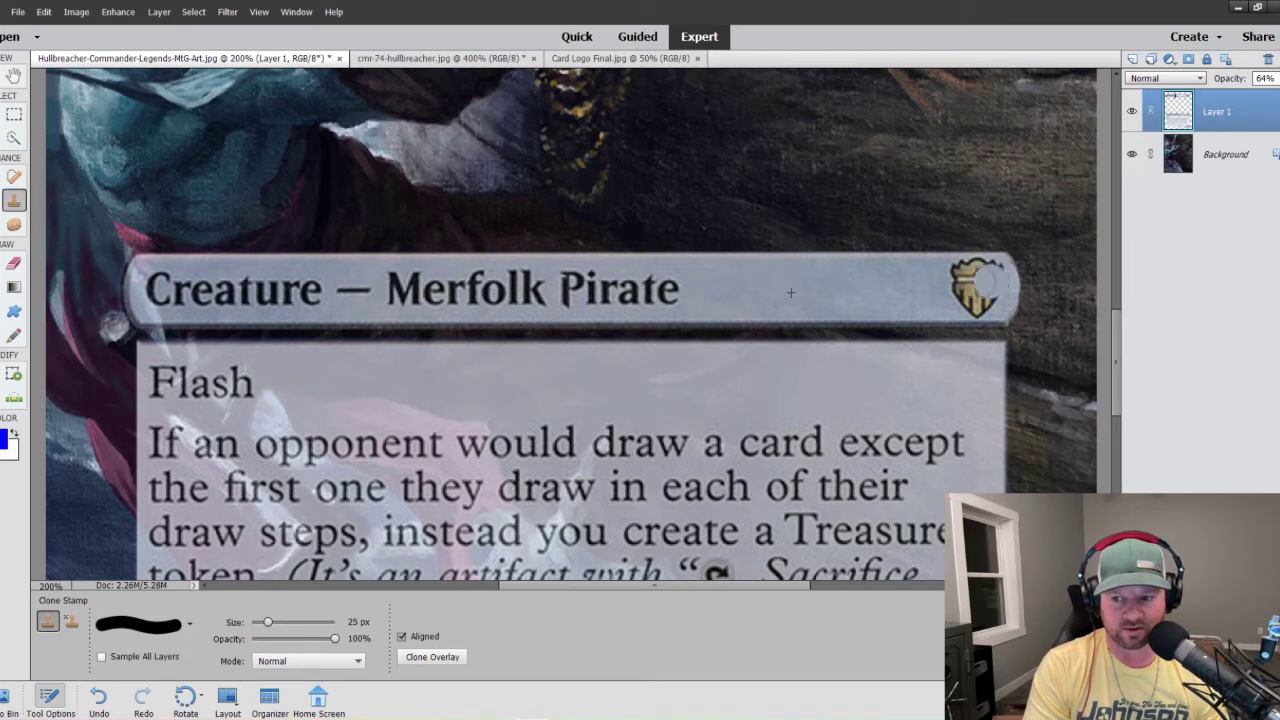
{"action": "mouse_move", "coordinate": [993, 280]}
{"action": "left_mouse_down"}
{"action": "mouse_move", "coordinate": [952, 285]}
{"action": "mouse_move", "coordinate": [1000, 292]}
{"action": "mouse_move", "coordinate": [966, 293]}
{"action": "left_mouse_up"}
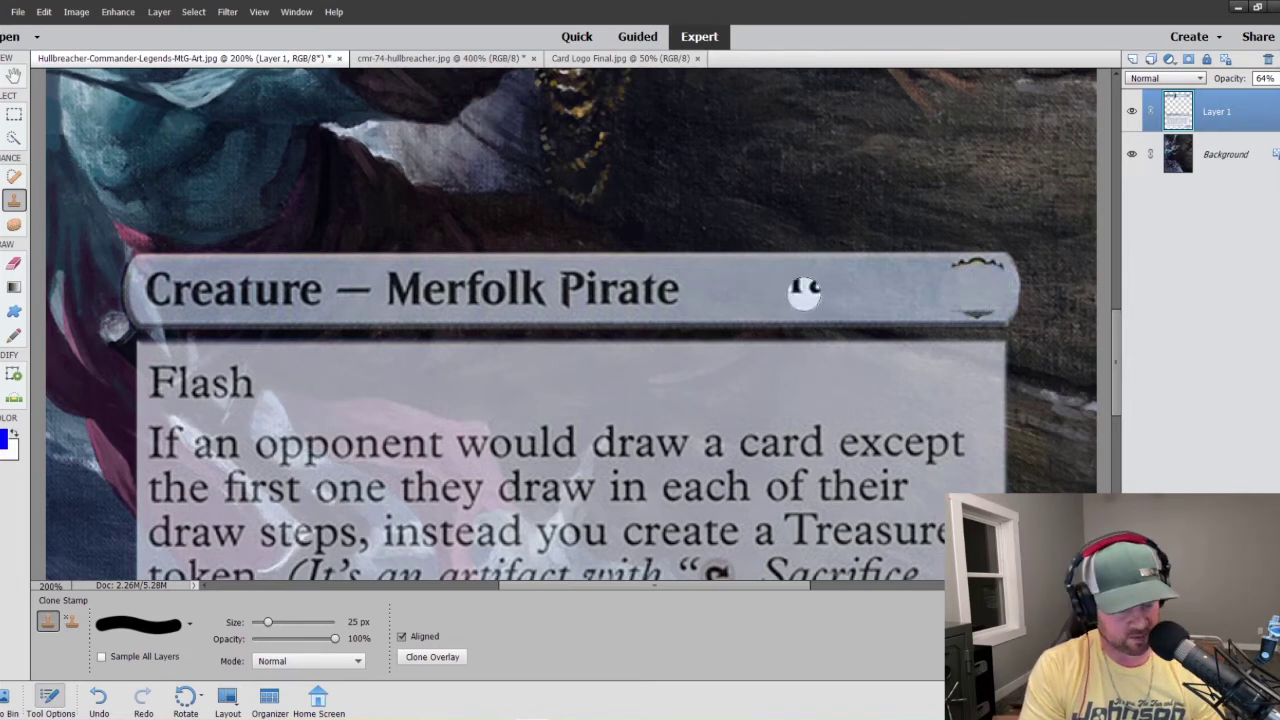
{"action": "key", "text": "ctrl+z"}
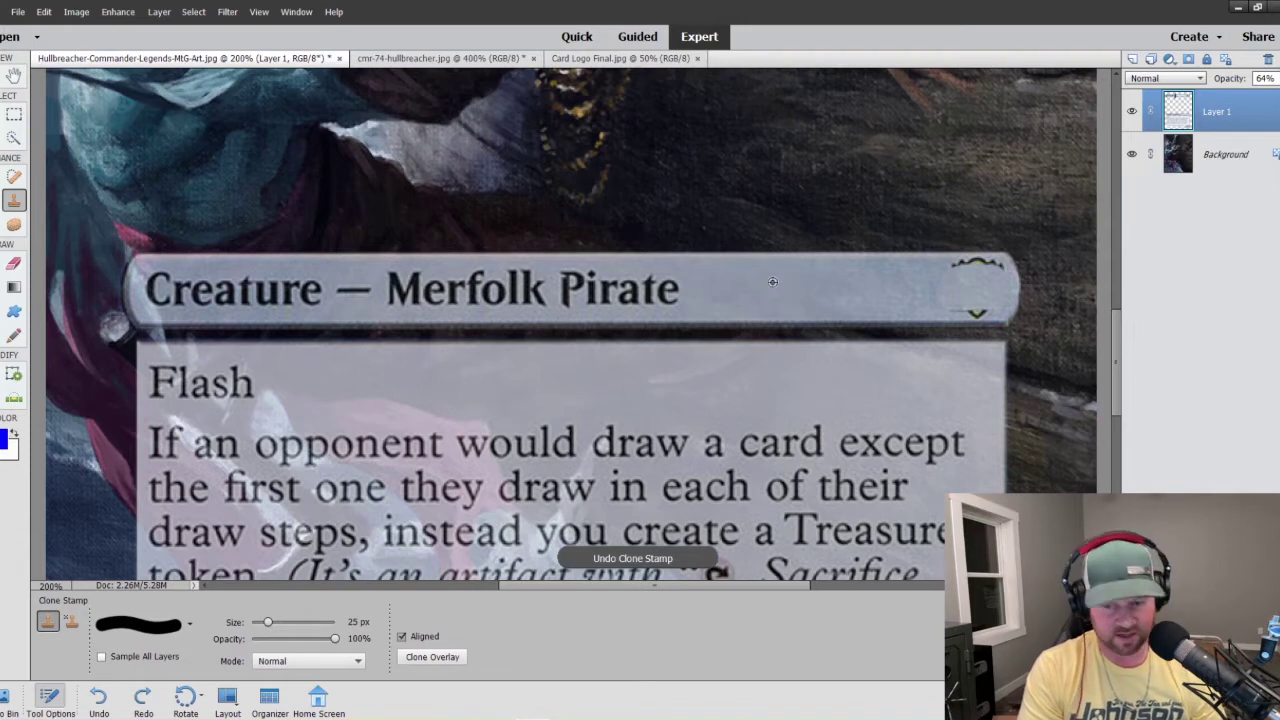
{"action": "mouse_move", "coordinate": [985, 277]}
{"action": "left_mouse_down"}
{"action": "mouse_move", "coordinate": [963, 276]}
{"action": "mouse_move", "coordinate": [989, 303]}
{"action": "mouse_move", "coordinate": [945, 285]}
{"action": "left_mouse_up"}
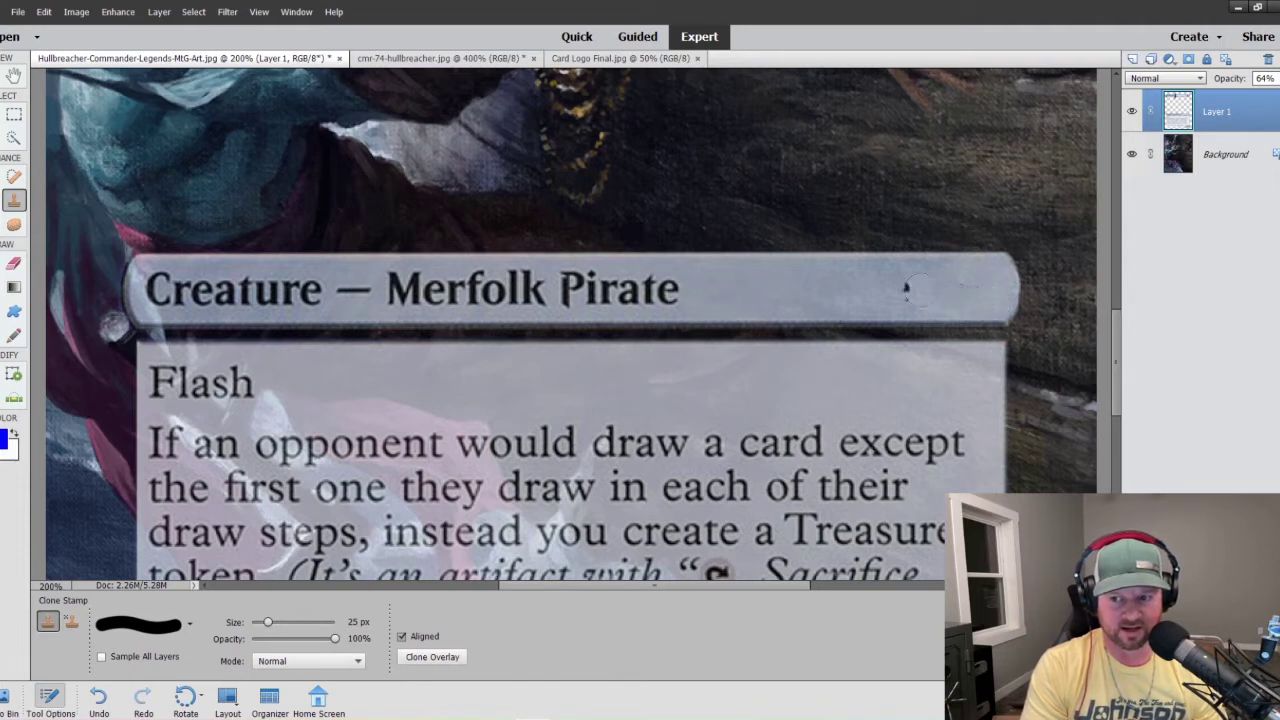
{"action": "key", "text": "ctrl+z"}
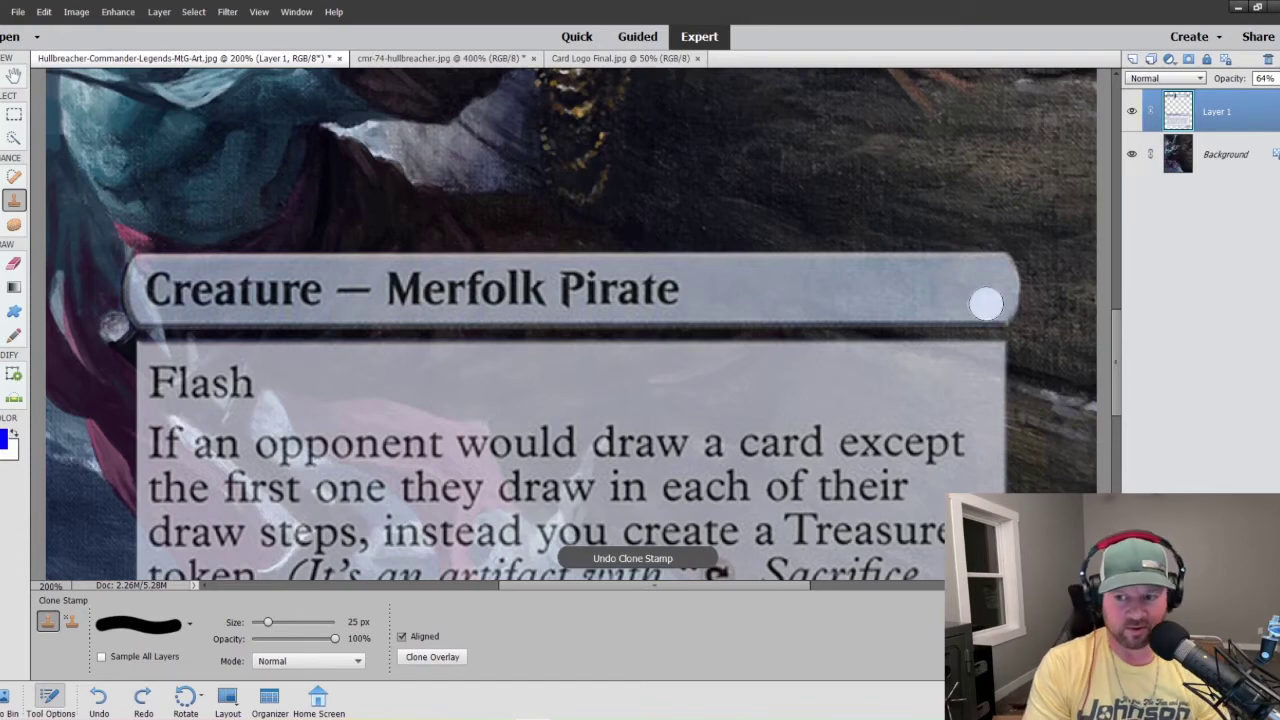
{"action": "left_click_drag", "start_coordinate": [986, 298], "coordinate": [978, 303]}
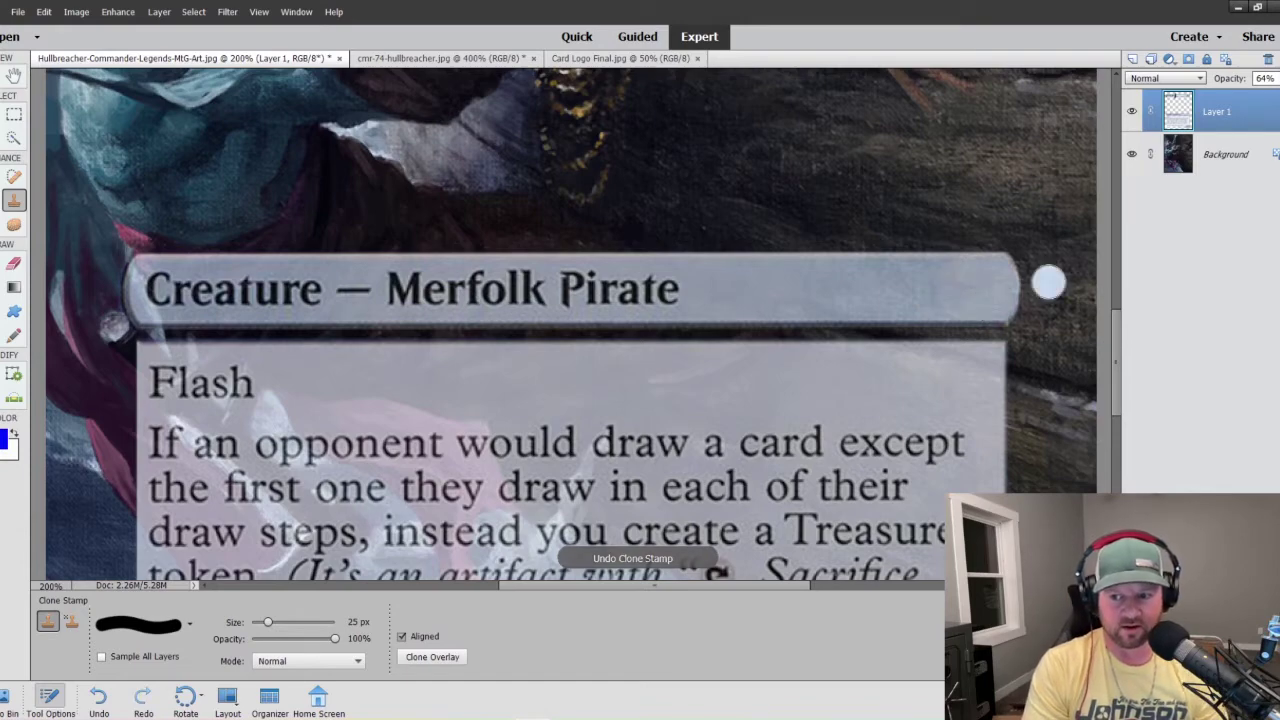
- Smooth the patched area of the type bar with the 25 px Clone Stamp, undoing a stroke that leaves a stray line
{"action": "key", "text": "ctrl+minus"}
{"action": "key", "text": "ctrl+minus"}
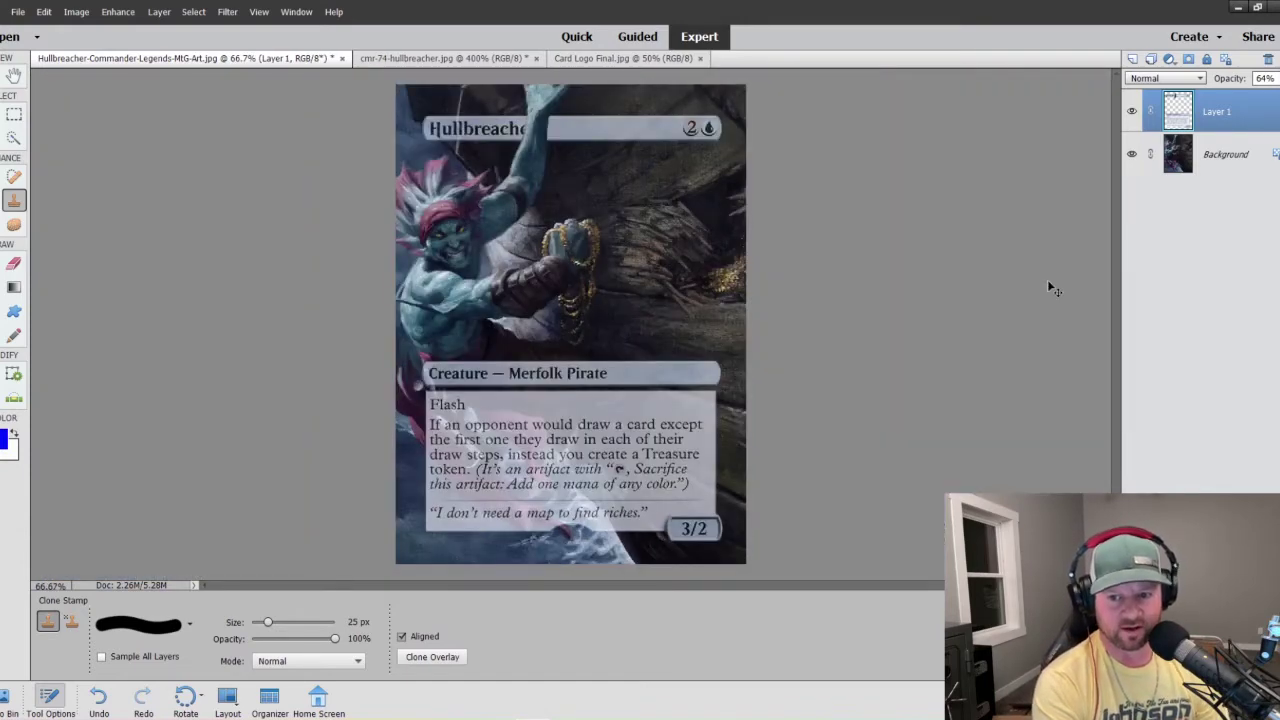
{"action": "key", "text": "ctrl+plus"}
{"action": "key", "text": "ctrl+plus"}
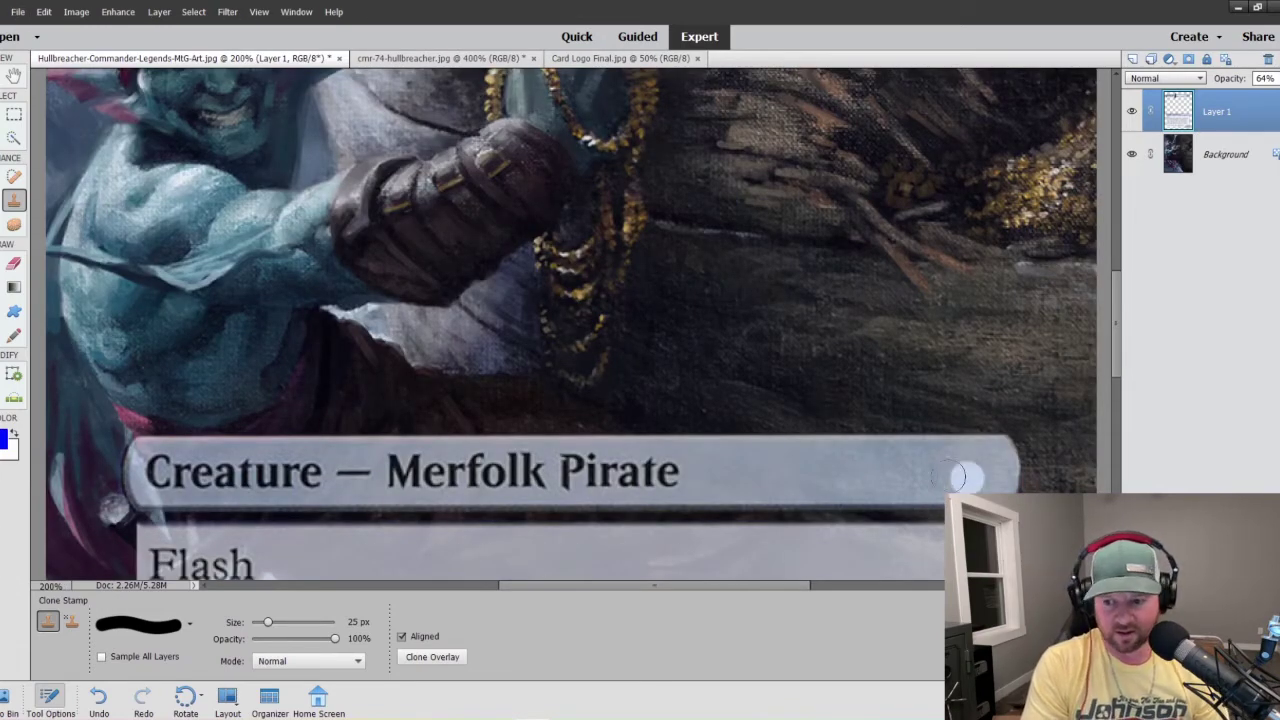
{"action": "mouse_move", "coordinate": [960, 470]}
{"action": "left_mouse_down"}
{"action": "mouse_move", "coordinate": [951, 457]}
{"action": "mouse_move", "coordinate": [911, 462]}
{"action": "mouse_move", "coordinate": [966, 458]}
{"action": "mouse_move", "coordinate": [920, 462]}
{"action": "left_mouse_up"}
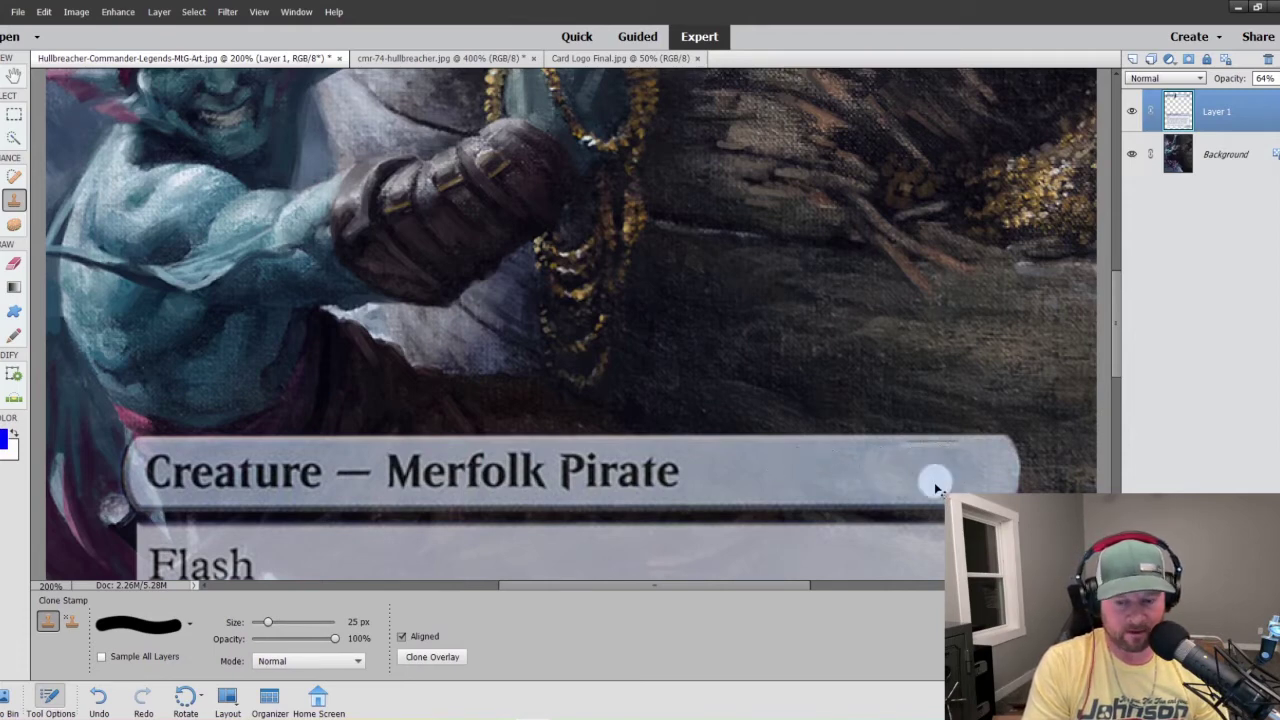
{"action": "key", "text": "ctrl+z"}
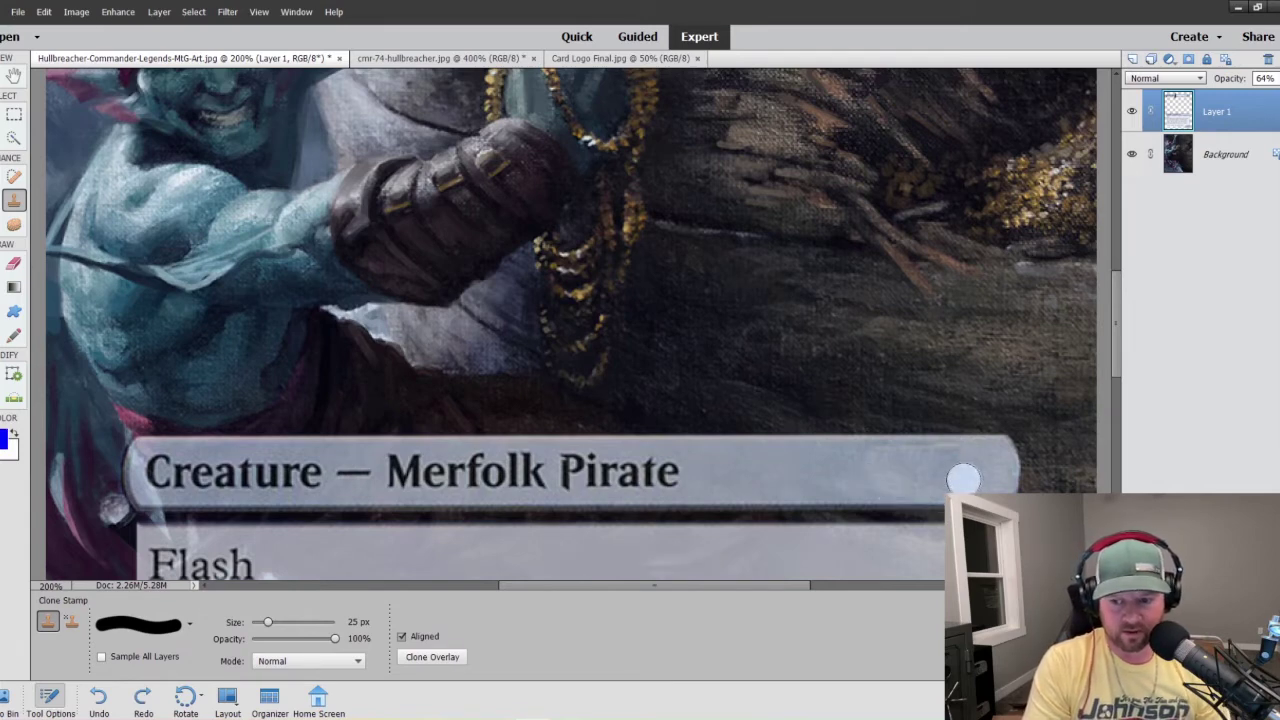
{"action": "mouse_move", "coordinate": [963, 478]}
{"action": "left_mouse_down"}
{"action": "mouse_move", "coordinate": [935, 478]}
{"action": "mouse_move", "coordinate": [946, 460]}
{"action": "mouse_move", "coordinate": [920, 458]}
{"action": "left_mouse_up"}
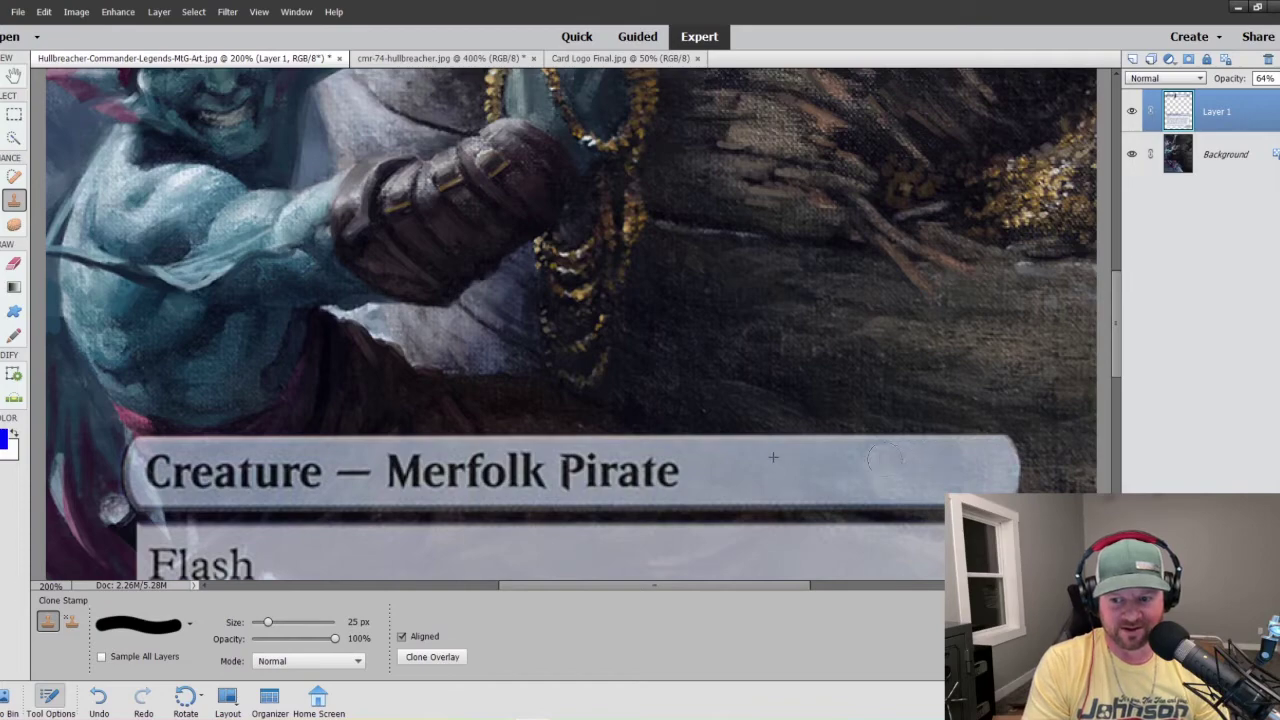
- Review the whole card, including close views of the type bar, rules text, power/toughness box and merfolk artwork
{"action": "key", "text": "ctrl+0"}
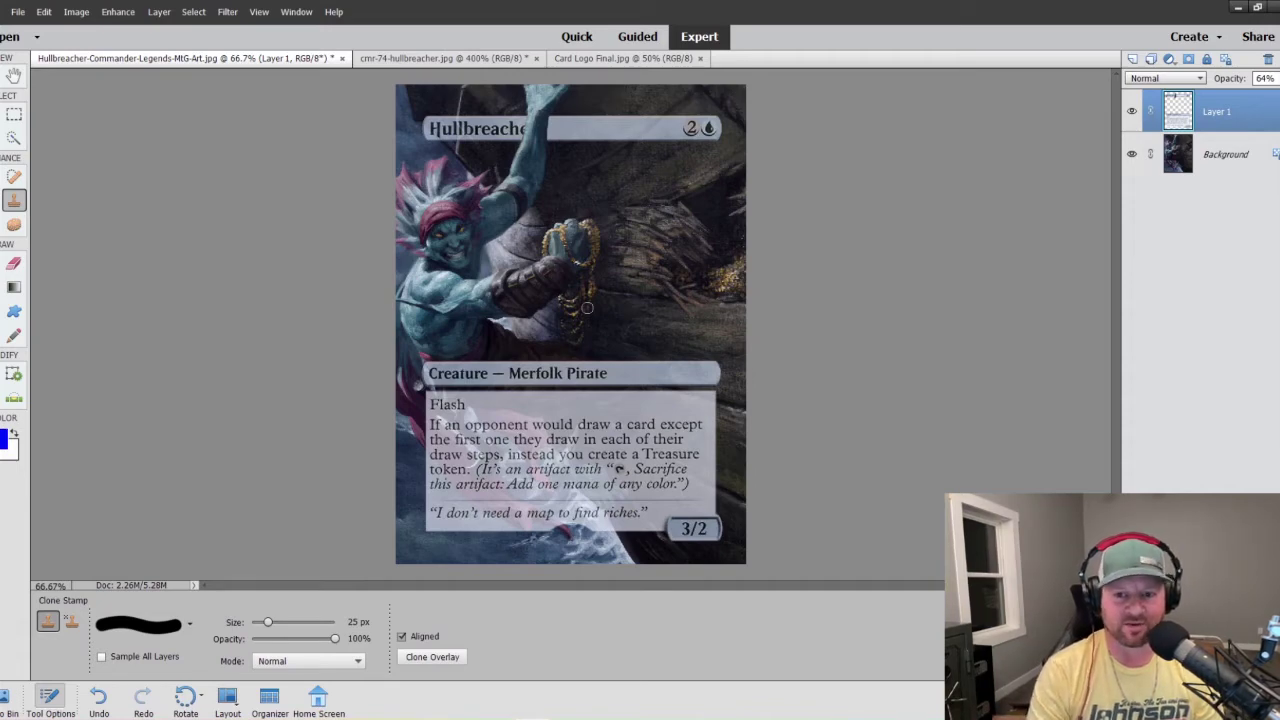
{"action": "key", "text": "ctrl+equal"}
{"action": "key", "text": "ctrl+equal"}
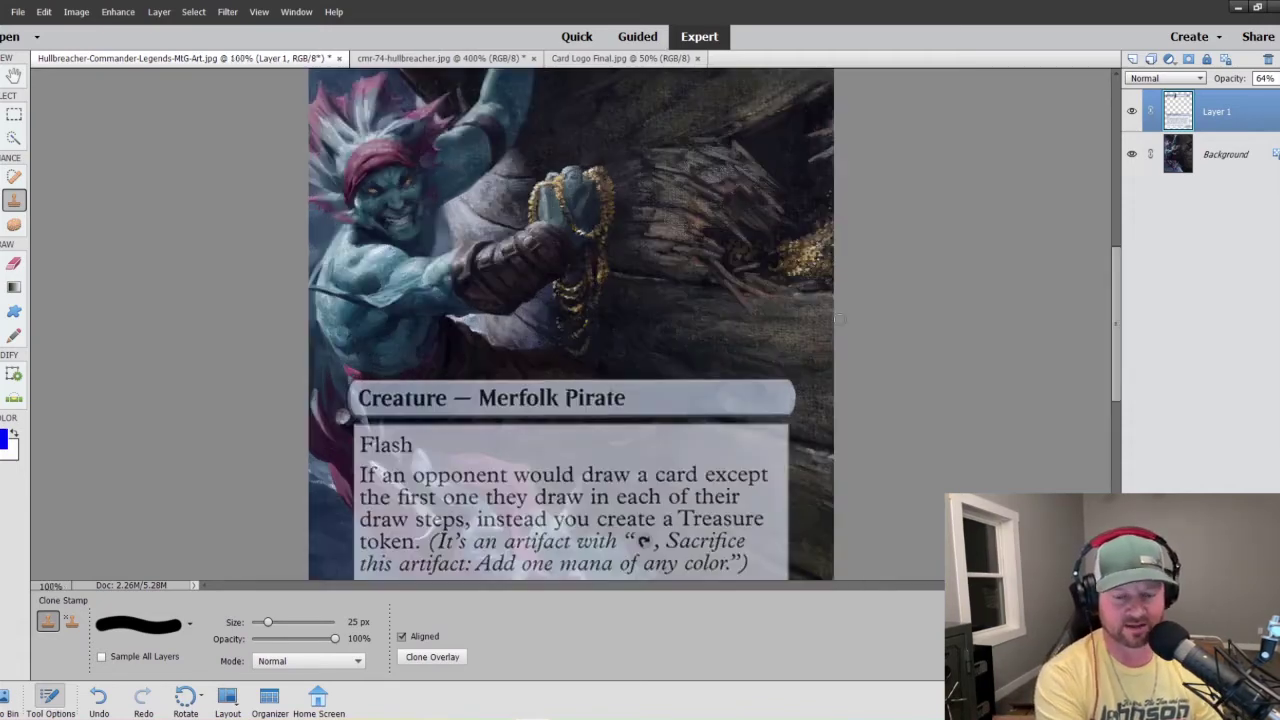
{"action": "scroll", "coordinate": [330, 416], "scroll_direction": "down", "scroll_amount": 5}
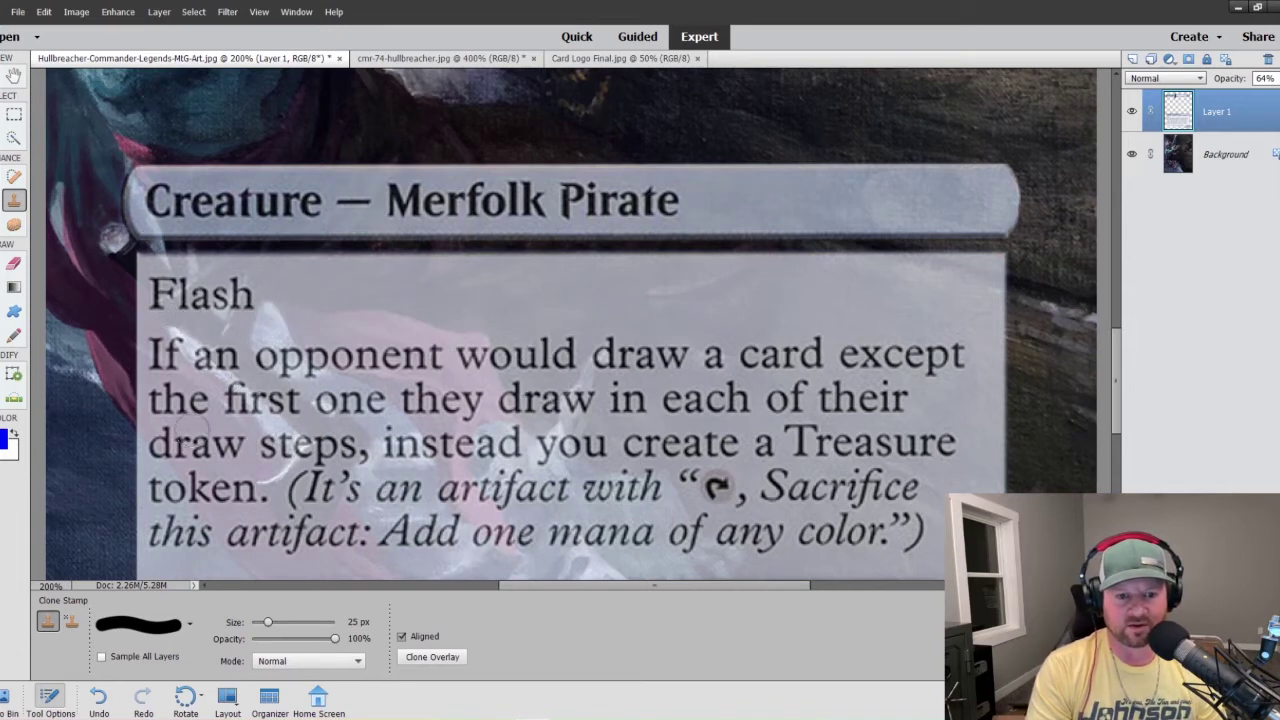
{"action": "scroll", "coordinate": [185, 420], "scroll_direction": "down", "scroll_amount": 1}
{"action": "scroll", "coordinate": [190, 415], "scroll_direction": "down", "scroll_amount": 2}
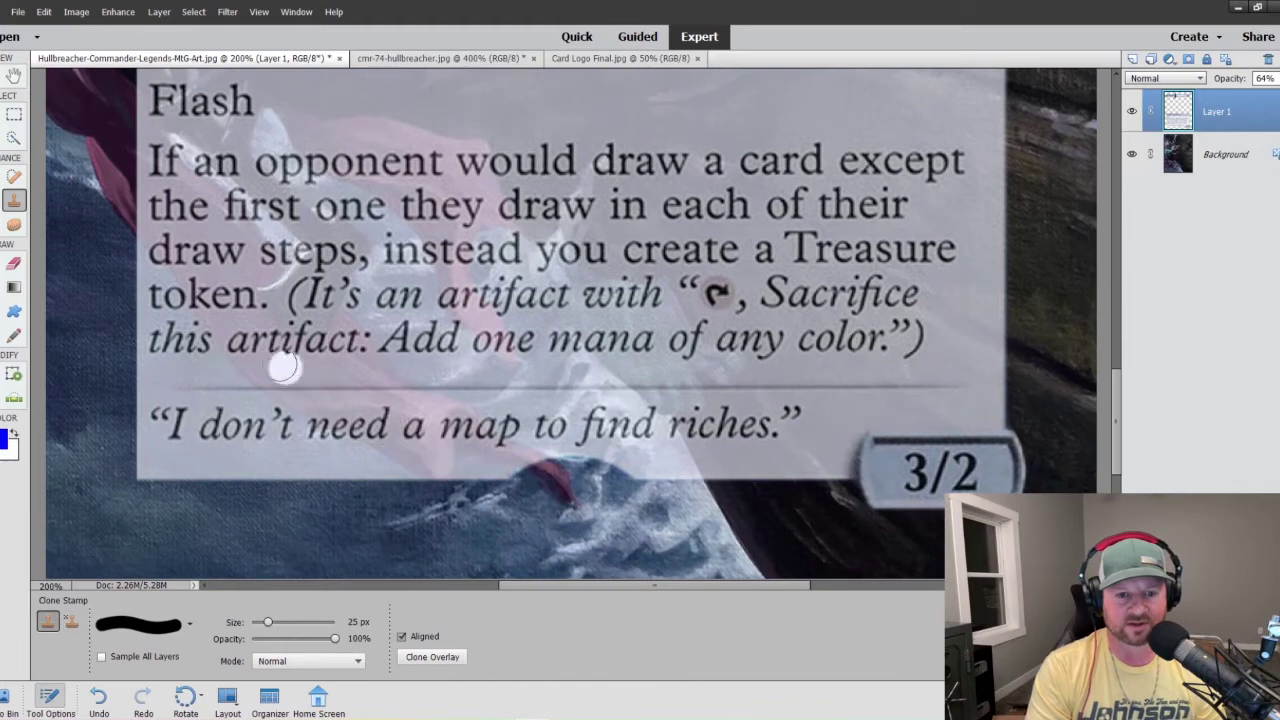
{"action": "scroll", "coordinate": [390, 420], "scroll_direction": "up", "scroll_amount": 1}
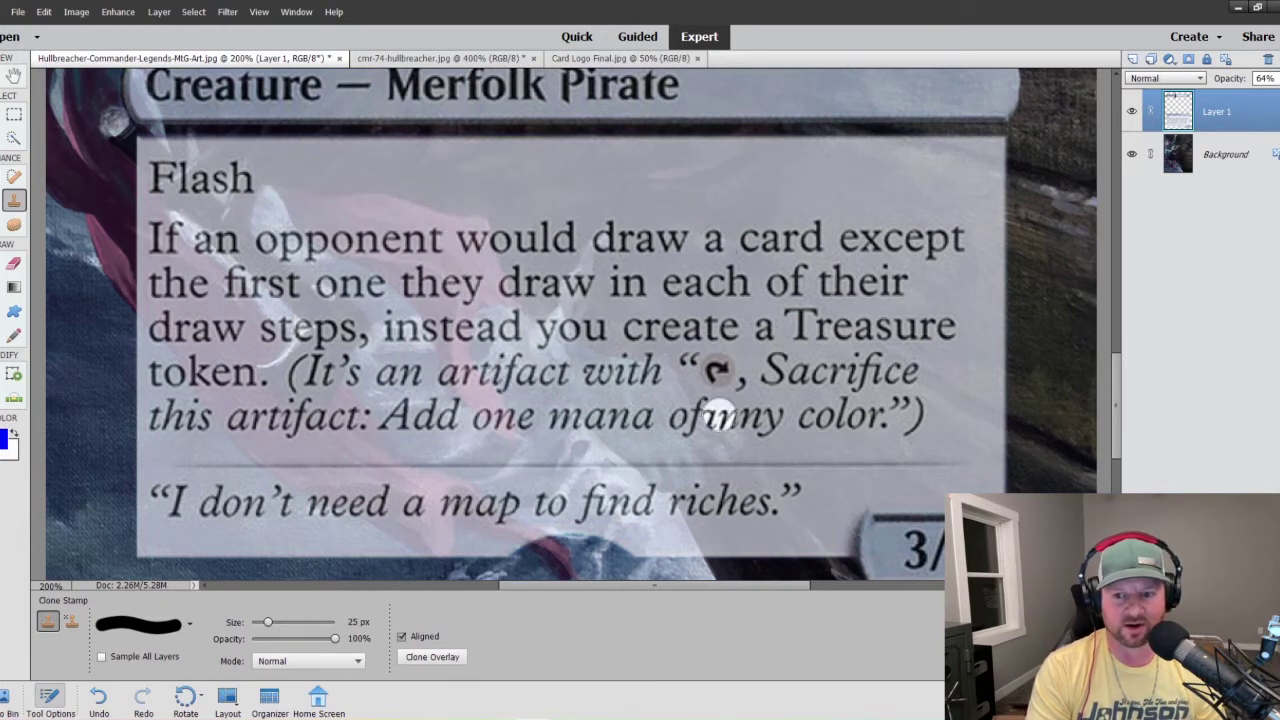
{"action": "scroll", "coordinate": [712, 450], "scroll_direction": "down", "scroll_amount": 2}
{"action": "scroll", "coordinate": [712, 428], "scroll_direction": "down", "scroll_amount": 2}
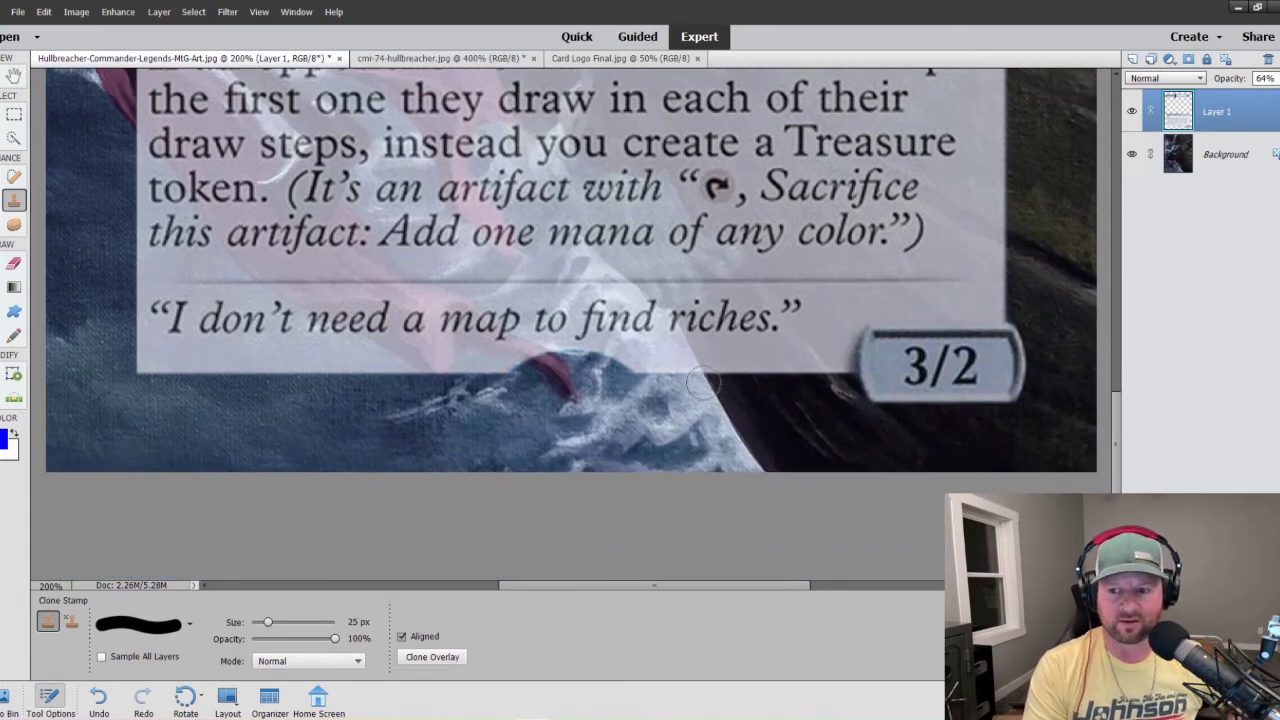
{"action": "scroll", "coordinate": [889, 337], "scroll_direction": "up", "scroll_amount": 3}
{"action": "scroll", "coordinate": [889, 324], "scroll_direction": "up", "scroll_amount": 6}
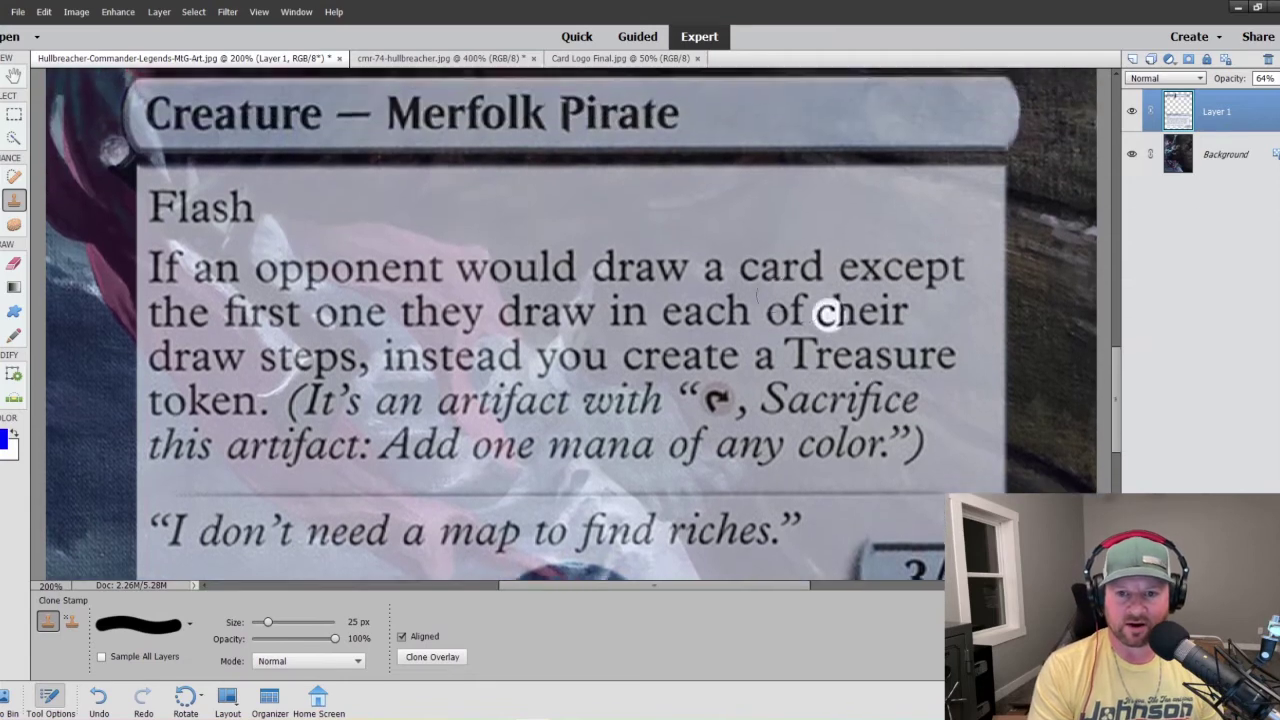
{"action": "scroll", "coordinate": [254, 291], "scroll_direction": "up", "scroll_amount": 10}
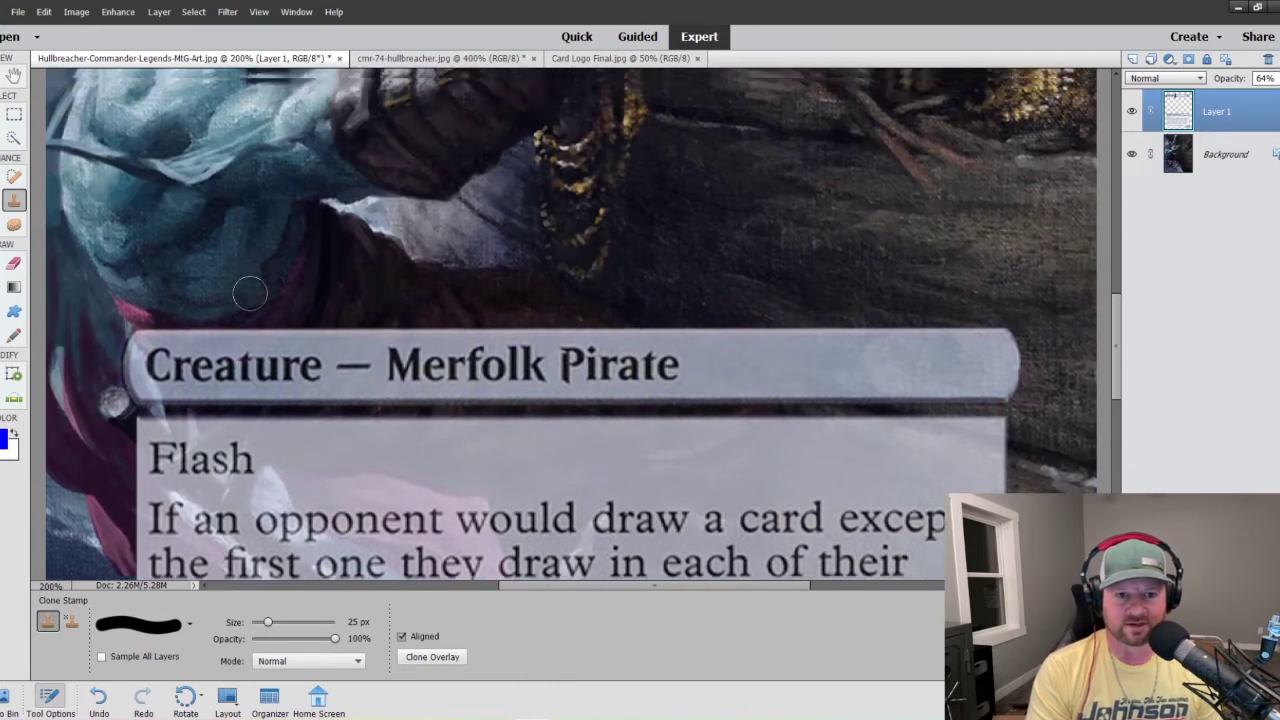
{"action": "scroll", "coordinate": [250, 293], "scroll_direction": "up", "scroll_amount": 8}
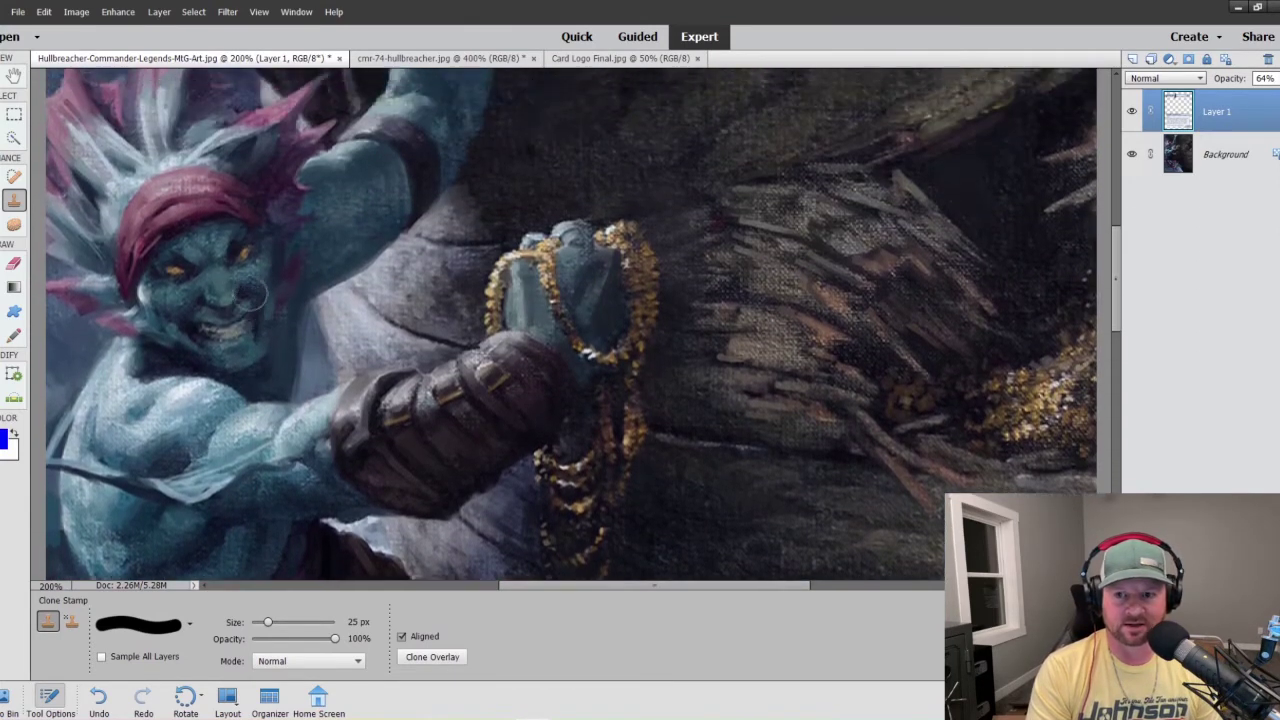
- Select the whole round CS emblem in Card Logo Final.jpg with a 125 px Quick Selection brush
{"action": "left_click", "coordinate": [620, 58]}
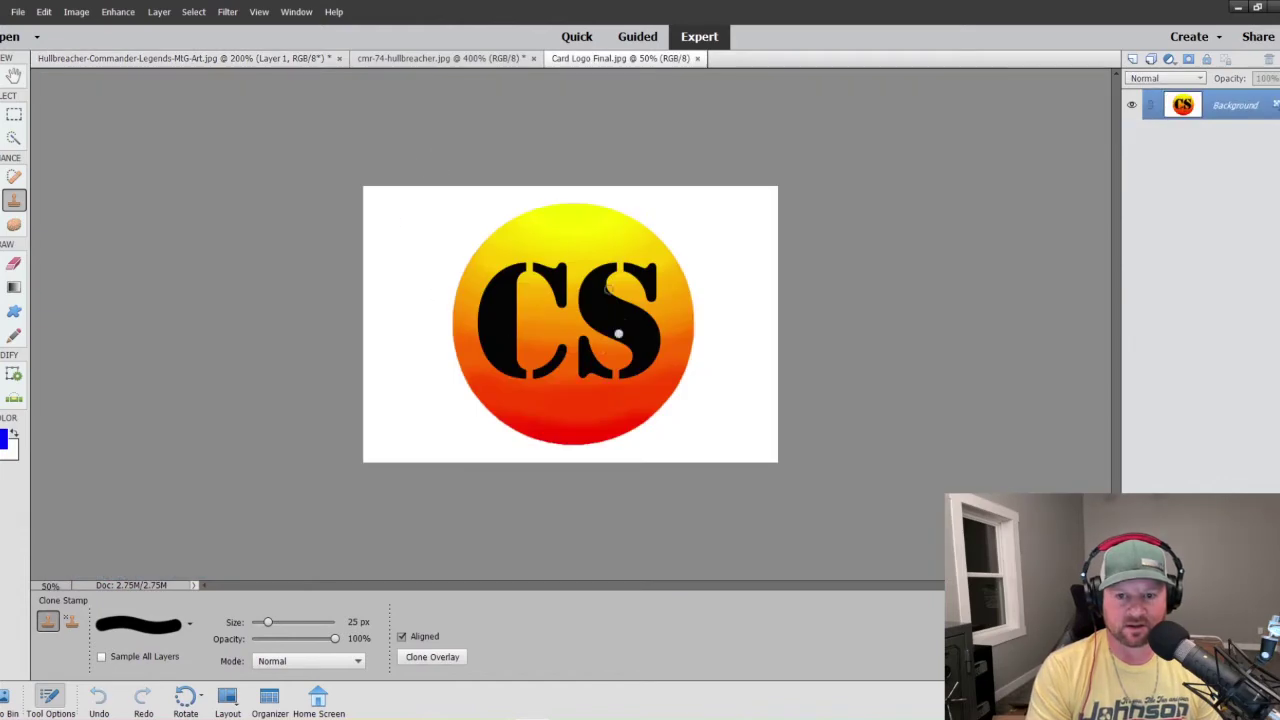
{"action": "left_click", "coordinate": [13, 139]}
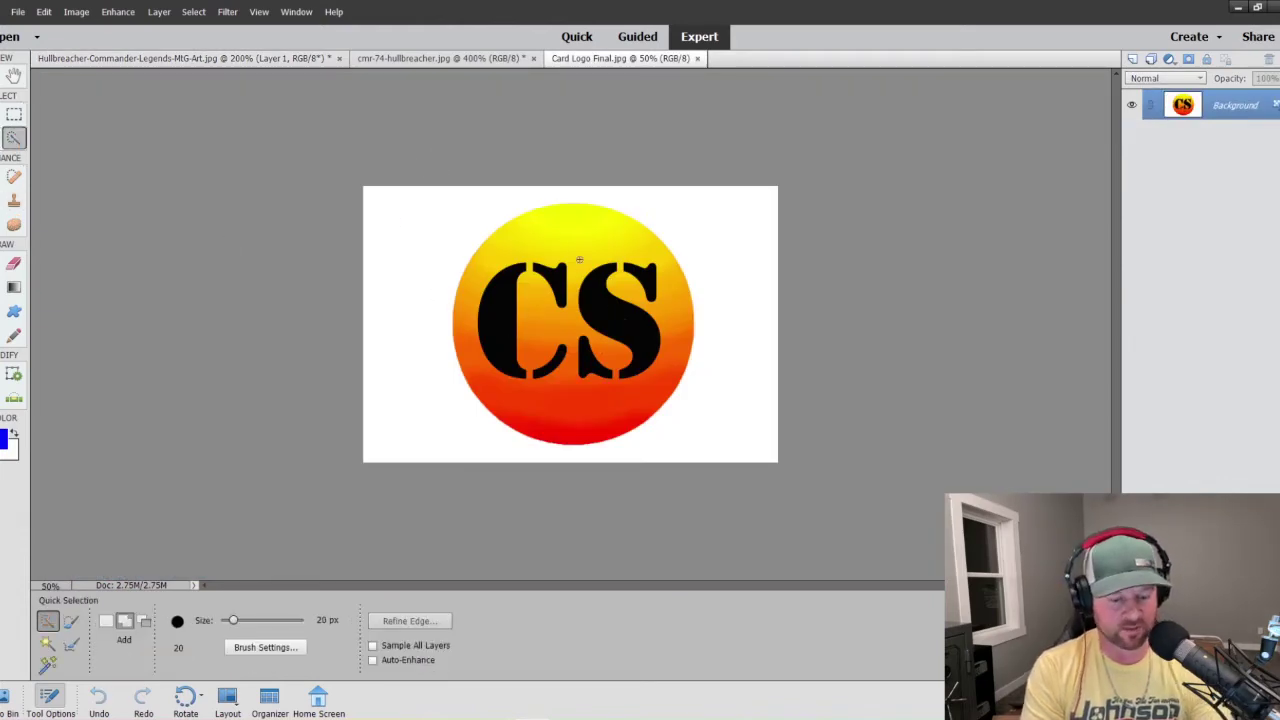
{"action": "key", "text": "bracketright"}
{"action": "key", "text": "bracketright"}
{"action": "key", "text": "bracketright"}
{"action": "key", "text": "bracketright"}
{"action": "key", "text": "bracketright"}
{"action": "key", "text": "bracketright"}
{"action": "key", "text": "bracketright"}
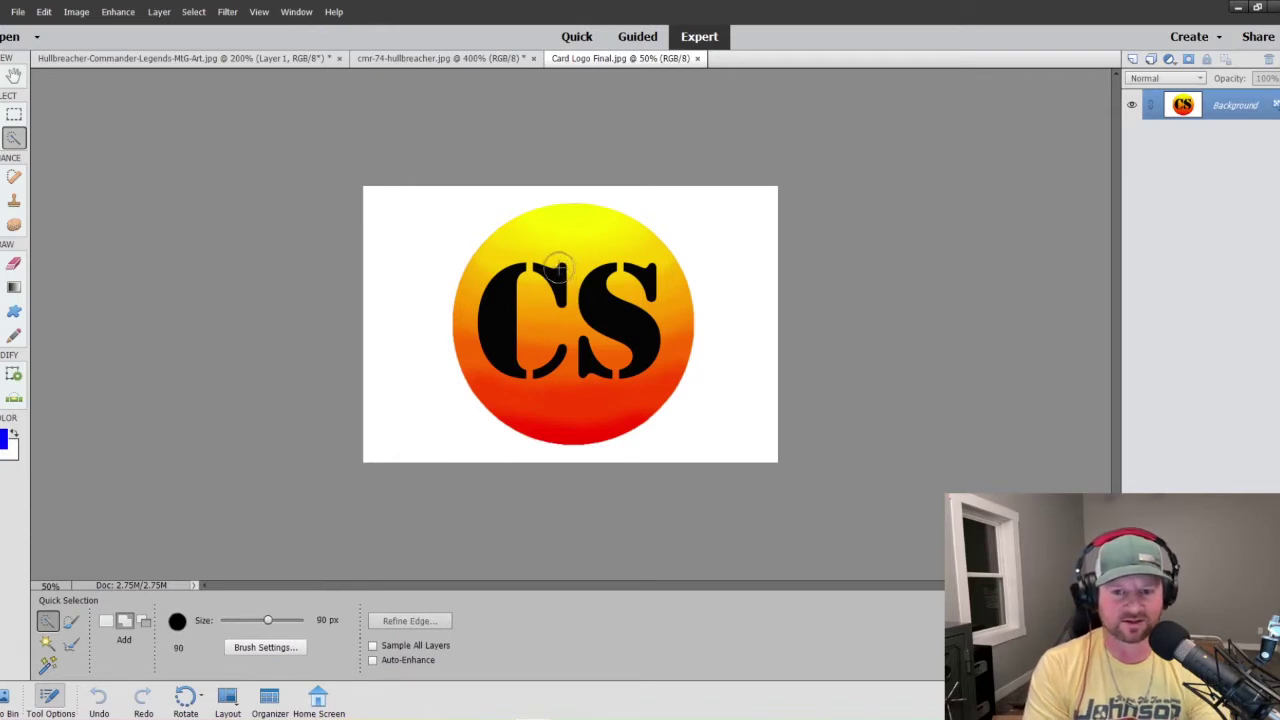
{"action": "key", "text": "bracketright"}
{"action": "key", "text": "bracketright"}
{"action": "mouse_move", "coordinate": [557, 270]}
{"action": "left_mouse_down"}
{"action": "mouse_move", "coordinate": [587, 288]}
{"action": "mouse_move", "coordinate": [611, 301]}
{"action": "mouse_move", "coordinate": [638, 276]}
{"action": "mouse_move", "coordinate": [653, 320]}
{"action": "mouse_move", "coordinate": [645, 343]}
{"action": "mouse_move", "coordinate": [618, 374]}
{"action": "mouse_move", "coordinate": [578, 382]}
{"action": "mouse_move", "coordinate": [500, 340]}
{"action": "left_mouse_up"}
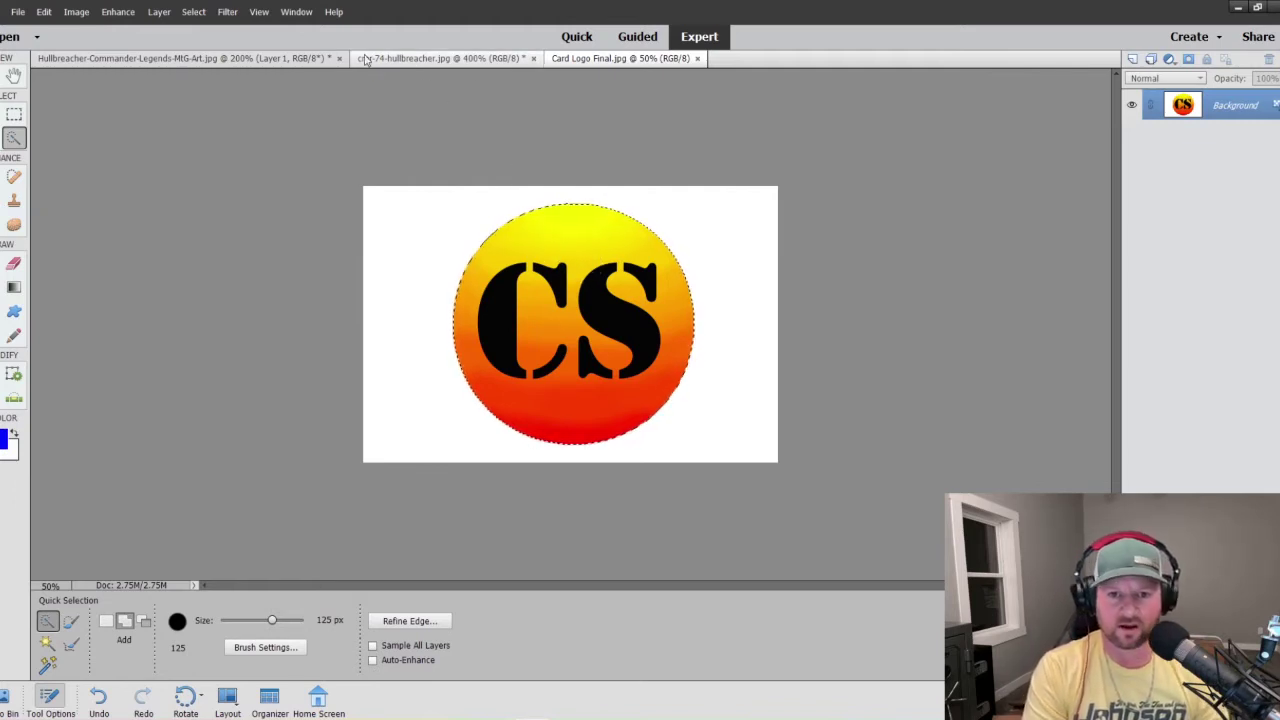
- Paste the copied CS emblem into the Hullbreacher artwork document as a new layer
{"action": "left_click", "coordinate": [320, 58]}
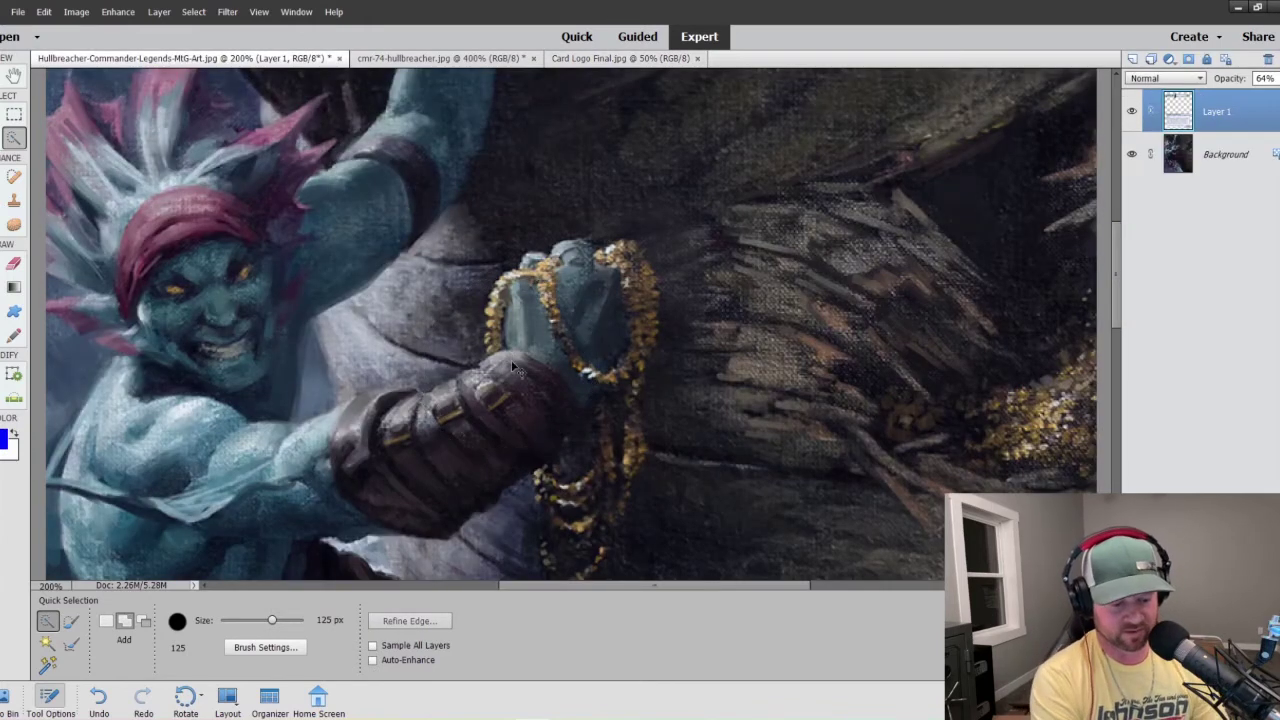
{"action": "key", "text": "ctrl+minus"}
{"action": "key", "text": "ctrl+minus"}
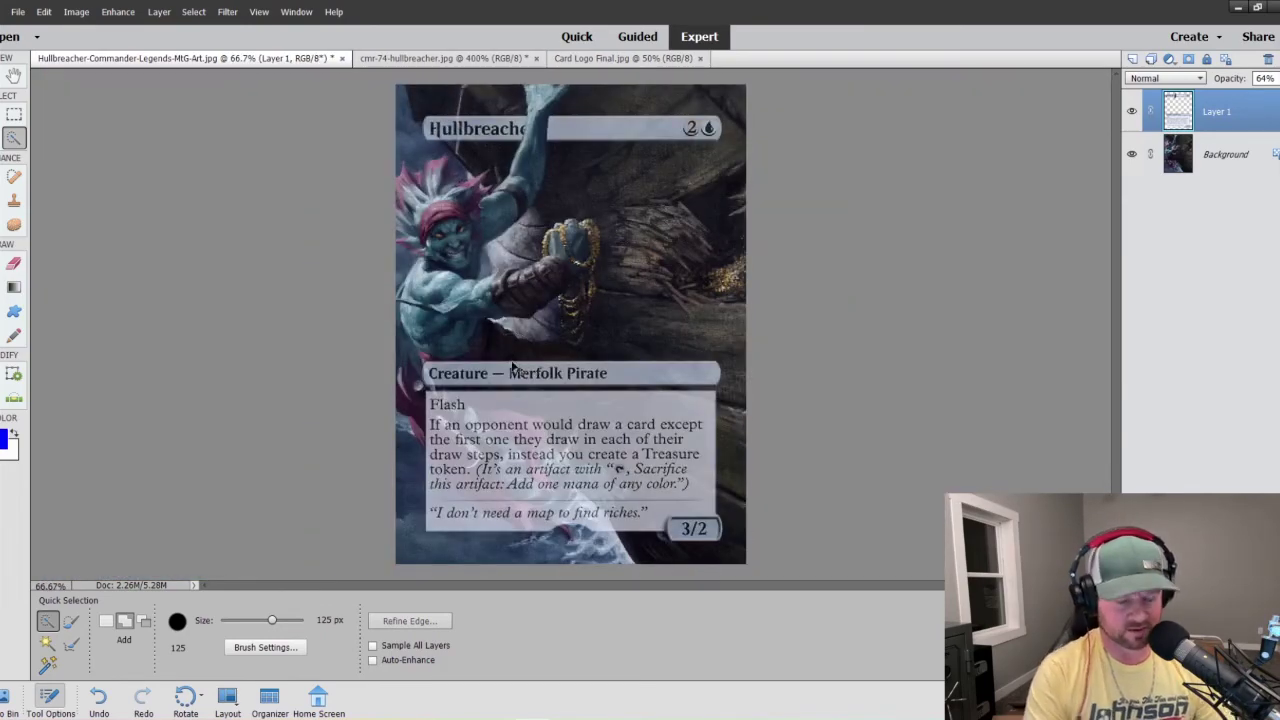
{"action": "key", "text": "ctrl+v"}
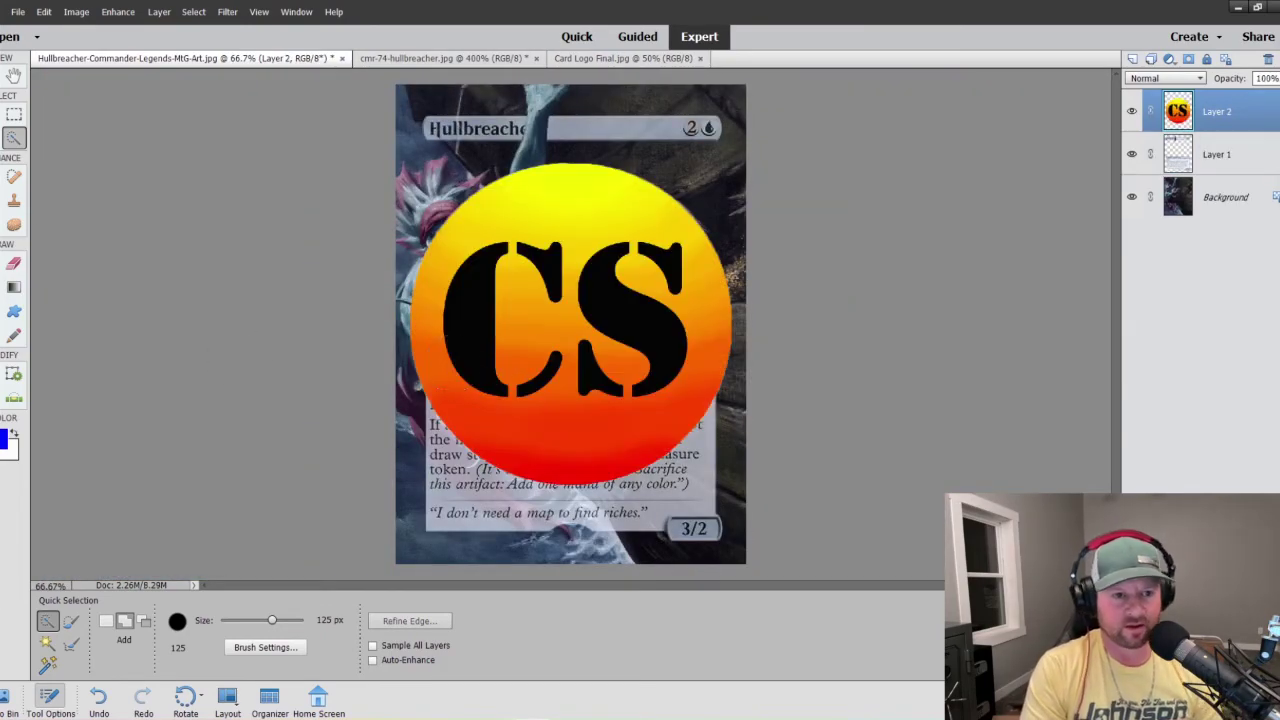
- Scale the pasted CS emblem down to a tiny badge and place it on the merfolk's headband
{"action": "key", "text": "v"}
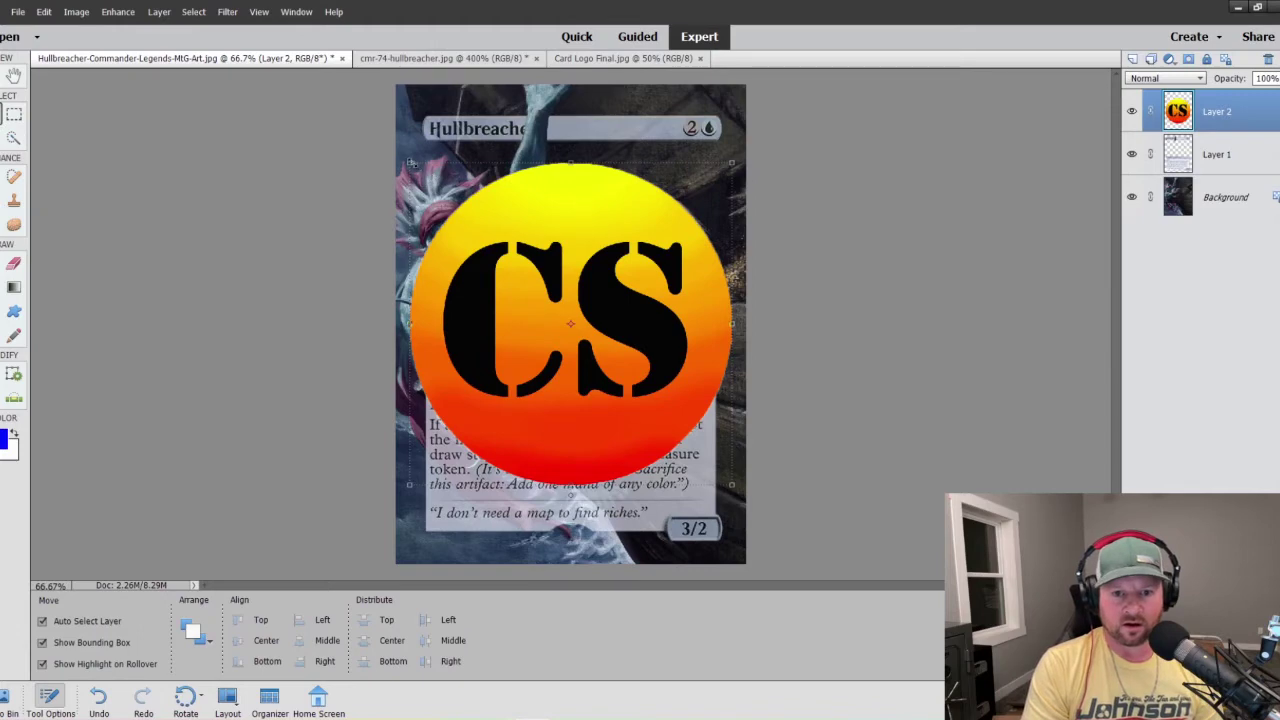
{"action": "left_click_drag", "start_coordinate": [410, 162], "coordinate": [440, 209]}
{"action": "left_click", "coordinate": [398, 227]}
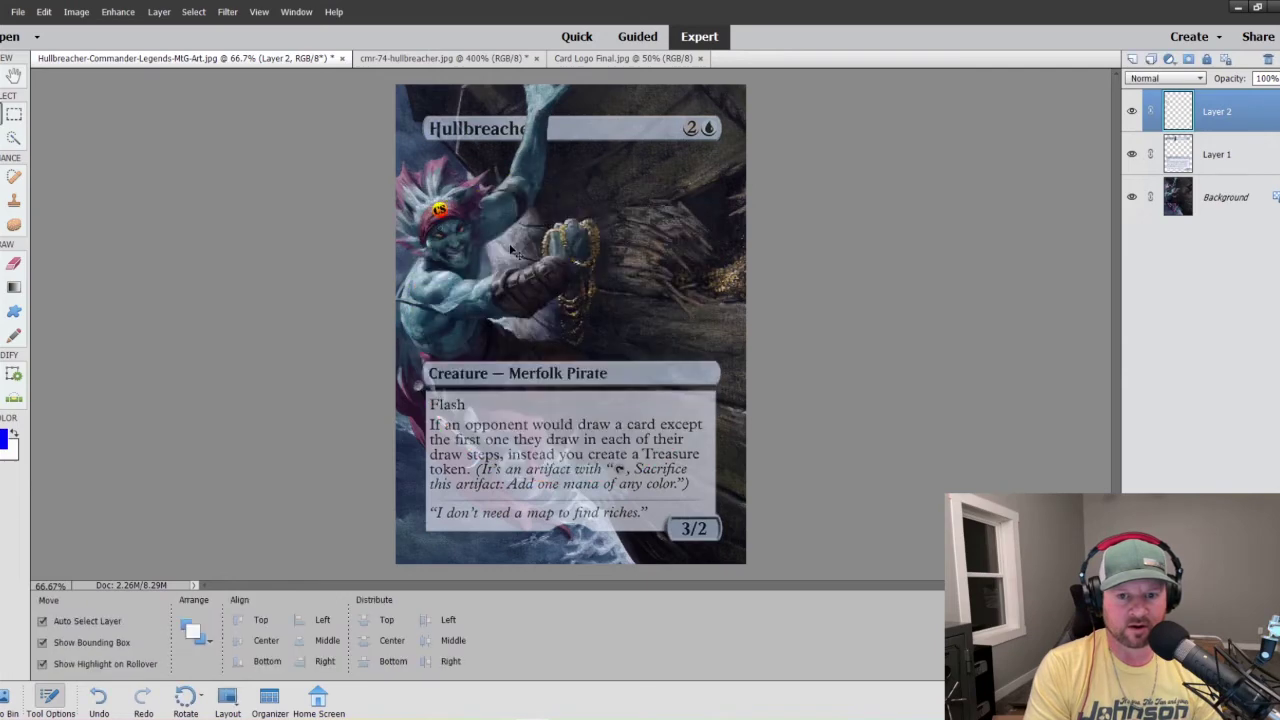
{"action": "left_click", "coordinate": [532, 284]}
{"action": "left_click_drag", "start_coordinate": [440, 211], "coordinate": [441, 210]}
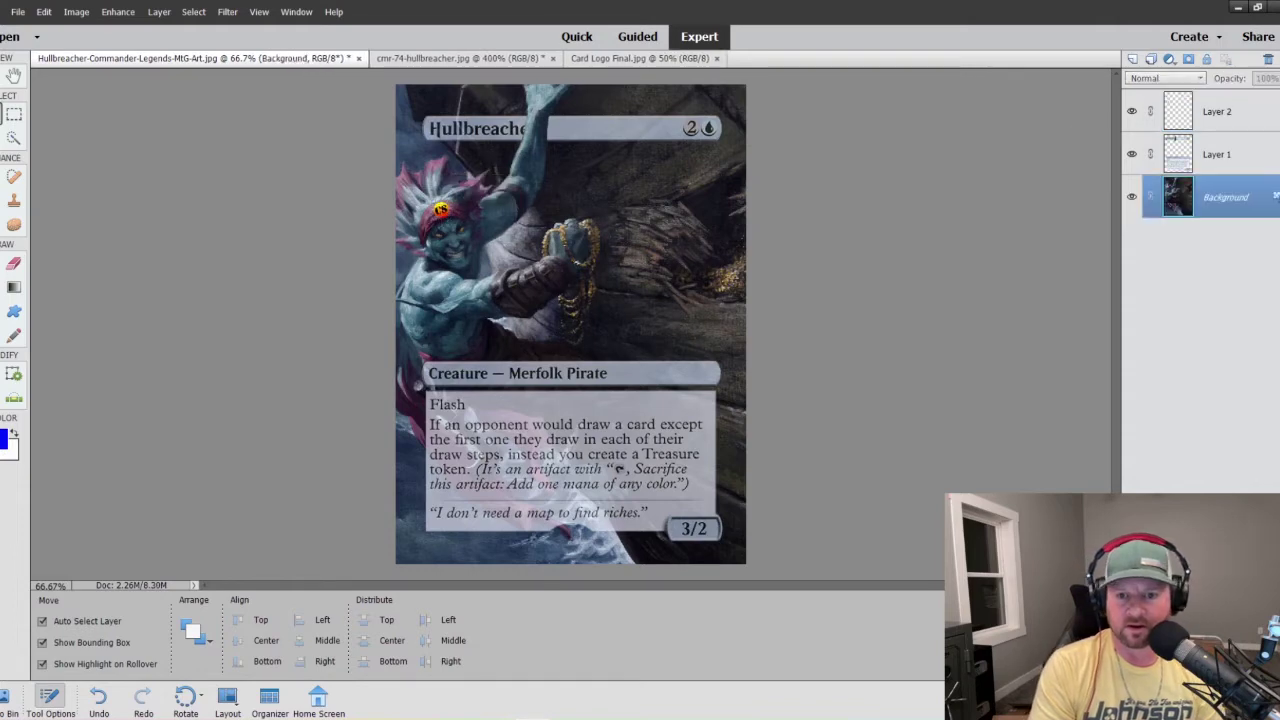
- Lower Layer 2's opacity to 54% and check how the emblem blends into the headband up close
{"action": "left_click", "coordinate": [1233, 114]}
{"action": "left_click", "coordinate": [1266, 79]}
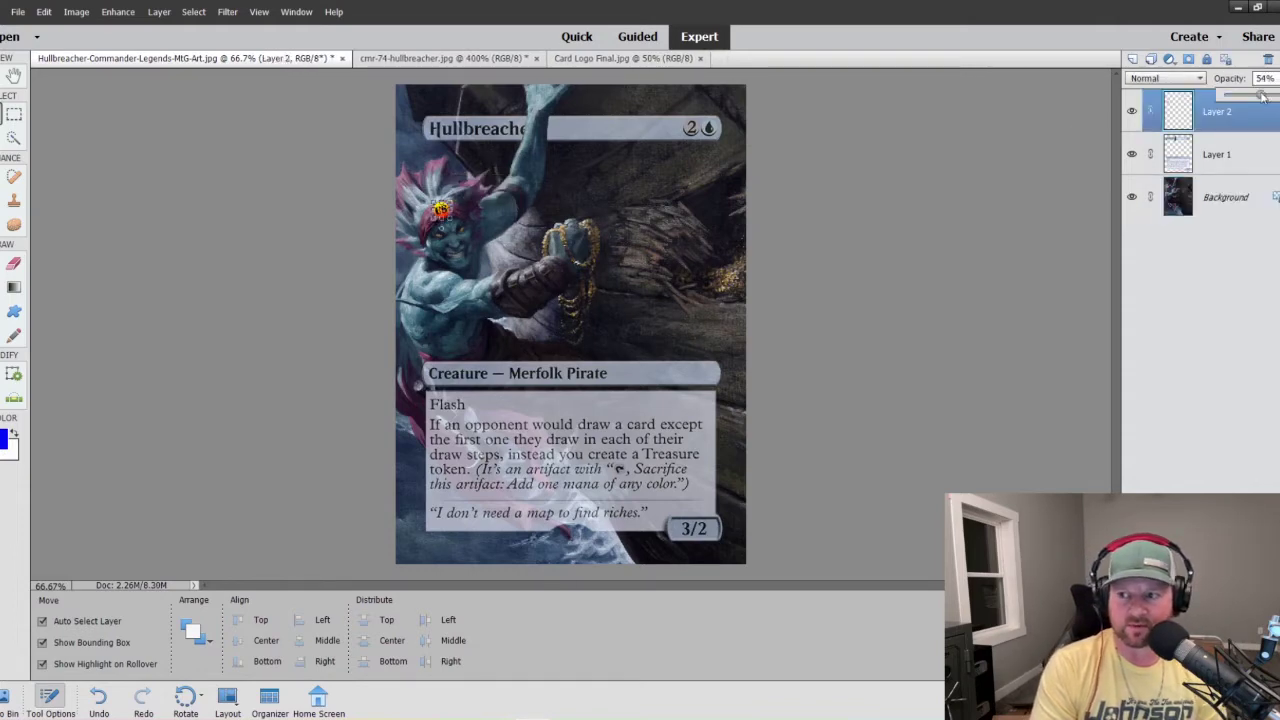
{"action": "left_click", "coordinate": [680, 245]}
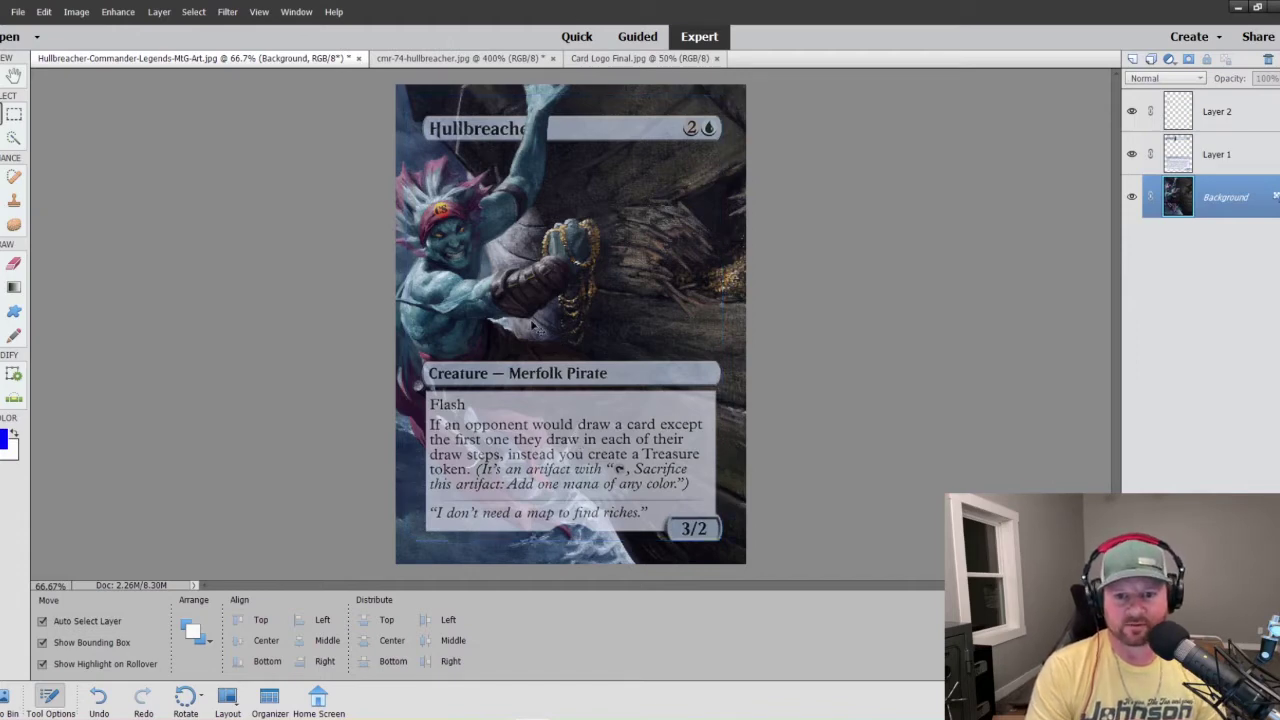
{"action": "scroll", "coordinate": [533, 327], "scroll_direction": "up", "scroll_amount": 3}
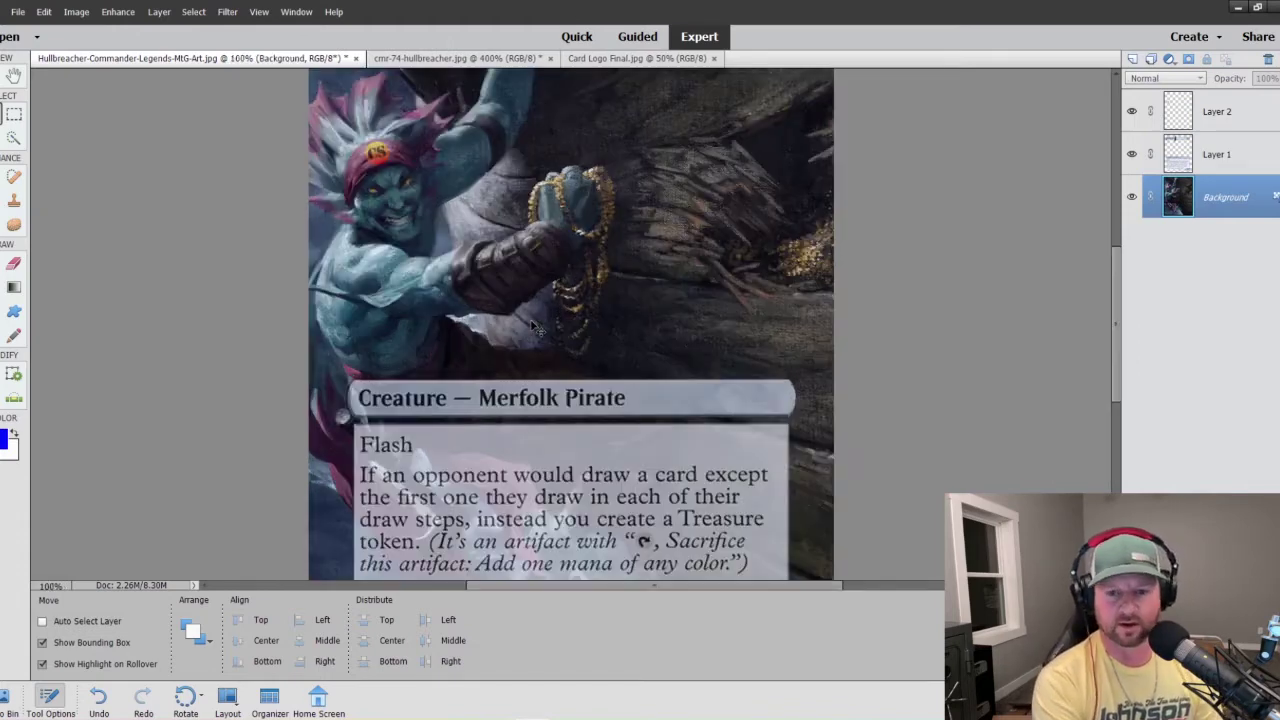
{"action": "scroll", "coordinate": [277, 228], "scroll_direction": "up", "scroll_amount": 5}
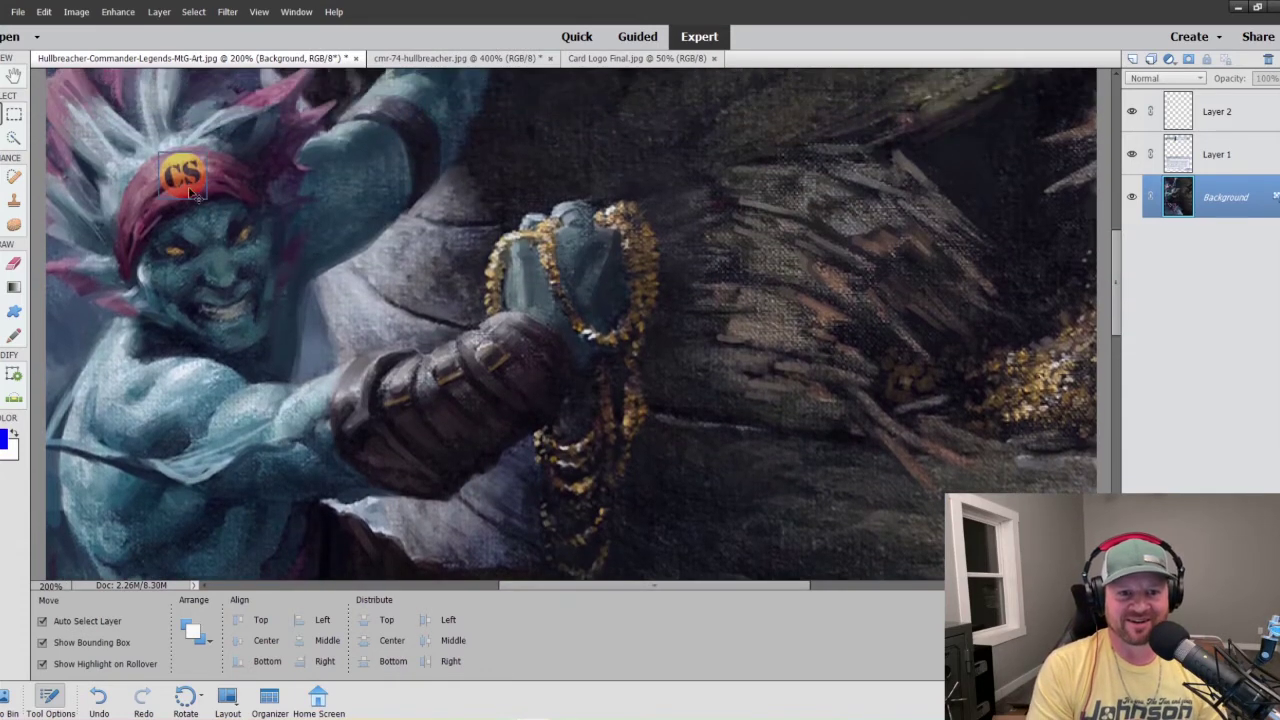
- Try the emblem on the merfolk's raised upper arm, judge it at card size, and return it to the headband
{"action": "left_click_drag", "start_coordinate": [190, 190], "coordinate": [357, 201]}
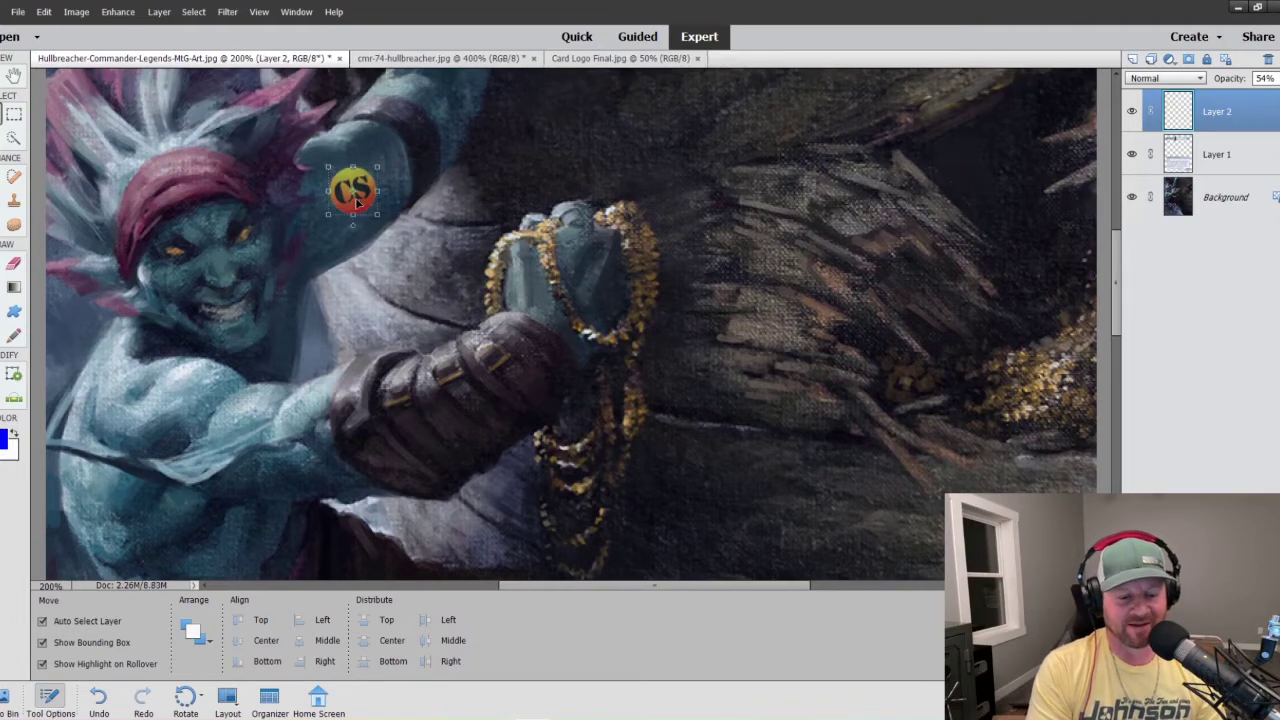
{"action": "key", "text": "ctrl+minus"}
{"action": "key", "text": "ctrl+minus"}
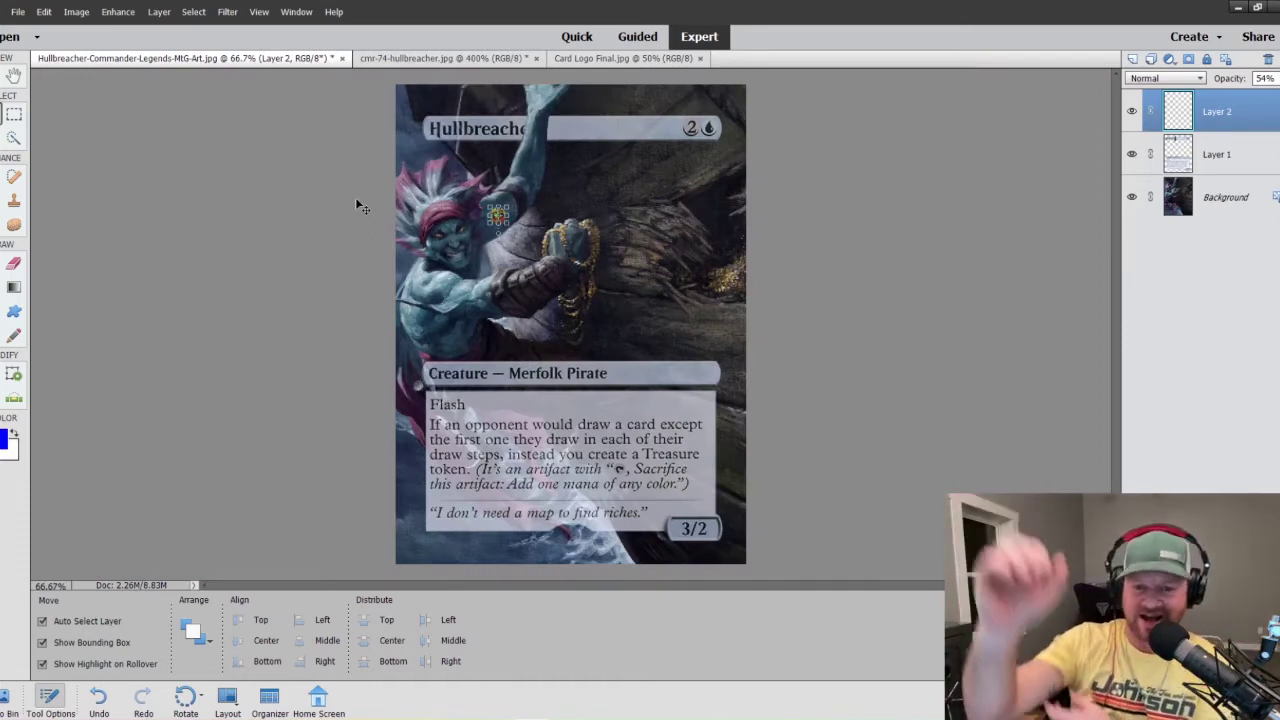
{"action": "left_click", "coordinate": [582, 229]}
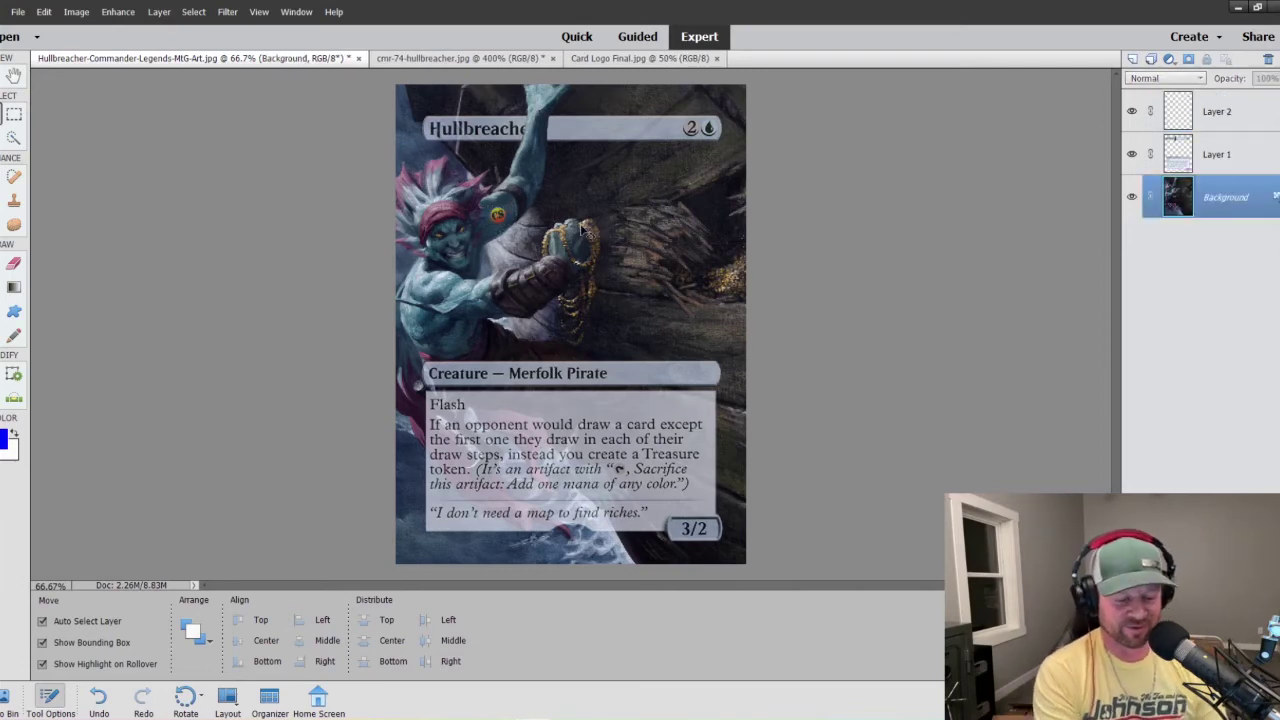
{"action": "key", "text": "ctrl+minus"}
{"action": "key", "text": "ctrl+minus"}
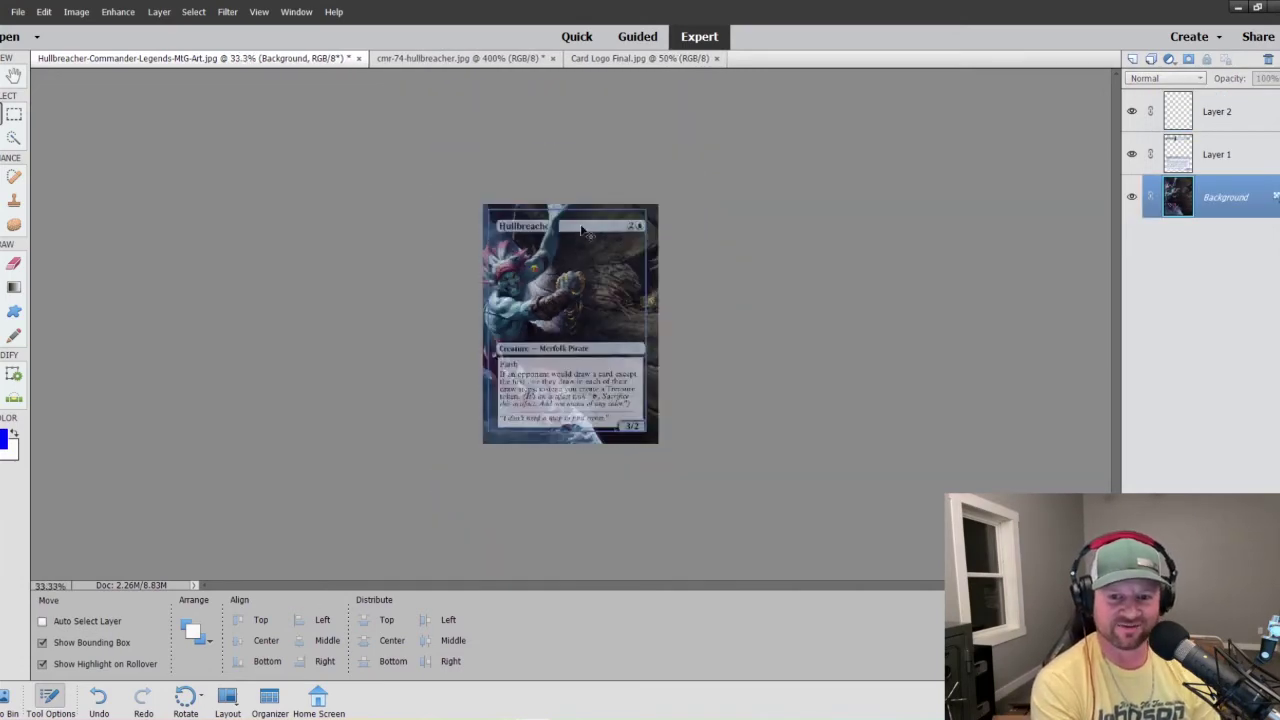
{"action": "key", "text": "ctrl+plus"}
{"action": "key", "text": "ctrl+plus"}
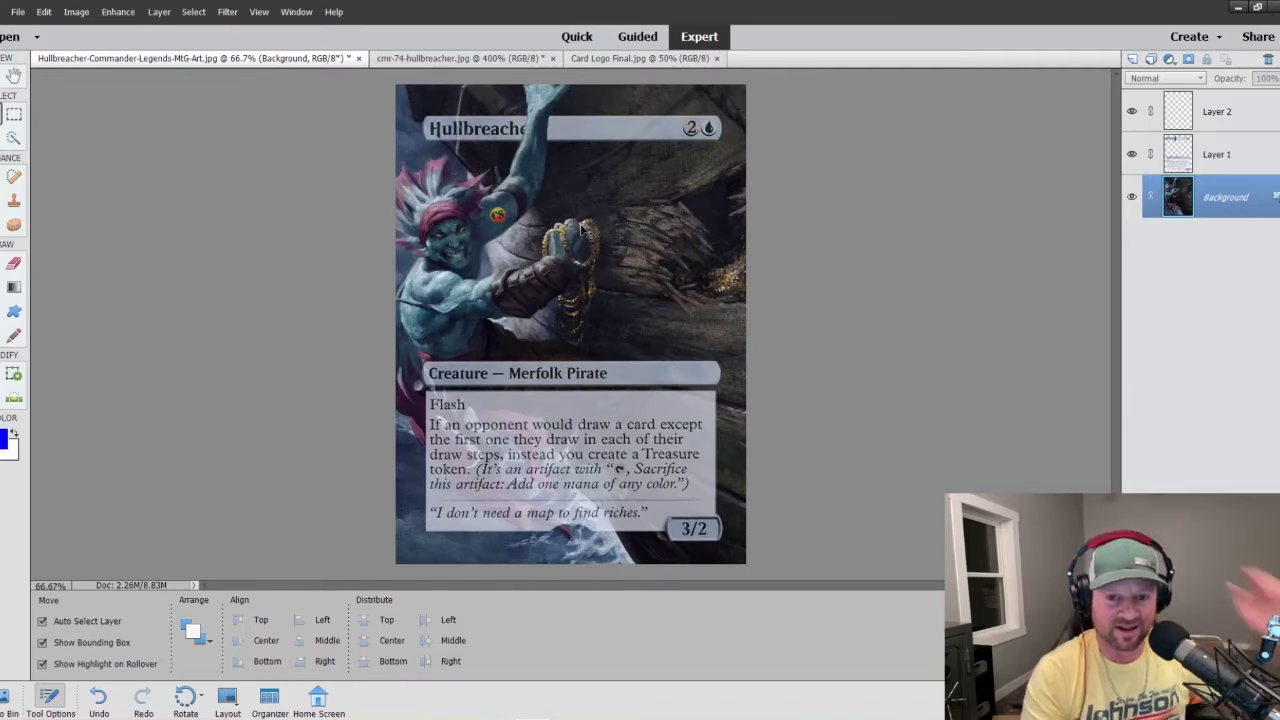
{"action": "left_click_drag", "start_coordinate": [503, 222], "coordinate": [447, 215]}
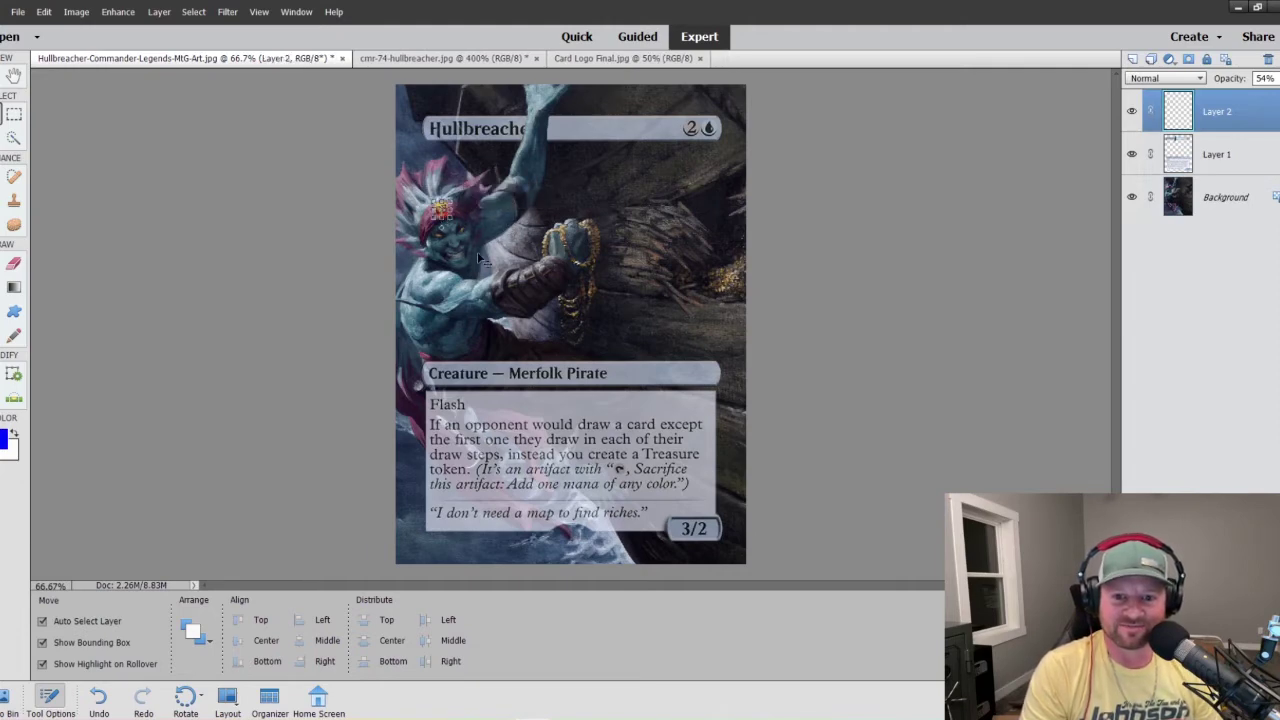
{"action": "left_click", "coordinate": [477, 251]}
- Try the emblem at the lower end of the hanging gold chains and beside the fist holding them
{"action": "left_click_drag", "start_coordinate": [450, 220], "coordinate": [573, 355]}
{"action": "left_click", "coordinate": [683, 337]}
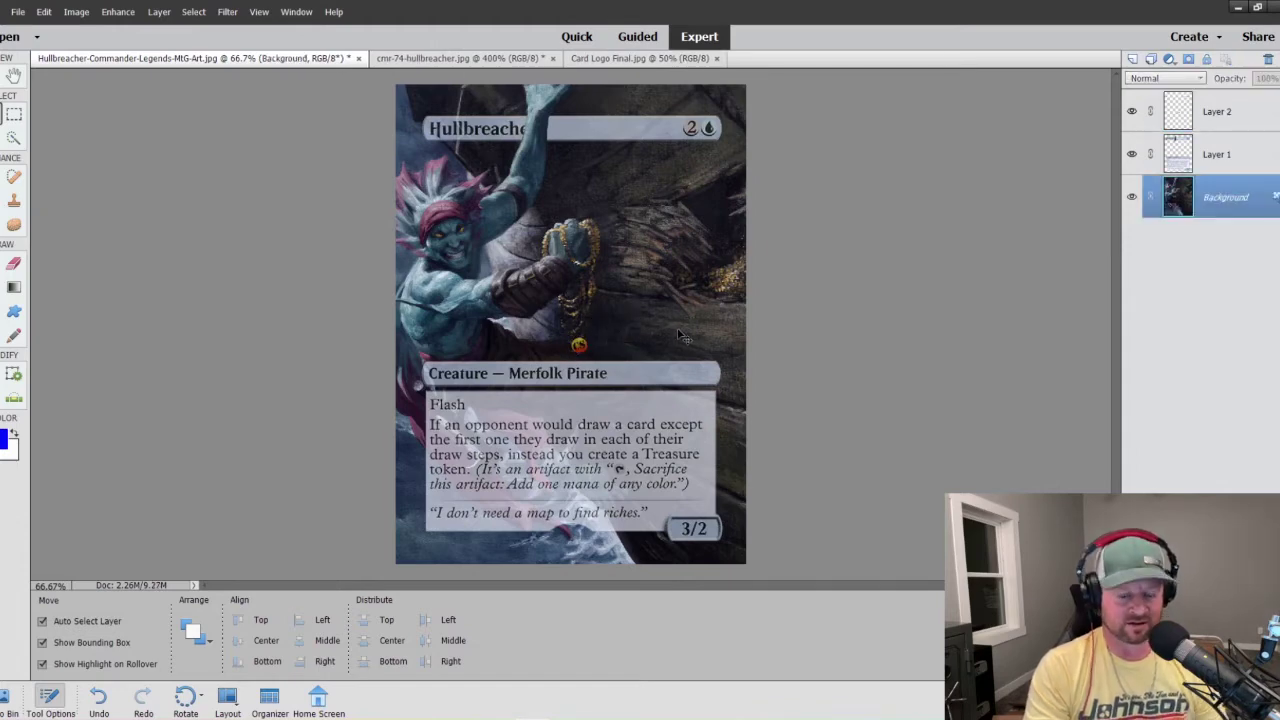
{"action": "key", "text": "ctrl+minus"}
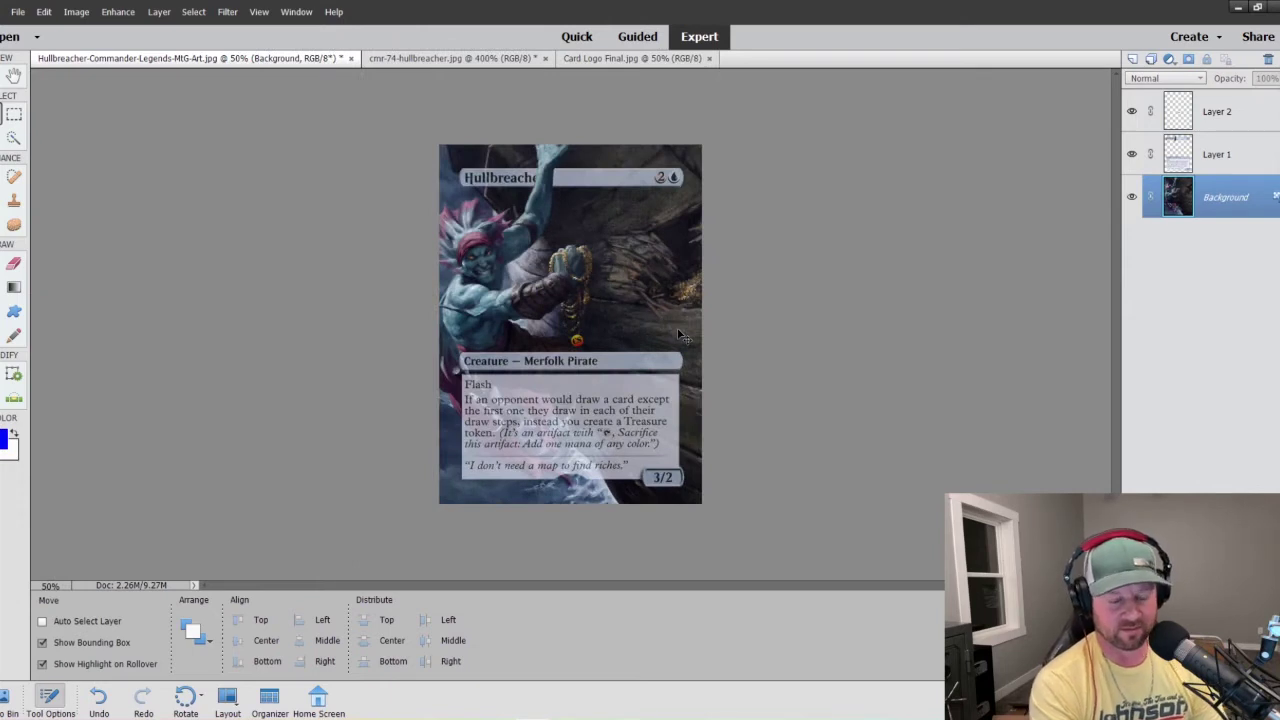
{"action": "key", "text": "ctrl+minus"}
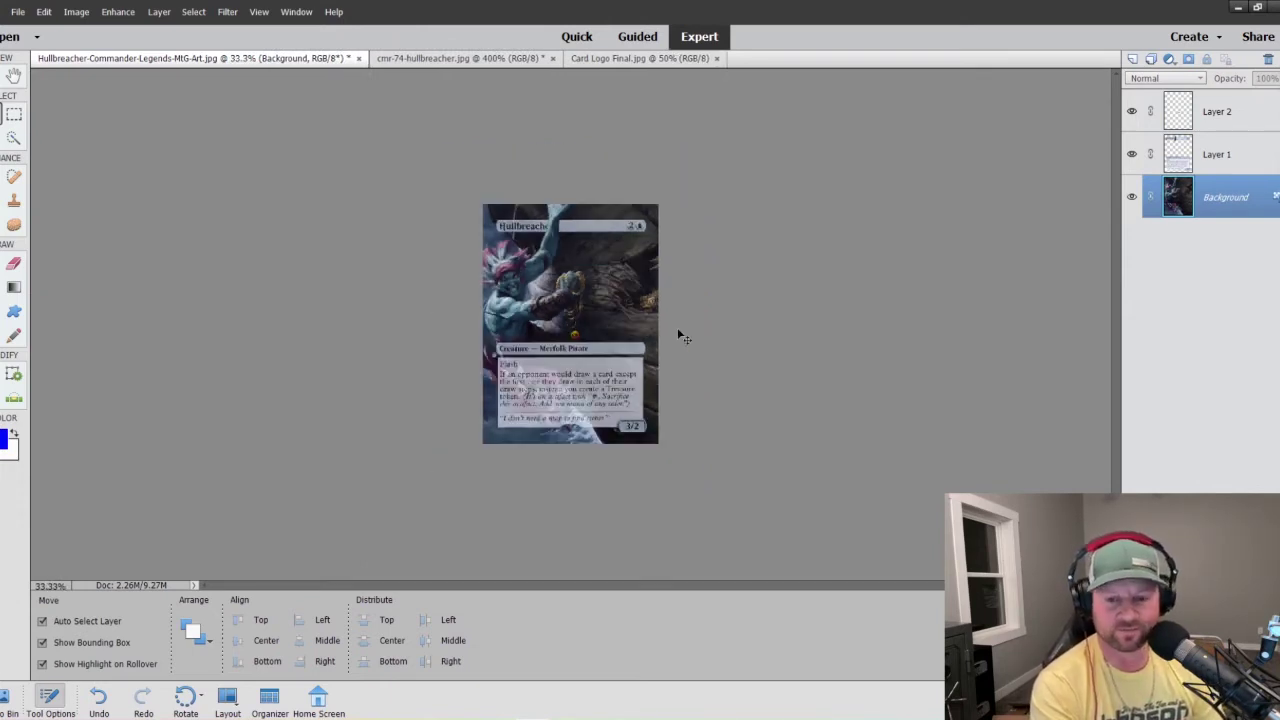
{"action": "key", "text": "ctrl+plus"}
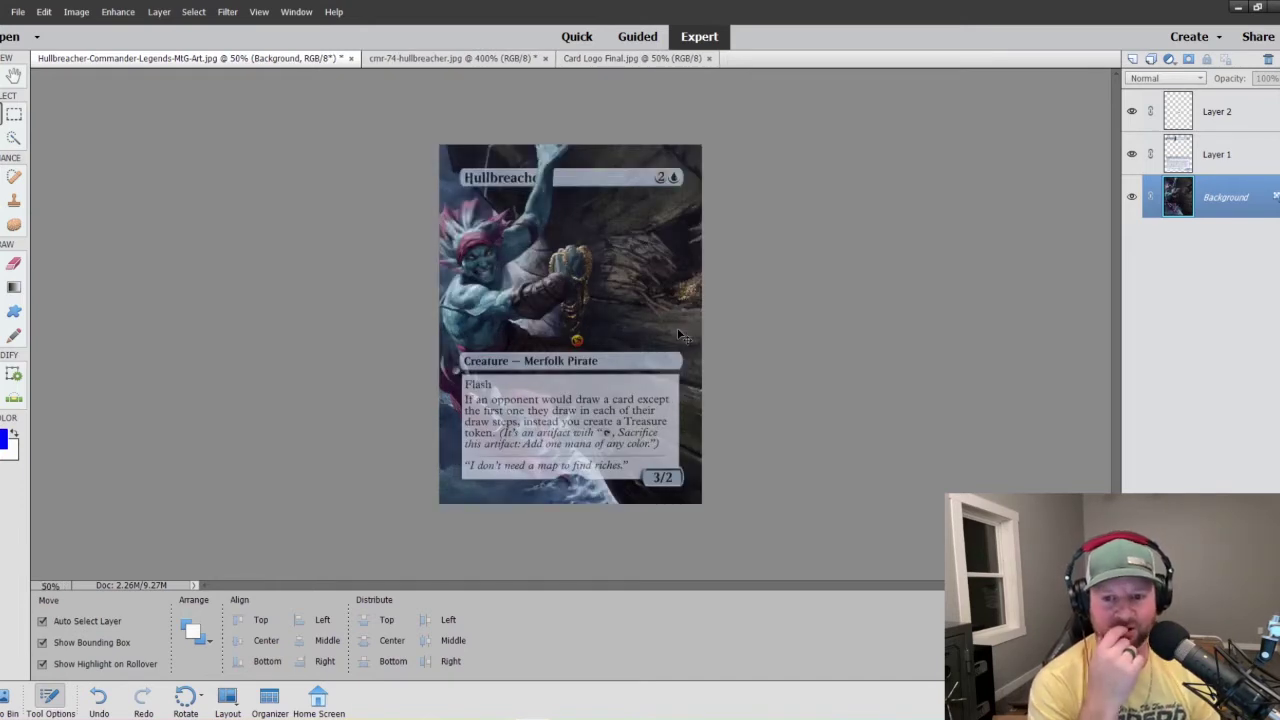
{"action": "left_click_drag", "start_coordinate": [577, 341], "coordinate": [581, 282]}
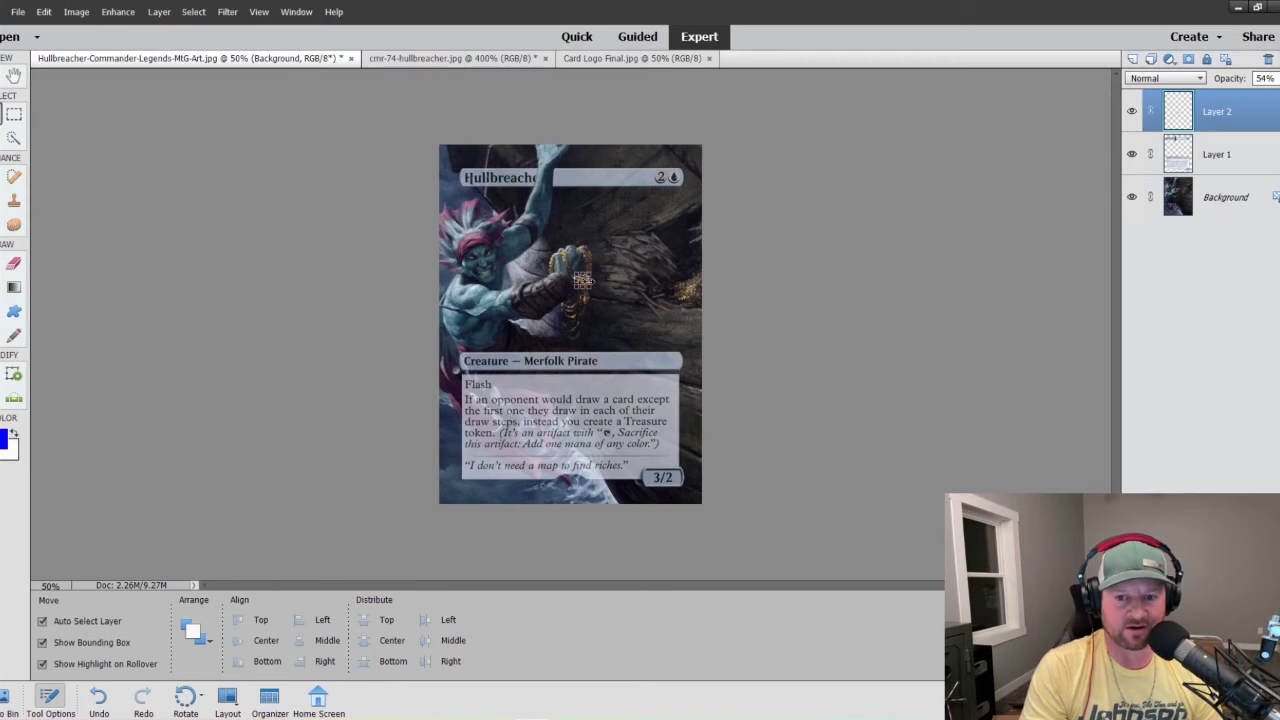
{"action": "left_click", "coordinate": [612, 322]}
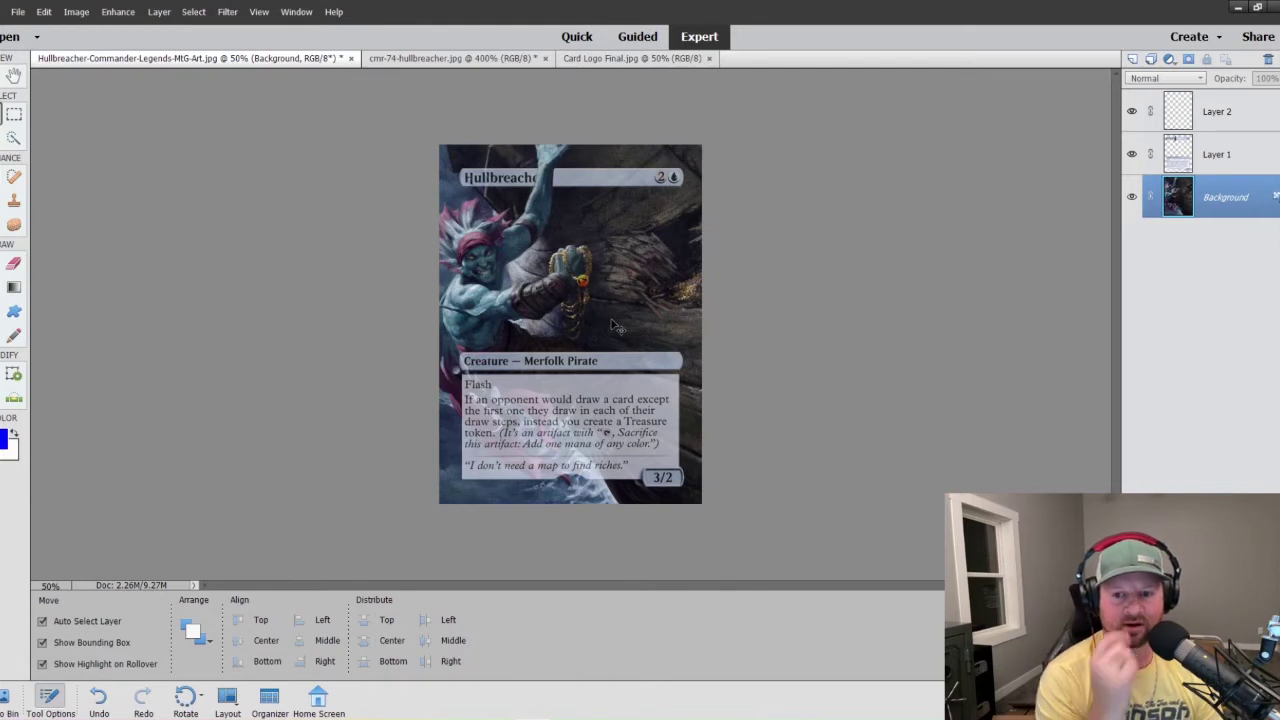
- Move the emblem onto the gold pile near the card's edge and set Layer 2's opacity to 36%
{"action": "left_click_drag", "start_coordinate": [583, 284], "coordinate": [686, 276]}
{"action": "left_click", "coordinate": [1272, 79]}
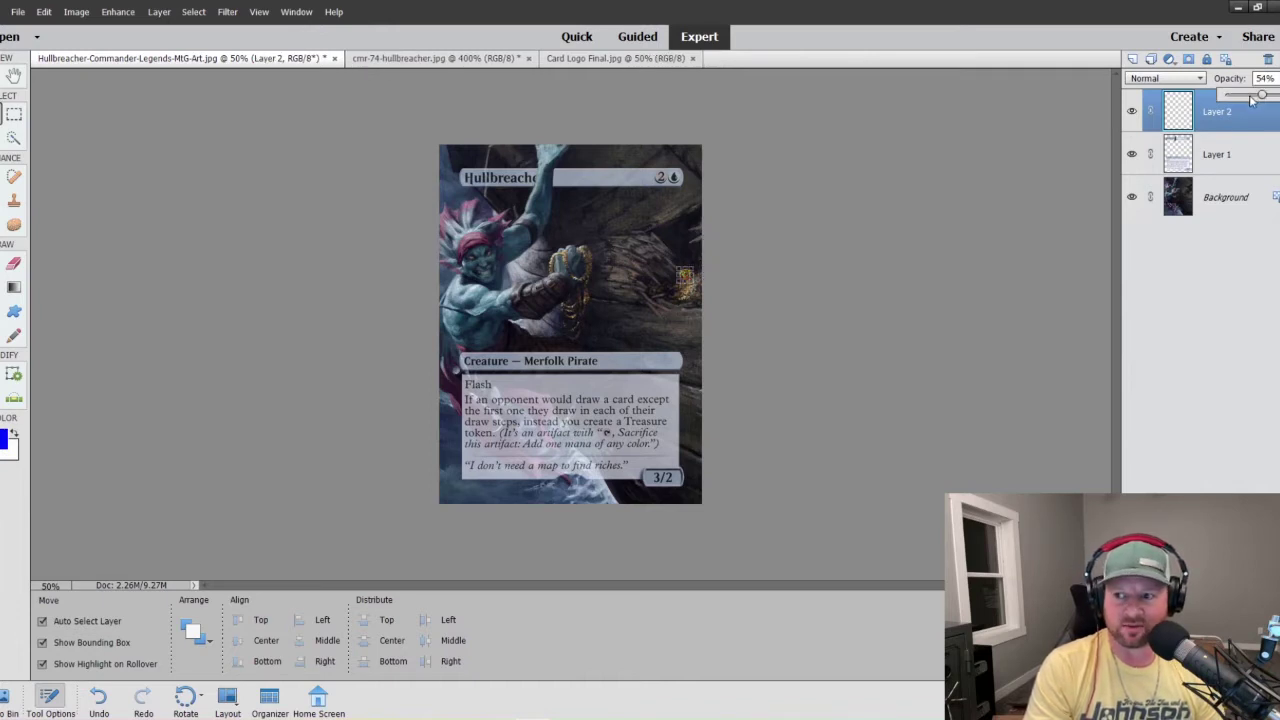
{"action": "left_click", "coordinate": [1250, 97]}
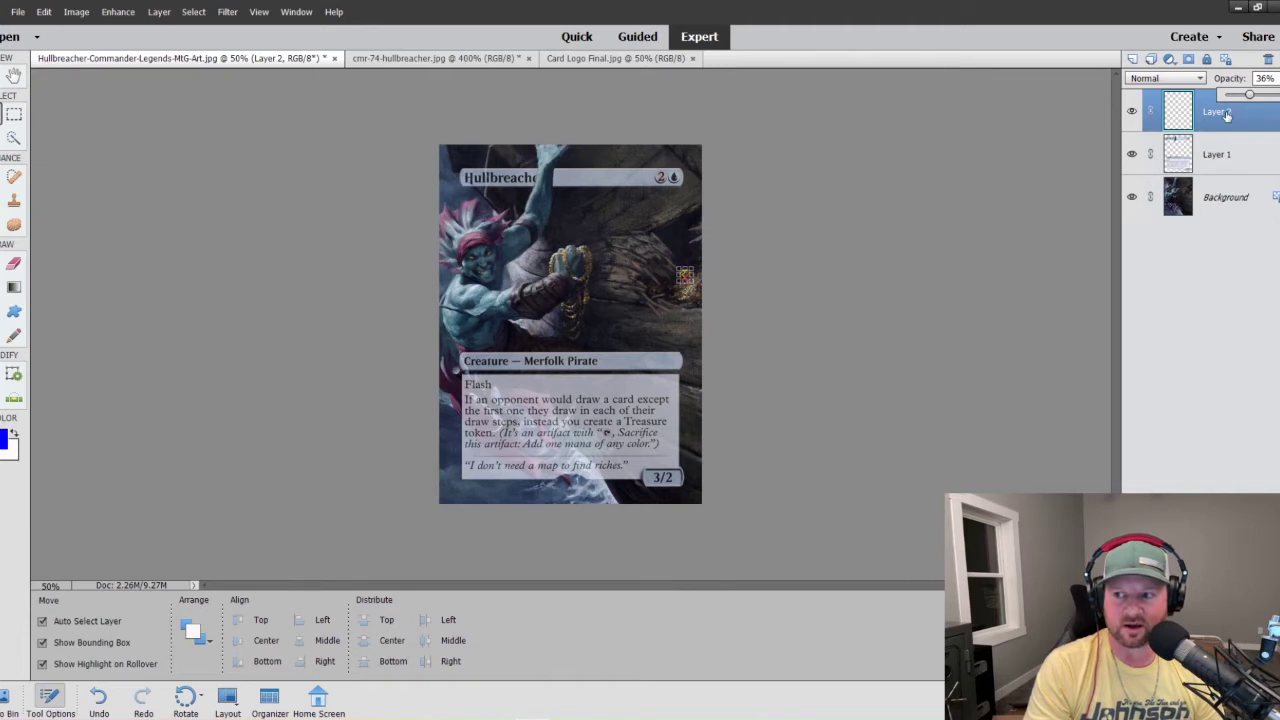
{"action": "left_click", "coordinate": [703, 339]}
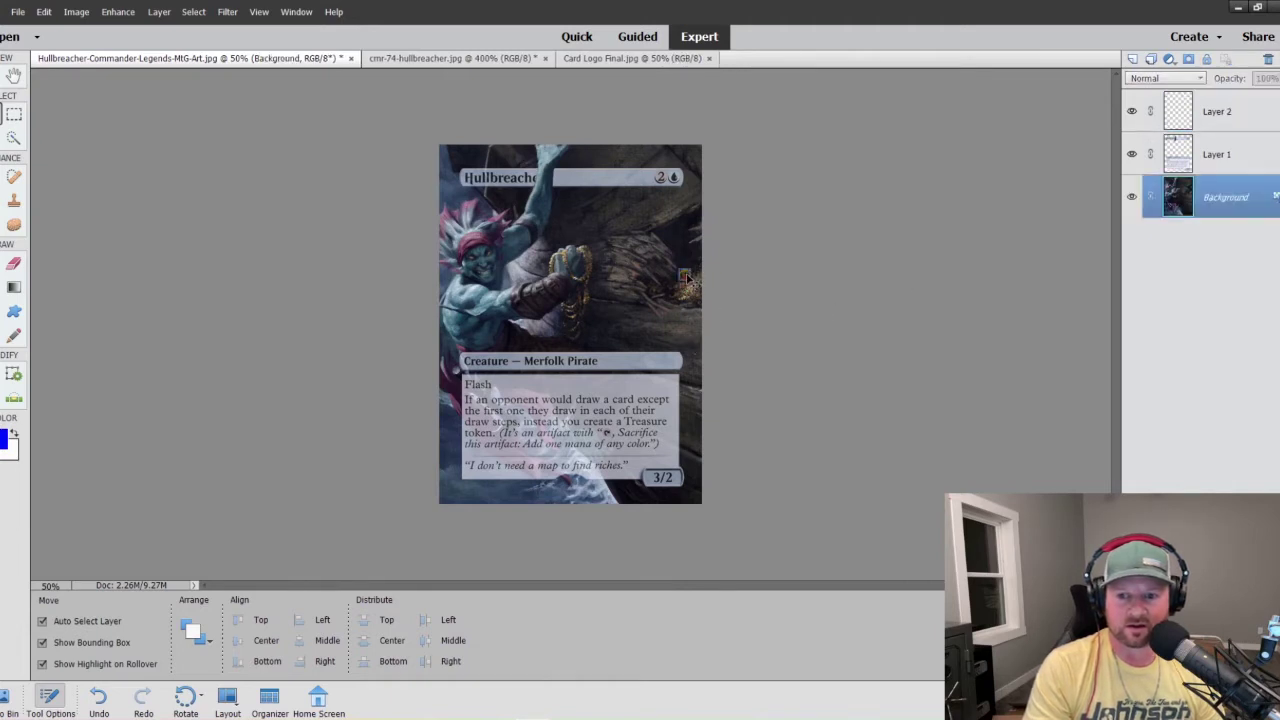
- Fine-tune the emblem's position over the upper part of the gold pile at close view
{"action": "left_click_drag", "start_coordinate": [685, 275], "coordinate": [686, 281]}
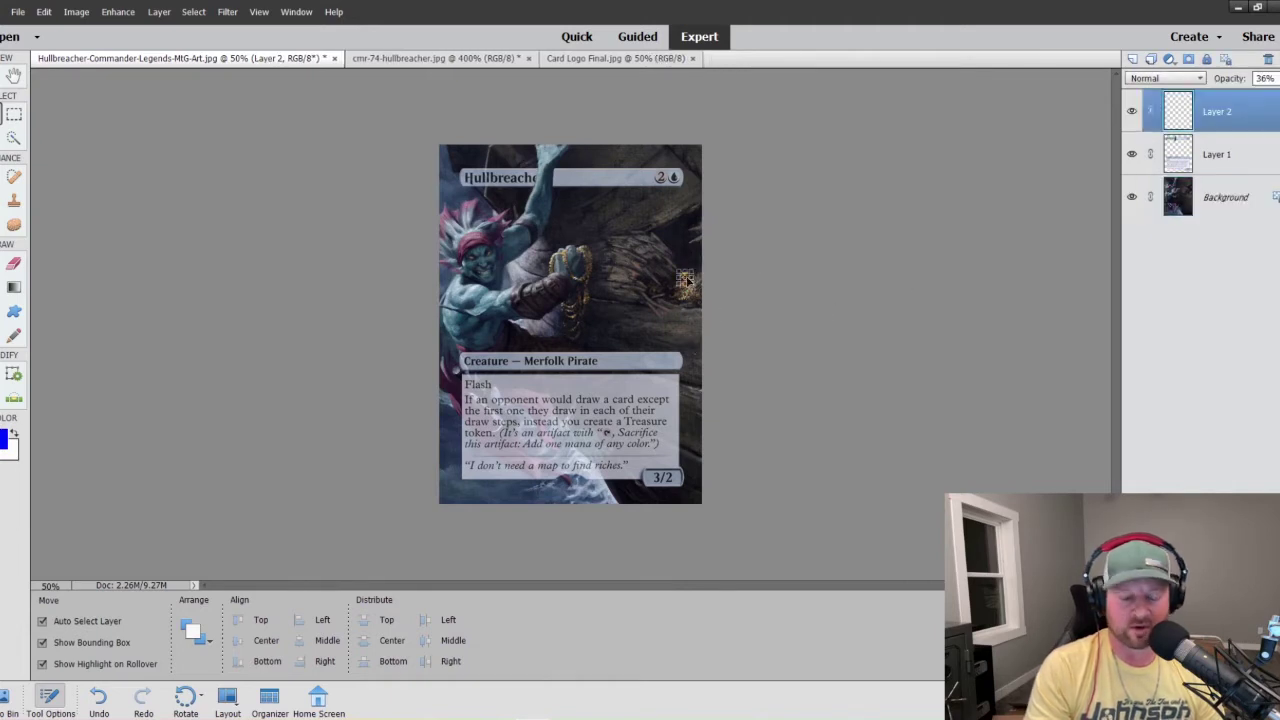
{"action": "key", "text": "ctrl+equal"}
{"action": "key", "text": "ctrl+equal"}
{"action": "key", "text": "ctrl+equal"}
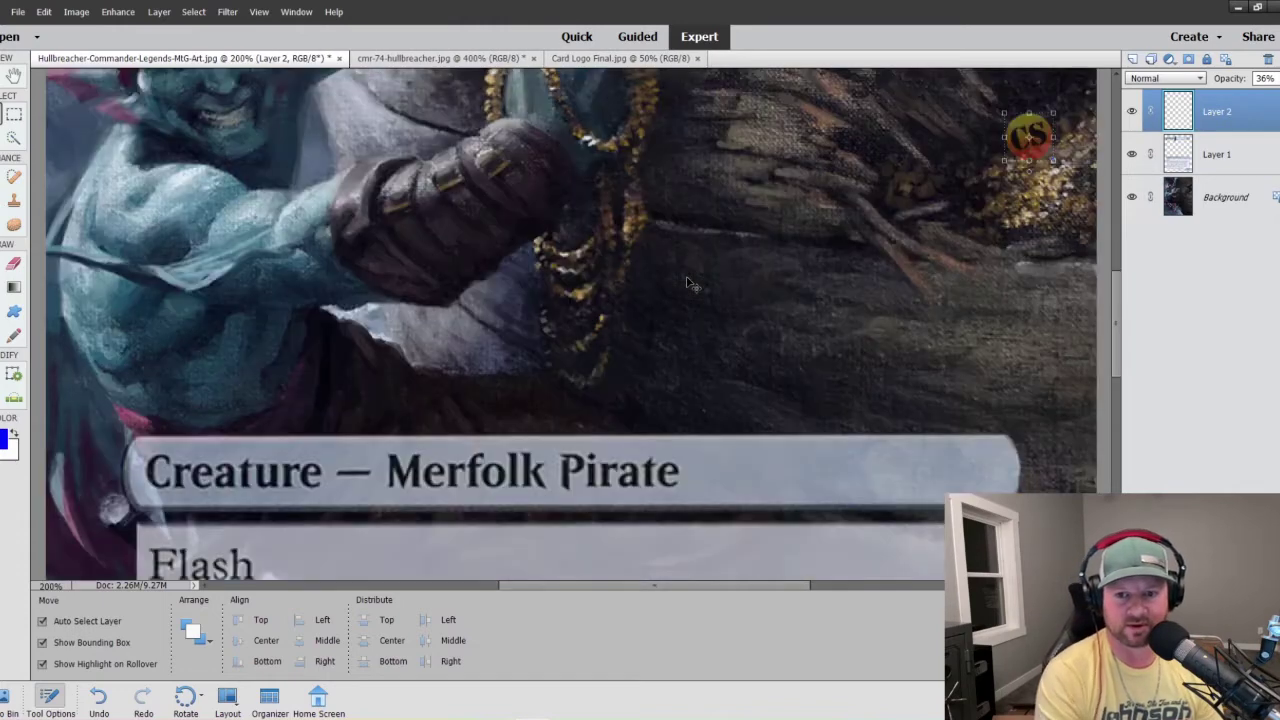
{"action": "scroll", "coordinate": [592, 478], "scroll_direction": "right", "scroll_amount": 5}
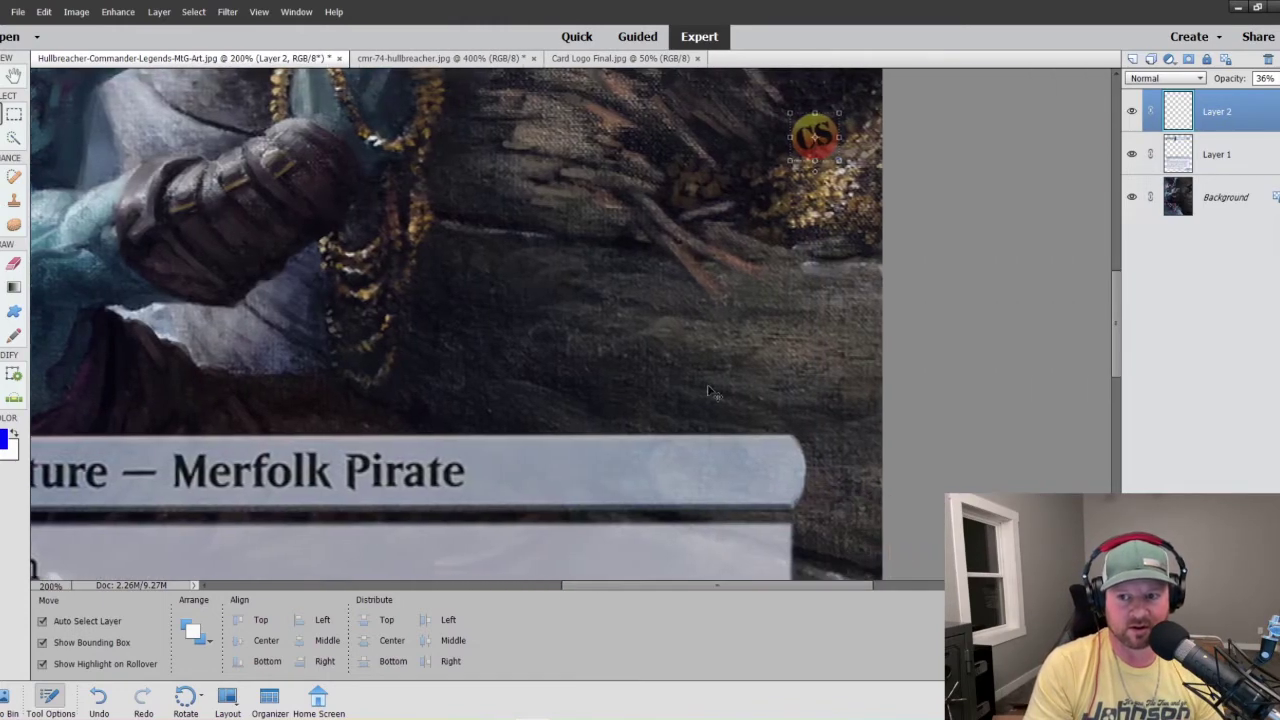
{"action": "scroll", "coordinate": [850, 207], "scroll_direction": "up", "scroll_amount": 1}
{"action": "mouse_move", "coordinate": [826, 178]}
{"action": "left_mouse_down"}
{"action": "mouse_move", "coordinate": [868, 212]}
{"action": "mouse_move", "coordinate": [800, 136]}
{"action": "mouse_move", "coordinate": [820, 170]}
{"action": "left_mouse_up"}
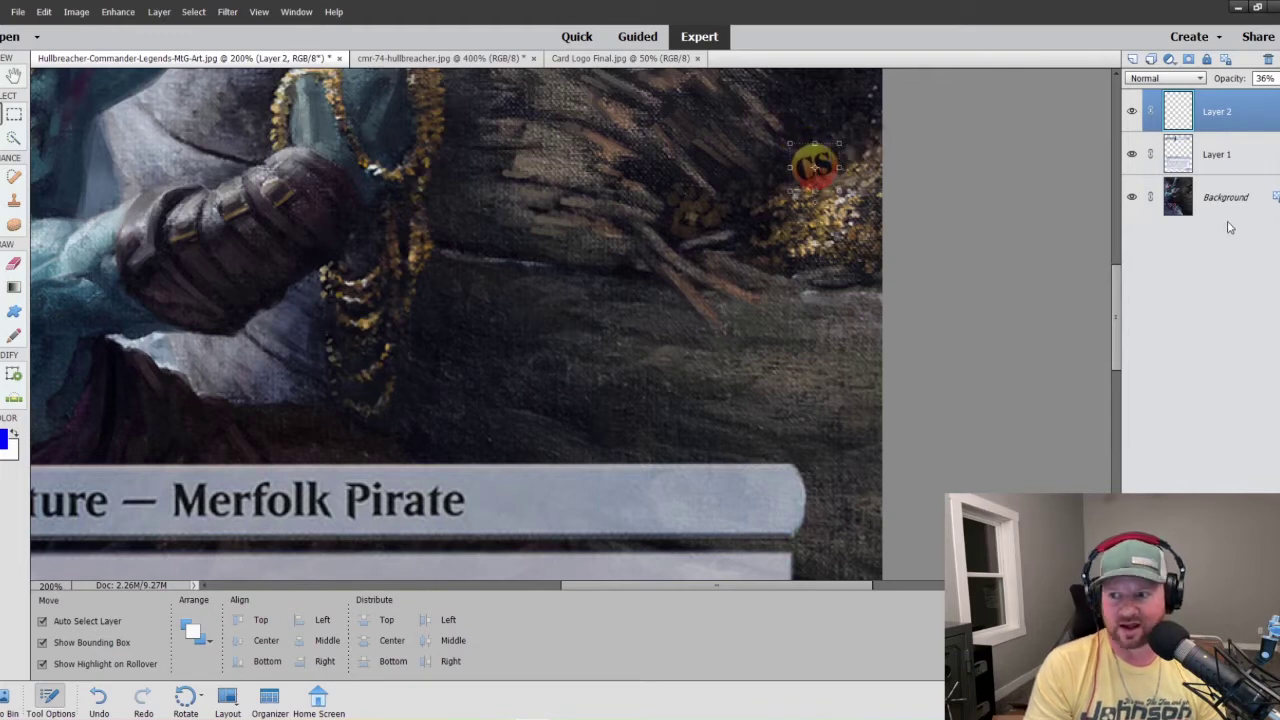
- Try covering the emblem's lower edge with gold texture on Layer 2 using a 25 px Clone Stamp
{"action": "left_click", "coordinate": [1206, 195]}
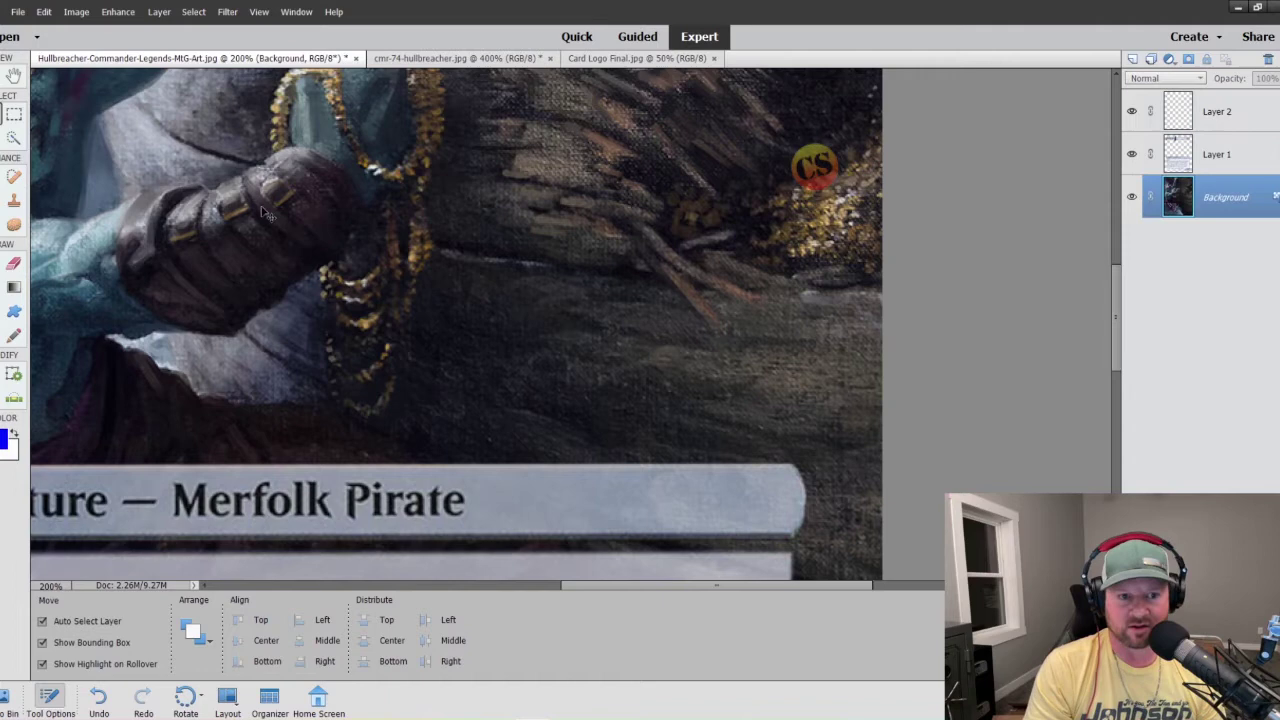
{"action": "left_click", "coordinate": [14, 198]}
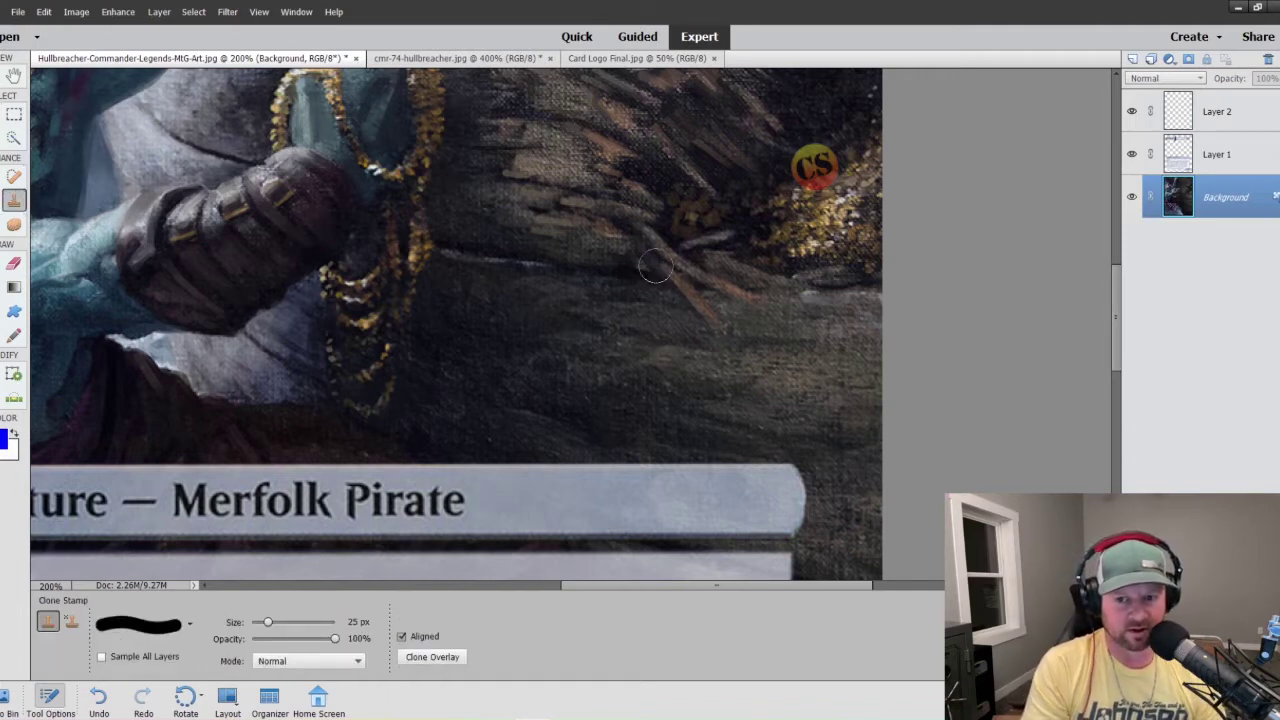
{"action": "left_click", "coordinate": [1213, 117]}
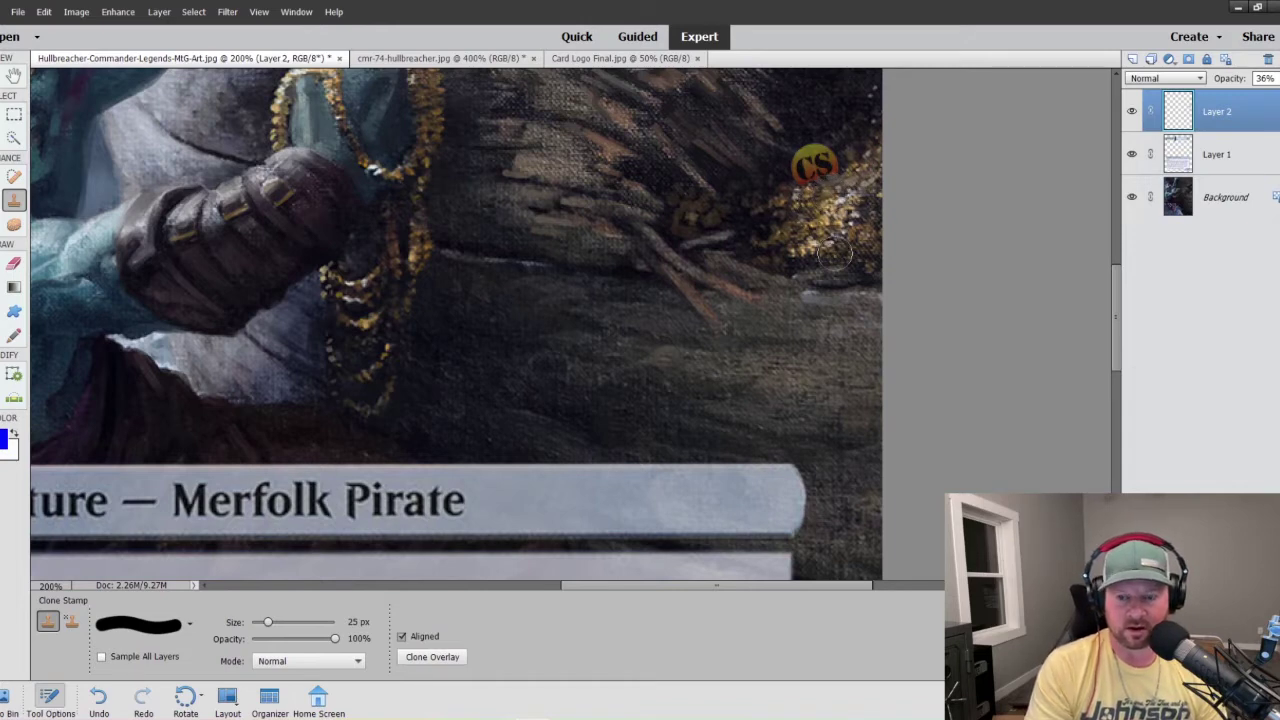
{"action": "key", "text": "ctrl+equal"}
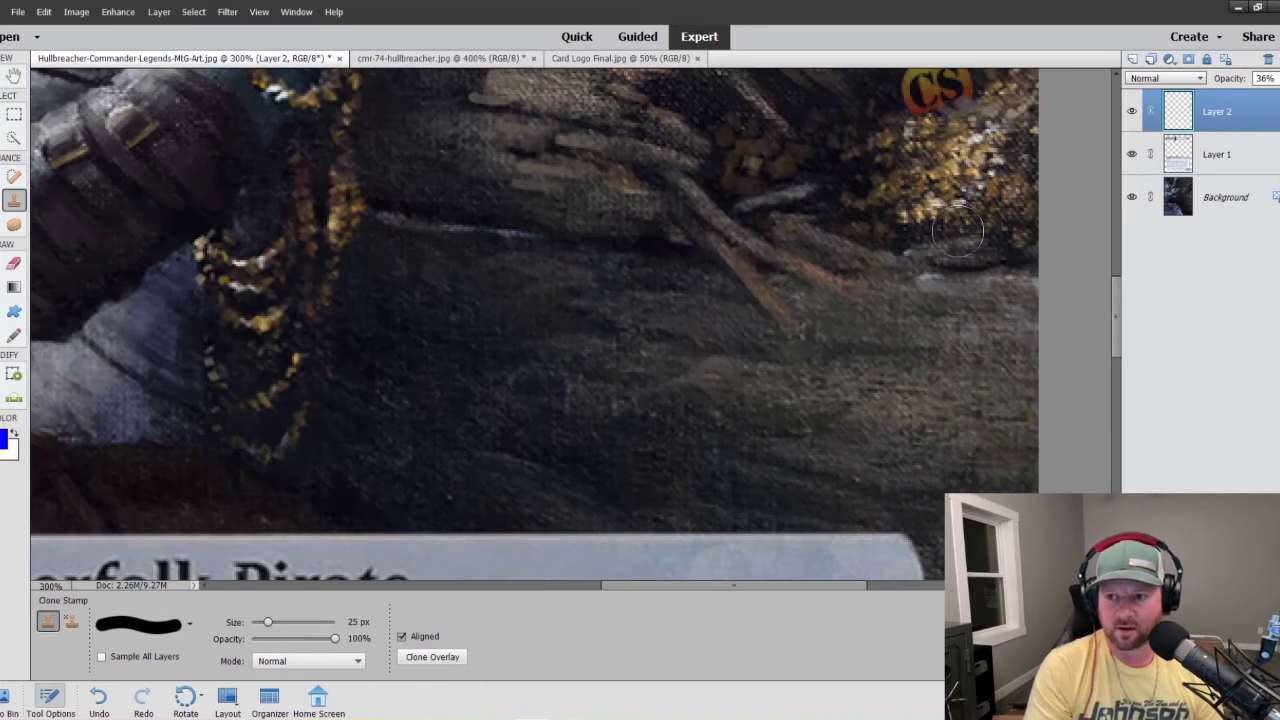
{"action": "scroll", "coordinate": [985, 213], "scroll_direction": "up", "scroll_amount": 2}
{"action": "scroll", "coordinate": [985, 213], "scroll_direction": "up", "scroll_amount": 4}
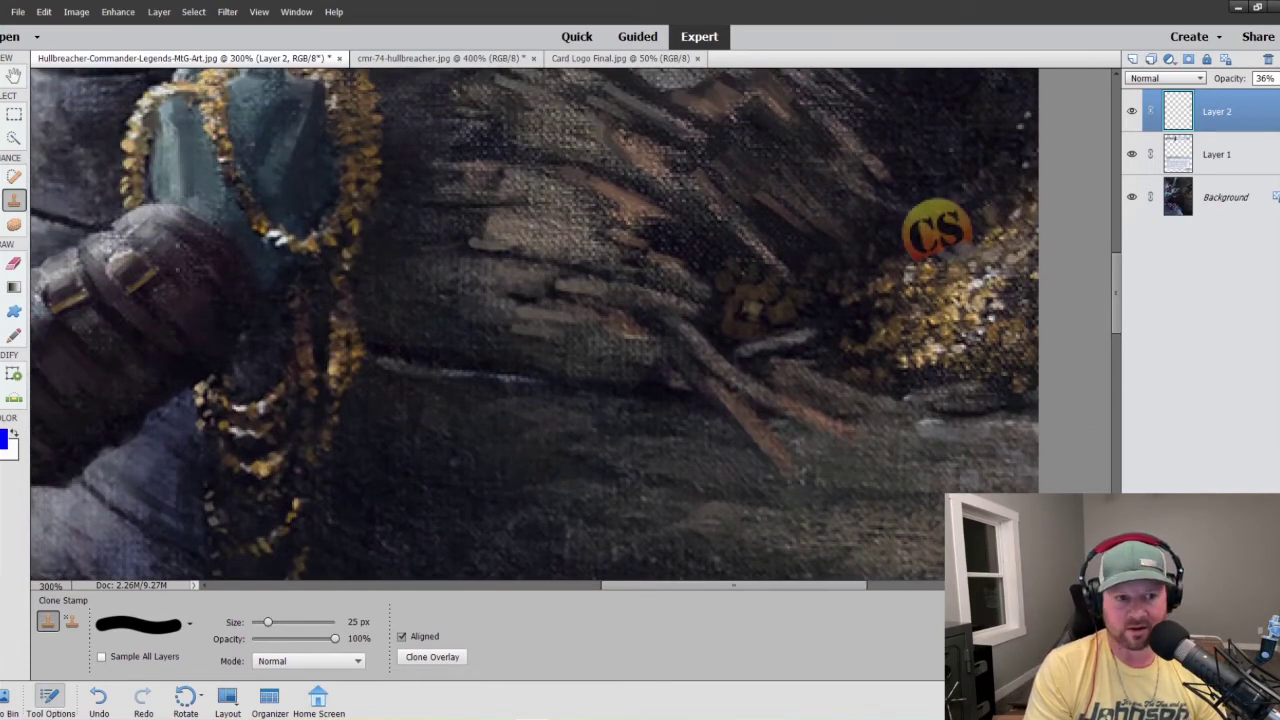
- Move the emblem off the gold pile to check the cloned pixels, and undo both the move and the cloning
{"action": "key", "text": "v"}
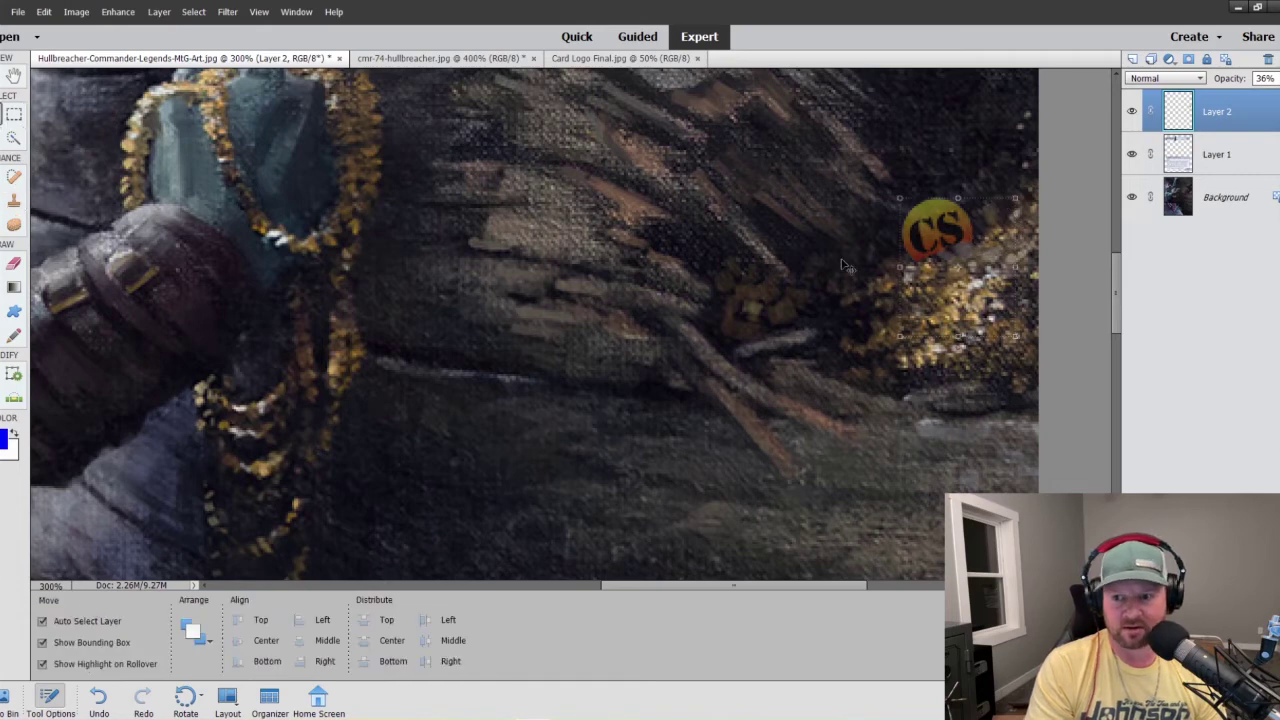
{"action": "left_click_drag", "start_coordinate": [930, 243], "coordinate": [845, 203]}
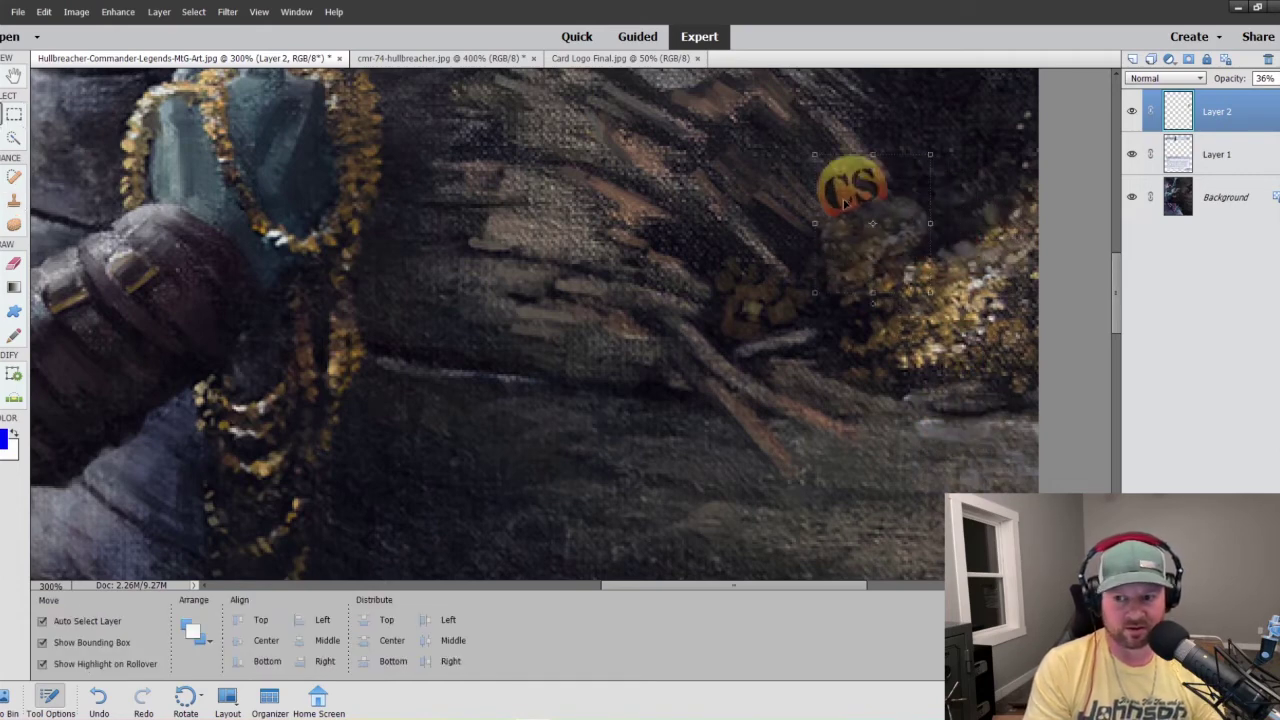
{"action": "key", "text": "ctrl+z"}
{"action": "key", "text": "ctrl+z"}
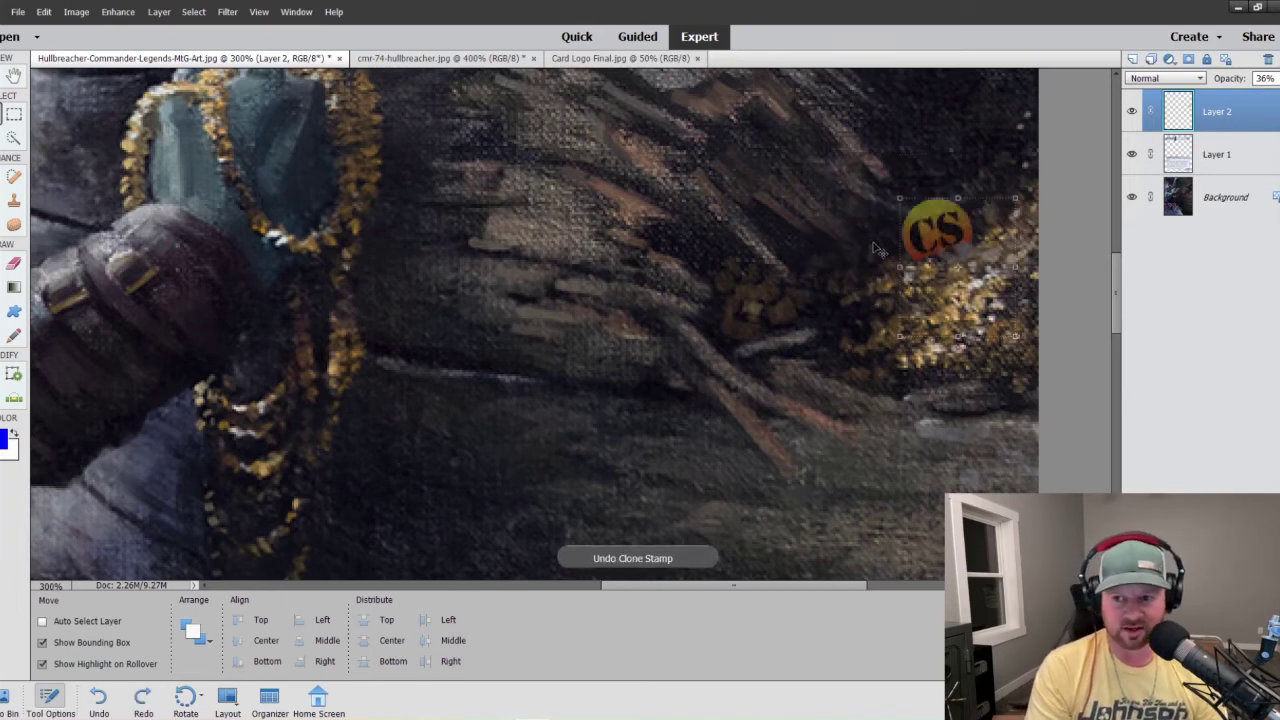
- Pull the emblem clear of the gold pile to check it for stray pixels, and reposition it over the pile's upper part
{"action": "left_click", "coordinate": [876, 248]}
{"action": "mouse_move", "coordinate": [930, 235]}
{"action": "left_mouse_down"}
{"action": "mouse_move", "coordinate": [935, 330]}
{"action": "mouse_move", "coordinate": [968, 245]}
{"action": "mouse_move", "coordinate": [952, 233]}
{"action": "left_mouse_up"}
{"action": "left_click_drag", "start_coordinate": [997, 211], "coordinate": [910, 425]}
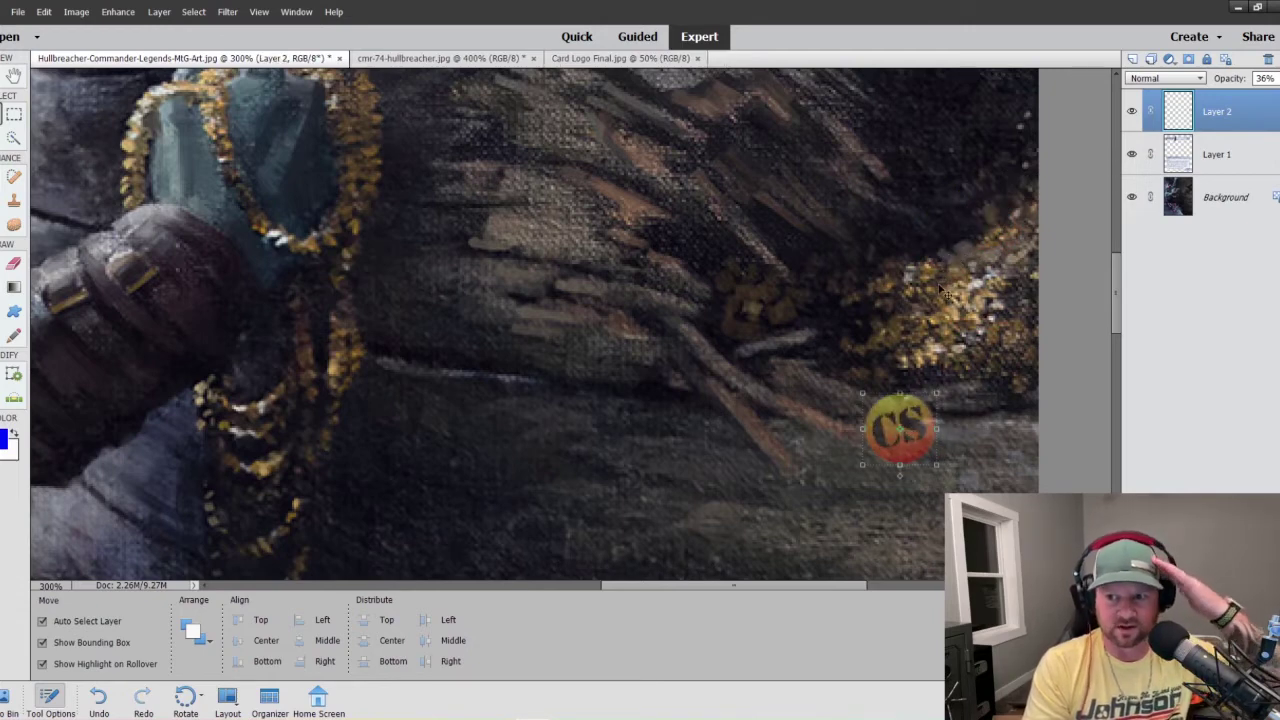
{"action": "left_click_drag", "start_coordinate": [897, 437], "coordinate": [948, 243]}
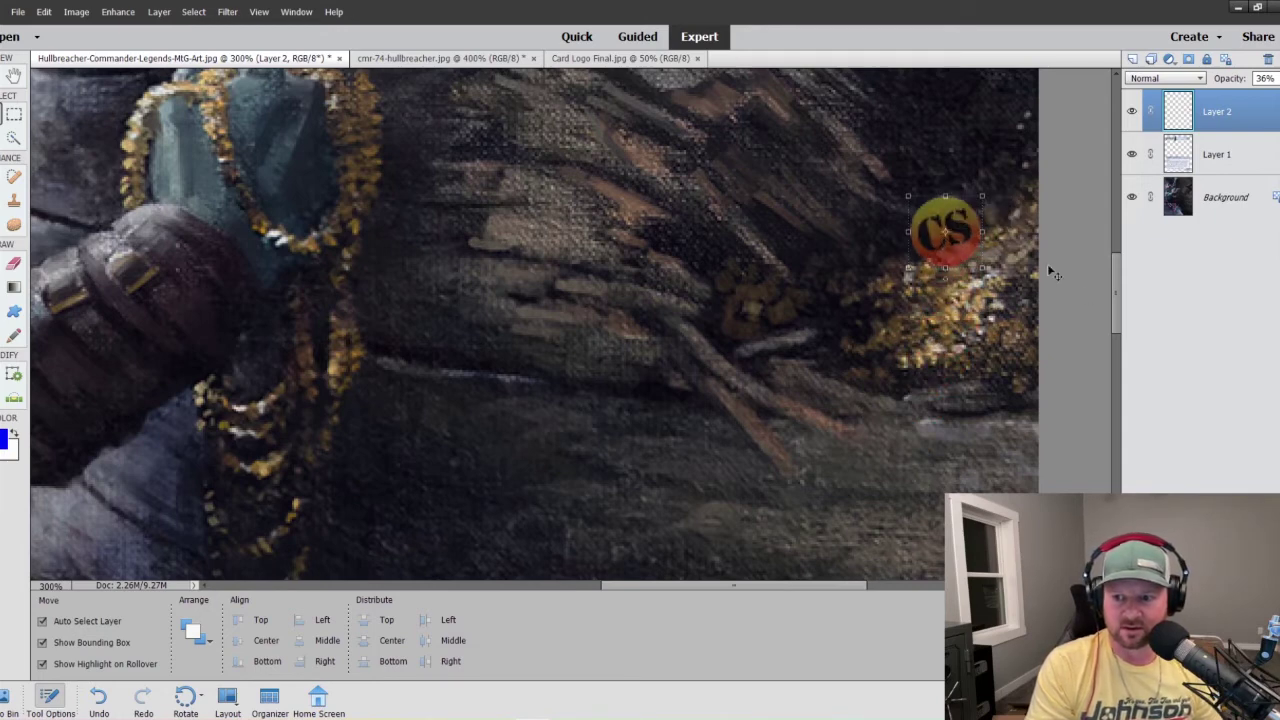
- Blend the emblem's lower edge into the gold pile on Layer 2 with the Clone Stamp, reducing the brush to 3 px
{"action": "left_click", "coordinate": [13, 201]}
{"action": "key", "text": "bracketleft"}
{"action": "key", "text": "bracketleft"}
{"action": "key", "text": "bracketleft"}
{"action": "key", "text": "bracketleft"}
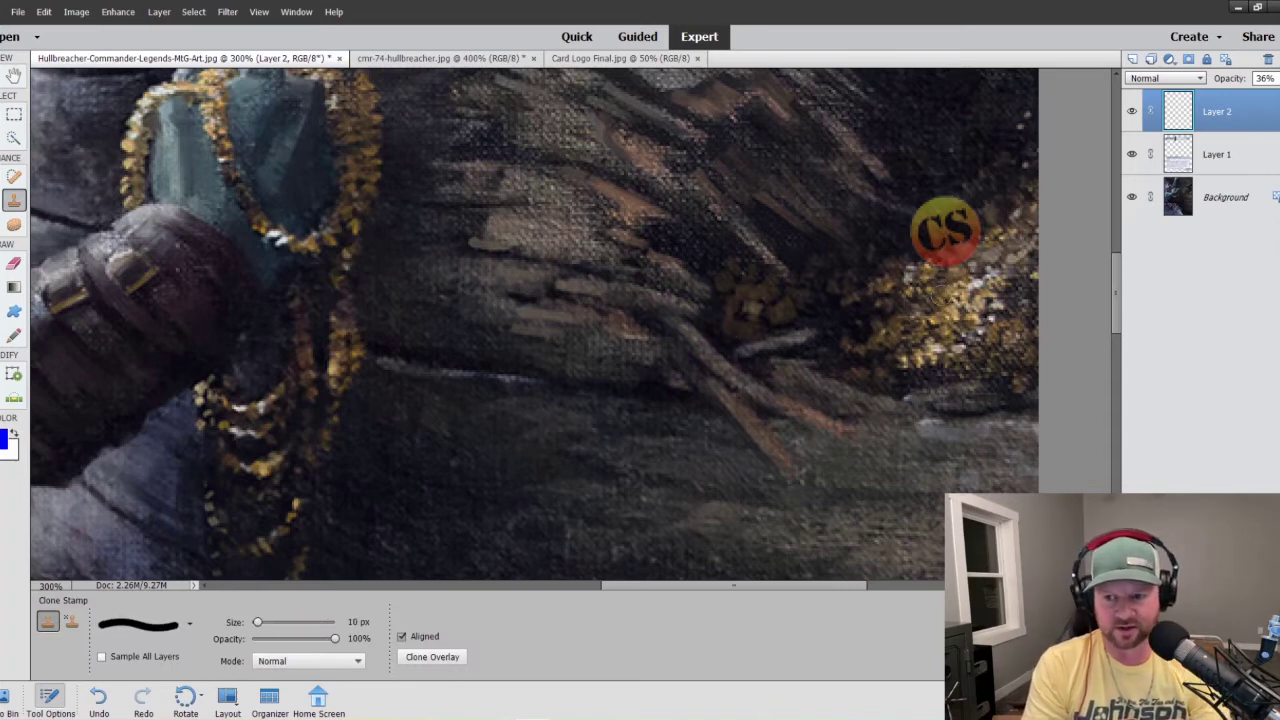
{"action": "key", "text": "bracketleft"}
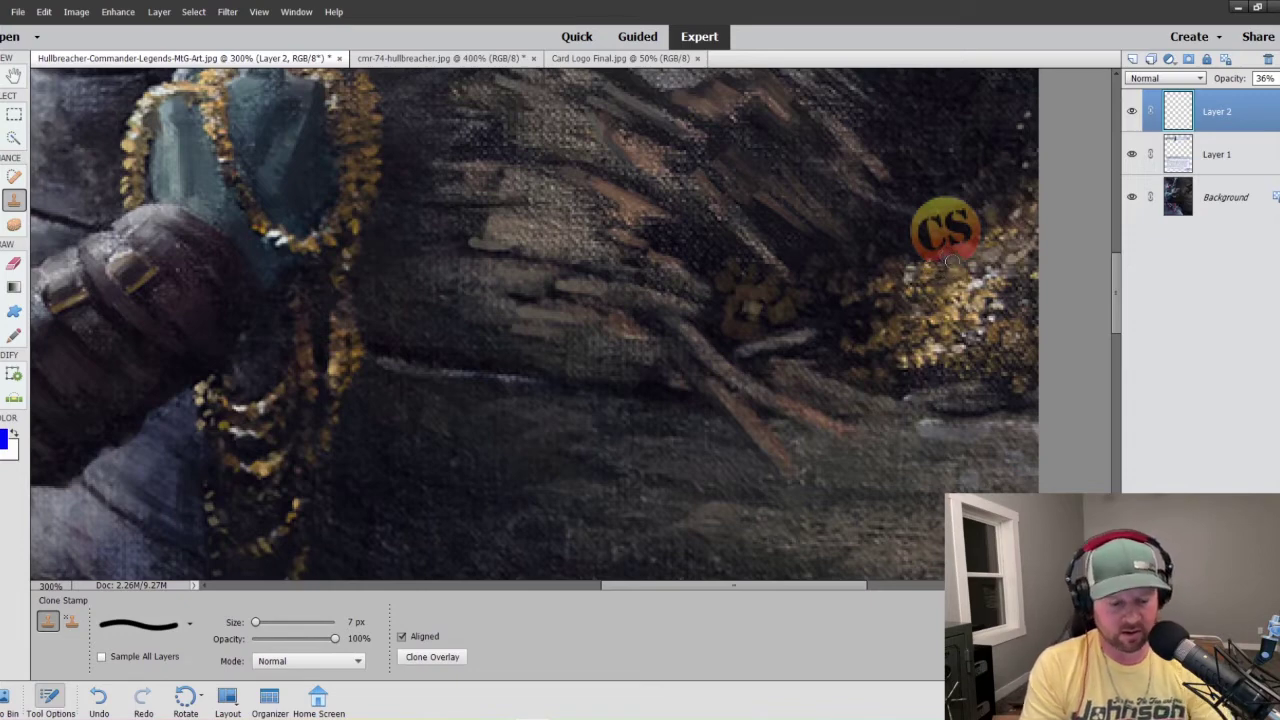
{"action": "key", "text": "bracketleft"}
{"action": "key", "text": "bracketleft"}
{"action": "key", "text": "bracketleft"}
{"action": "key", "text": "bracketleft"}
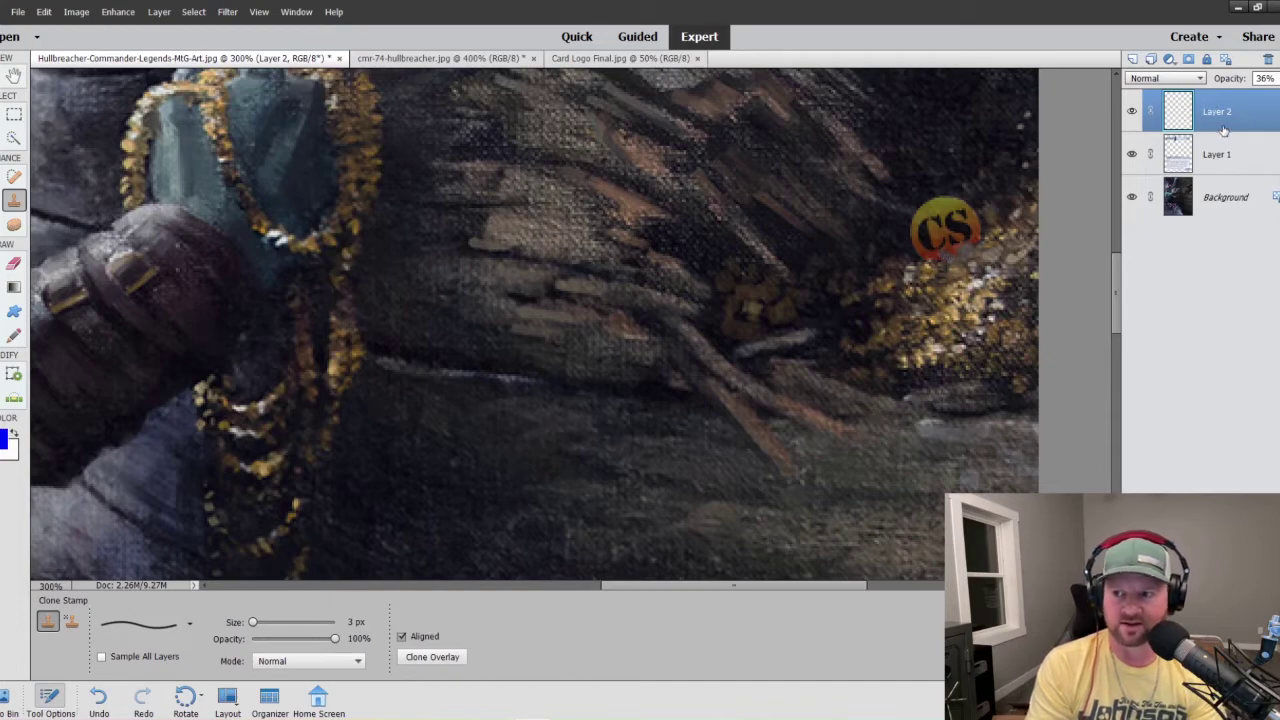
- Judge the blended emblem at full-card view and set Layer 1's opacity to 58%
{"action": "key", "text": "ctrl+minus"}
{"action": "key", "text": "ctrl+minus"}
{"action": "key", "text": "ctrl+minus"}
{"action": "key", "text": "ctrl+minus"}
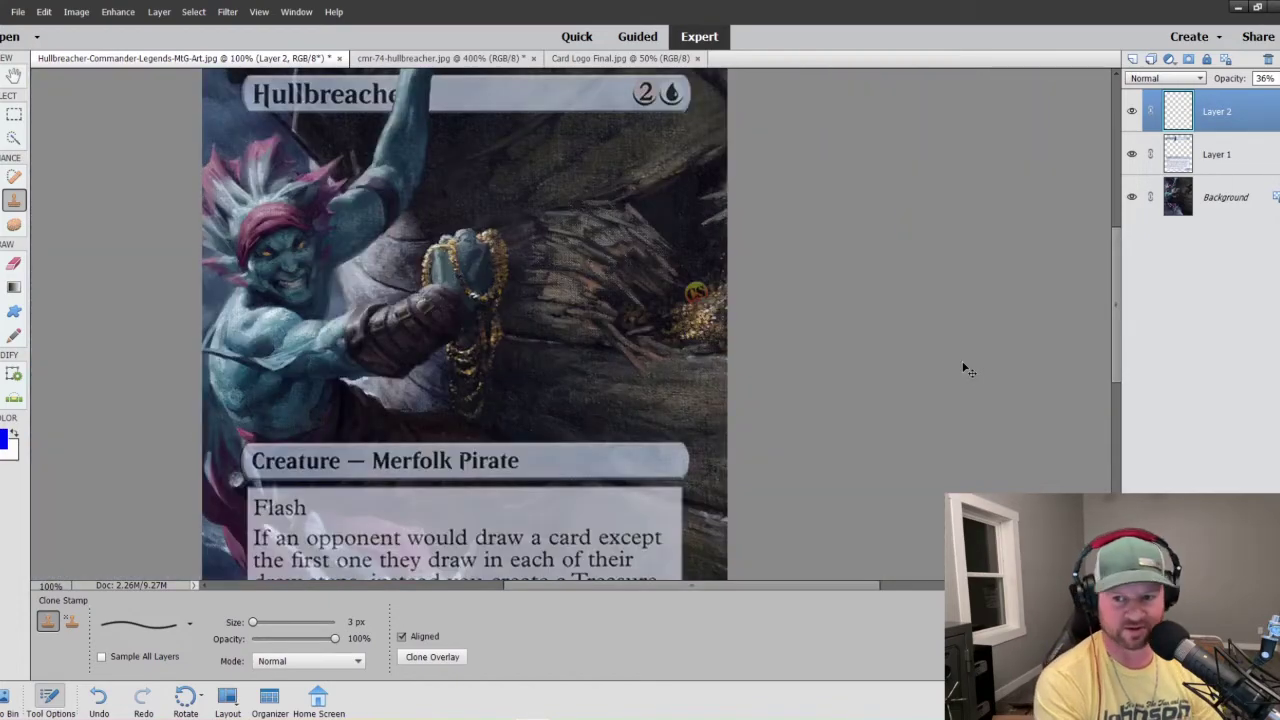
{"action": "key", "text": "ctrl+minus"}
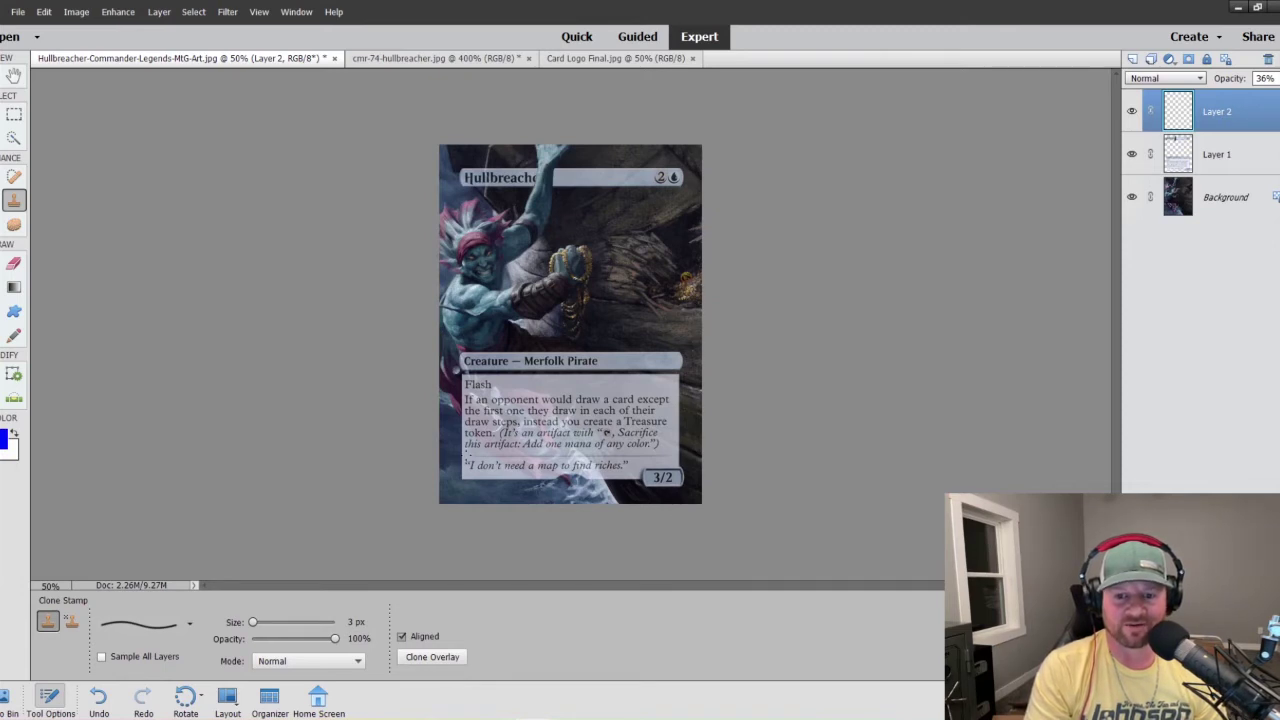
{"action": "left_click", "coordinate": [1228, 158]}
{"action": "left_click", "coordinate": [1265, 78]}
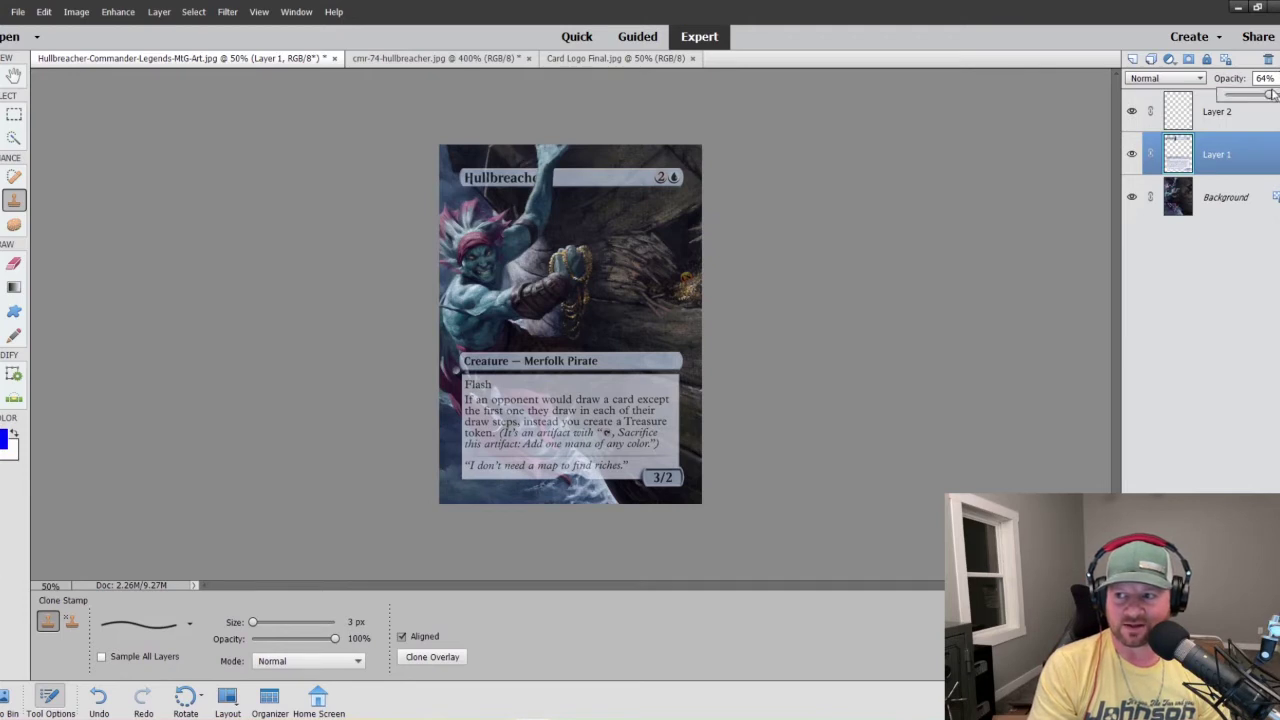
{"action": "left_click_drag", "start_coordinate": [1274, 94], "coordinate": [1266, 94]}
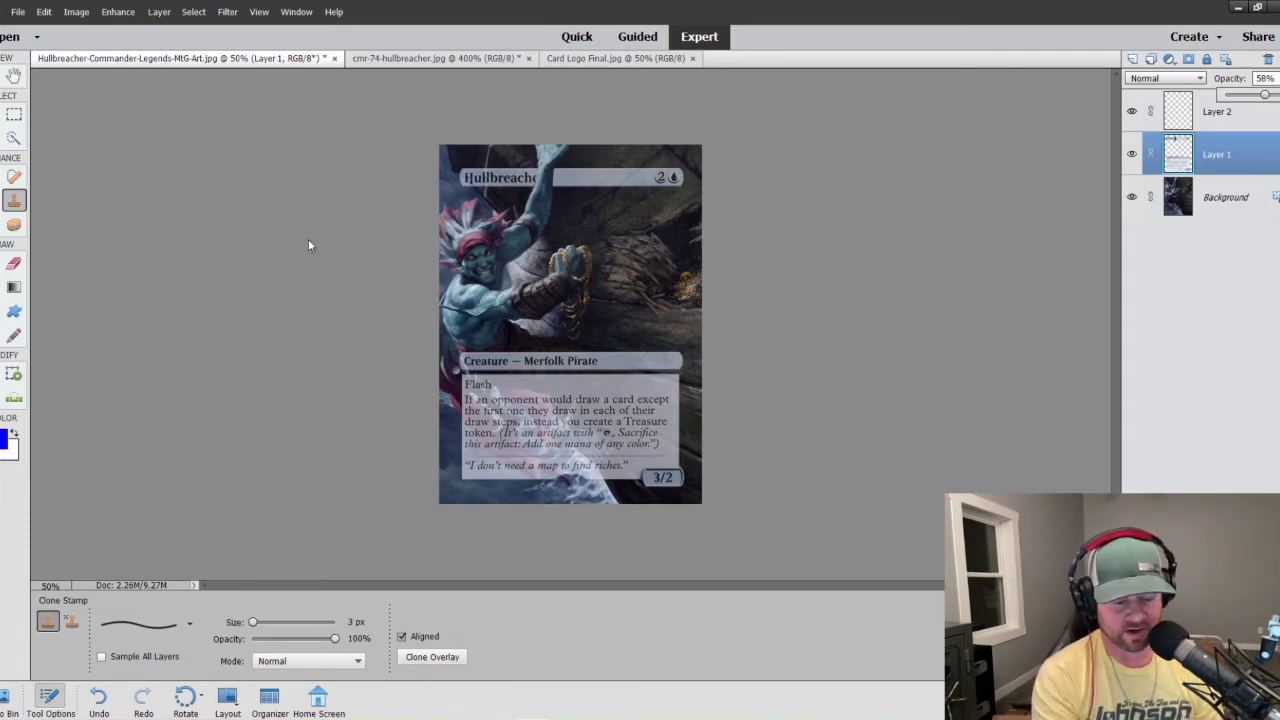
- Set the Clone Stamp's opacity to 48% for work on the rules text box
{"action": "key", "text": "ctrl+equal"}
{"action": "key", "text": "ctrl+equal"}
{"action": "key", "text": "ctrl+equal"}
{"action": "scroll", "coordinate": [570, 325], "scroll_direction": "down", "scroll_amount": 10}
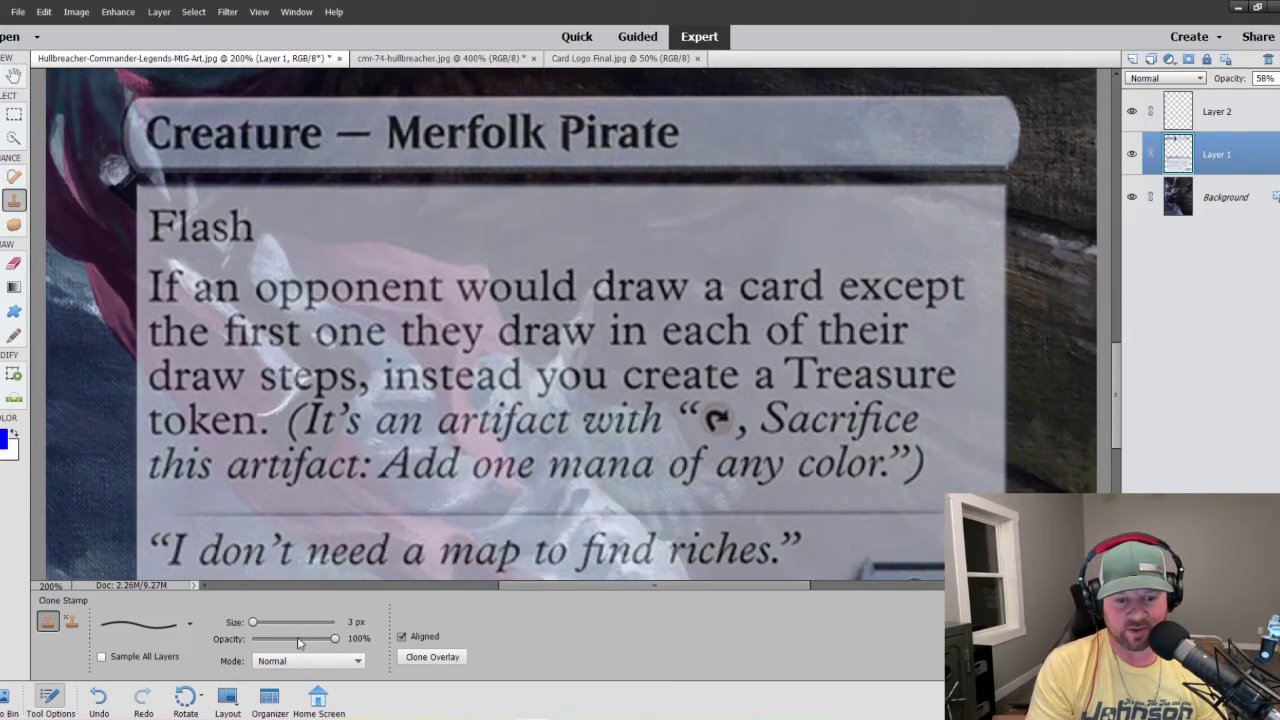
{"action": "left_click_drag", "start_coordinate": [307, 633], "coordinate": [291, 643]}
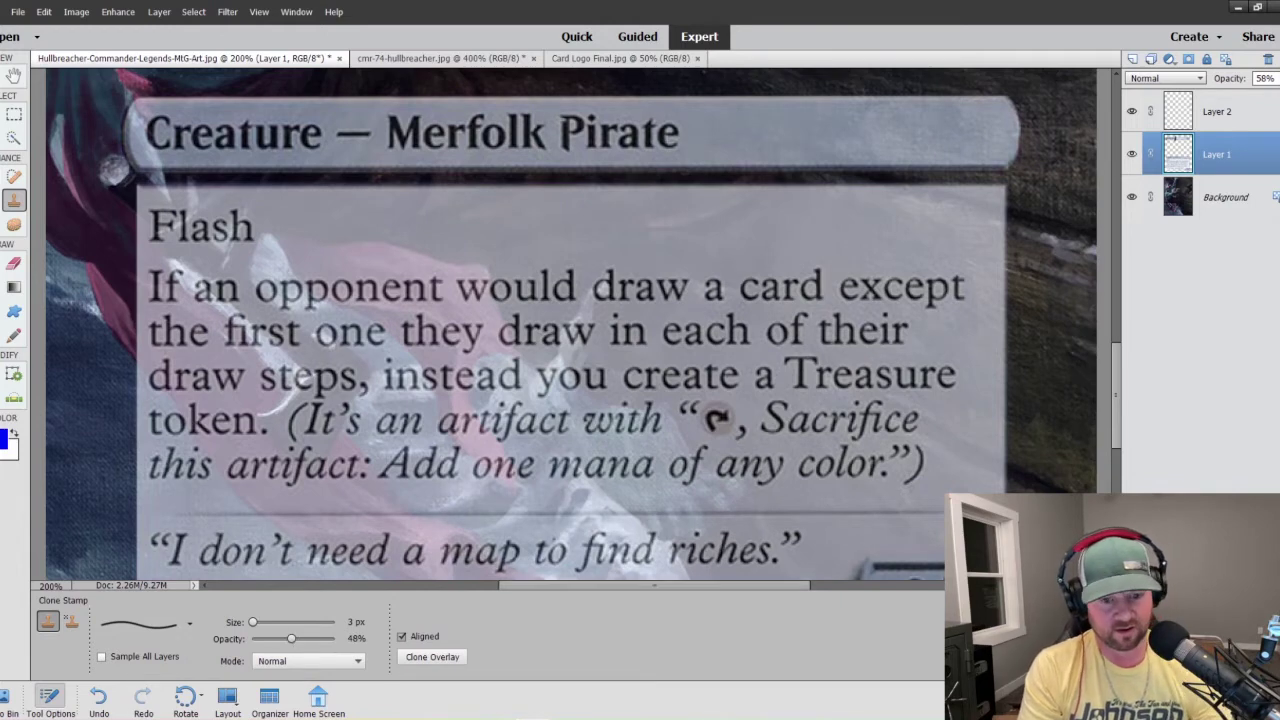
- Try selecting the red cloth behind the rules text on the Background layer with a 45 px Quick Selection brush
{"action": "left_click", "coordinate": [1180, 205]}
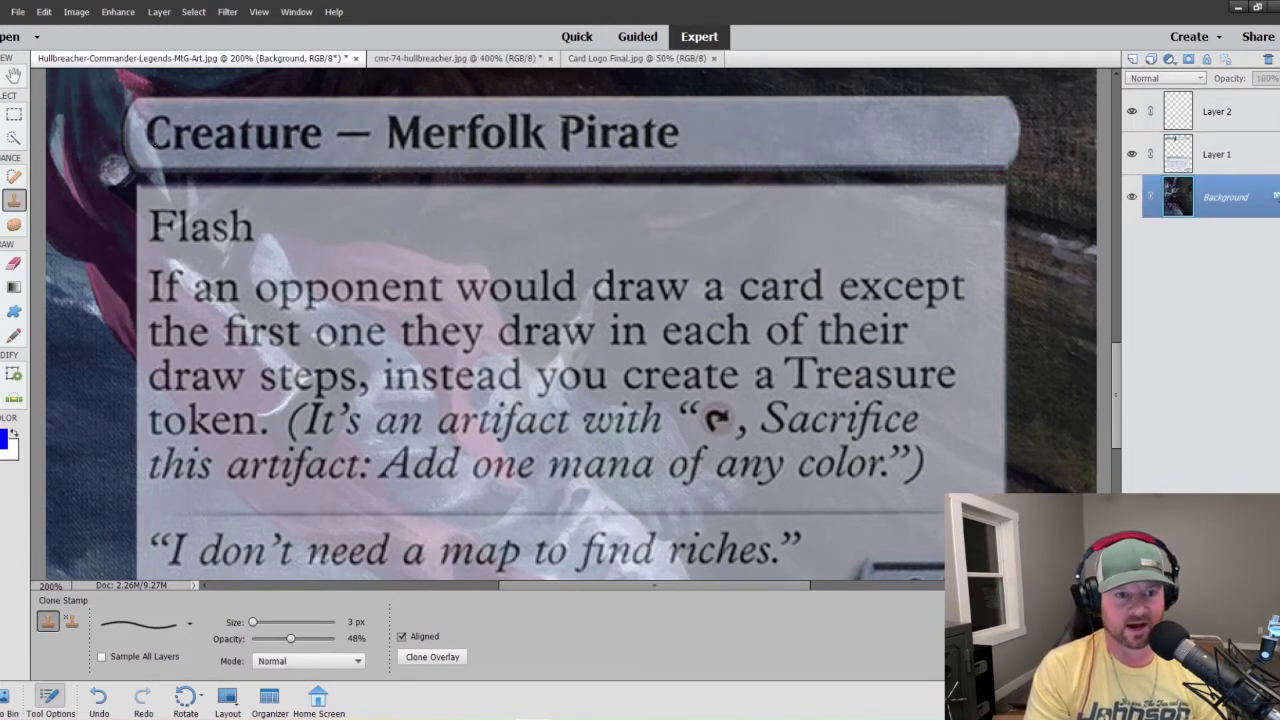
{"action": "left_click", "coordinate": [14, 138]}
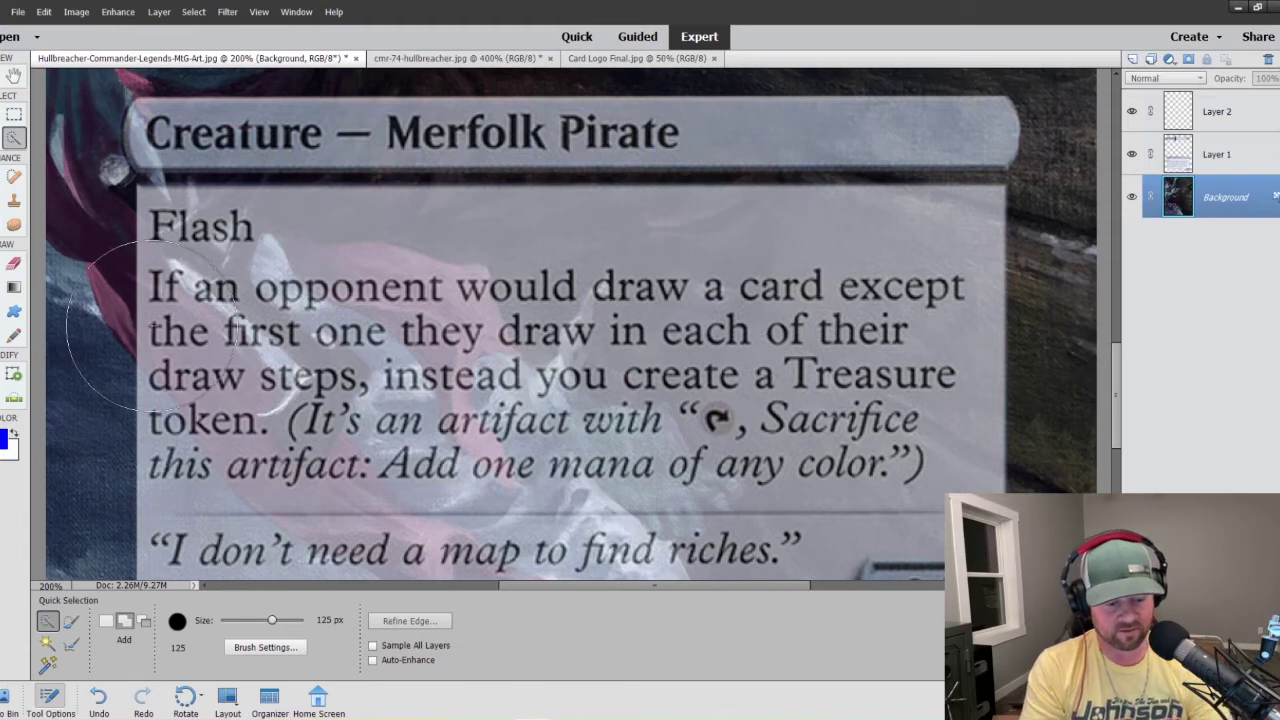
{"action": "key", "text": "bracketleft"}
{"action": "key", "text": "bracketleft"}
{"action": "key", "text": "bracketleft"}
{"action": "key", "text": "bracketleft"}
{"action": "key", "text": "bracketleft"}
{"action": "key", "text": "bracketleft"}
{"action": "key", "text": "bracketleft"}
{"action": "key", "text": "bracketleft"}
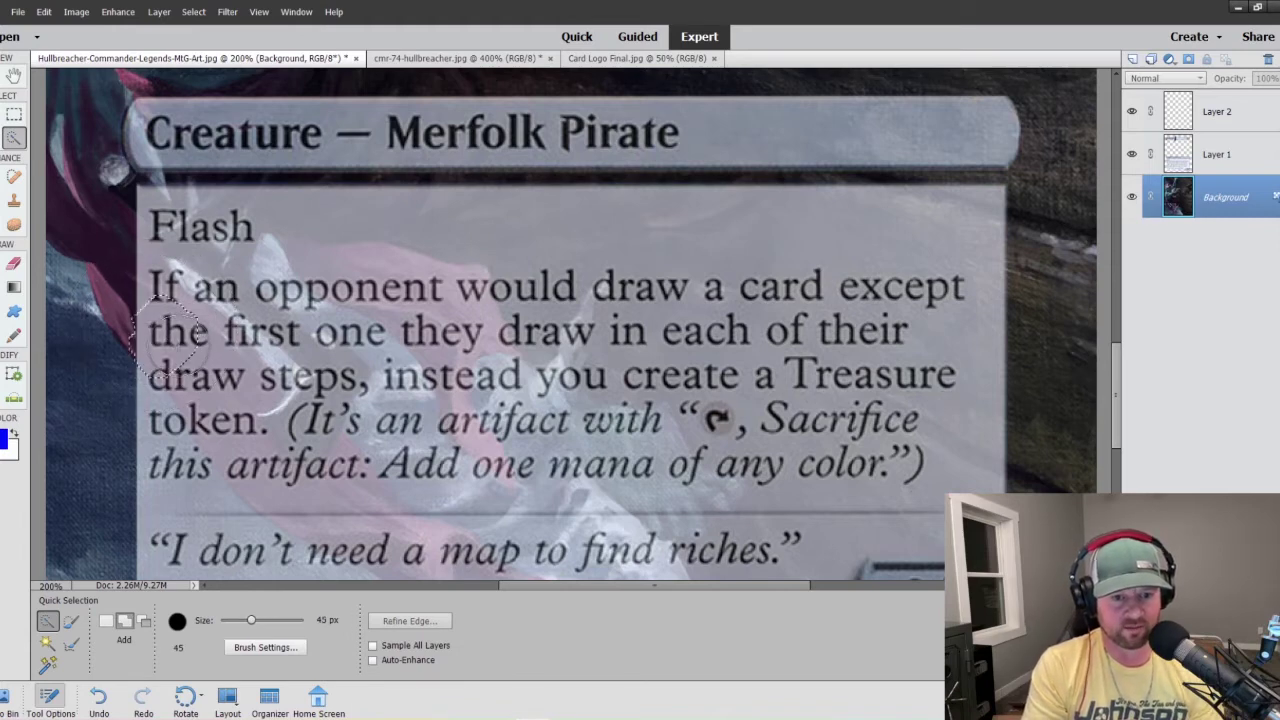
{"action": "mouse_move", "coordinate": [170, 335]}
{"action": "left_mouse_down"}
{"action": "mouse_move", "coordinate": [285, 400]}
{"action": "mouse_move", "coordinate": [300, 365]}
{"action": "mouse_move", "coordinate": [180, 285]}
{"action": "left_mouse_up"}
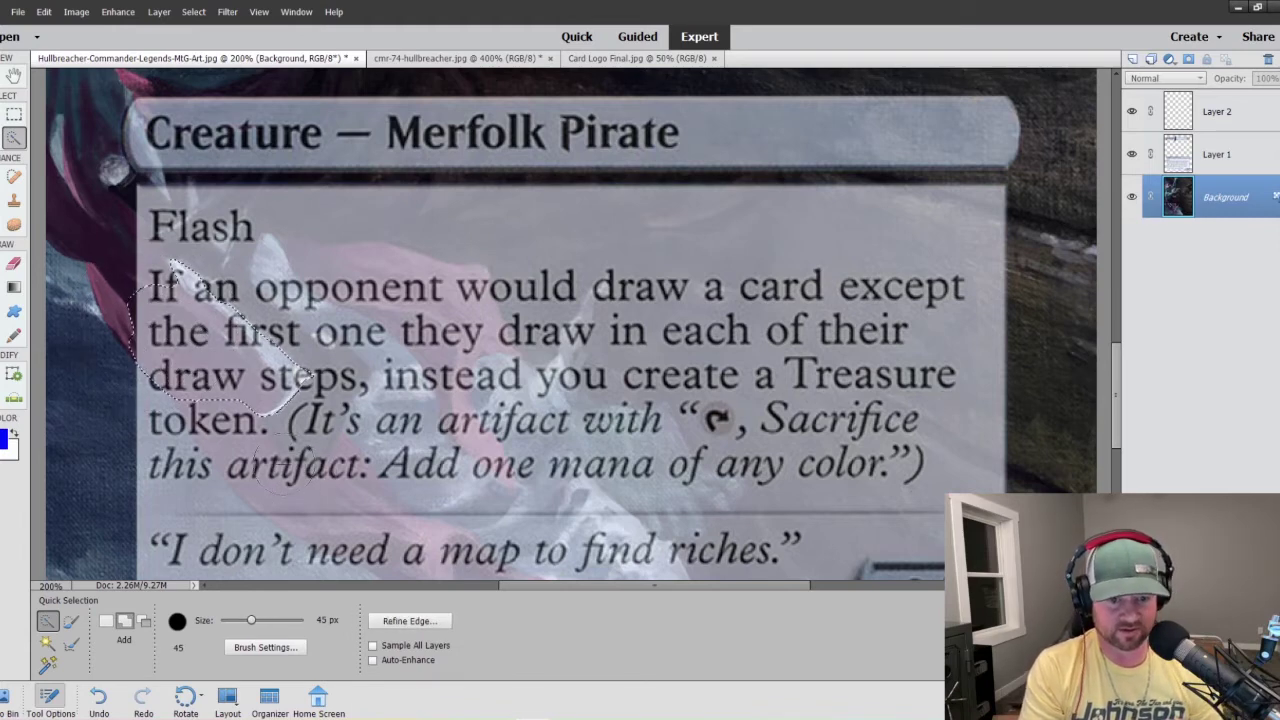
{"action": "key", "text": "ctrl+z"}
- Try selecting the whole red cloth on the Background layer with a 15 px Quick Selection brush, and clear the selection
{"action": "key", "text": "alt+bracketright"}
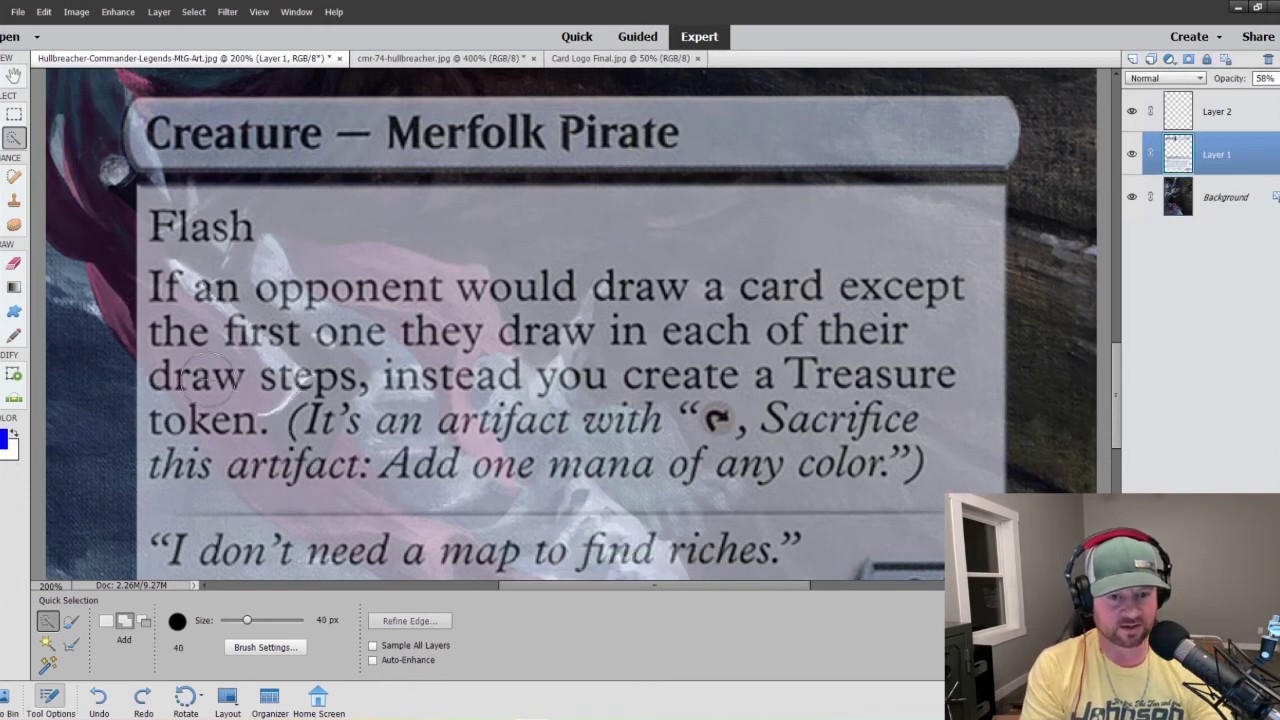
{"action": "key", "text": "bracketleft"}
{"action": "key", "text": "bracketleft"}
{"action": "key", "text": "bracketleft"}
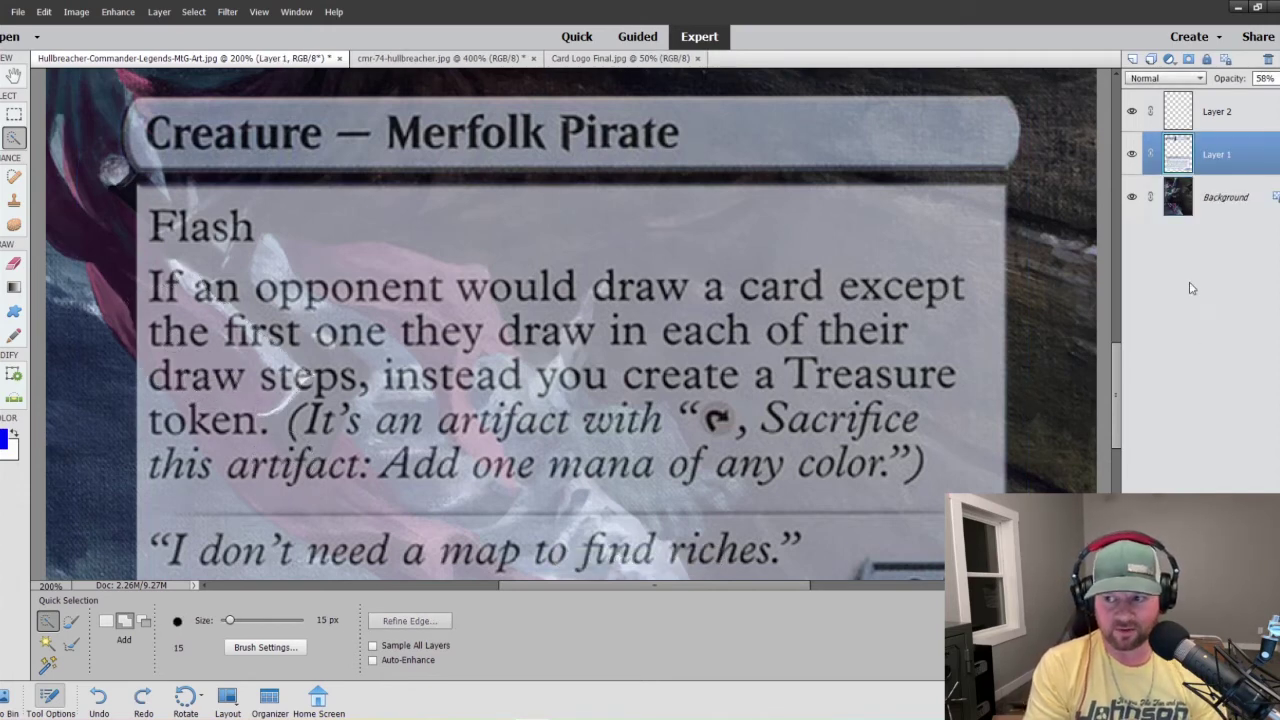
{"action": "key", "text": "alt+bracketleft"}
{"action": "mouse_move", "coordinate": [193, 355]}
{"action": "left_mouse_down"}
{"action": "mouse_move", "coordinate": [222, 399]}
{"action": "mouse_move", "coordinate": [253, 378]}
{"action": "mouse_move", "coordinate": [207, 278]}
{"action": "mouse_move", "coordinate": [243, 450]}
{"action": "mouse_move", "coordinate": [222, 425]}
{"action": "mouse_move", "coordinate": [275, 493]}
{"action": "mouse_move", "coordinate": [312, 513]}
{"action": "mouse_move", "coordinate": [333, 520]}
{"action": "mouse_move", "coordinate": [345, 473]}
{"action": "left_mouse_up"}
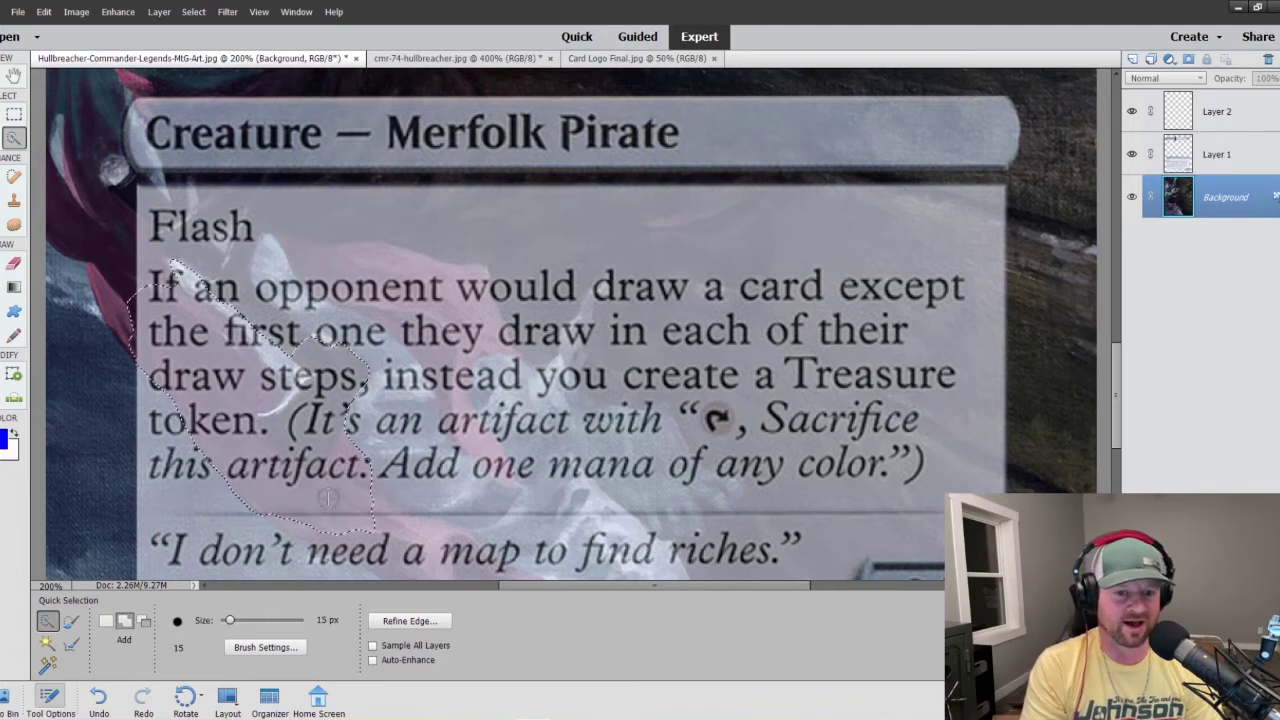
{"action": "scroll", "coordinate": [258, 430], "scroll_direction": "down", "scroll_amount": 2}
{"action": "left_click_drag", "start_coordinate": [372, 460], "coordinate": [482, 482]}
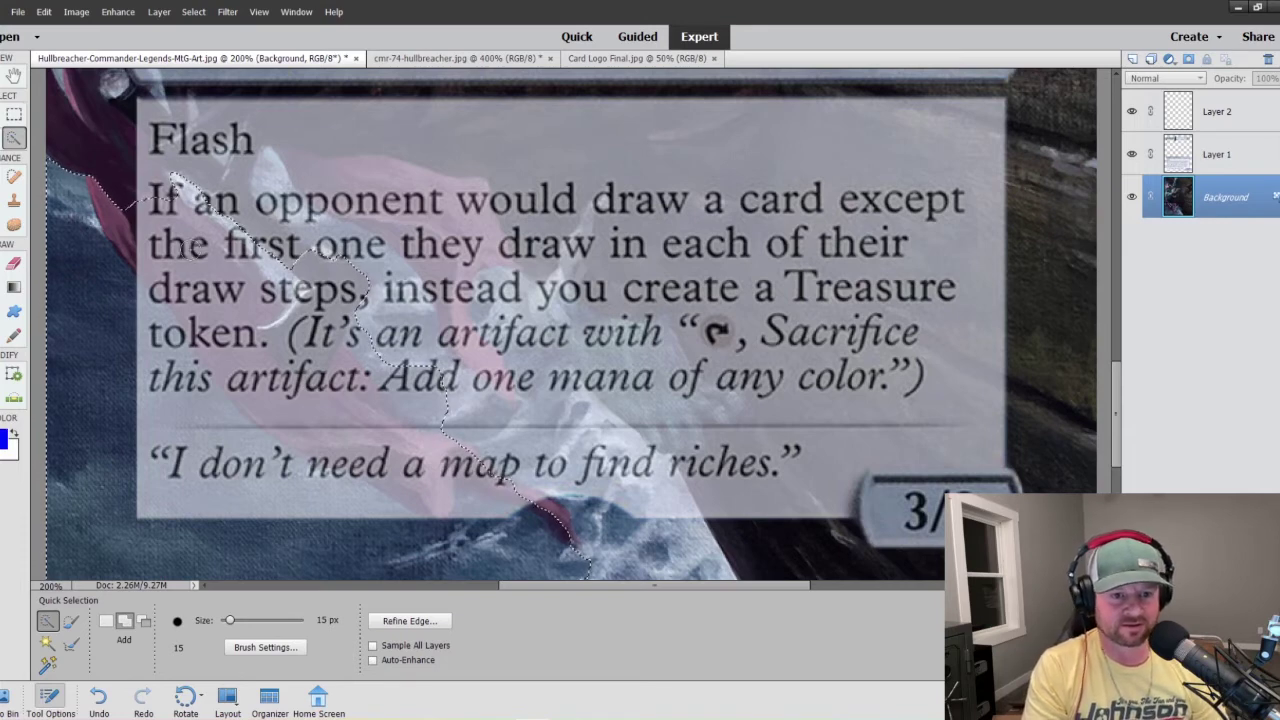
{"action": "right_click", "coordinate": [210, 259]}
{"action": "left_click", "coordinate": [225, 262]}
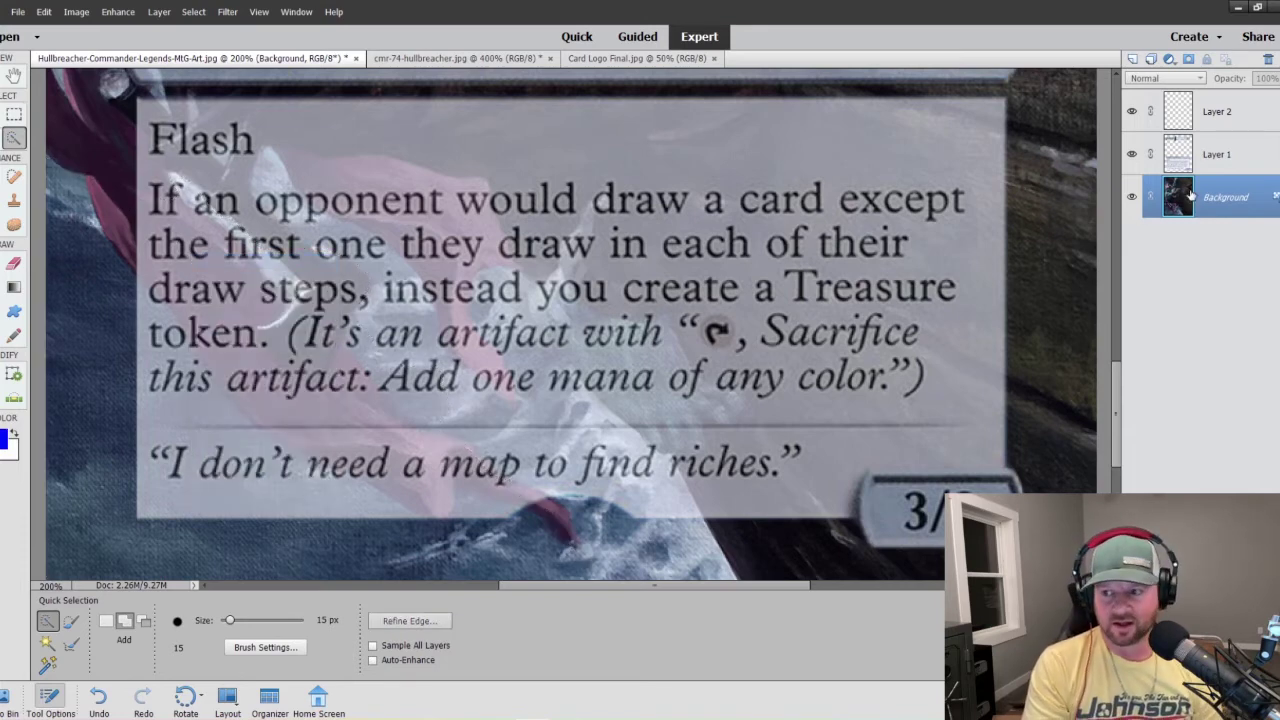
- Bring the red cloth out over the text box on Layer 1 with a 30 px Clone Stamp at 48% opacity, down to its lower tip
{"action": "left_click", "coordinate": [1197, 155]}
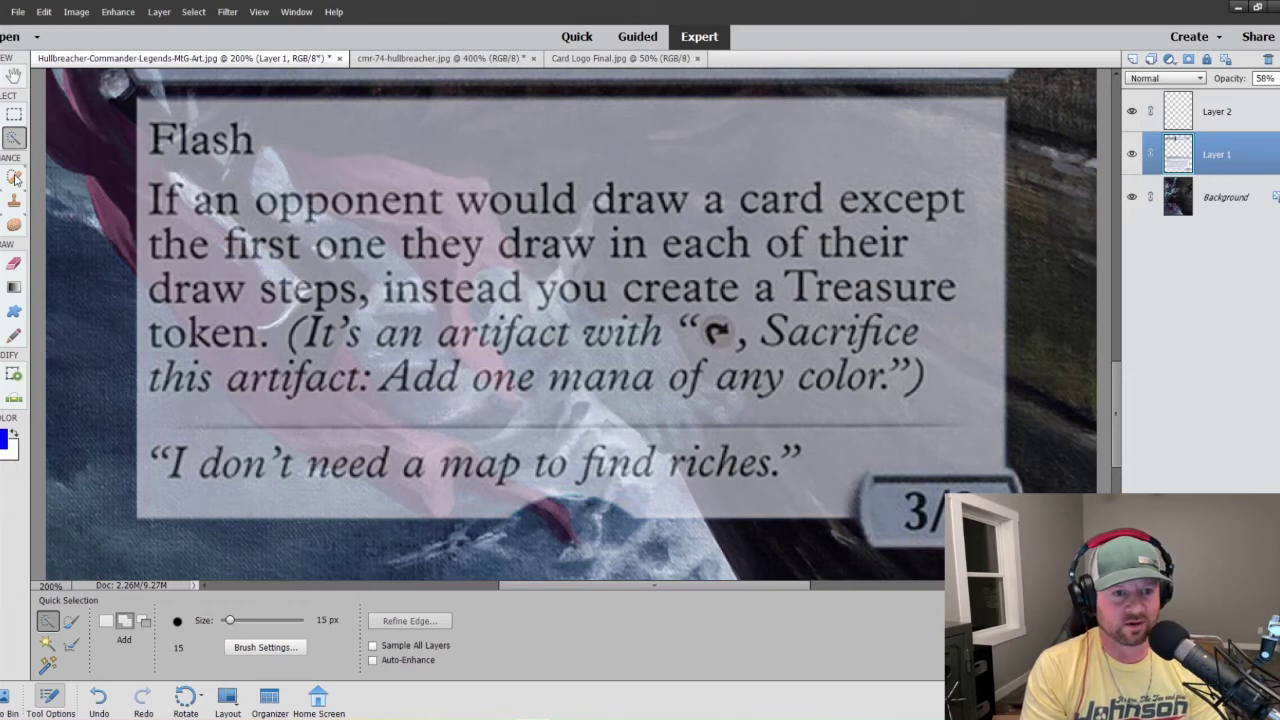
{"action": "left_click", "coordinate": [16, 204]}
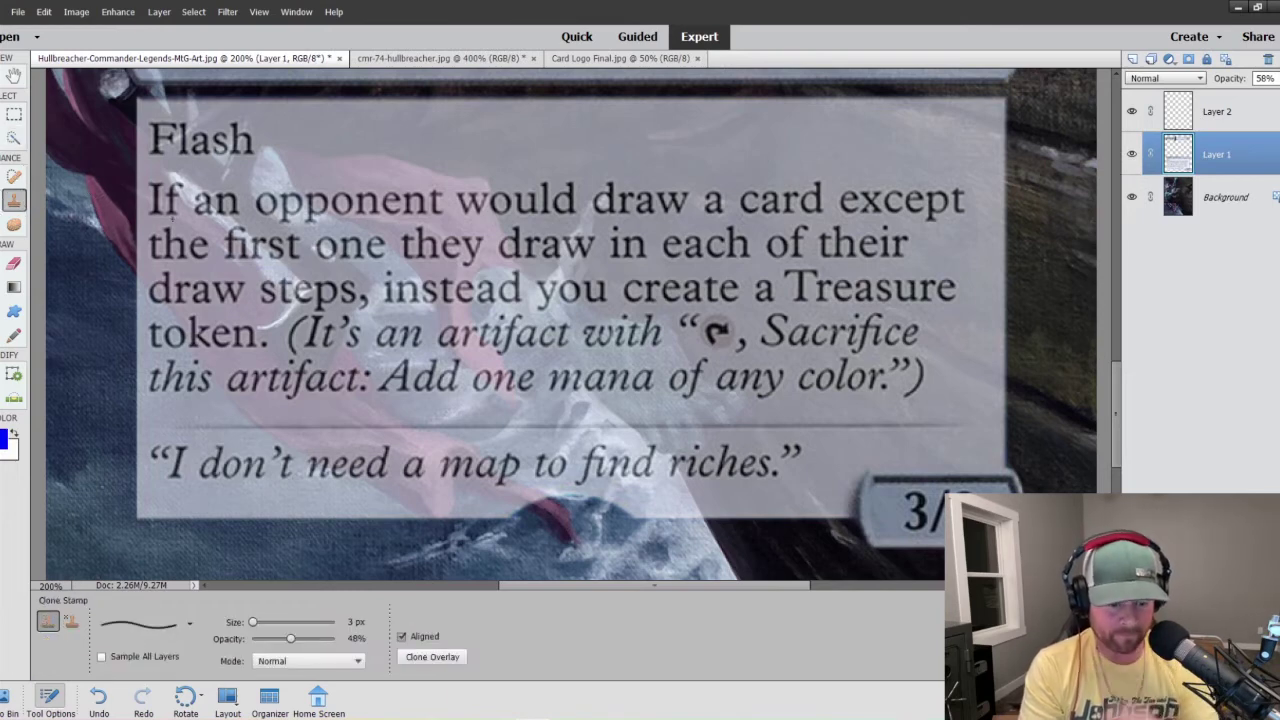
{"action": "key", "text": "bracketright"}
{"action": "key", "text": "bracketright"}
{"action": "key", "text": "bracketright"}
{"action": "key", "text": "bracketright"}
{"action": "key", "text": "bracketright"}
{"action": "key", "text": "bracketright"}
{"action": "key", "text": "bracketright"}
{"action": "key", "text": "bracketright"}
{"action": "key", "text": "bracketright"}
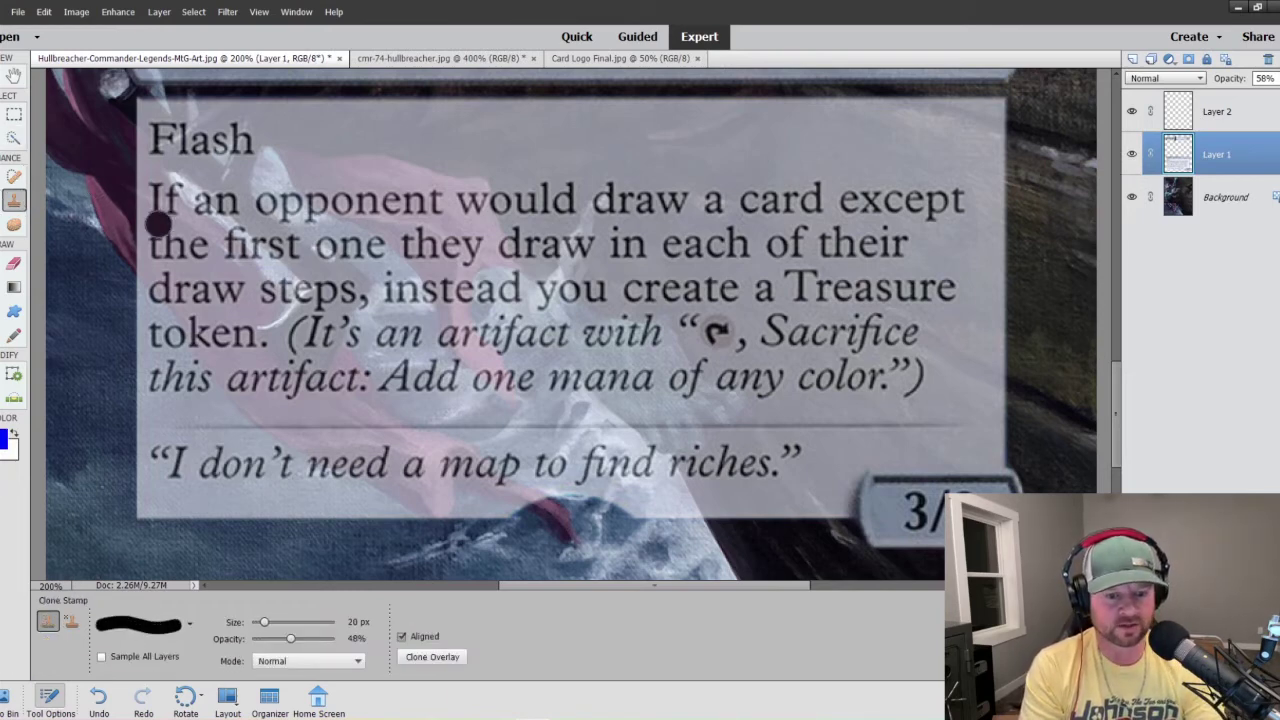
{"action": "key", "text": "bracketright"}
{"action": "key", "text": "bracketright"}
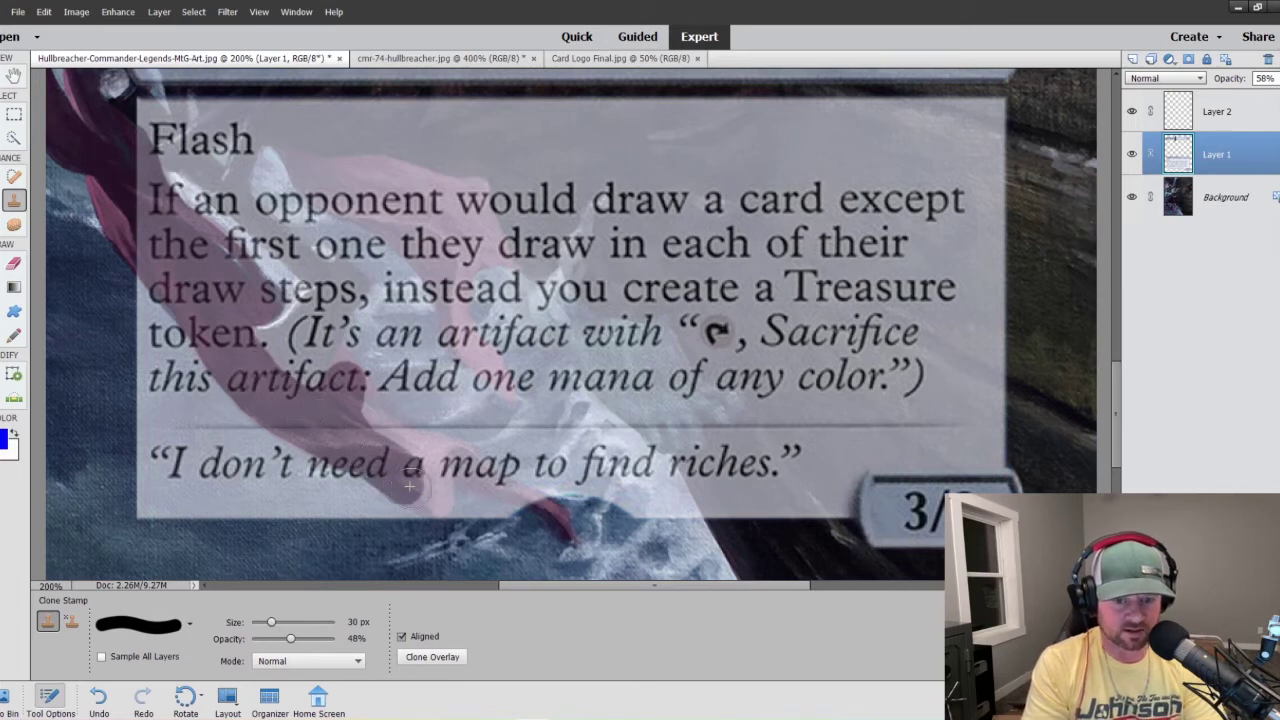
{"action": "mouse_move", "coordinate": [433, 502]}
{"action": "left_mouse_down"}
{"action": "mouse_move", "coordinate": [416, 447]}
{"action": "mouse_move", "coordinate": [355, 397]}
{"action": "left_mouse_up"}
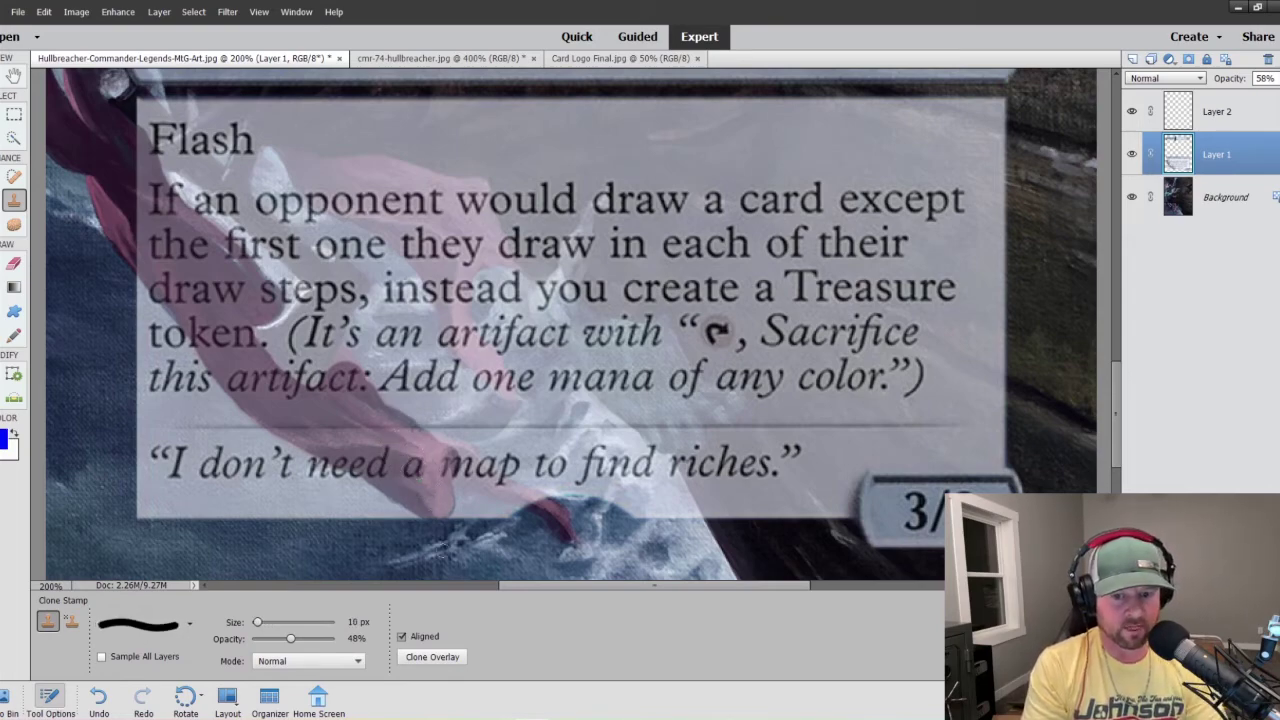
- Try cloning over the red cloth below "artifact" on Layer 1 with a 10 px Clone Stamp
{"action": "key", "text": "ctrl+equal"}
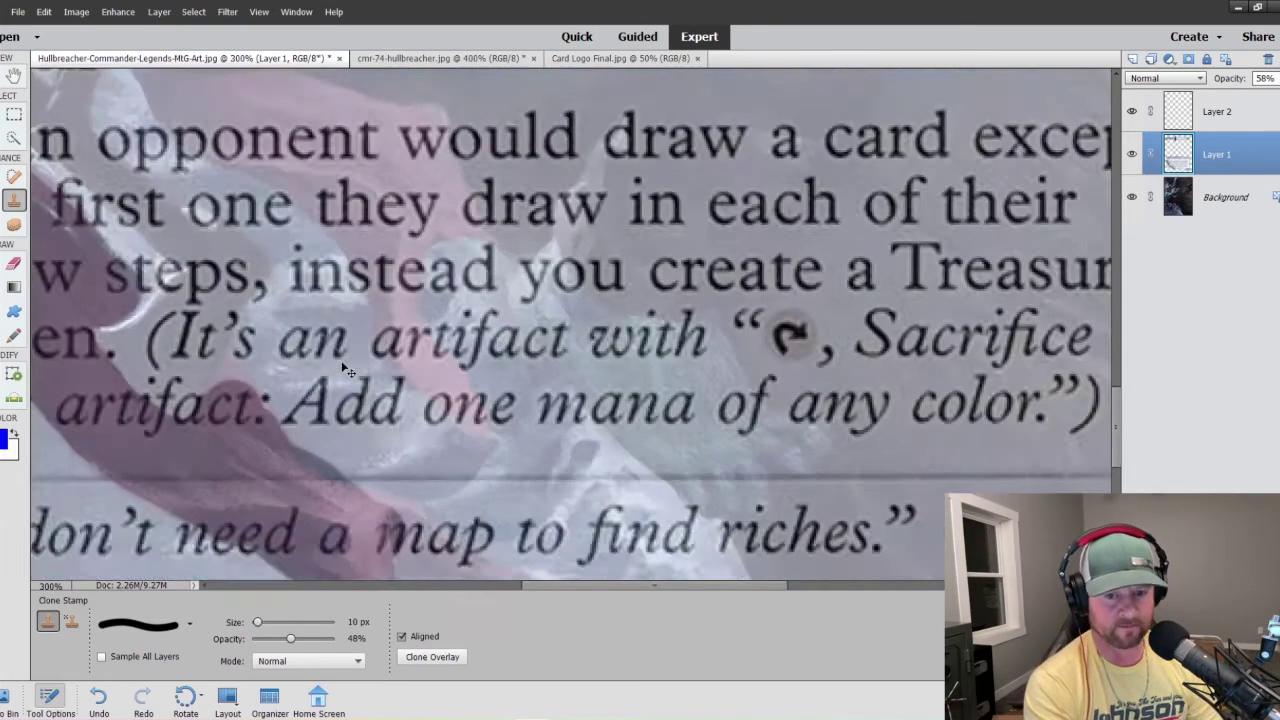
{"action": "key", "text": "ctrl+equal"}
{"action": "scroll", "coordinate": [175, 530], "scroll_direction": "down", "scroll_amount": 1}
{"action": "scroll", "coordinate": [176, 531], "scroll_direction": "down", "scroll_amount": 1}
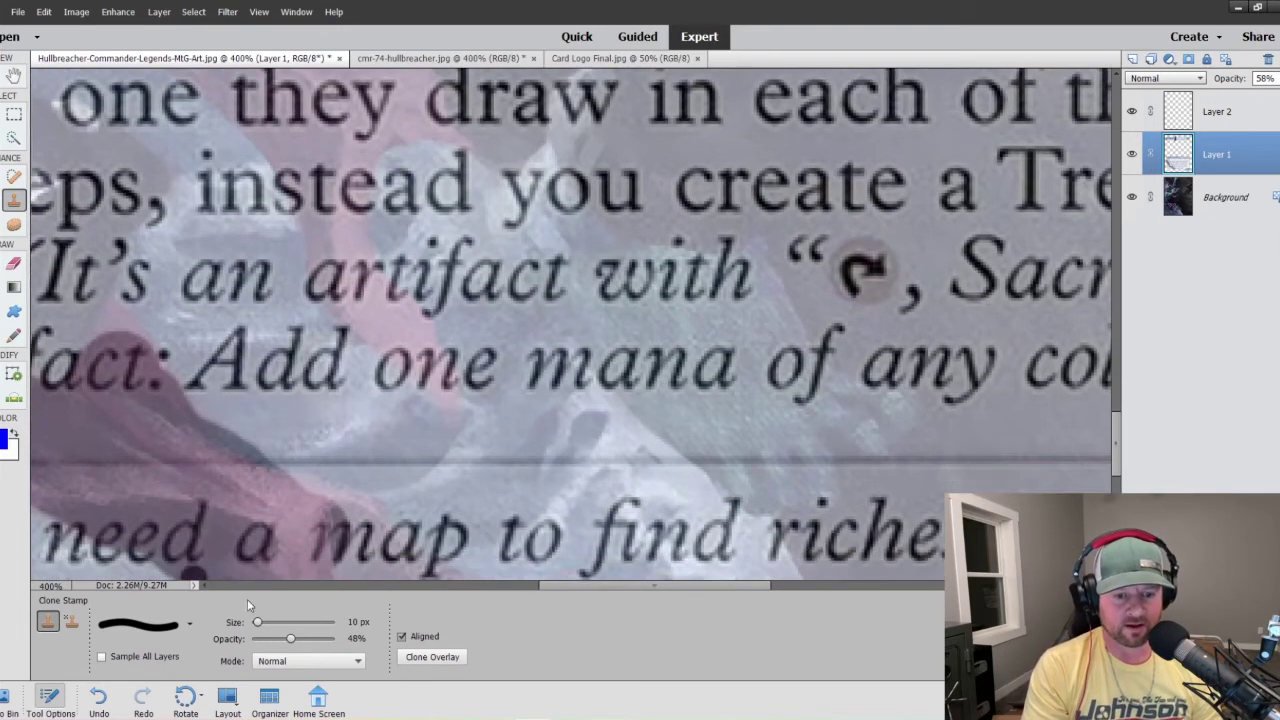
{"action": "left_click_drag", "start_coordinate": [557, 586], "coordinate": [450, 586]}
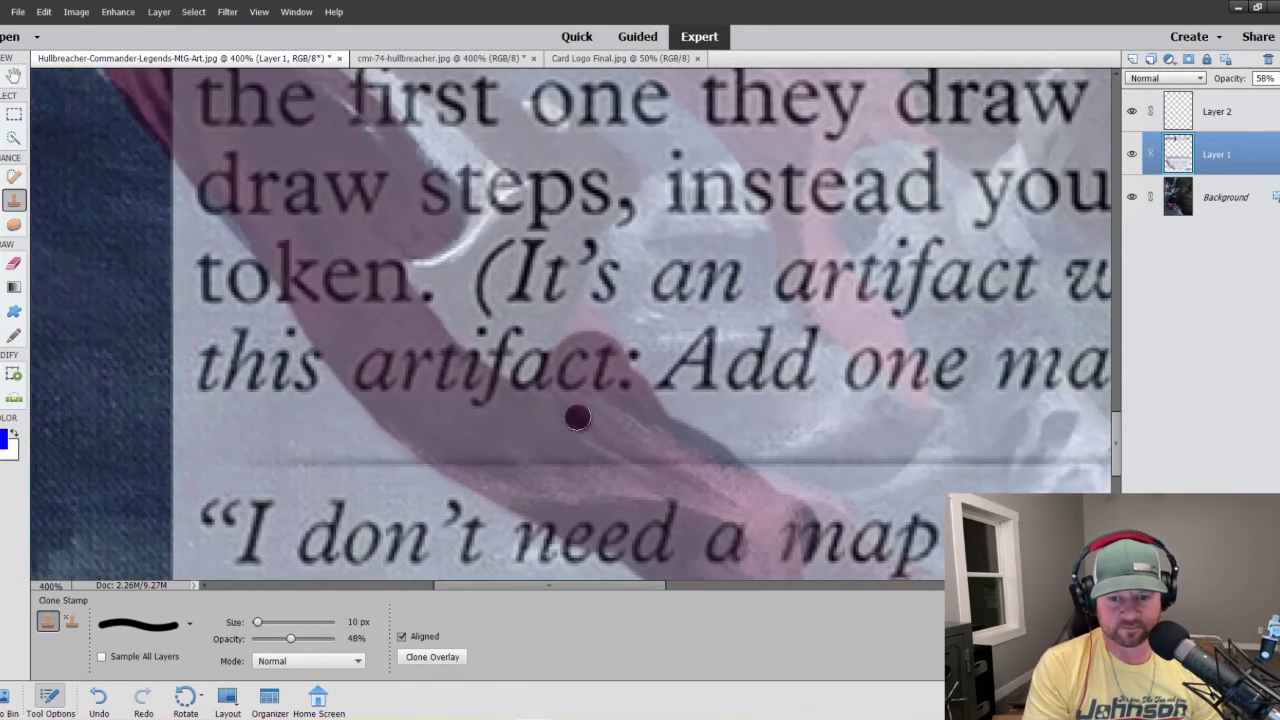
{"action": "mouse_move", "coordinate": [577, 414]}
{"action": "left_mouse_down"}
{"action": "mouse_move", "coordinate": [552, 432]}
{"action": "mouse_move", "coordinate": [576, 452]}
{"action": "left_mouse_up"}
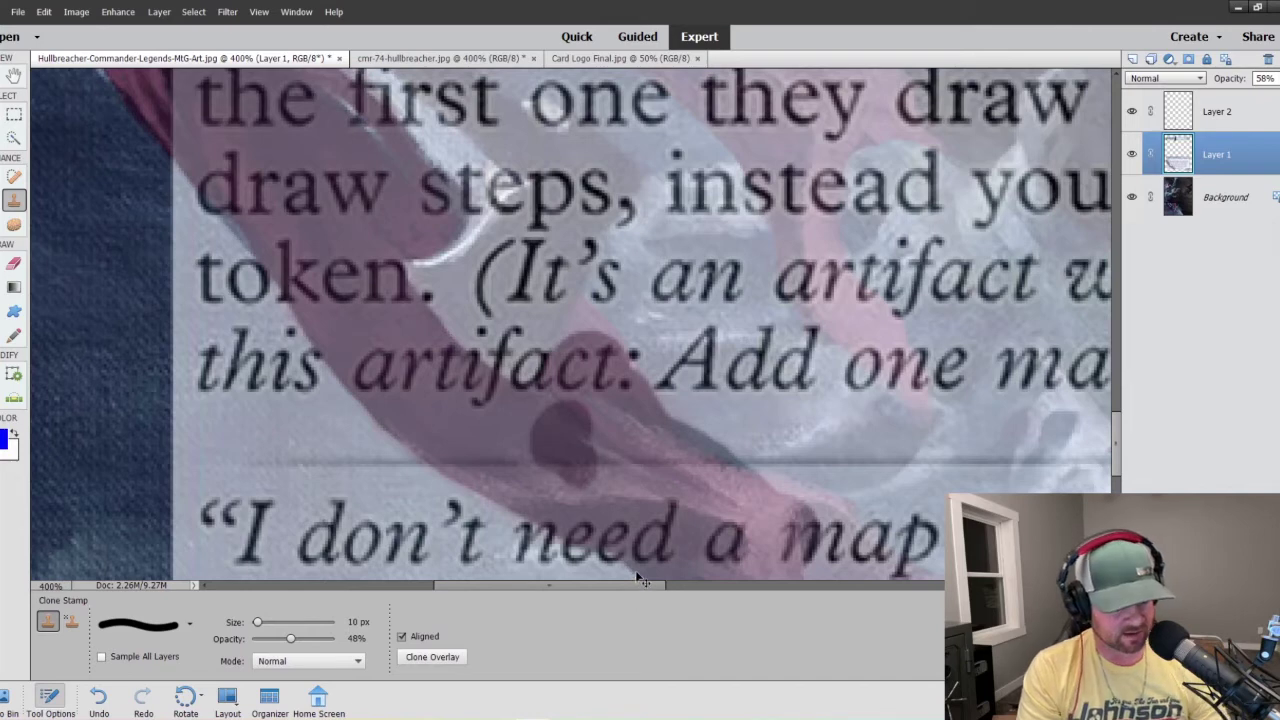
{"action": "key", "text": "ctrl+z"}
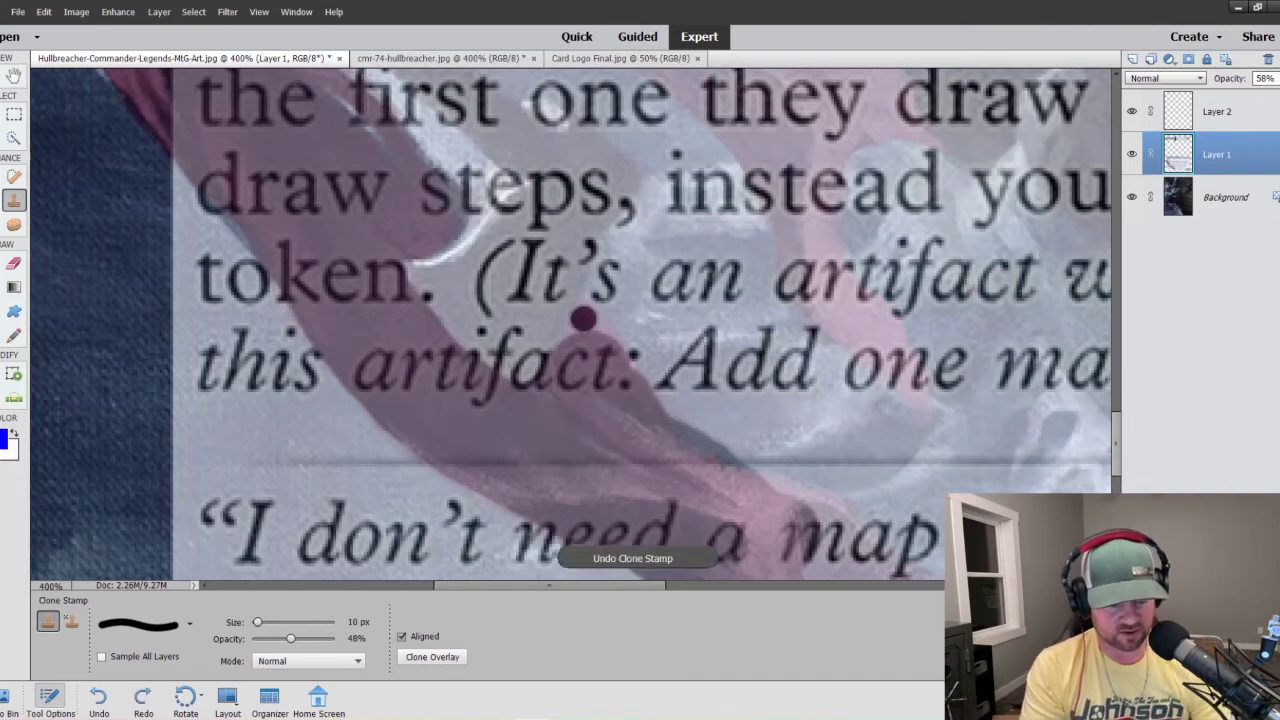
- Bring out the cloth's pointed fold above "artifact" on Layer 1 with a 4 px Clone Stamp at 48% opacity
{"action": "key", "text": "bracketleft"}
{"action": "key", "text": "bracketleft"}
{"action": "key", "text": "bracketleft"}
{"action": "key", "text": "bracketleft"}
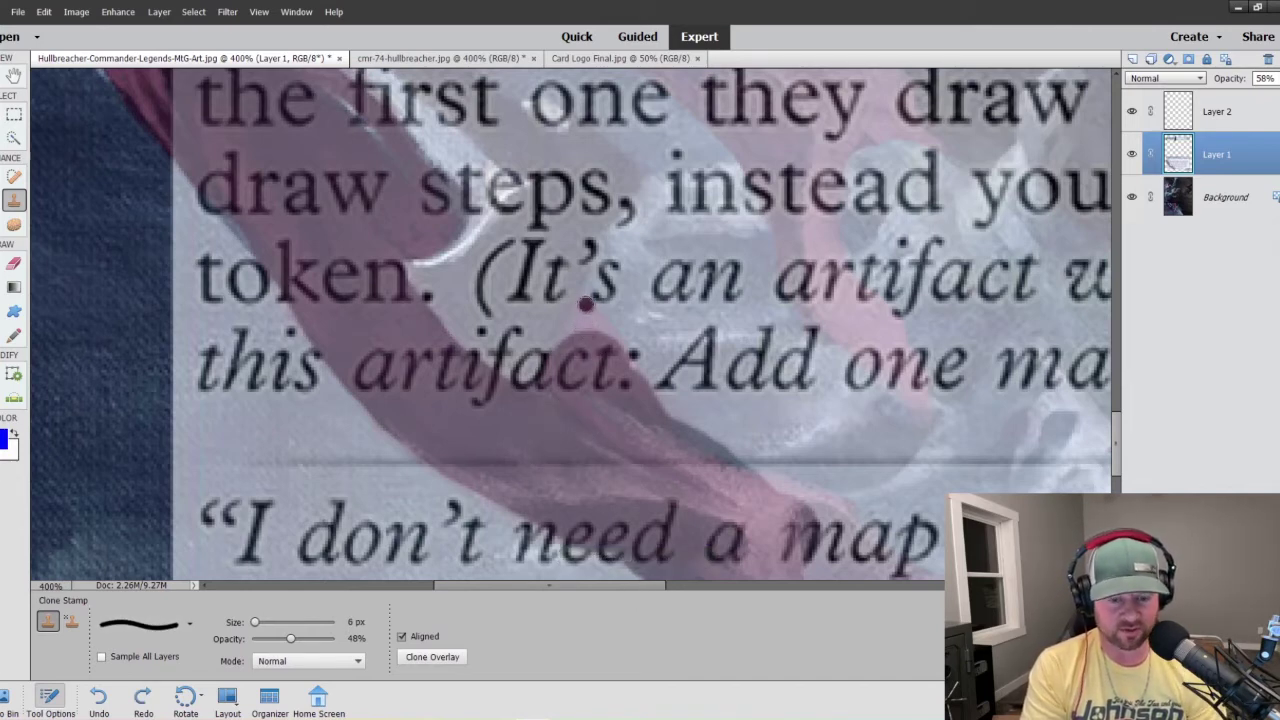
{"action": "key", "text": "bracketleft"}
{"action": "key", "text": "bracketleft"}
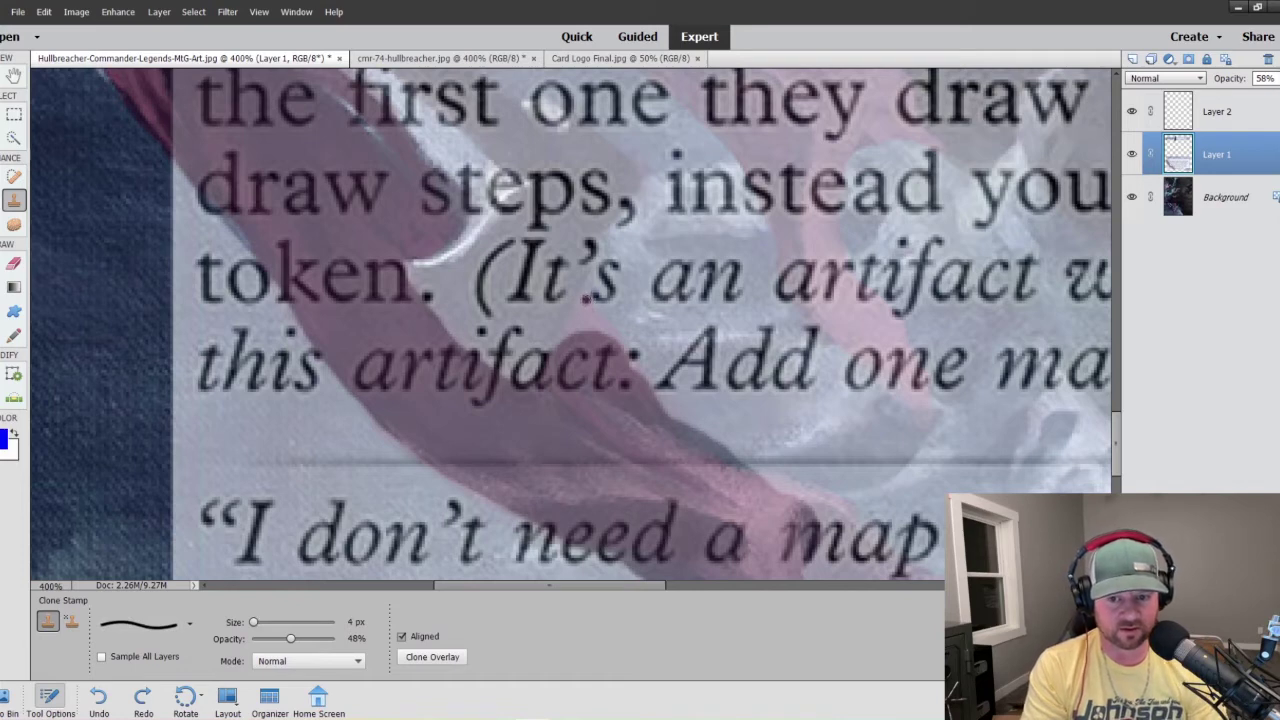
{"action": "left_click_drag", "start_coordinate": [588, 300], "coordinate": [608, 332]}
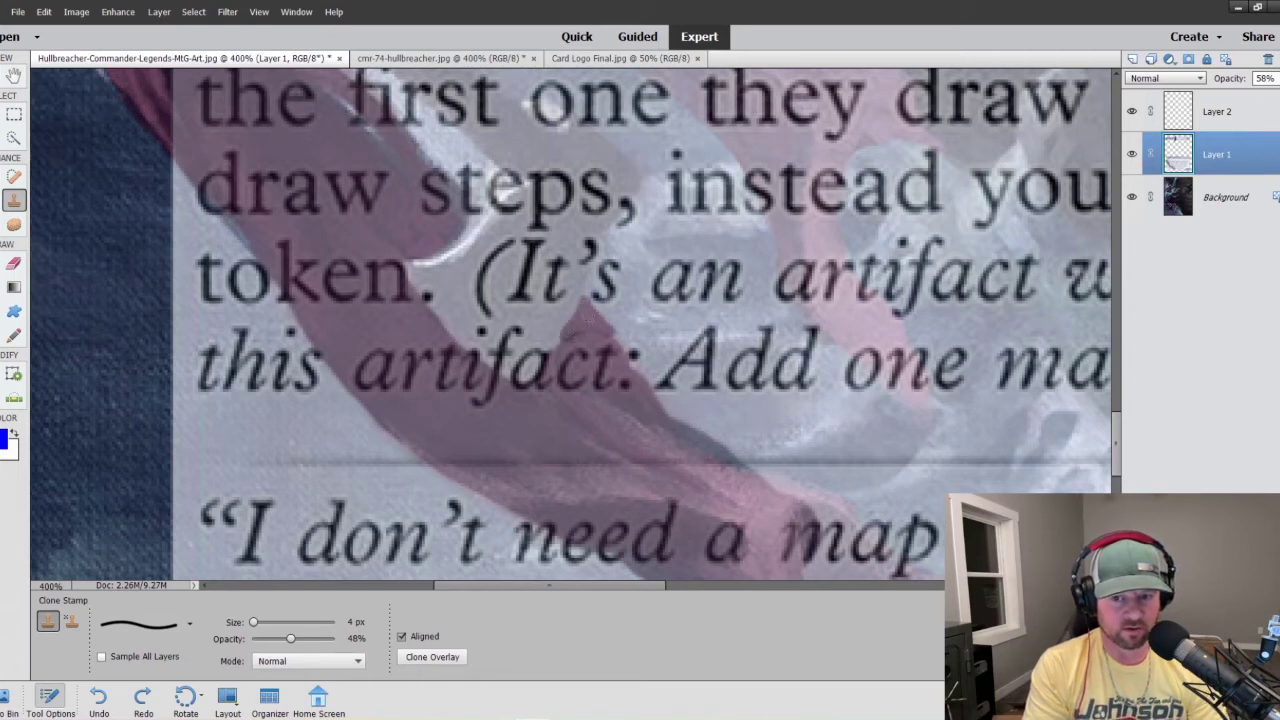
{"action": "left_click", "coordinate": [605, 328]}
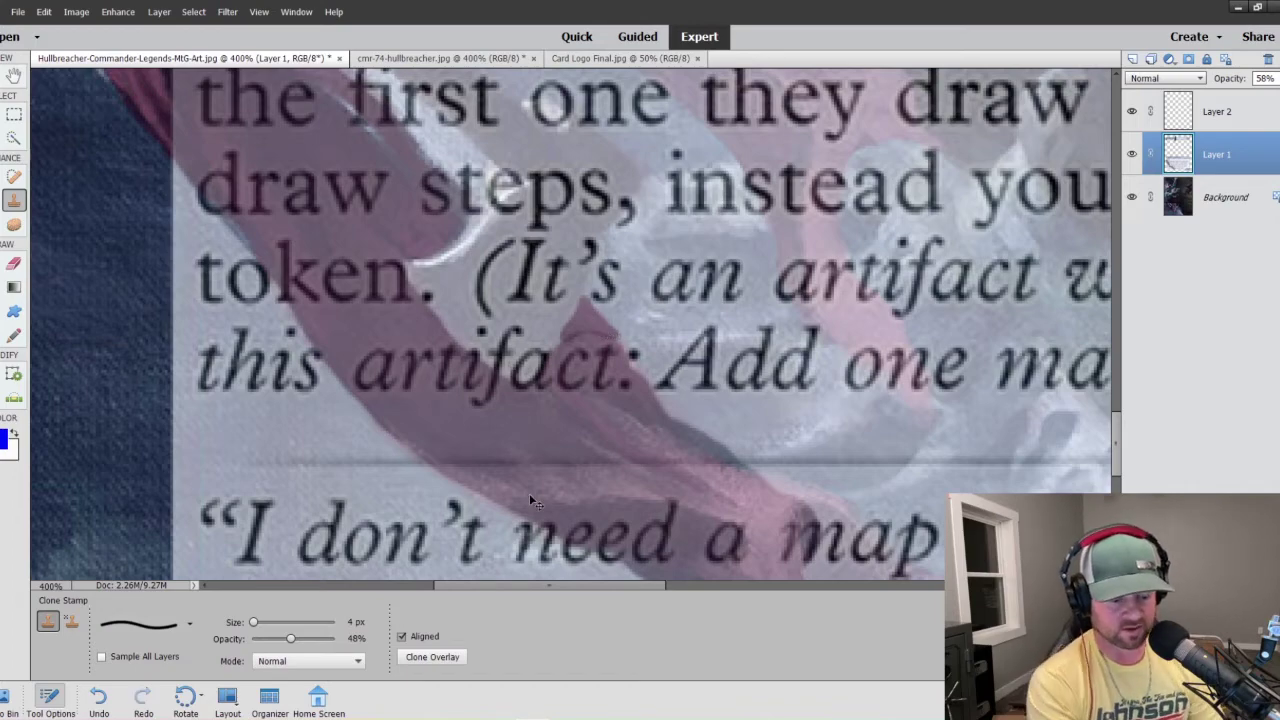
{"action": "key", "text": "ctrl+1"}
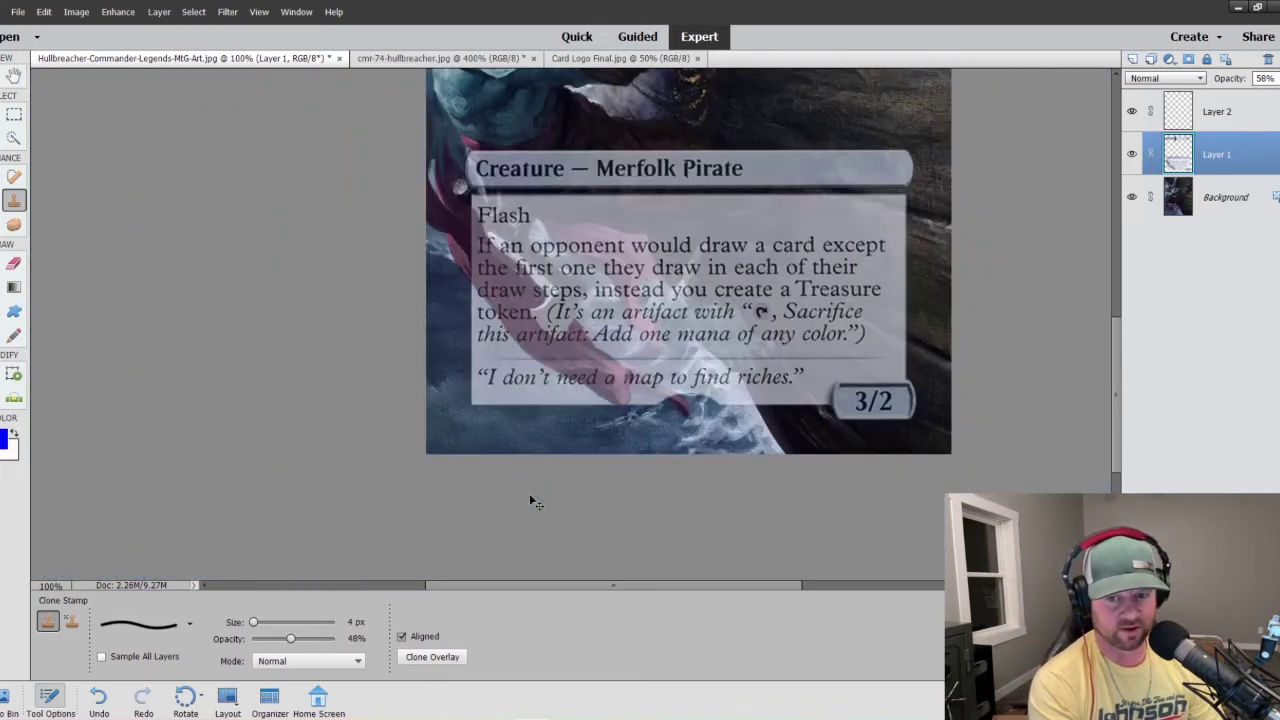
{"action": "key", "text": "ctrl+minus"}
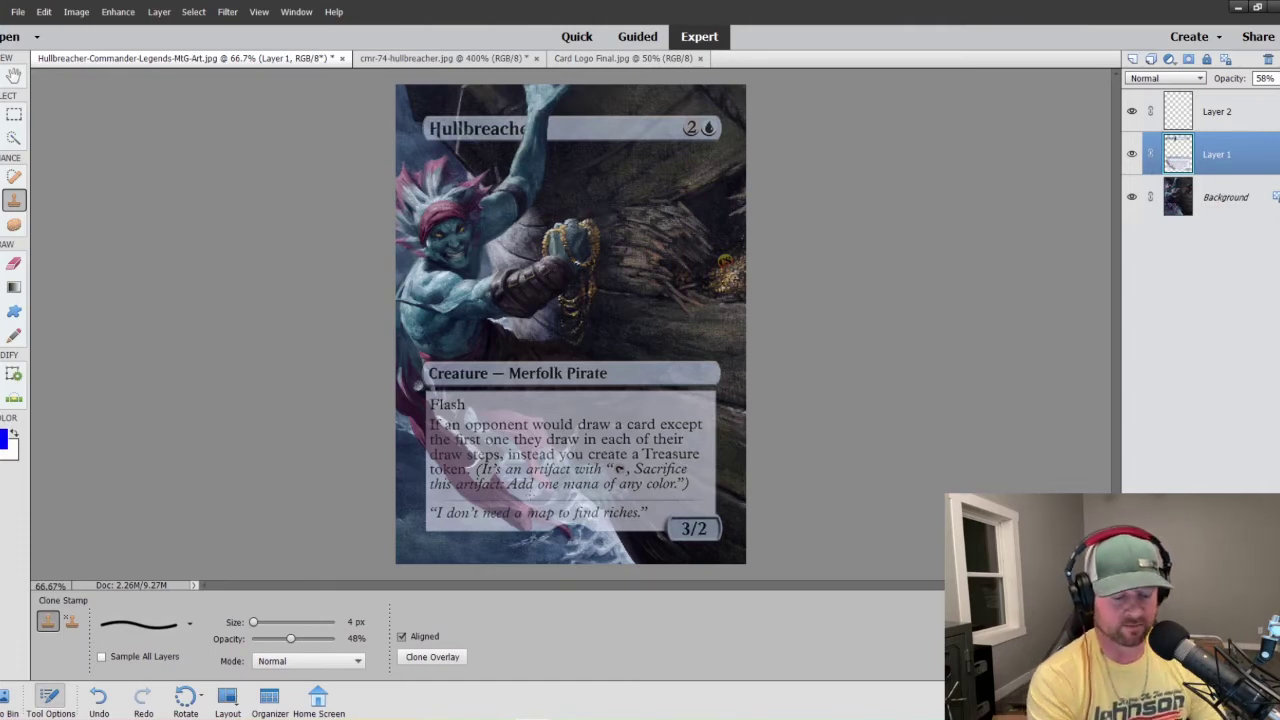
- Try lowering Layer 1's opacity to 27% to judge the artwork through the rules text box
{"action": "key", "text": "ctrl+equal"}
{"action": "key", "text": "ctrl+equal"}
{"action": "scroll", "coordinate": [530, 493], "scroll_direction": "down", "scroll_amount": 5}
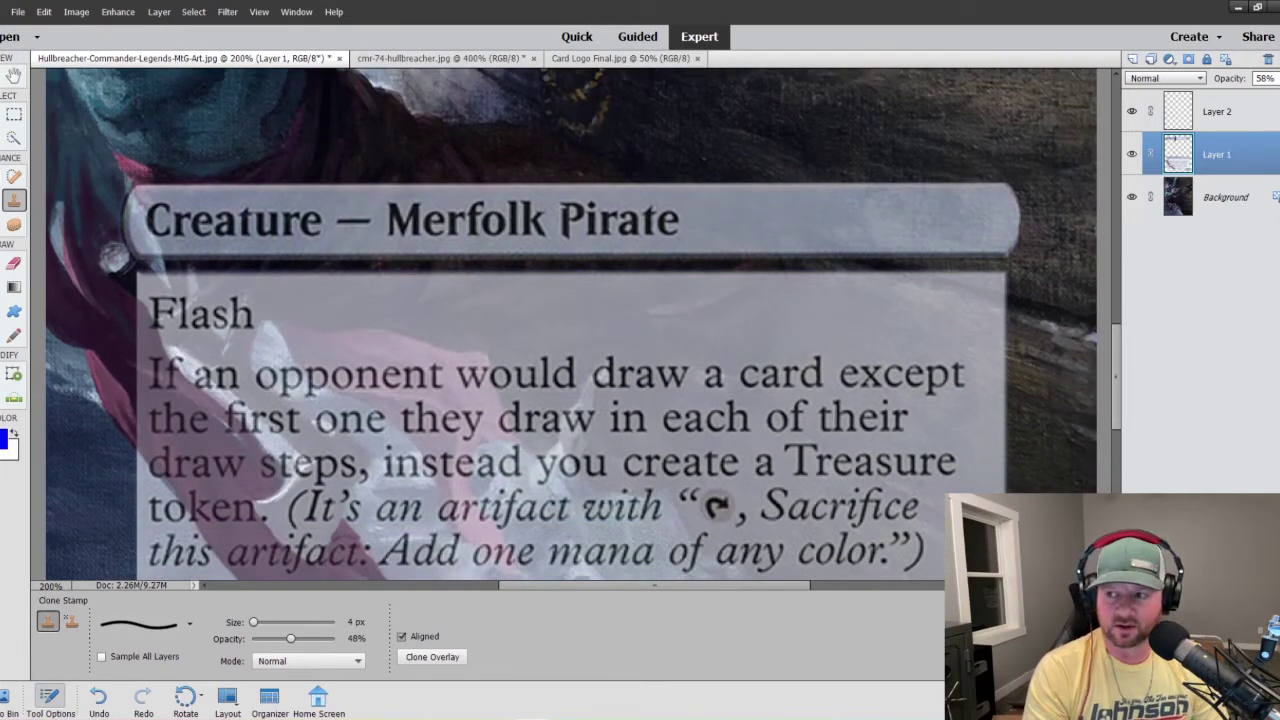
{"action": "left_click", "coordinate": [1270, 78]}
{"action": "left_click_drag", "start_coordinate": [1245, 96], "coordinate": [1243, 95]}
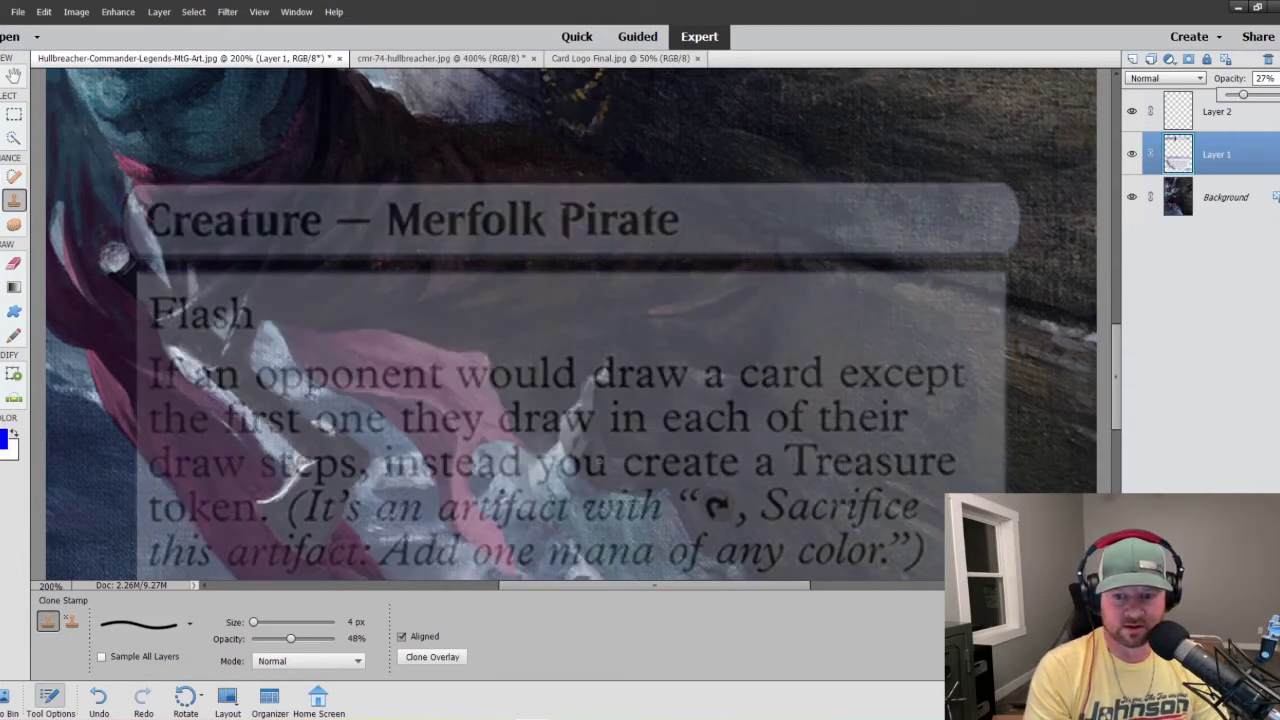
{"action": "scroll", "coordinate": [347, 280], "scroll_direction": "down", "scroll_amount": 1}
{"action": "scroll", "coordinate": [347, 280], "scroll_direction": "up", "scroll_amount": 2}
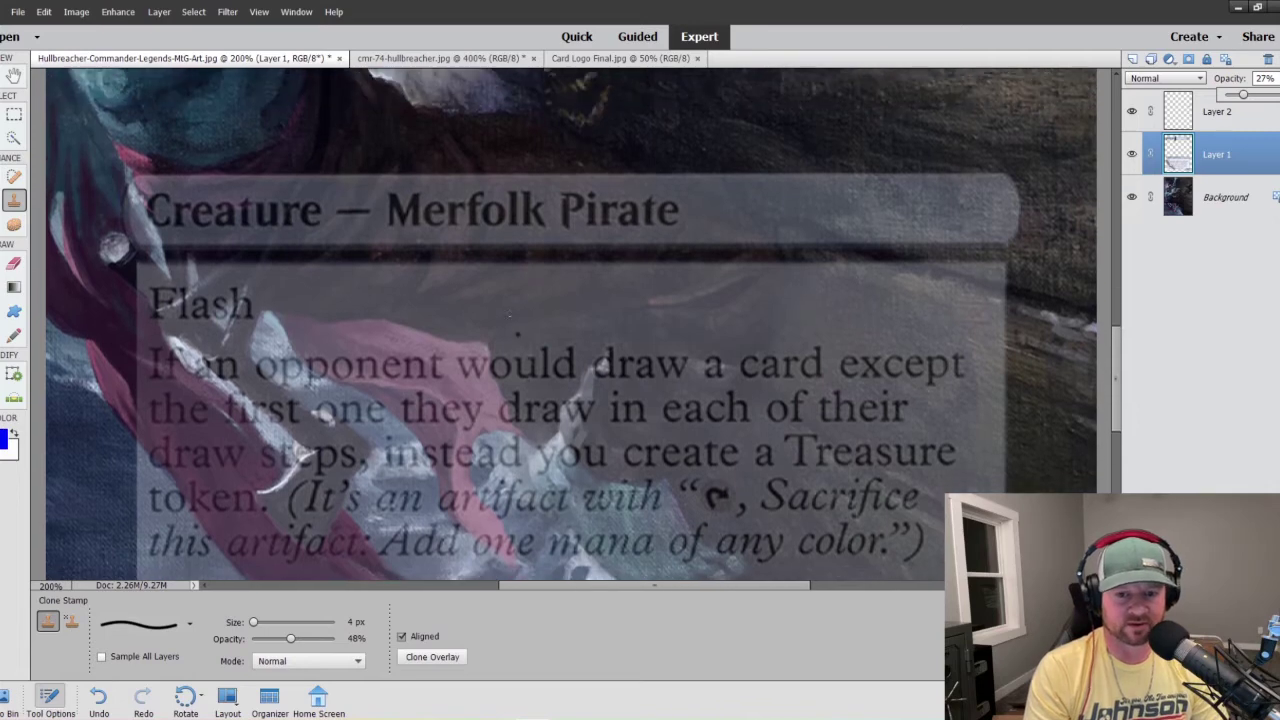
{"action": "scroll", "coordinate": [347, 280], "scroll_direction": "down", "scroll_amount": 1}
{"action": "scroll", "coordinate": [347, 280], "scroll_direction": "down", "scroll_amount": 2}
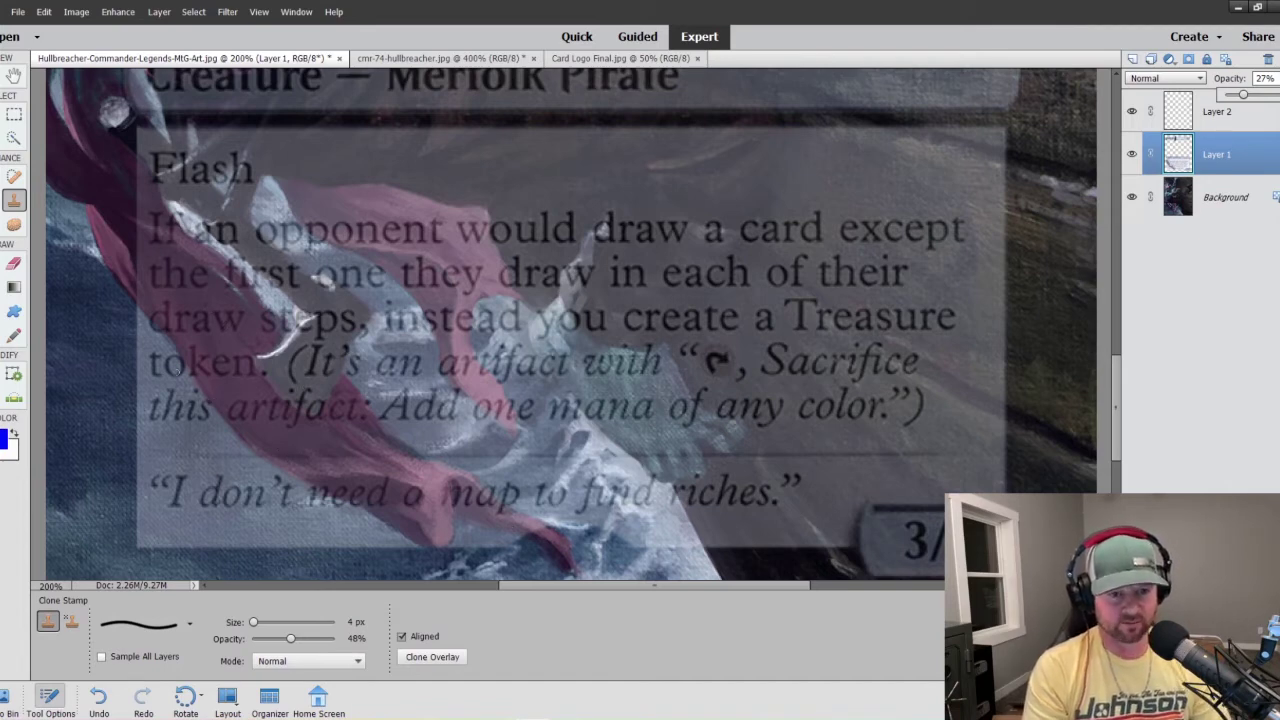
- Undo the Layer 1 opacity change and all the red cloth strokes cloned over the text box
{"action": "key", "text": "ctrl+0"}
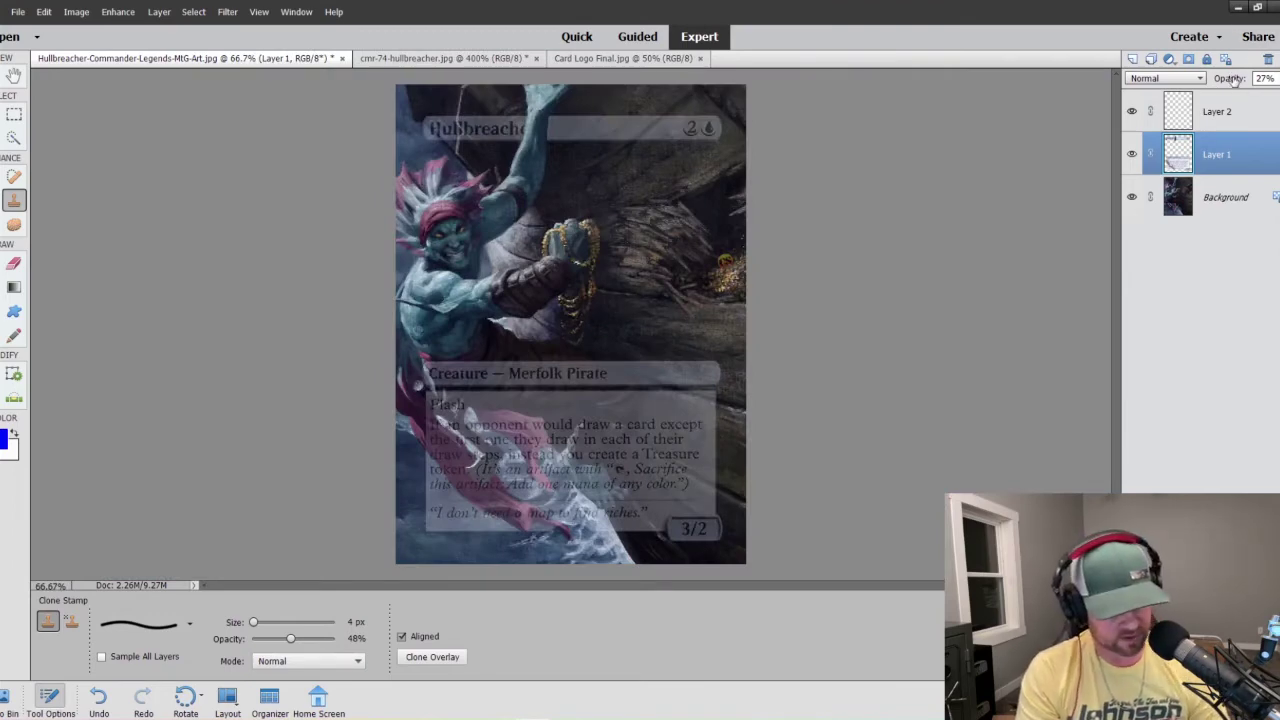
{"action": "key", "text": "ctrl+z"}
{"action": "key", "text": "ctrl+z"}
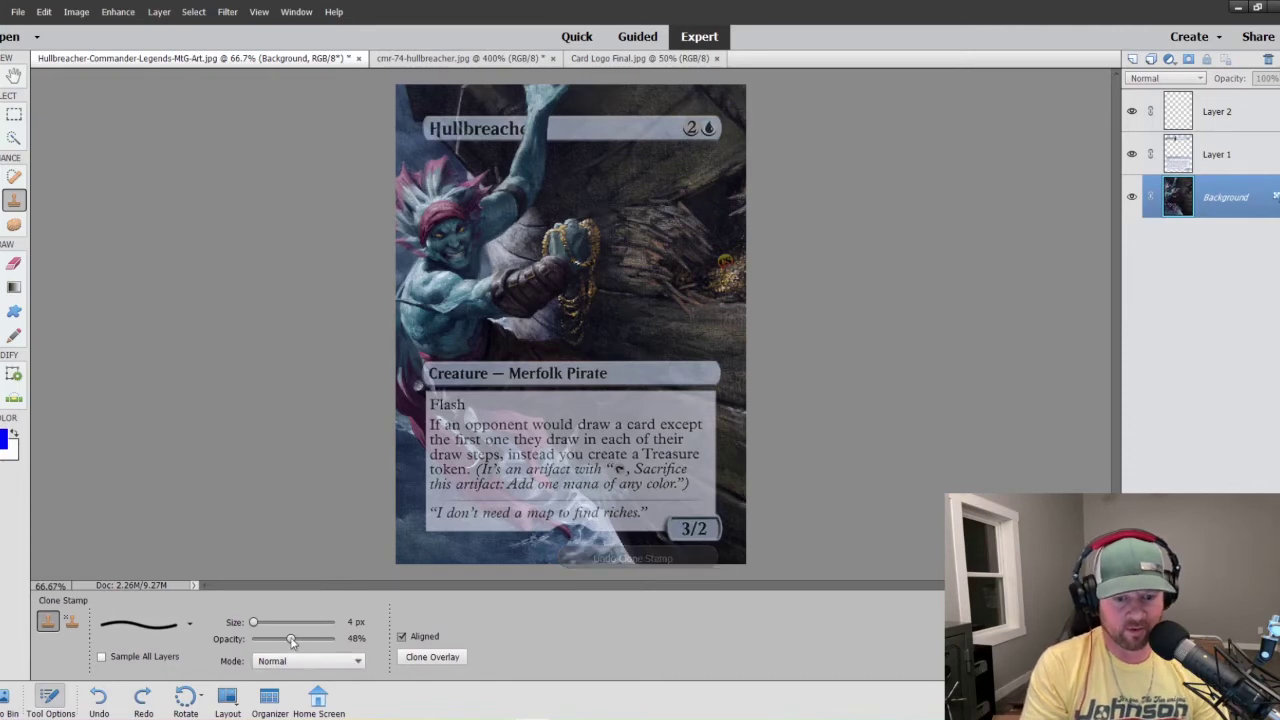
- Set the Clone Stamp's opacity to 100% for work on the rules text box
{"action": "left_click_drag", "start_coordinate": [290, 638], "coordinate": [365, 639]}
{"action": "key", "text": "ctrl+equal"}
{"action": "key", "text": "ctrl+equal"}
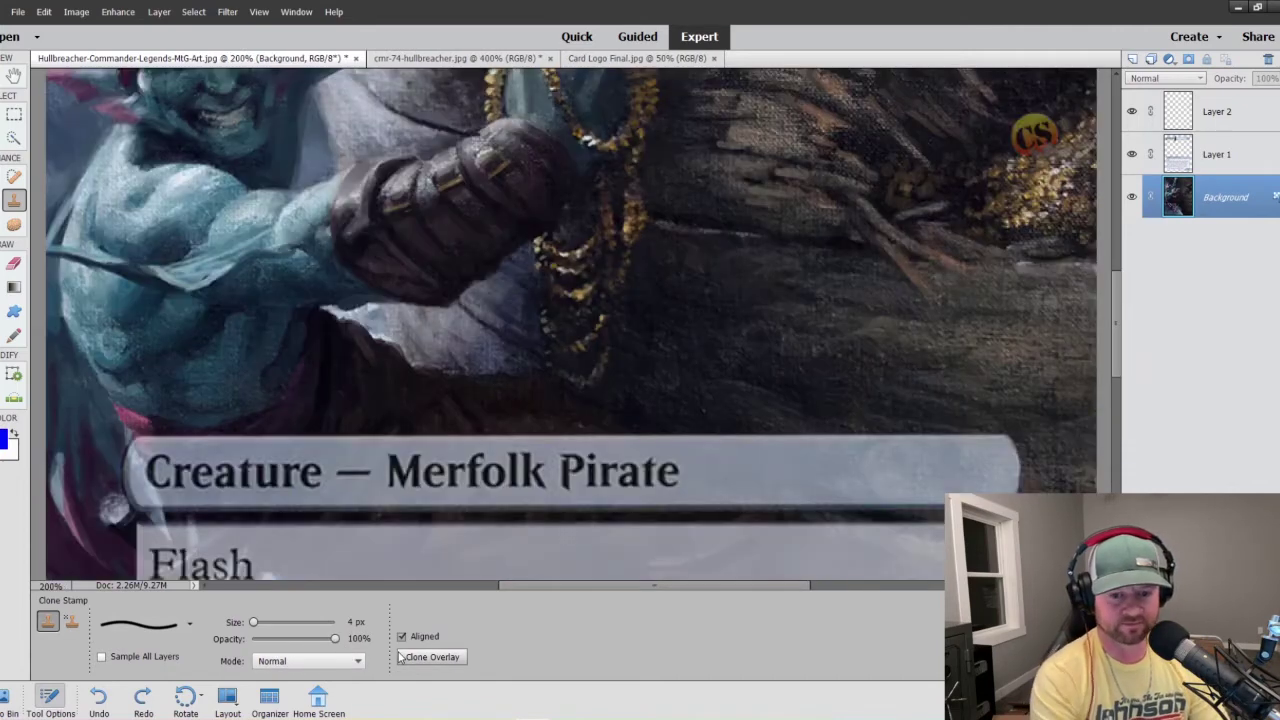
{"action": "scroll", "coordinate": [571, 323], "scroll_direction": "down", "scroll_amount": 5}
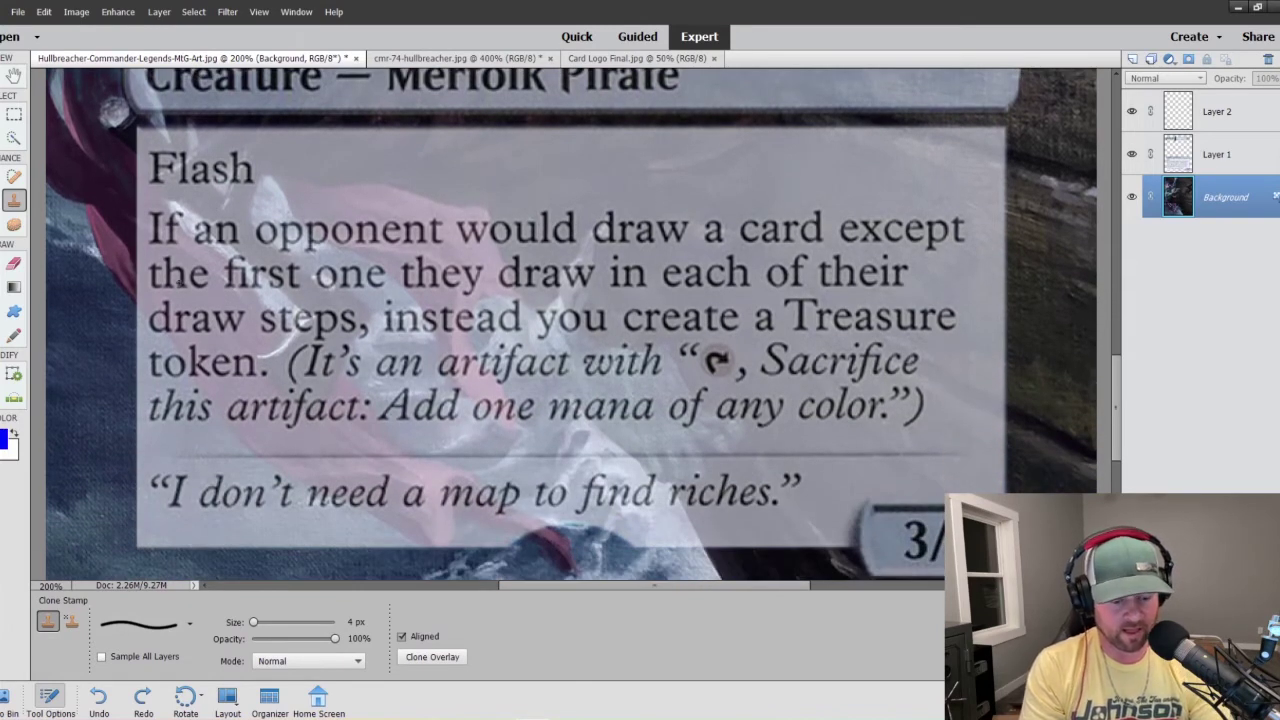
- Enlarge the Clone Stamp brush to 20 px and sample the red cloth at the text box's edge on the Background layer
{"action": "key", "text": "bracketright"}
{"action": "key", "text": "bracketright"}
{"action": "key", "text": "bracketright"}
{"action": "key", "text": "bracketright"}
{"action": "key", "text": "bracketright"}
{"action": "key", "text": "bracketright"}
{"action": "key", "text": "bracketright"}
{"action": "key", "text": "bracketright"}
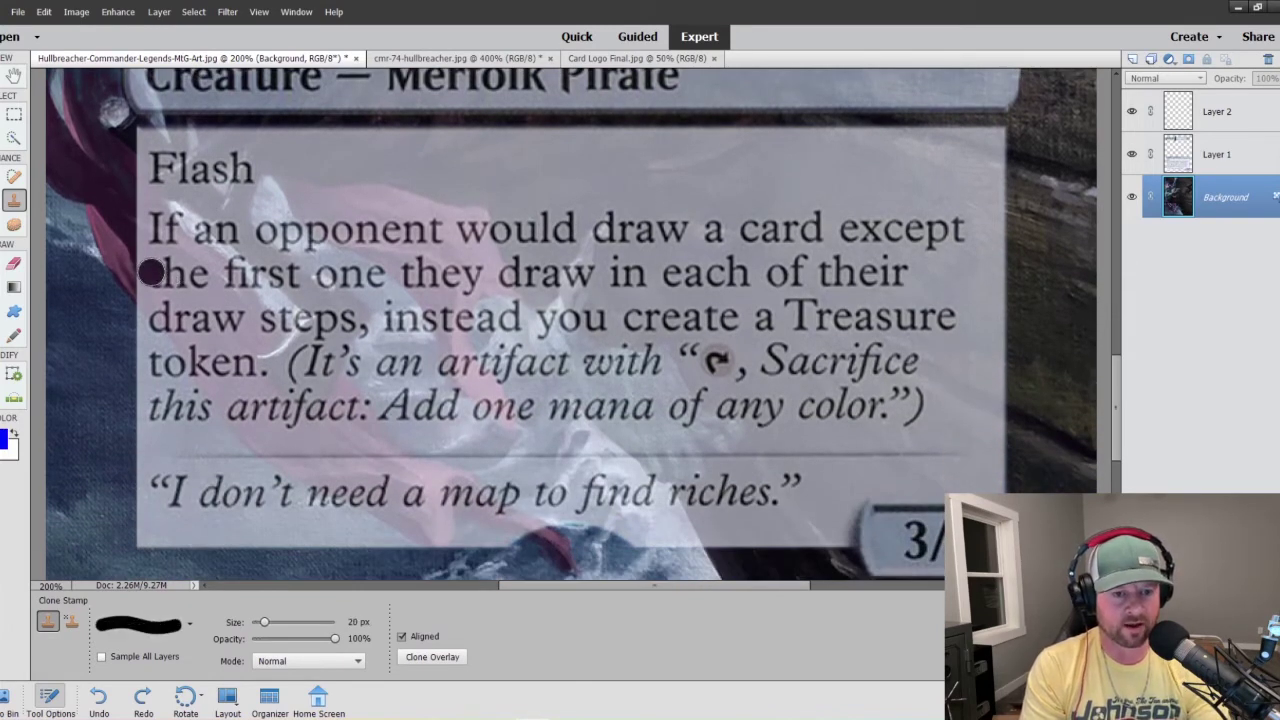
{"action": "left_click", "coordinate": [150, 271]}
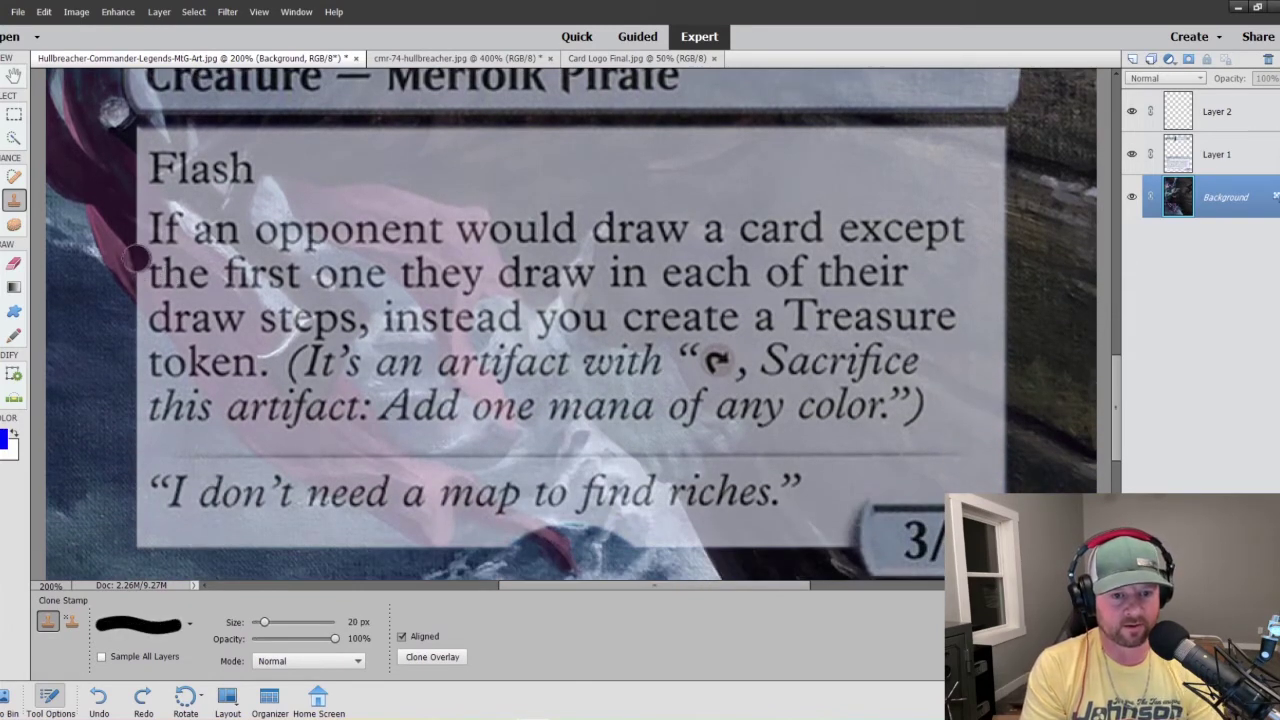
- Try cloning the red cloth over the text box on Layer 1 at 100% opacity, down to its lower tip
{"action": "left_click", "coordinate": [1191, 157]}
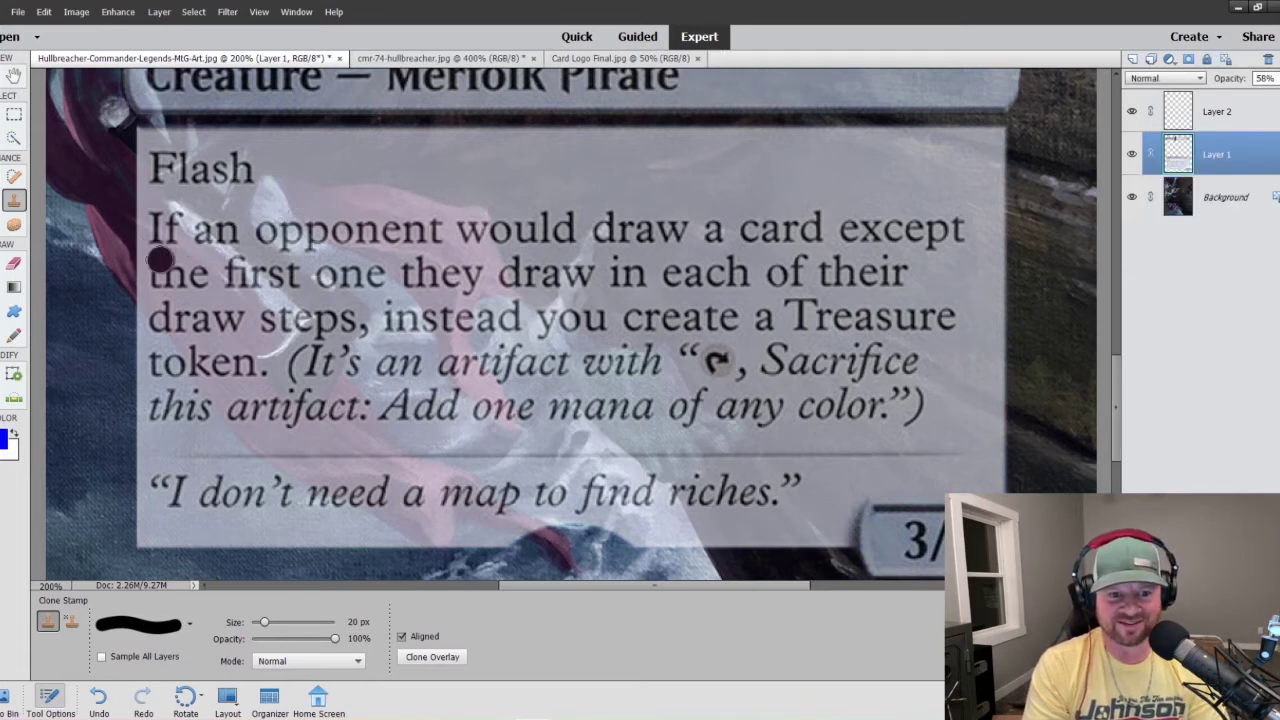
{"action": "mouse_move", "coordinate": [135, 245]}
{"action": "left_mouse_down"}
{"action": "mouse_move", "coordinate": [252, 388]}
{"action": "mouse_move", "coordinate": [151, 297]}
{"action": "mouse_move", "coordinate": [138, 210]}
{"action": "mouse_move", "coordinate": [172, 255]}
{"action": "mouse_move", "coordinate": [128, 166]}
{"action": "mouse_move", "coordinate": [173, 240]}
{"action": "mouse_move", "coordinate": [274, 332]}
{"action": "mouse_move", "coordinate": [250, 339]}
{"action": "mouse_move", "coordinate": [186, 276]}
{"action": "mouse_move", "coordinate": [231, 312]}
{"action": "mouse_move", "coordinate": [210, 279]}
{"action": "mouse_move", "coordinate": [259, 429]}
{"action": "mouse_move", "coordinate": [245, 373]}
{"action": "mouse_move", "coordinate": [277, 419]}
{"action": "mouse_move", "coordinate": [437, 544]}
{"action": "mouse_move", "coordinate": [424, 488]}
{"action": "mouse_move", "coordinate": [262, 394]}
{"action": "mouse_move", "coordinate": [330, 448]}
{"action": "mouse_move", "coordinate": [184, 336]}
{"action": "mouse_move", "coordinate": [289, 455]}
{"action": "mouse_move", "coordinate": [340, 485]}
{"action": "mouse_move", "coordinate": [211, 359]}
{"action": "mouse_move", "coordinate": [253, 434]}
{"action": "mouse_move", "coordinate": [300, 468]}
{"action": "mouse_move", "coordinate": [198, 356]}
{"action": "mouse_move", "coordinate": [253, 335]}
{"action": "mouse_move", "coordinate": [240, 336]}
{"action": "mouse_move", "coordinate": [242, 367]}
{"action": "mouse_move", "coordinate": [238, 340]}
{"action": "mouse_move", "coordinate": [262, 335]}
{"action": "mouse_move", "coordinate": [232, 347]}
{"action": "mouse_move", "coordinate": [251, 421]}
{"action": "mouse_move", "coordinate": [308, 442]}
{"action": "left_mouse_up"}
{"action": "key", "text": "ctrl+minus"}
{"action": "key", "text": "ctrl+minus"}
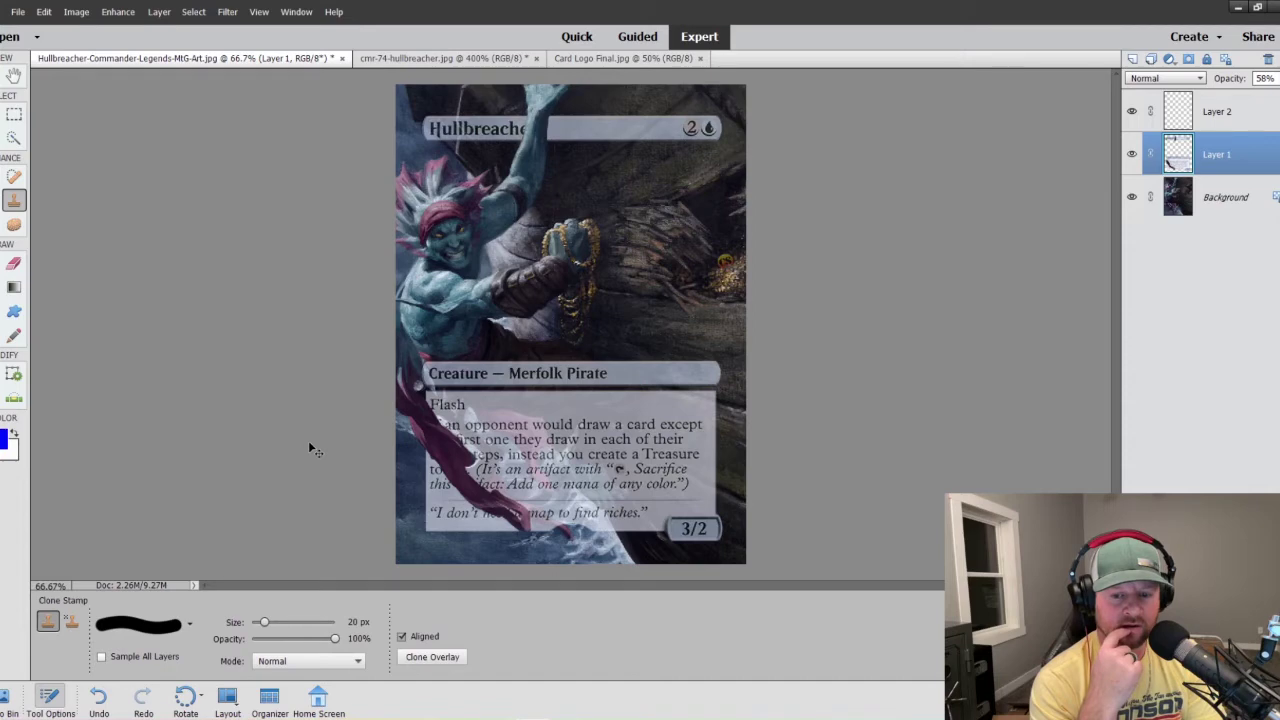
- Undo all the full-opacity red cloth strokes over the rules text
{"action": "key", "text": "ctrl+equal"}
{"action": "key", "text": "ctrl+equal"}
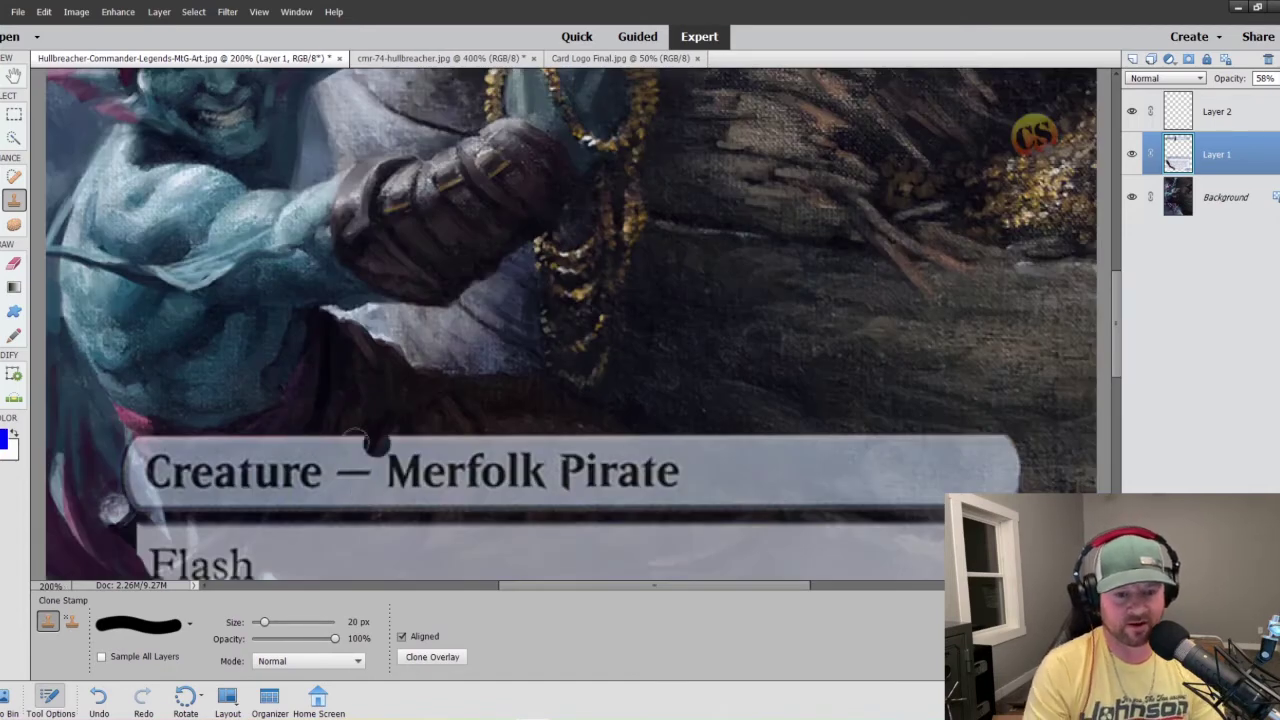
{"action": "scroll", "coordinate": [307, 433], "scroll_direction": "down", "scroll_amount": 6}
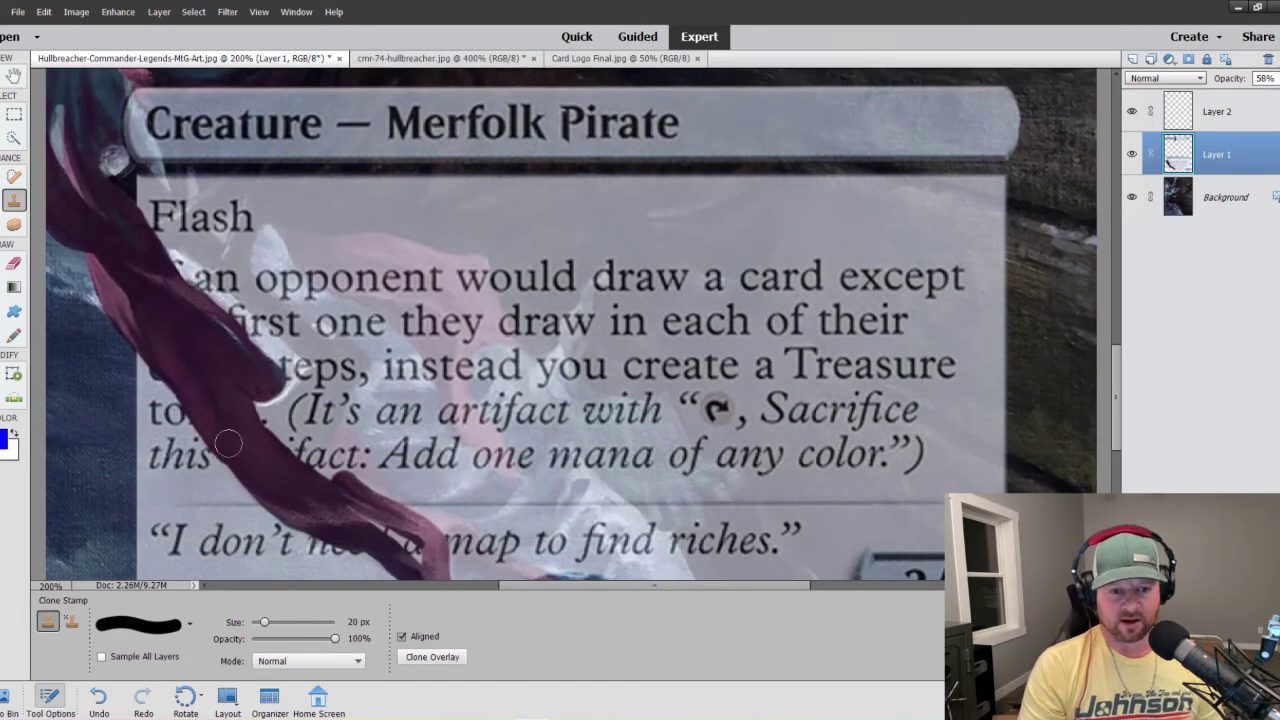
{"action": "key", "text": "ctrl+z"}
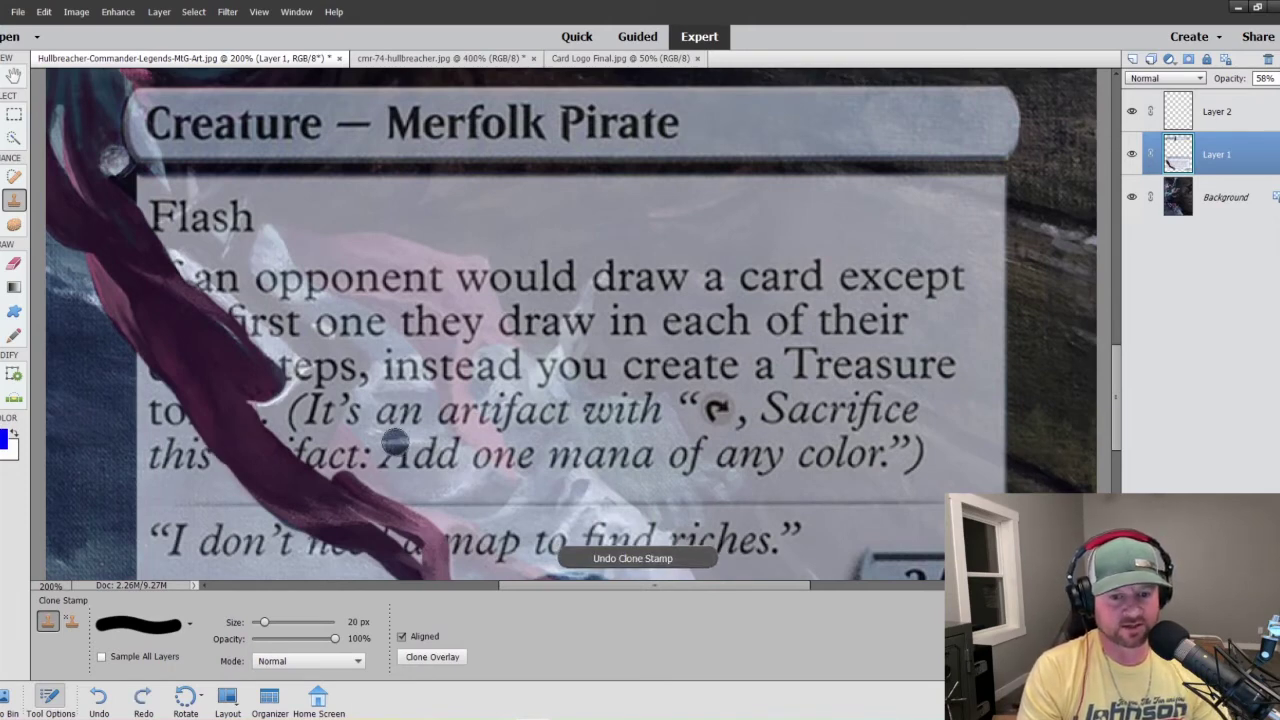
{"action": "key", "text": "ctrl+z"}
{"action": "key", "text": "ctrl+z"}
{"action": "key", "text": "ctrl+z"}
{"action": "key", "text": "ctrl+z"}
{"action": "key", "text": "ctrl+z"}
{"action": "key", "text": "ctrl+z"}
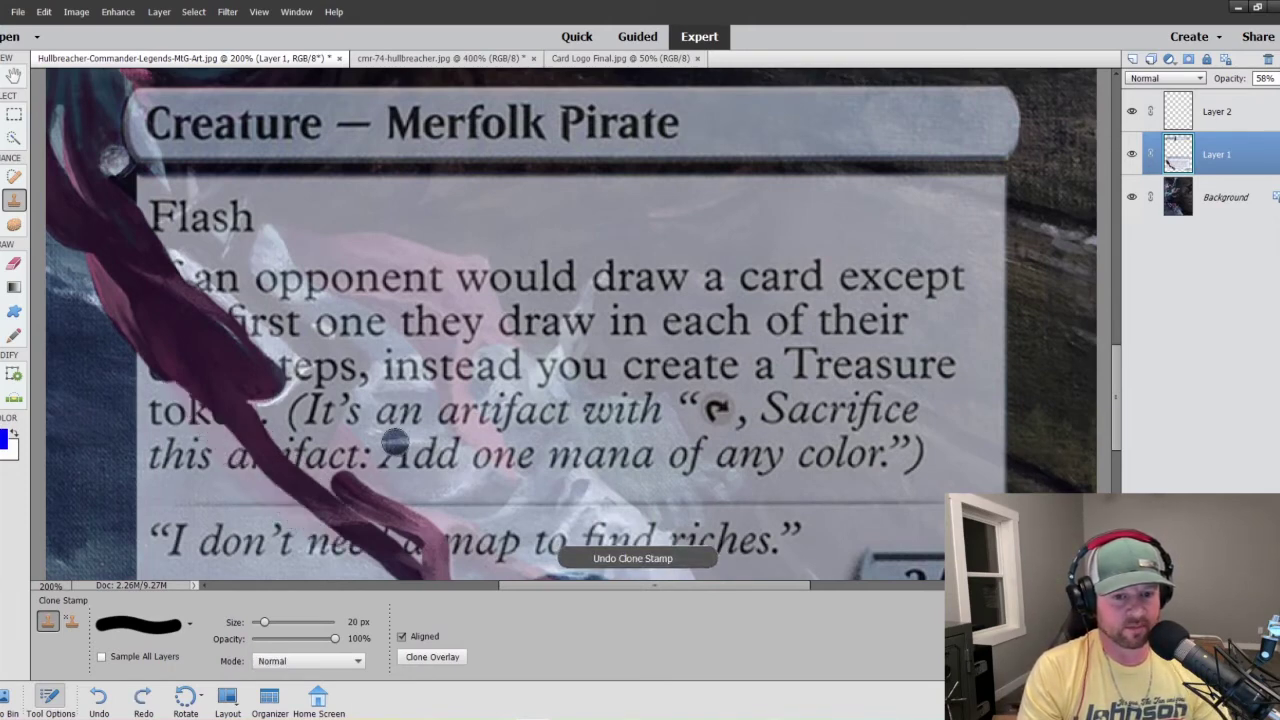
{"action": "key", "text": "ctrl+z"}
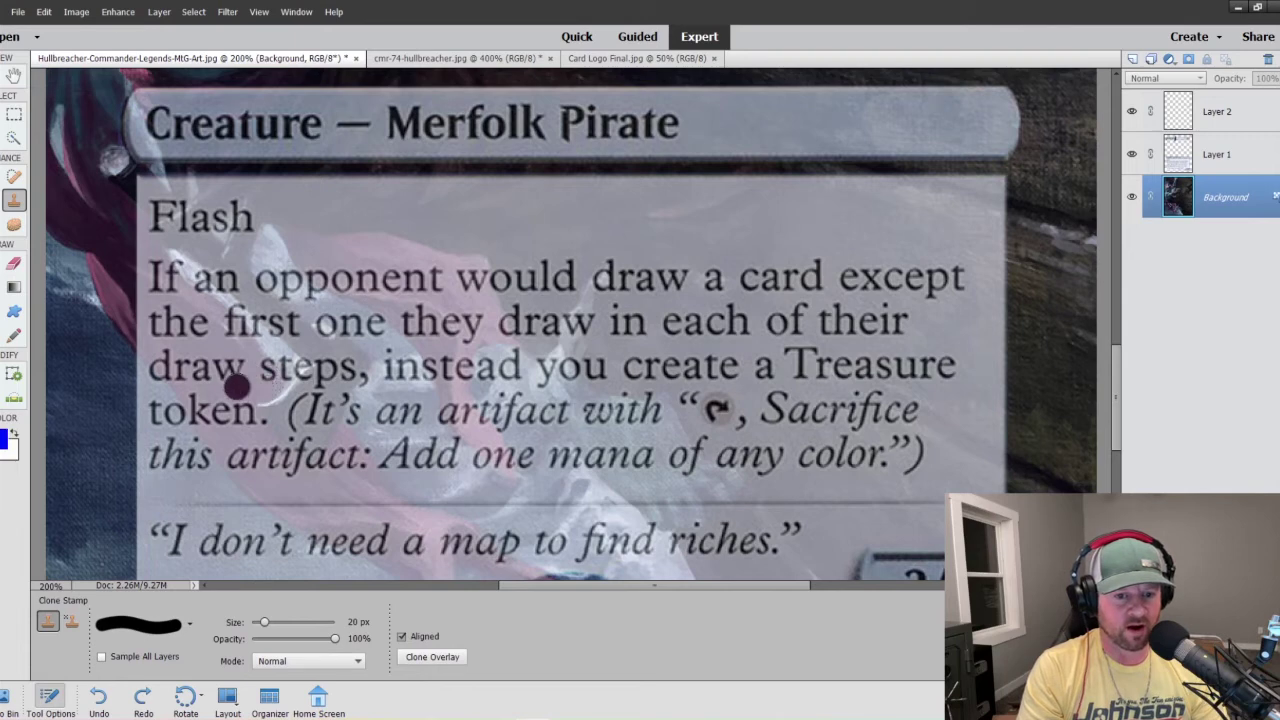
- Set the Clone Stamp's opacity to 56%, sample the red cloth on the Background layer, and make Layer 1 active
{"action": "left_click_drag", "start_coordinate": [336, 639], "coordinate": [296, 640]}
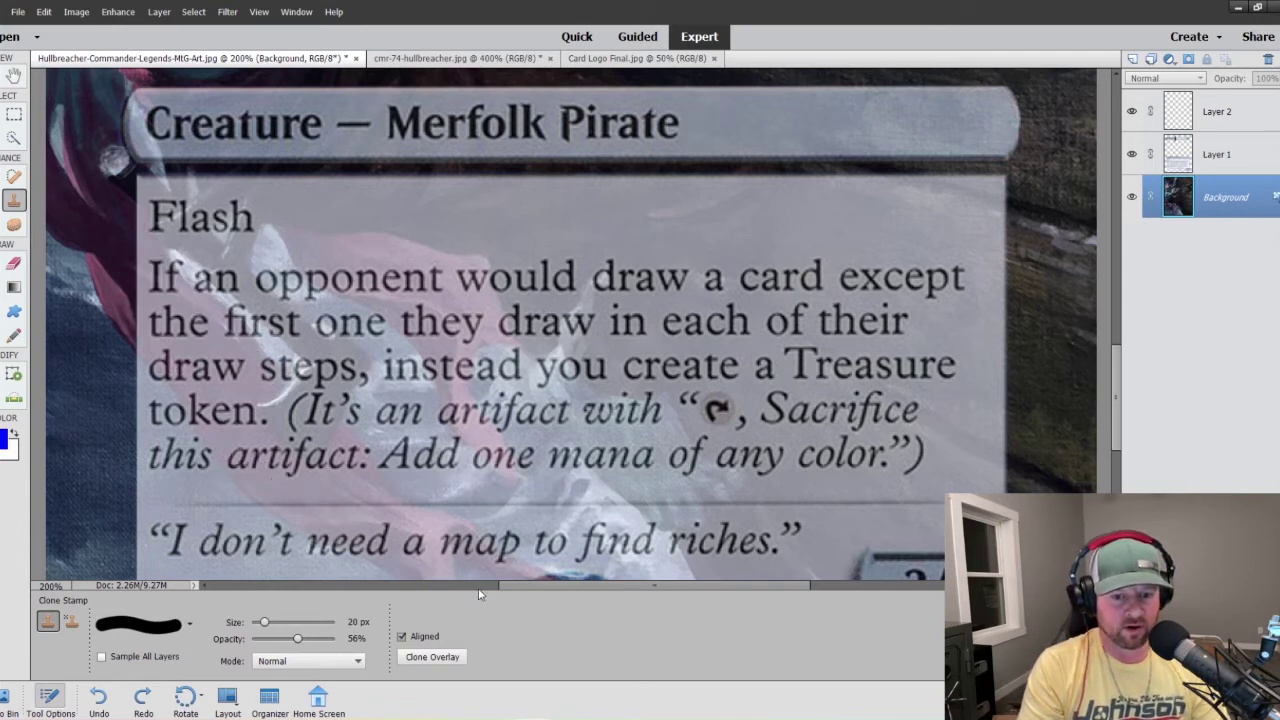
{"action": "left_click", "coordinate": [133, 248]}
{"action": "left_click", "coordinate": [1181, 157]}
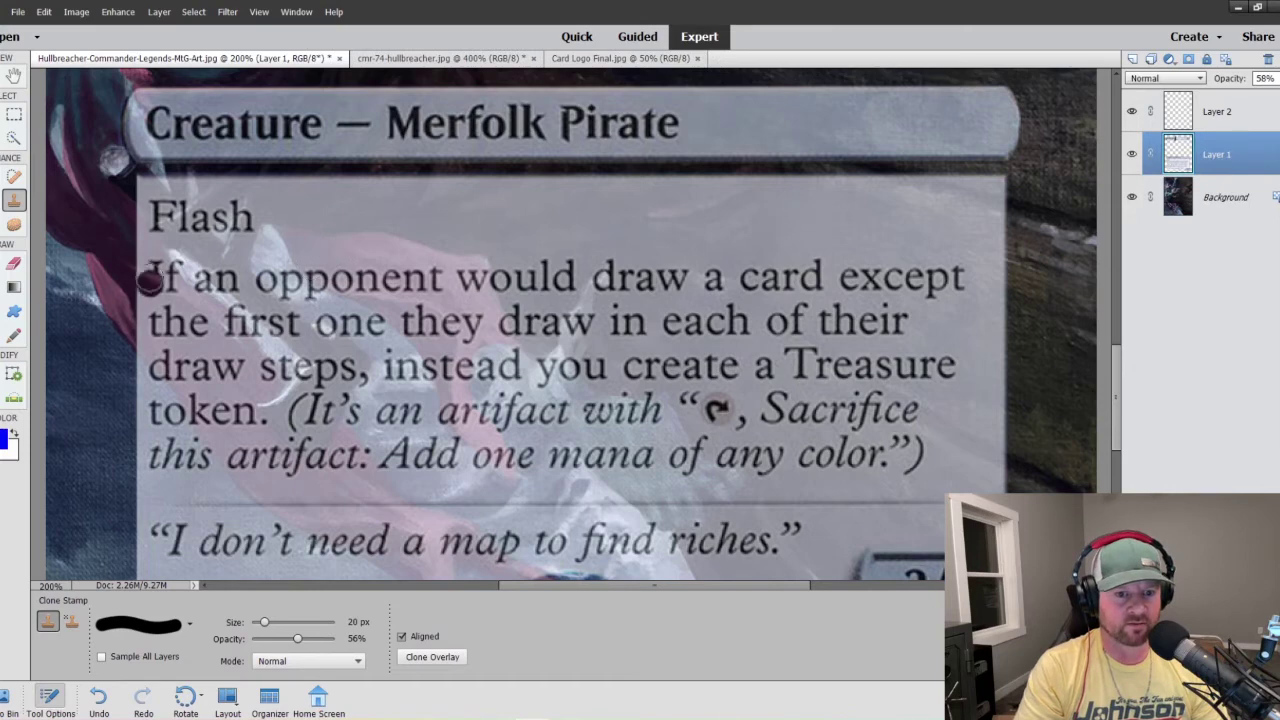
- Try cloning the cloth's lower fold around "a map" on Layer 1 at 56% opacity, and undo the strokes
{"action": "scroll", "coordinate": [377, 531], "scroll_direction": "right", "scroll_amount": 1}
{"action": "scroll", "coordinate": [390, 510], "scroll_direction": "down", "scroll_amount": 3}
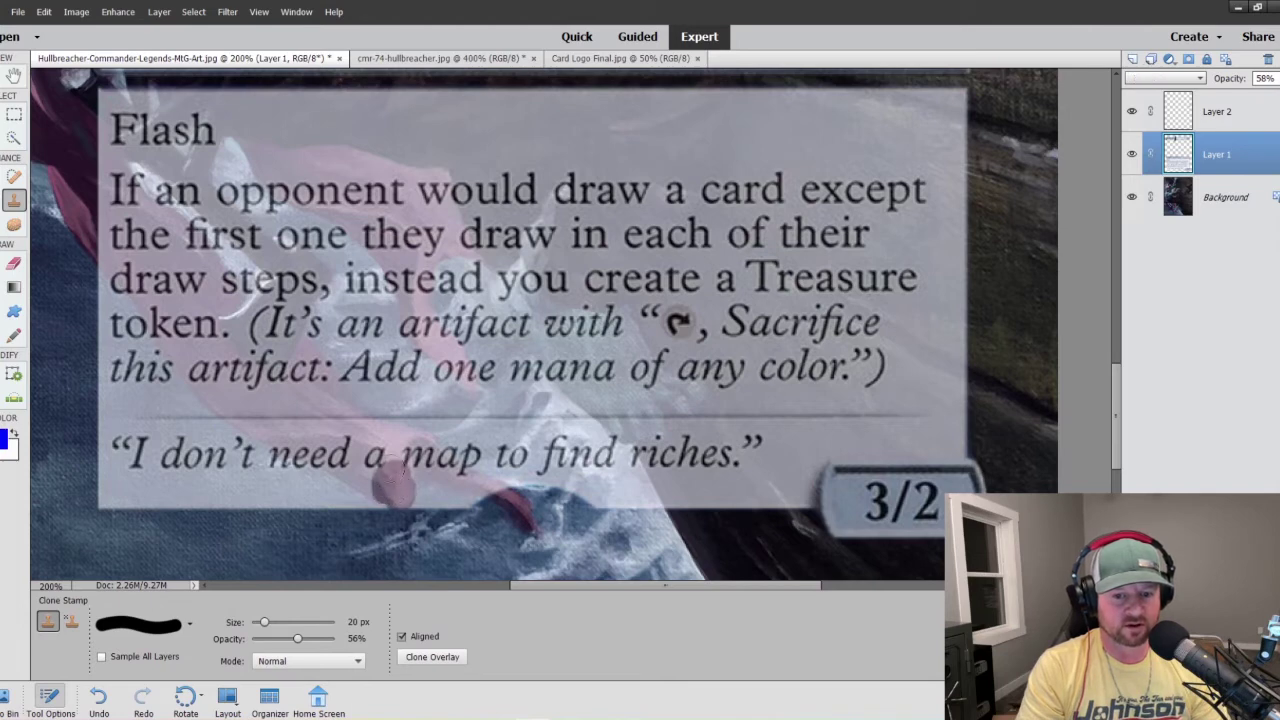
{"action": "mouse_move", "coordinate": [392, 485]}
{"action": "left_mouse_down"}
{"action": "mouse_move", "coordinate": [376, 448]}
{"action": "mouse_move", "coordinate": [432, 474]}
{"action": "left_mouse_up"}
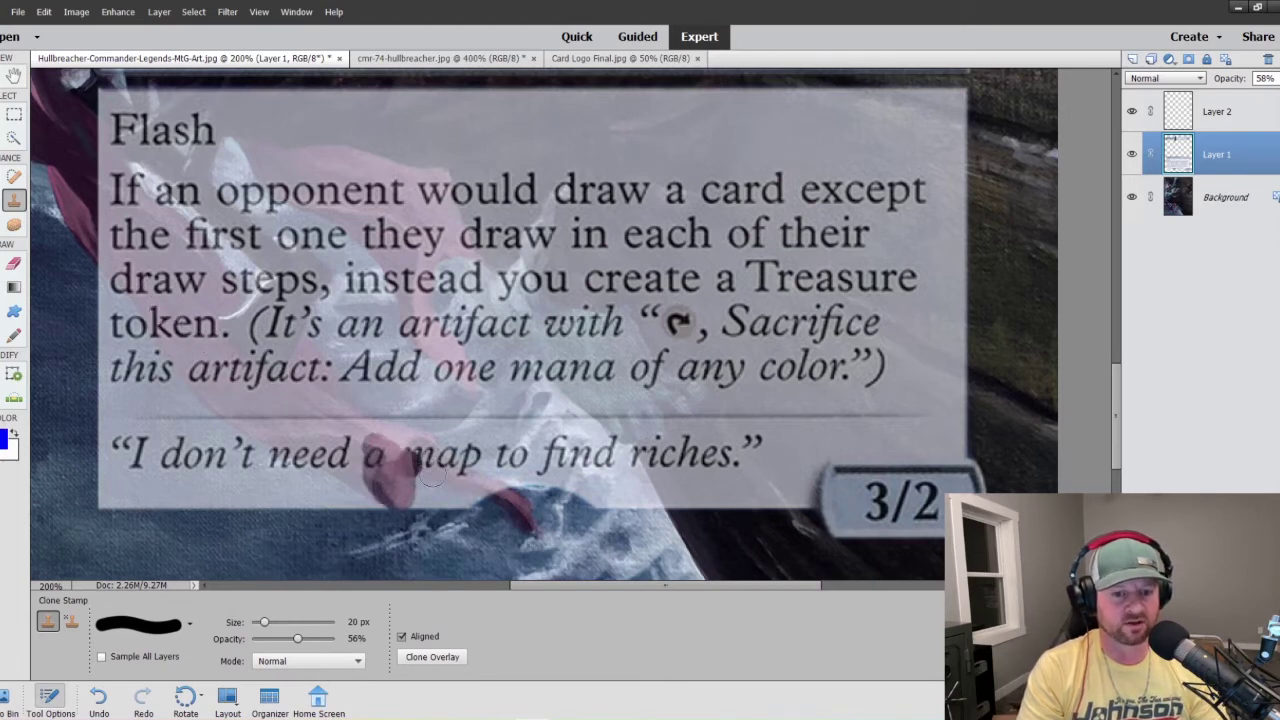
{"action": "key", "text": "ctrl+z"}
{"action": "key", "text": "ctrl+z"}
{"action": "key", "text": "ctrl+z"}
- Sample the red cloth on the Background layer and clone its fold over "draw steps" and "token" on Layer 1 at 56% opacity
{"action": "key", "text": "alt+bracketleft"}
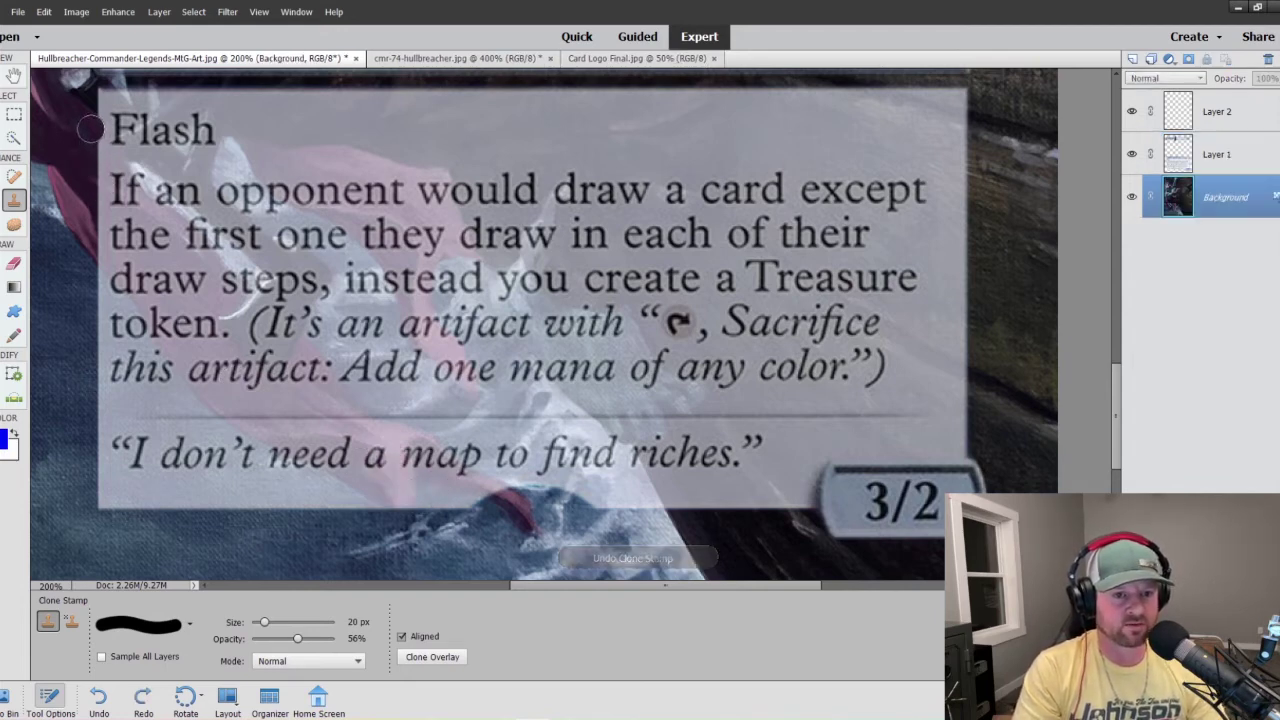
{"action": "left_click", "coordinate": [1185, 158]}
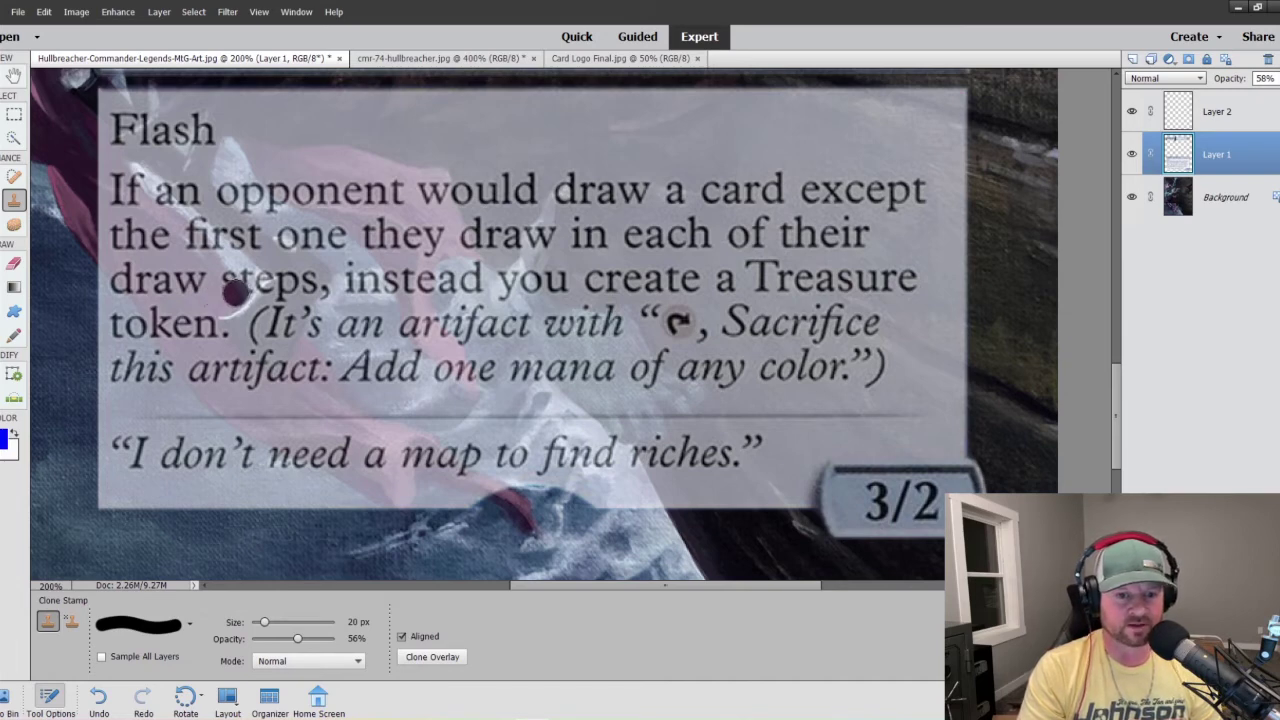
{"action": "left_click_drag", "start_coordinate": [234, 291], "coordinate": [226, 304]}
{"action": "mouse_move", "coordinate": [199, 305]}
{"action": "left_mouse_down"}
{"action": "mouse_move", "coordinate": [218, 346]}
{"action": "mouse_move", "coordinate": [186, 357]}
{"action": "mouse_move", "coordinate": [101, 243]}
{"action": "mouse_move", "coordinate": [94, 129]}
{"action": "mouse_move", "coordinate": [136, 205]}
{"action": "mouse_move", "coordinate": [224, 286]}
{"action": "mouse_move", "coordinate": [183, 240]}
{"action": "mouse_move", "coordinate": [187, 330]}
{"action": "mouse_move", "coordinate": [127, 222]}
{"action": "mouse_move", "coordinate": [174, 297]}
{"action": "left_mouse_up"}
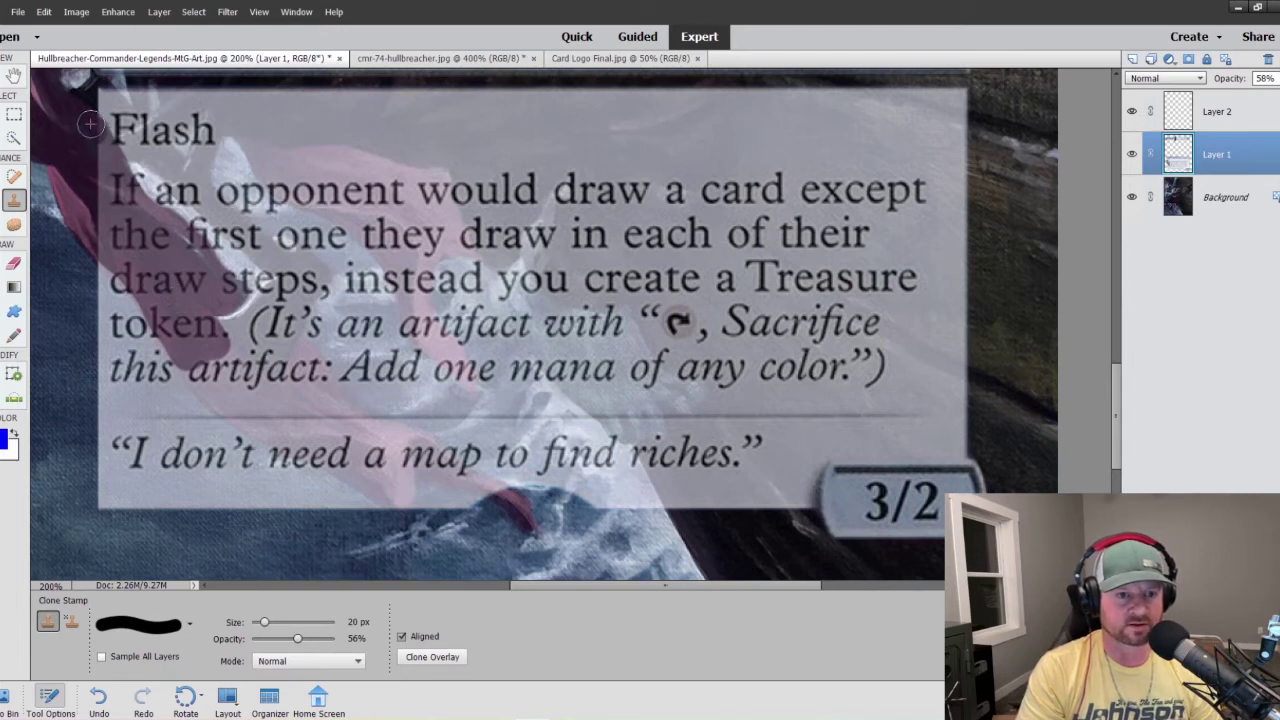
- Clone the cloth over the text box's side border and add a second pass across "If", "the", "draw" and "token"
{"action": "left_click_drag", "start_coordinate": [90, 124], "coordinate": [97, 243]}
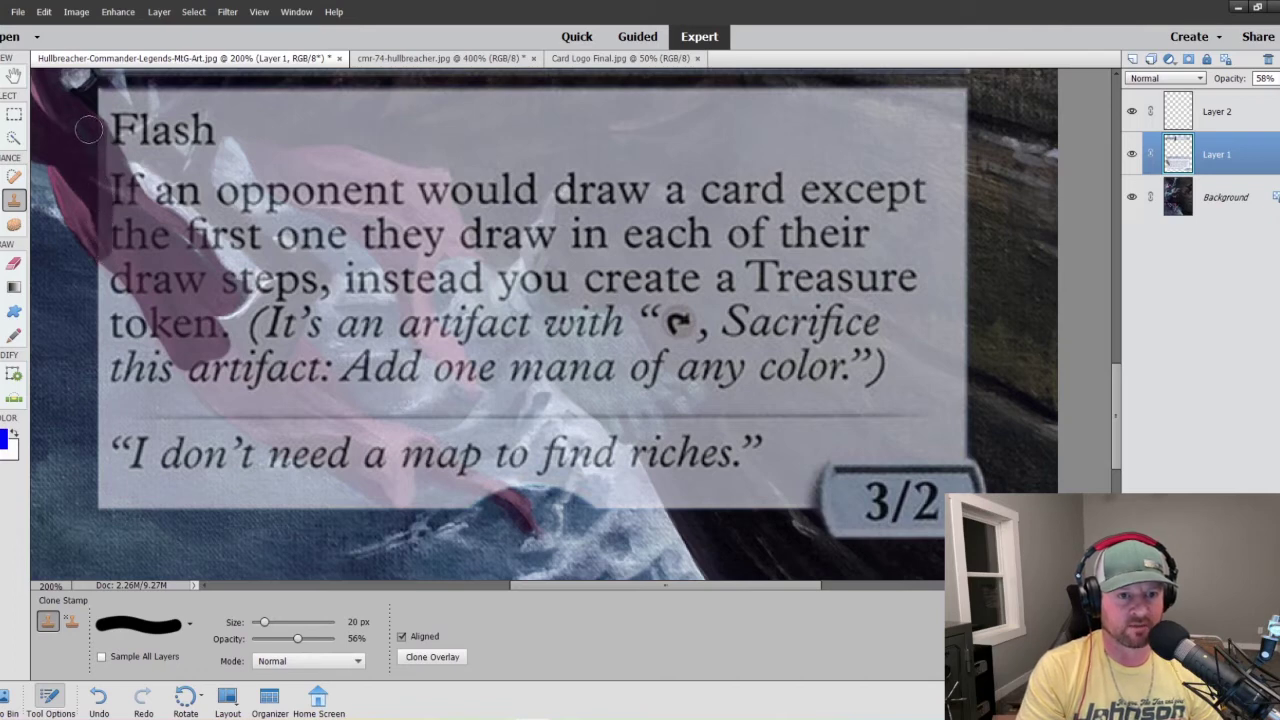
{"action": "left_click_drag", "start_coordinate": [88, 129], "coordinate": [91, 229]}
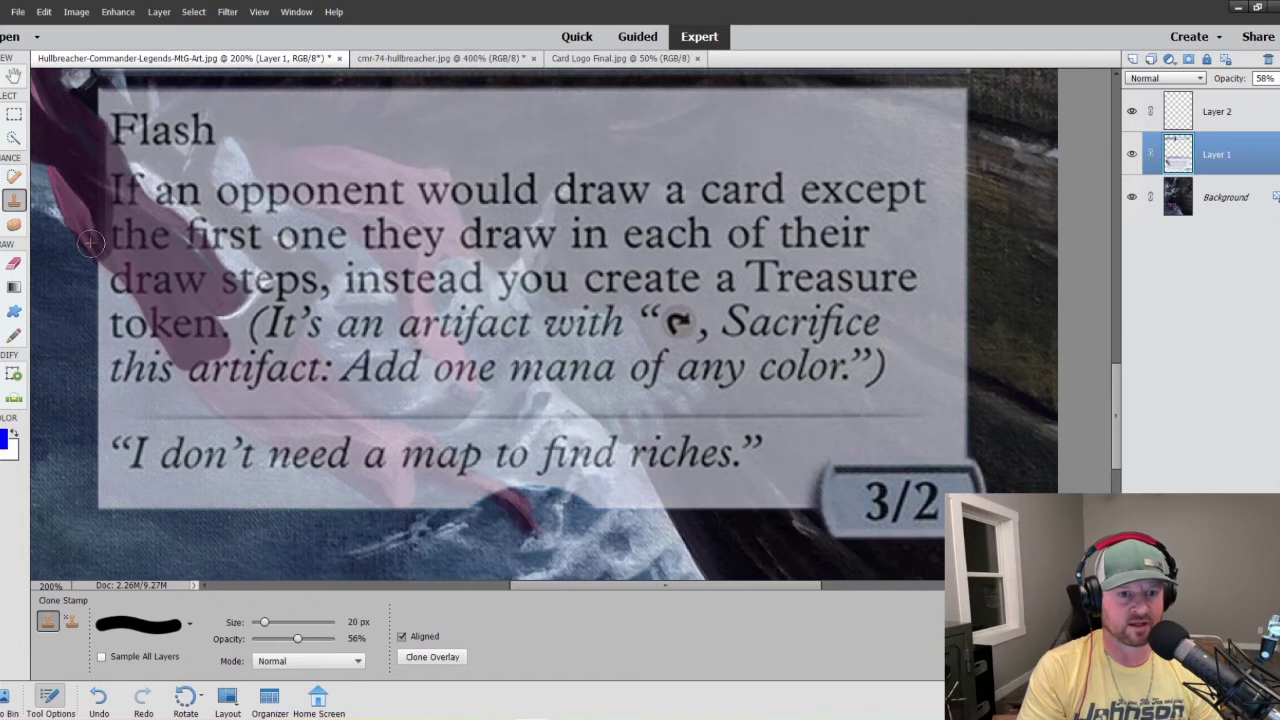
{"action": "mouse_move", "coordinate": [90, 131]}
{"action": "left_mouse_down"}
{"action": "mouse_move", "coordinate": [91, 242]}
{"action": "mouse_move", "coordinate": [80, 123]}
{"action": "mouse_move", "coordinate": [108, 200]}
{"action": "left_mouse_up"}
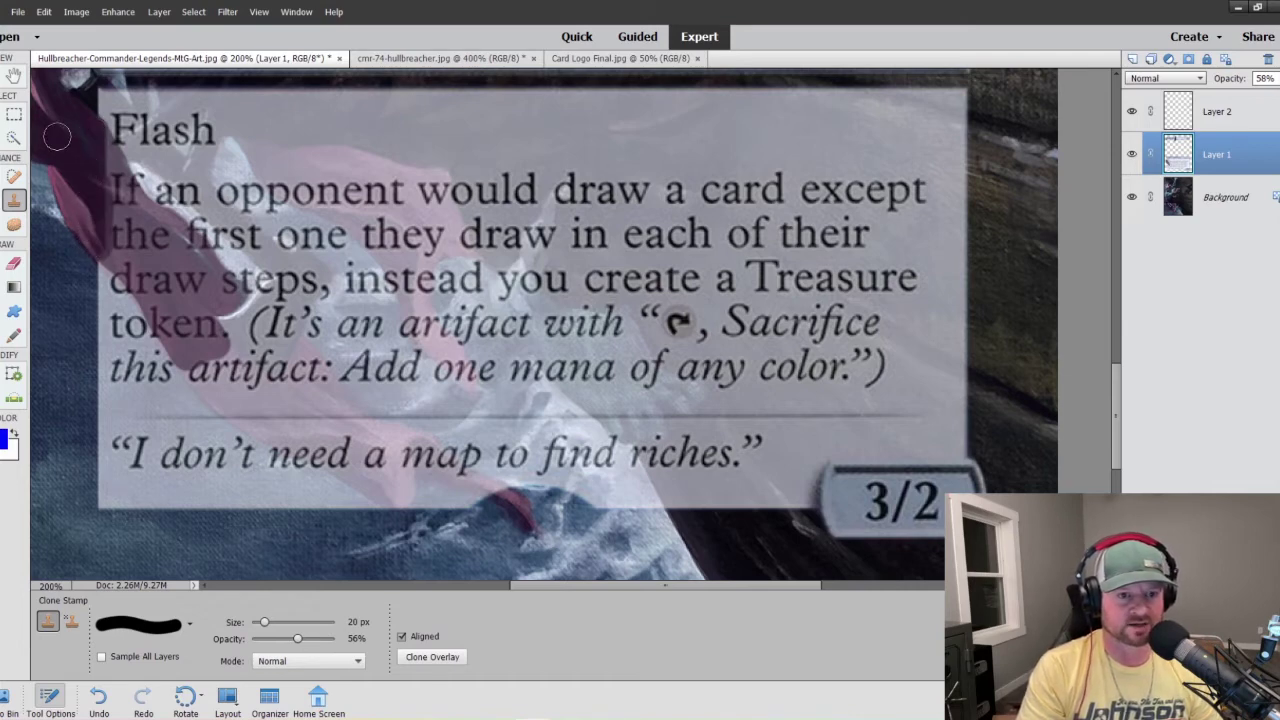
{"action": "mouse_move", "coordinate": [60, 135]}
{"action": "left_mouse_down"}
{"action": "mouse_move", "coordinate": [80, 234]}
{"action": "mouse_move", "coordinate": [109, 256]}
{"action": "mouse_move", "coordinate": [94, 219]}
{"action": "mouse_move", "coordinate": [93, 208]}
{"action": "mouse_move", "coordinate": [110, 243]}
{"action": "mouse_move", "coordinate": [99, 147]}
{"action": "mouse_move", "coordinate": [119, 250]}
{"action": "mouse_move", "coordinate": [119, 173]}
{"action": "mouse_move", "coordinate": [127, 193]}
{"action": "mouse_move", "coordinate": [134, 263]}
{"action": "mouse_move", "coordinate": [113, 229]}
{"action": "mouse_move", "coordinate": [111, 244]}
{"action": "mouse_move", "coordinate": [149, 288]}
{"action": "mouse_move", "coordinate": [142, 199]}
{"action": "mouse_move", "coordinate": [130, 182]}
{"action": "mouse_move", "coordinate": [116, 212]}
{"action": "mouse_move", "coordinate": [130, 219]}
{"action": "mouse_move", "coordinate": [122, 195]}
{"action": "mouse_move", "coordinate": [152, 296]}
{"action": "mouse_move", "coordinate": [156, 200]}
{"action": "mouse_move", "coordinate": [146, 216]}
{"action": "mouse_move", "coordinate": [166, 296]}
{"action": "mouse_move", "coordinate": [140, 271]}
{"action": "mouse_move", "coordinate": [181, 350]}
{"action": "mouse_move", "coordinate": [147, 281]}
{"action": "mouse_move", "coordinate": [198, 348]}
{"action": "mouse_move", "coordinate": [191, 241]}
{"action": "mouse_move", "coordinate": [152, 214]}
{"action": "mouse_move", "coordinate": [189, 291]}
{"action": "mouse_move", "coordinate": [166, 210]}
{"action": "mouse_move", "coordinate": [224, 295]}
{"action": "mouse_move", "coordinate": [173, 260]}
{"action": "mouse_move", "coordinate": [193, 310]}
{"action": "mouse_move", "coordinate": [160, 300]}
{"action": "mouse_move", "coordinate": [170, 330]}
{"action": "mouse_move", "coordinate": [200, 311]}
{"action": "left_mouse_up"}
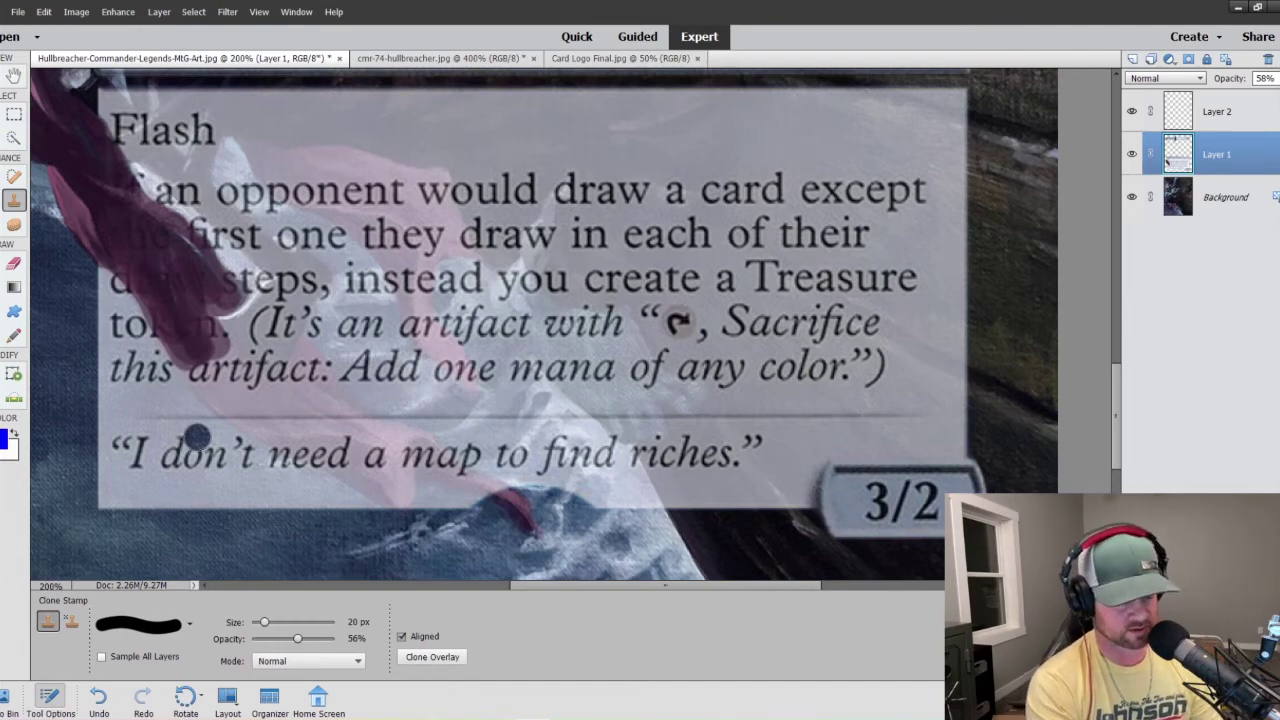
- Try raising Layer 1's opacity to 78%, then 67%, and inspect the rules text and cloth
{"action": "key", "text": "ctrl+minus"}
{"action": "key", "text": "ctrl+minus"}
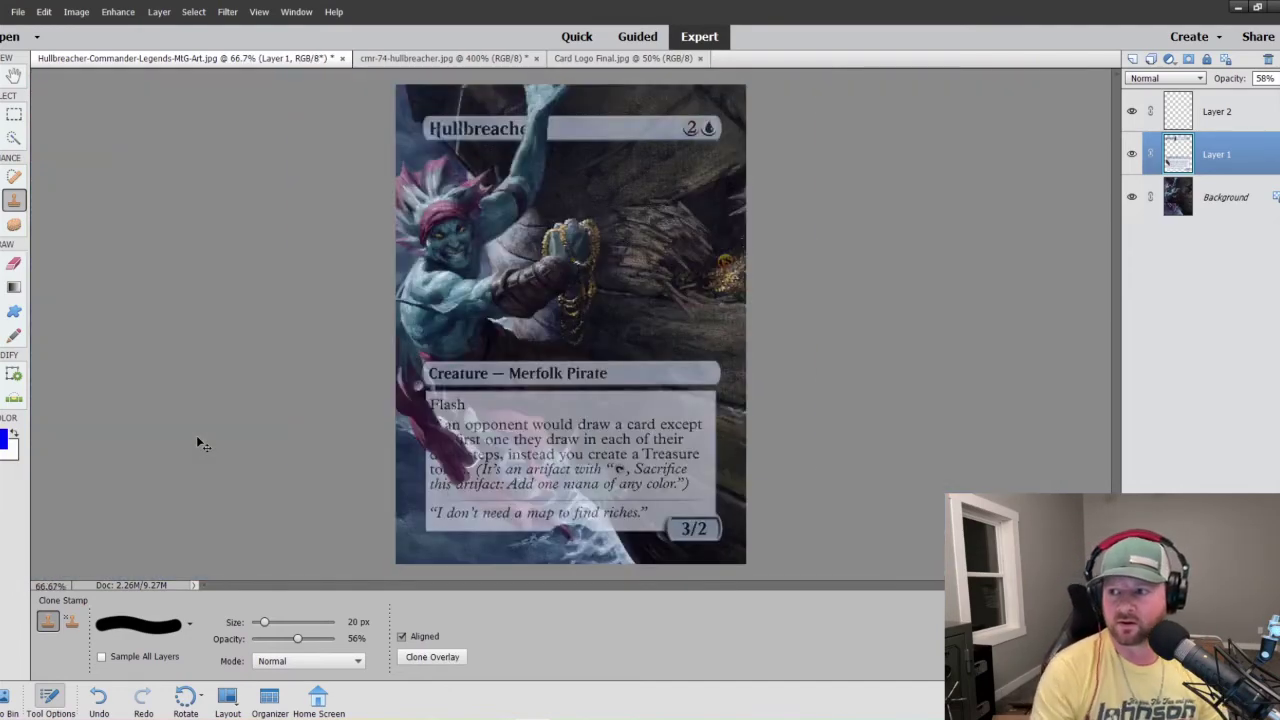
{"action": "left_click", "coordinate": [1265, 78]}
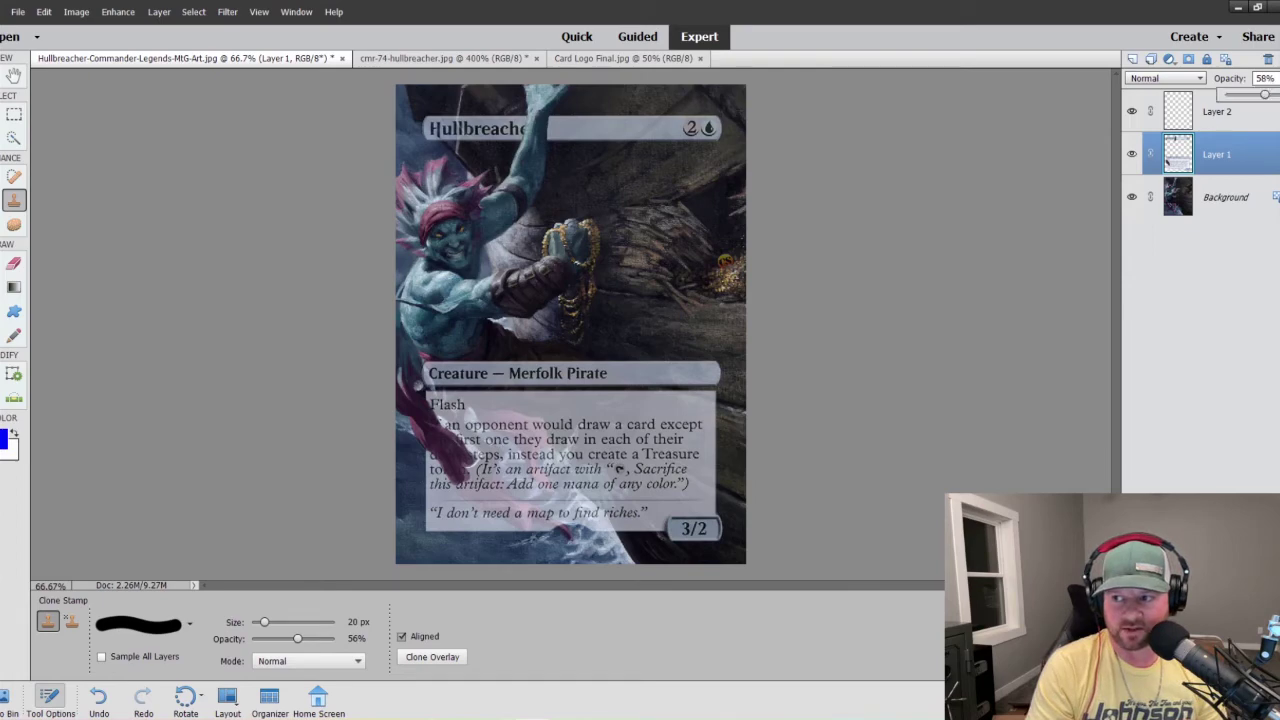
{"action": "left_click_drag", "start_coordinate": [1265, 94], "coordinate": [1276, 94]}
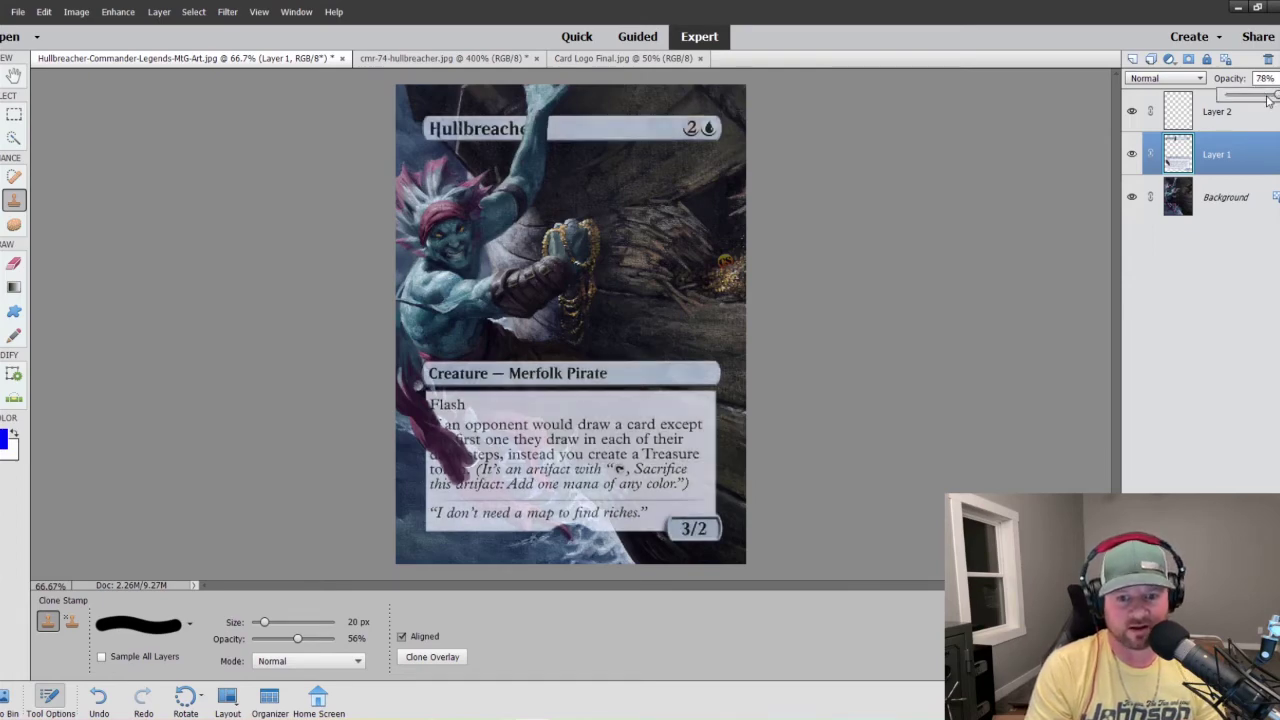
{"action": "left_click_drag", "start_coordinate": [1274, 97], "coordinate": [1272, 97]}
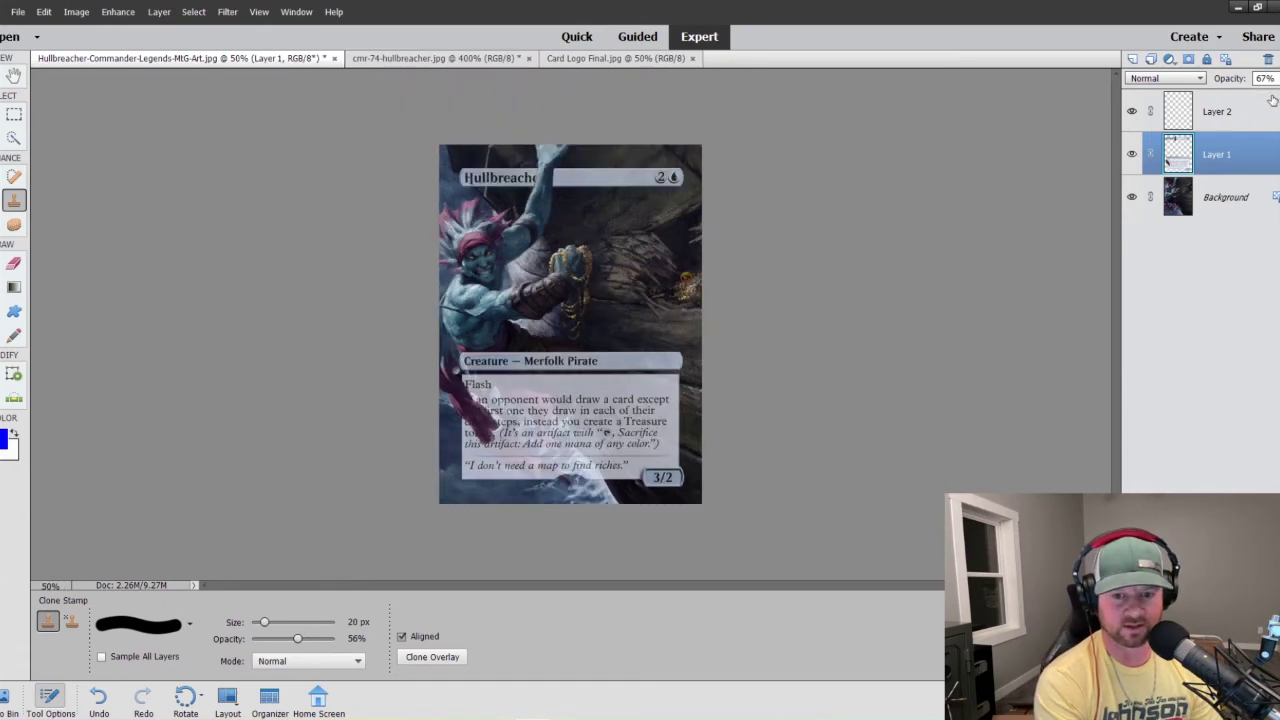
{"action": "key", "text": "ctrl+equal"}
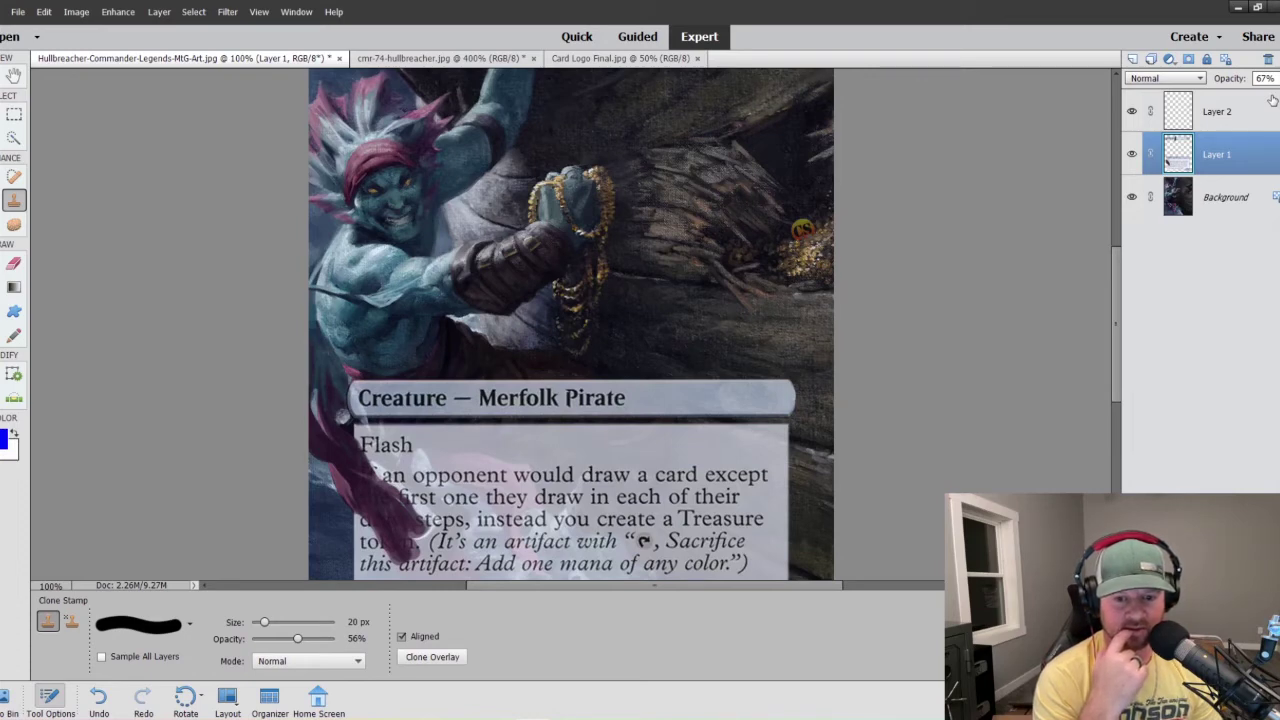
{"action": "key", "text": "ctrl+equal"}
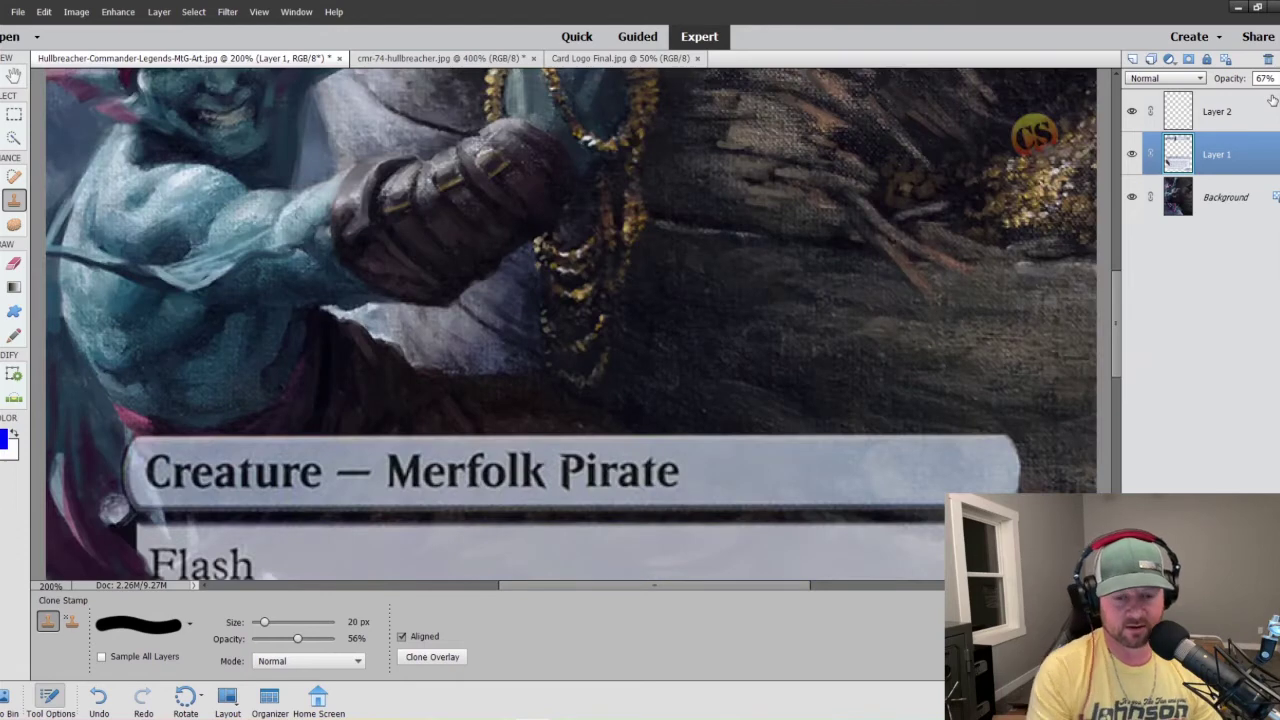
{"action": "scroll", "coordinate": [531, 301], "scroll_direction": "down", "scroll_amount": 6}
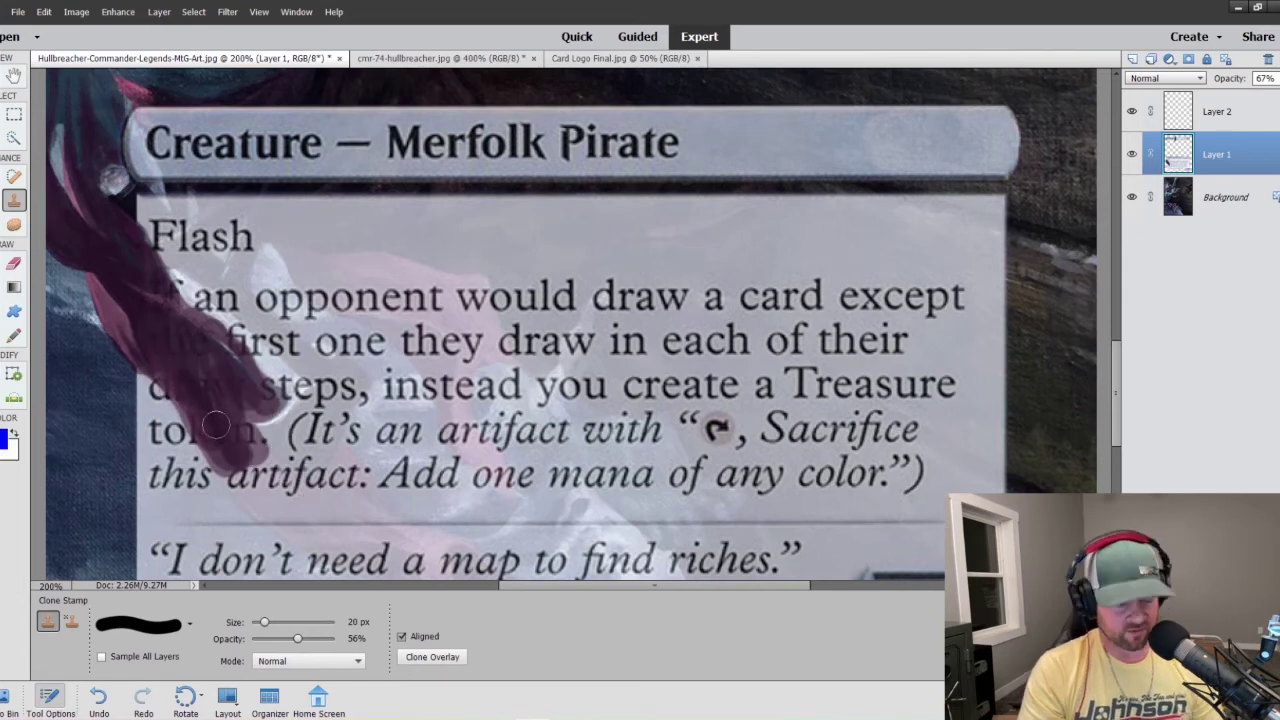
- Undo the Layer 1 opacity change and the latest clone strokes over "draw" and "token"
{"action": "key", "text": "ctrl+z"}
{"action": "key", "text": "ctrl+z"}
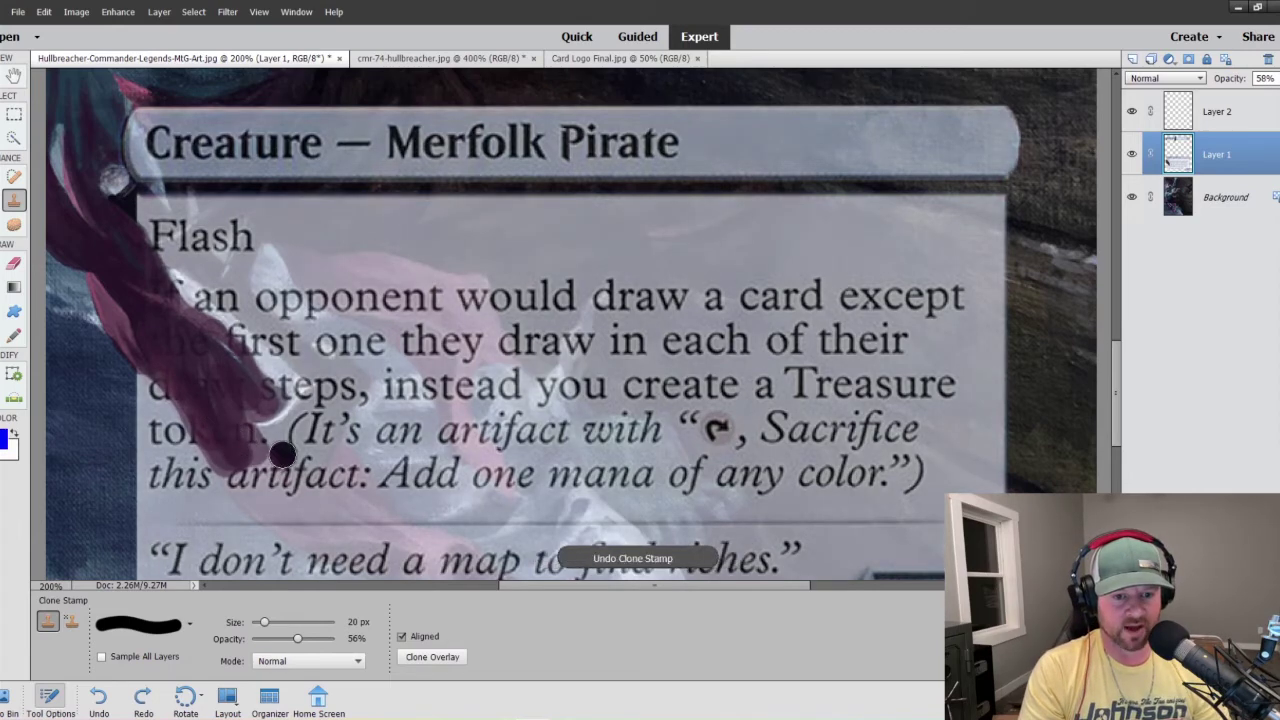
{"action": "left_click_drag", "start_coordinate": [265, 450], "coordinate": [244, 440]}
{"action": "key", "text": "ctrl+z"}
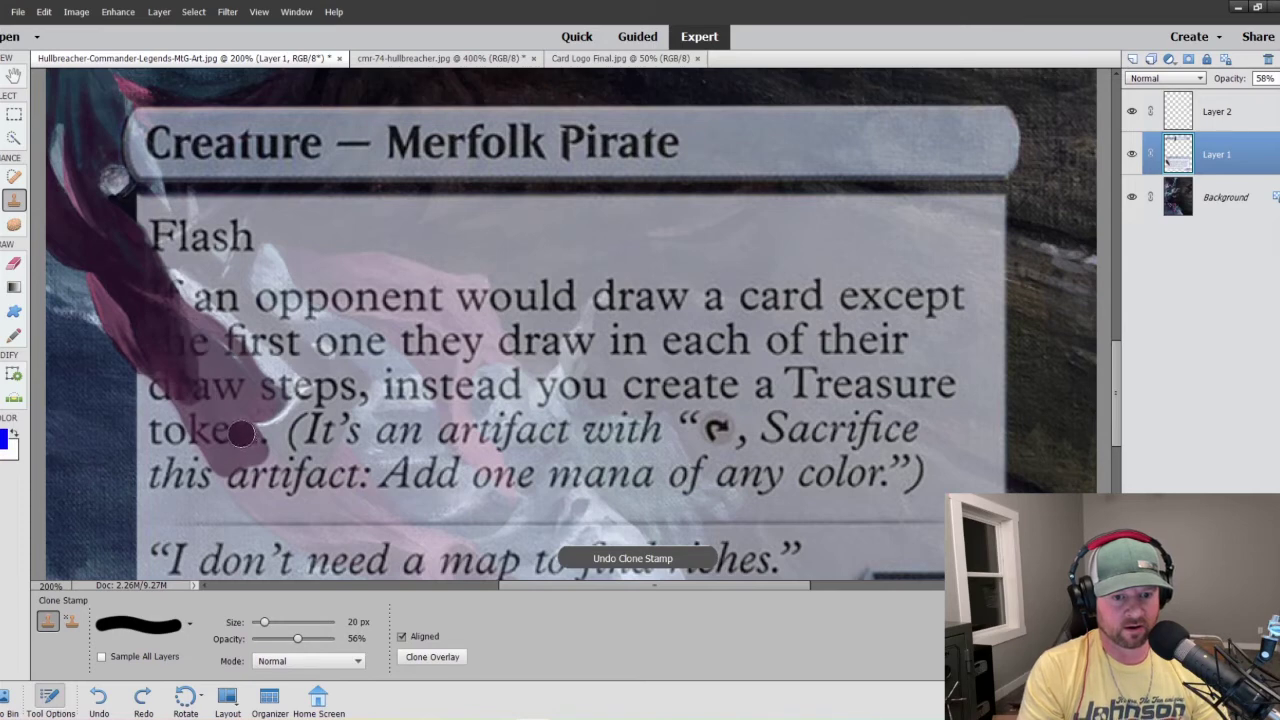
{"action": "key", "text": "ctrl+z"}
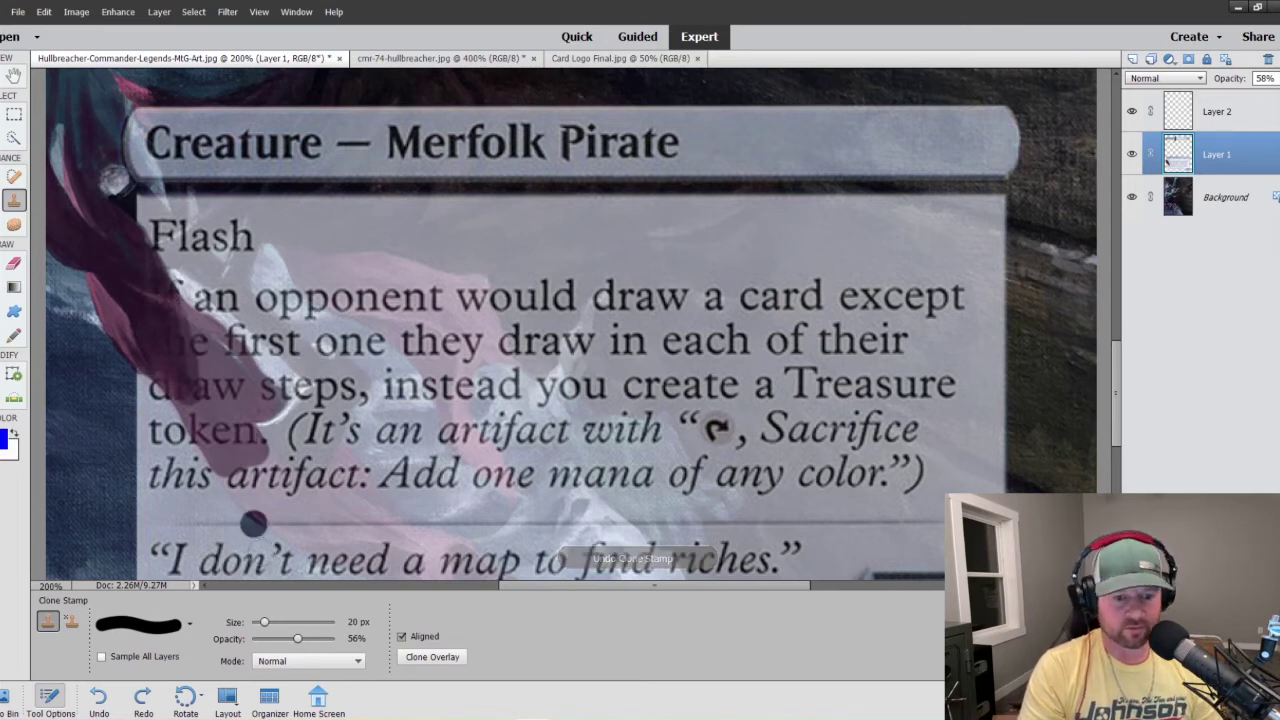
- Clone the cloth again over "draw" and "token", continuing down across "artifact" and "need a" to the text box's lower border
{"action": "mouse_move", "coordinate": [170, 322]}
{"action": "left_mouse_down"}
{"action": "mouse_move", "coordinate": [238, 384]}
{"action": "mouse_move", "coordinate": [185, 318]}
{"action": "mouse_move", "coordinate": [241, 383]}
{"action": "mouse_move", "coordinate": [210, 340]}
{"action": "mouse_move", "coordinate": [229, 424]}
{"action": "mouse_move", "coordinate": [199, 400]}
{"action": "mouse_move", "coordinate": [215, 455]}
{"action": "mouse_move", "coordinate": [235, 465]}
{"action": "mouse_move", "coordinate": [208, 372]}
{"action": "mouse_move", "coordinate": [262, 400]}
{"action": "mouse_move", "coordinate": [240, 360]}
{"action": "mouse_move", "coordinate": [248, 375]}
{"action": "mouse_move", "coordinate": [188, 318]}
{"action": "mouse_move", "coordinate": [233, 413]}
{"action": "mouse_move", "coordinate": [245, 400]}
{"action": "mouse_move", "coordinate": [258, 410]}
{"action": "mouse_move", "coordinate": [226, 412]}
{"action": "mouse_move", "coordinate": [250, 462]}
{"action": "left_mouse_up"}
{"action": "scroll", "coordinate": [255, 465], "scroll_direction": "down", "scroll_amount": 3}
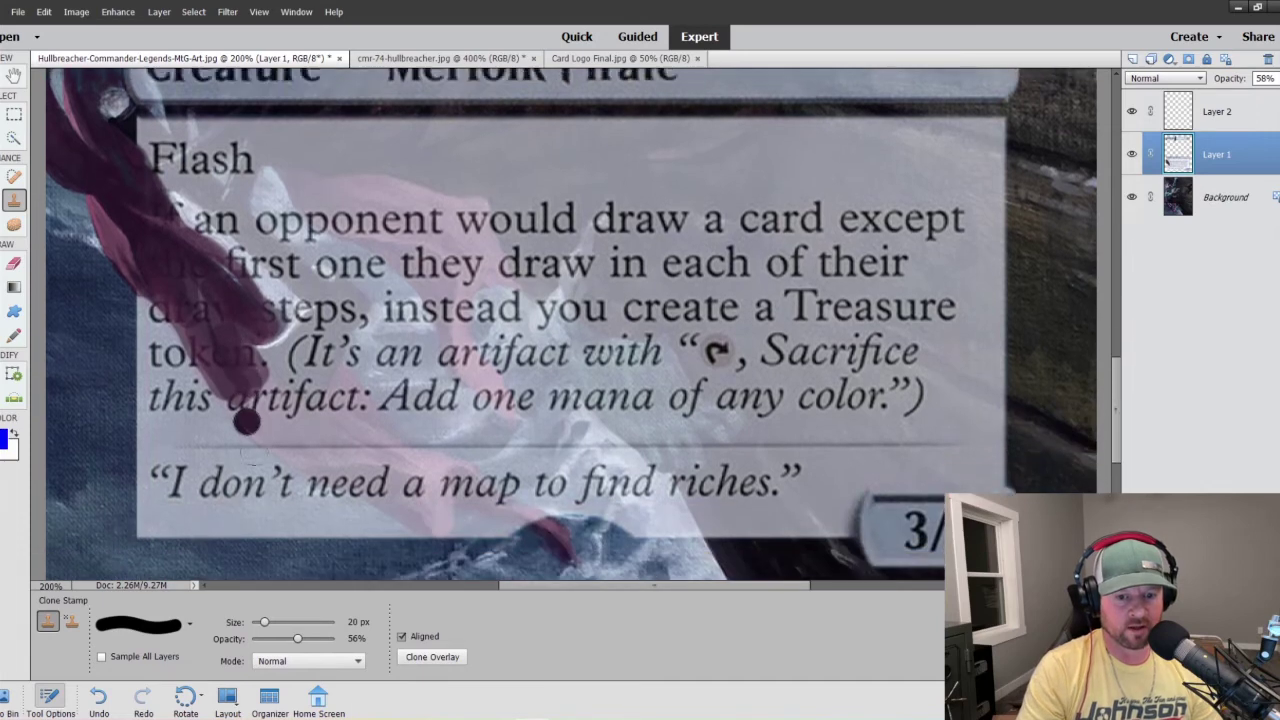
{"action": "mouse_move", "coordinate": [168, 229]}
{"action": "left_mouse_down"}
{"action": "mouse_move", "coordinate": [123, 216]}
{"action": "mouse_move", "coordinate": [103, 178]}
{"action": "mouse_move", "coordinate": [216, 314]}
{"action": "mouse_move", "coordinate": [186, 238]}
{"action": "mouse_move", "coordinate": [198, 248]}
{"action": "mouse_move", "coordinate": [208, 335]}
{"action": "mouse_move", "coordinate": [199, 302]}
{"action": "mouse_move", "coordinate": [248, 362]}
{"action": "mouse_move", "coordinate": [205, 300]}
{"action": "mouse_move", "coordinate": [201, 290]}
{"action": "mouse_move", "coordinate": [226, 318]}
{"action": "mouse_move", "coordinate": [197, 242]}
{"action": "mouse_move", "coordinate": [235, 300]}
{"action": "left_mouse_up"}
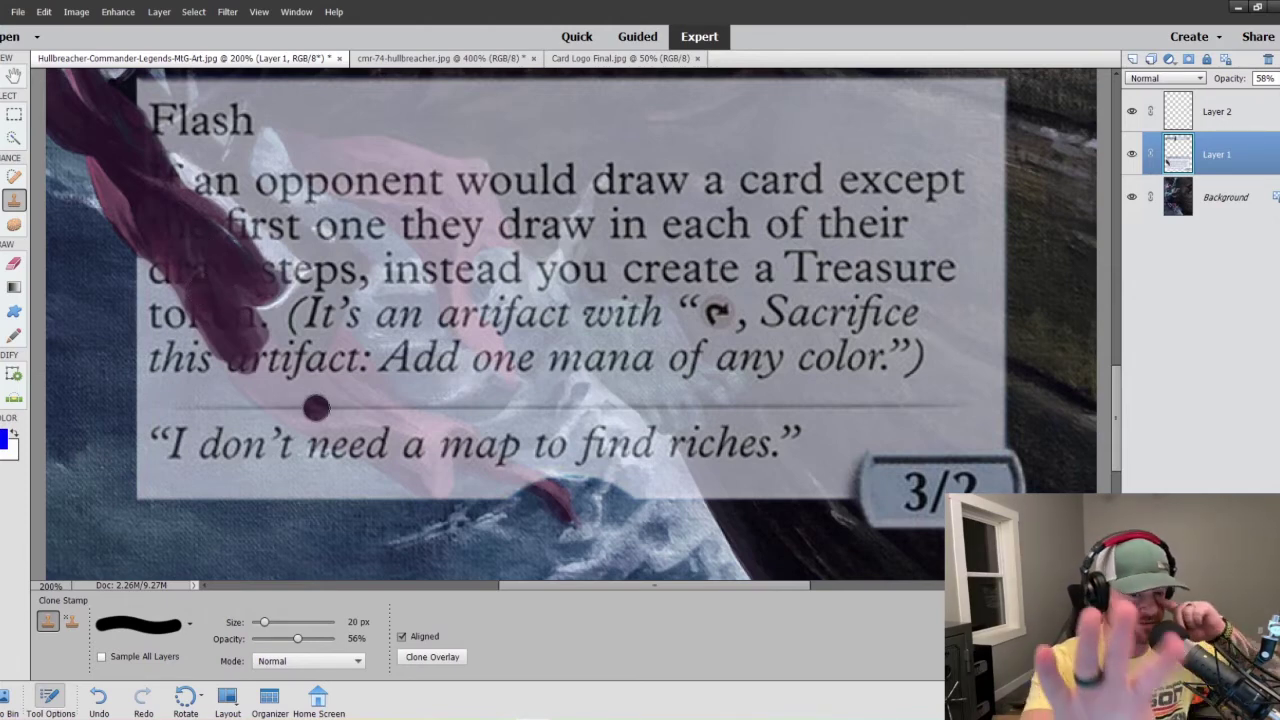
{"action": "mouse_move", "coordinate": [243, 333]}
{"action": "left_mouse_down"}
{"action": "mouse_move", "coordinate": [247, 375]}
{"action": "mouse_move", "coordinate": [348, 434]}
{"action": "mouse_move", "coordinate": [272, 378]}
{"action": "mouse_move", "coordinate": [260, 351]}
{"action": "mouse_move", "coordinate": [313, 412]}
{"action": "mouse_move", "coordinate": [262, 346]}
{"action": "mouse_move", "coordinate": [346, 422]}
{"action": "left_mouse_up"}
{"action": "mouse_move", "coordinate": [272, 369]}
{"action": "left_mouse_down"}
{"action": "mouse_move", "coordinate": [336, 418]}
{"action": "mouse_move", "coordinate": [260, 342]}
{"action": "mouse_move", "coordinate": [318, 394]}
{"action": "mouse_move", "coordinate": [344, 336]}
{"action": "mouse_move", "coordinate": [346, 392]}
{"action": "mouse_move", "coordinate": [304, 409]}
{"action": "mouse_move", "coordinate": [283, 399]}
{"action": "mouse_move", "coordinate": [370, 444]}
{"action": "mouse_move", "coordinate": [252, 366]}
{"action": "mouse_move", "coordinate": [415, 471]}
{"action": "mouse_move", "coordinate": [338, 371]}
{"action": "mouse_move", "coordinate": [420, 458]}
{"action": "mouse_move", "coordinate": [370, 437]}
{"action": "mouse_move", "coordinate": [434, 487]}
{"action": "mouse_move", "coordinate": [416, 451]}
{"action": "mouse_move", "coordinate": [426, 456]}
{"action": "mouse_move", "coordinate": [435, 495]}
{"action": "mouse_move", "coordinate": [435, 444]}
{"action": "mouse_move", "coordinate": [434, 487]}
{"action": "mouse_move", "coordinate": [382, 416]}
{"action": "mouse_move", "coordinate": [434, 437]}
{"action": "mouse_move", "coordinate": [355, 375]}
{"action": "left_mouse_up"}
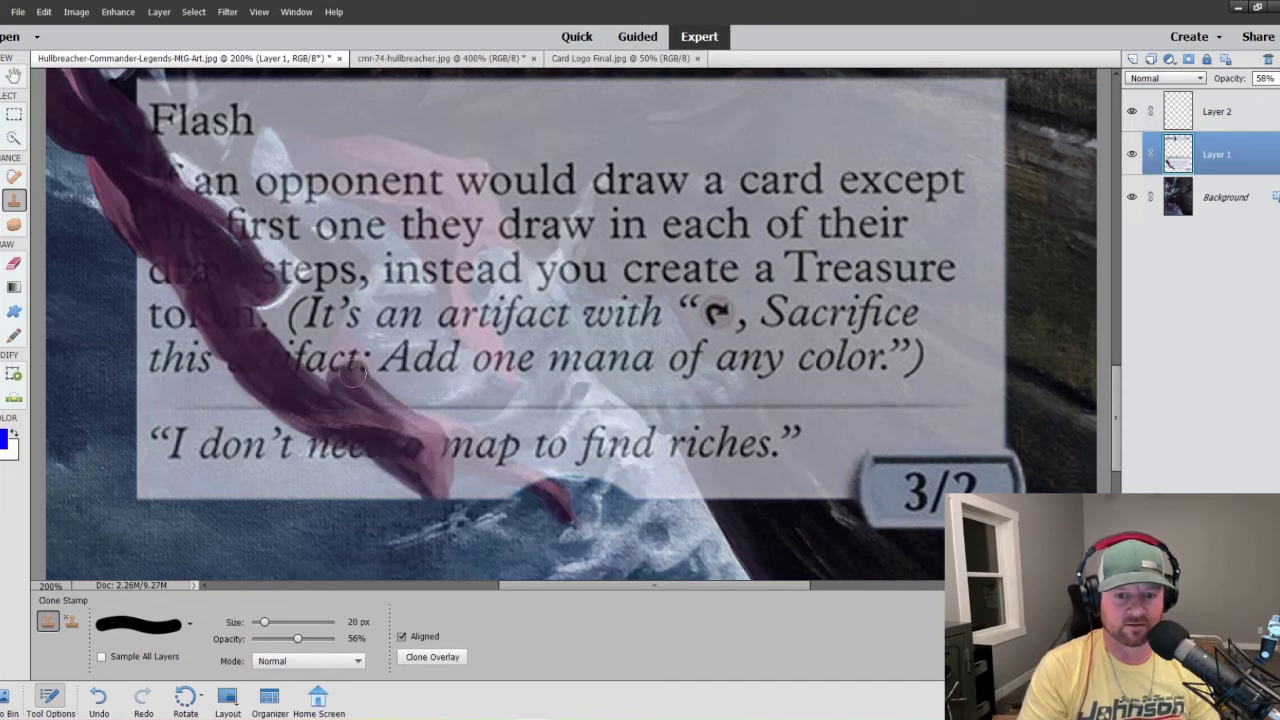
- Outline the peaked cloth fold above "artifact:" with clone strokes, reducing the brush size to 6 px and then 3 px
{"action": "key", "text": "ctrl+plus"}
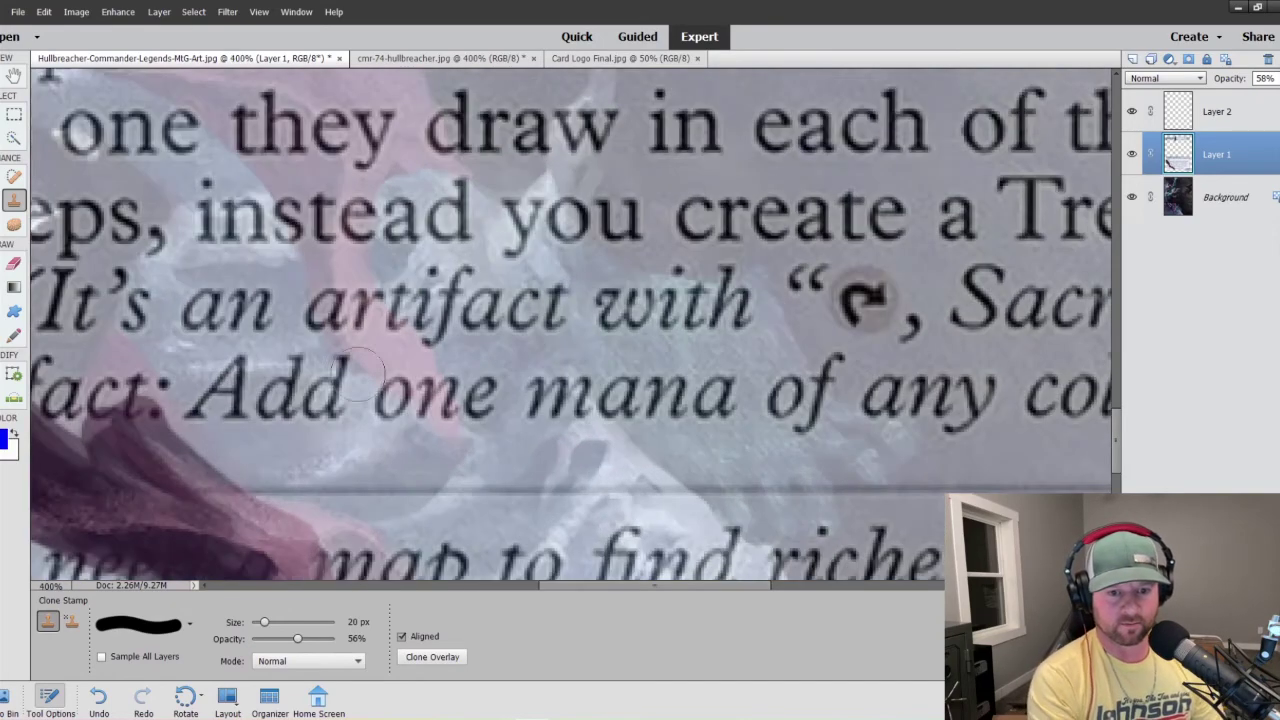
{"action": "scroll", "coordinate": [90, 400], "scroll_direction": "down", "scroll_amount": 2}
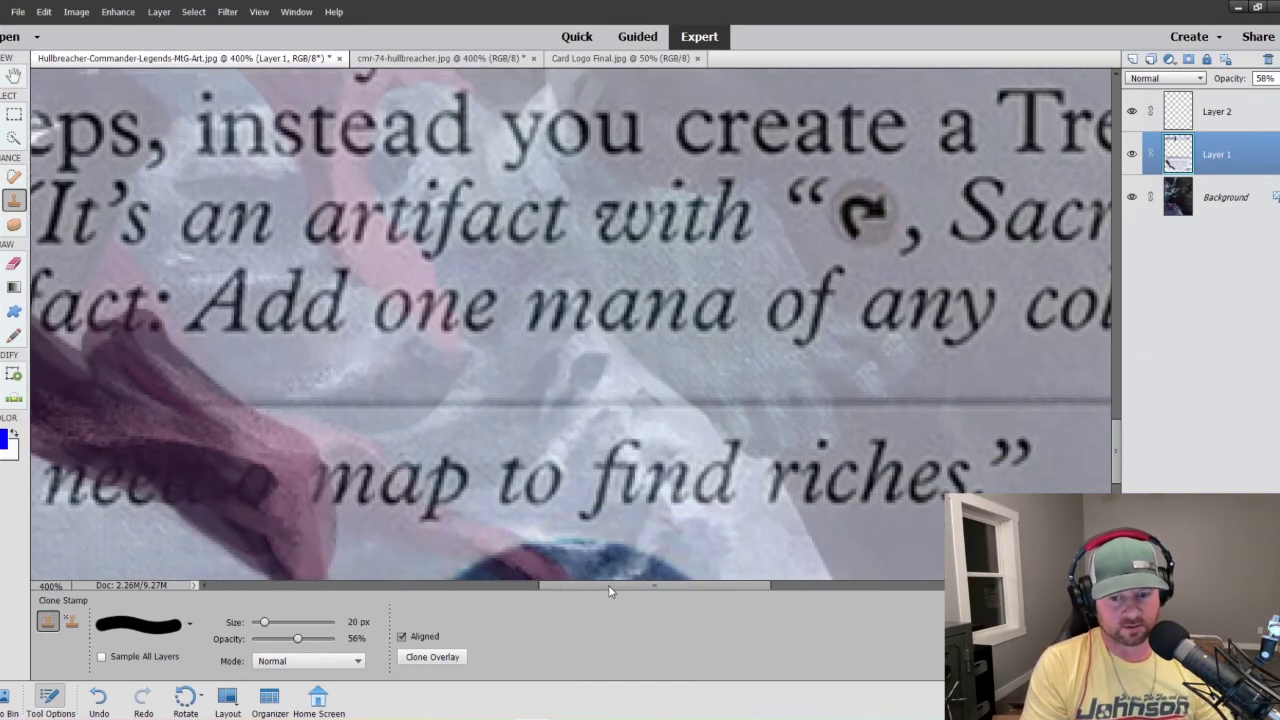
{"action": "scroll", "coordinate": [608, 586], "scroll_direction": "right", "scroll_amount": 1}
{"action": "left_click_drag", "start_coordinate": [590, 592], "coordinate": [502, 590]}
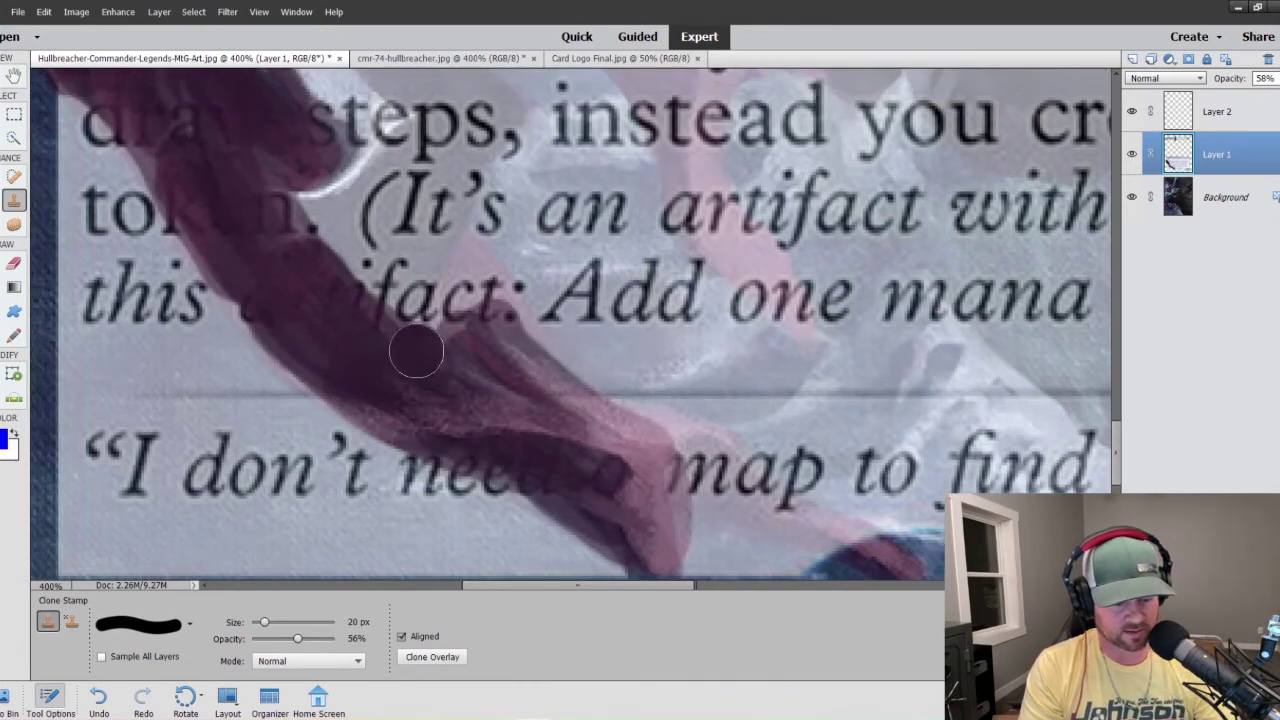
{"action": "left_click_drag", "start_coordinate": [416, 352], "coordinate": [458, 290]}
{"action": "key", "text": "bracketleft"}
{"action": "key", "text": "bracketleft"}
{"action": "key", "text": "bracketleft"}
{"action": "key", "text": "bracketleft"}
{"action": "key", "text": "bracketleft"}
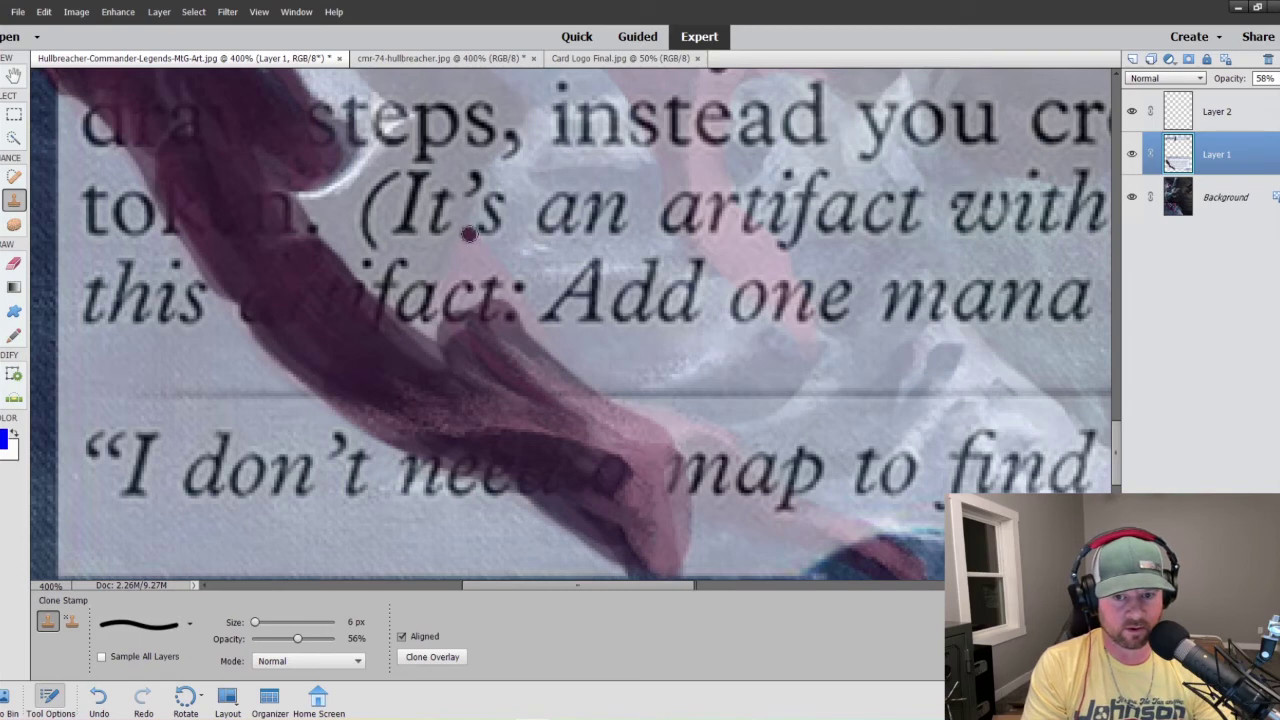
{"action": "key", "text": "bracketleft"}
{"action": "key", "text": "bracketleft"}
{"action": "key", "text": "bracketleft"}
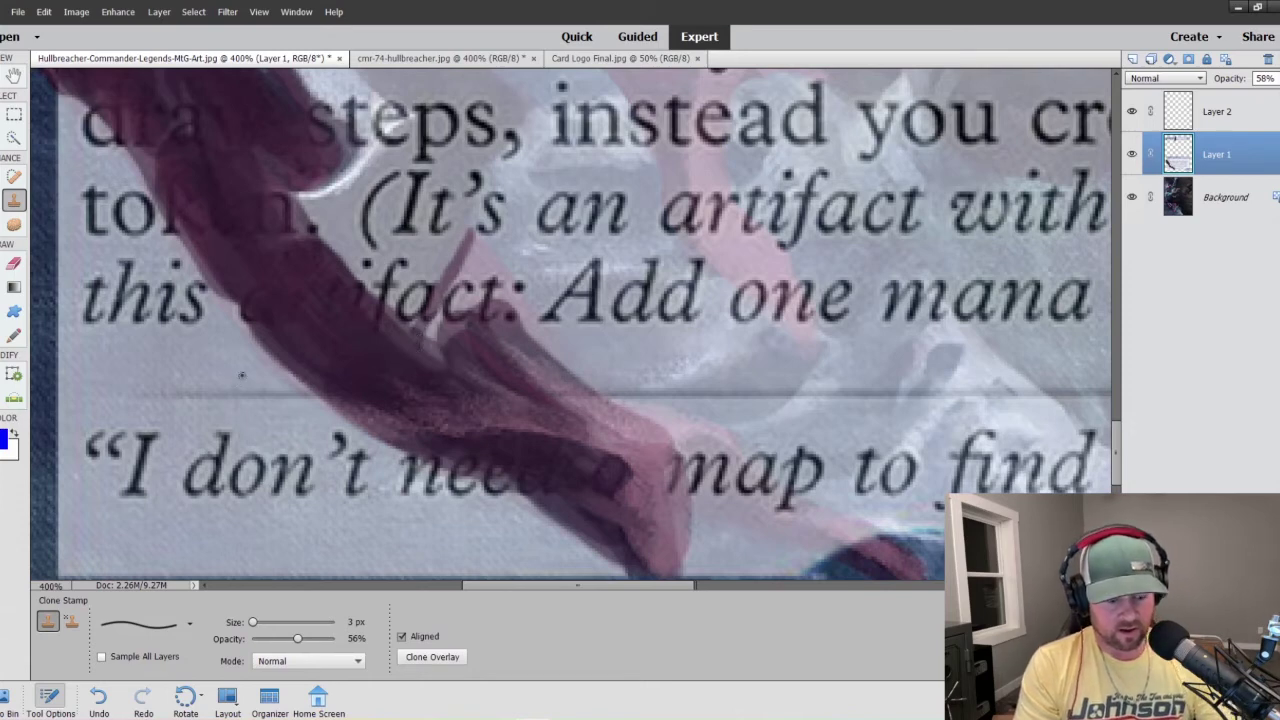
- Set the Clone Stamp to 7 px, resample the cloth, and fill the peaked fold over "artifact:" and the gap beside it
{"action": "key", "text": "bracketright"}
{"action": "key", "text": "bracketright"}
{"action": "key", "text": "bracketright"}
{"action": "key", "text": "bracketright"}
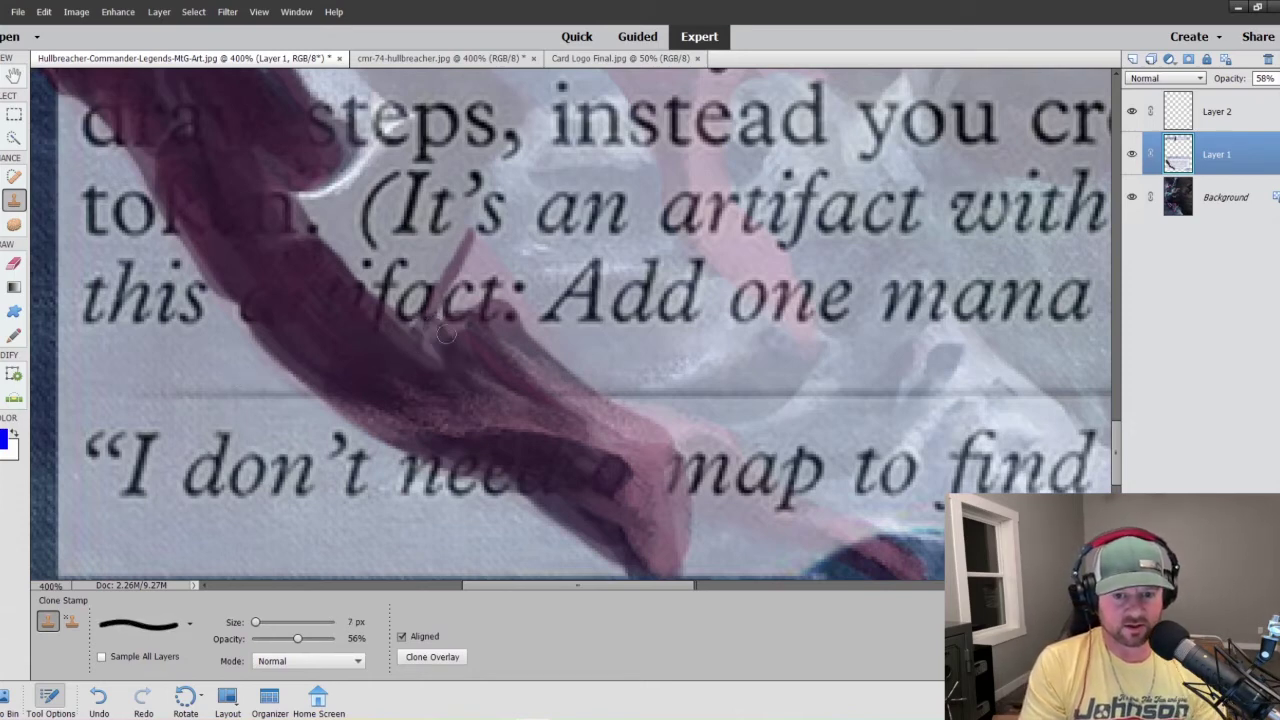
{"action": "left_click", "coordinate": [486, 341], "text": "alt"}
{"action": "mouse_move", "coordinate": [454, 291]}
{"action": "left_mouse_down"}
{"action": "mouse_move", "coordinate": [513, 335]}
{"action": "mouse_move", "coordinate": [472, 245]}
{"action": "mouse_move", "coordinate": [588, 430]}
{"action": "left_mouse_up"}
{"action": "mouse_move", "coordinate": [476, 272]}
{"action": "left_mouse_down"}
{"action": "mouse_move", "coordinate": [468, 262]}
{"action": "mouse_move", "coordinate": [510, 360]}
{"action": "left_mouse_up"}
{"action": "mouse_move", "coordinate": [457, 273]}
{"action": "left_mouse_down"}
{"action": "mouse_move", "coordinate": [480, 327]}
{"action": "mouse_move", "coordinate": [472, 277]}
{"action": "mouse_move", "coordinate": [485, 336]}
{"action": "mouse_move", "coordinate": [443, 307]}
{"action": "mouse_move", "coordinate": [469, 372]}
{"action": "mouse_move", "coordinate": [432, 325]}
{"action": "mouse_move", "coordinate": [451, 386]}
{"action": "left_mouse_up"}
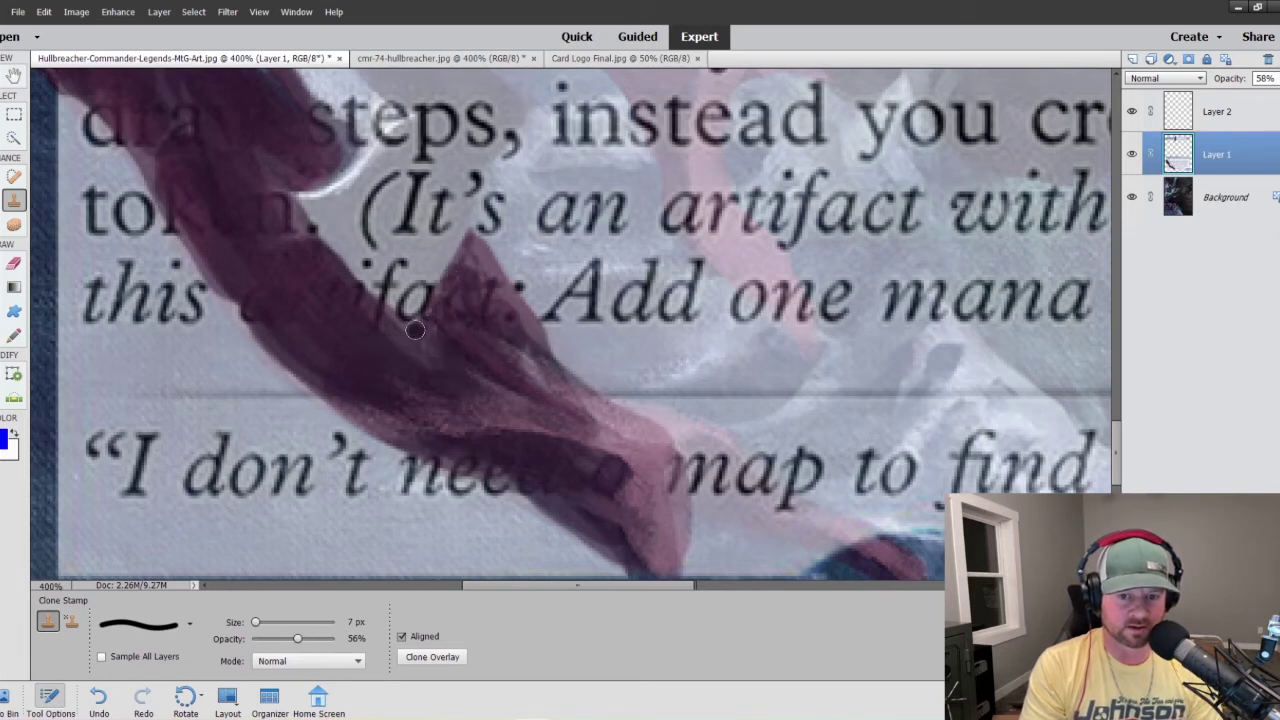
{"action": "mouse_move", "coordinate": [415, 330]}
{"action": "left_mouse_down"}
{"action": "mouse_move", "coordinate": [474, 403]}
{"action": "mouse_move", "coordinate": [476, 341]}
{"action": "mouse_move", "coordinate": [559, 395]}
{"action": "left_mouse_up"}
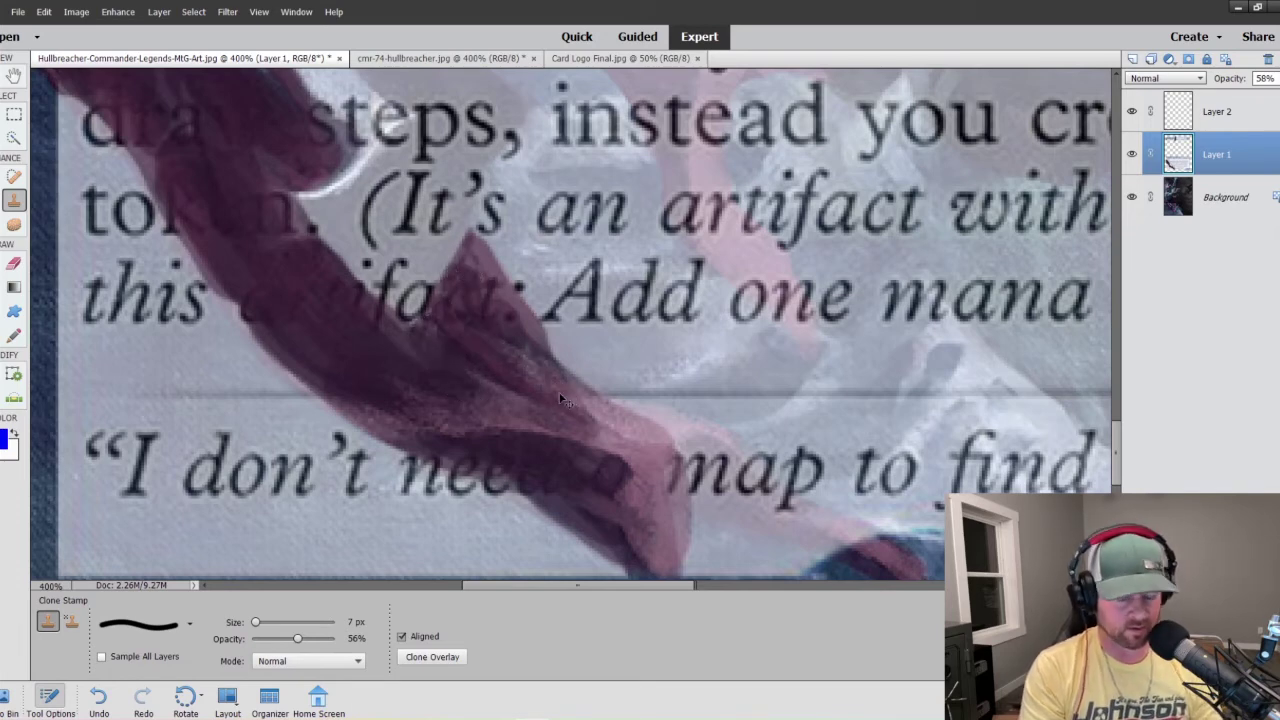
- Set the Clone Stamp to 5 px and clone the thin cloth tail below "map" down to its tip
{"action": "scroll", "coordinate": [559, 398], "scroll_direction": "down", "scroll_amount": 4}
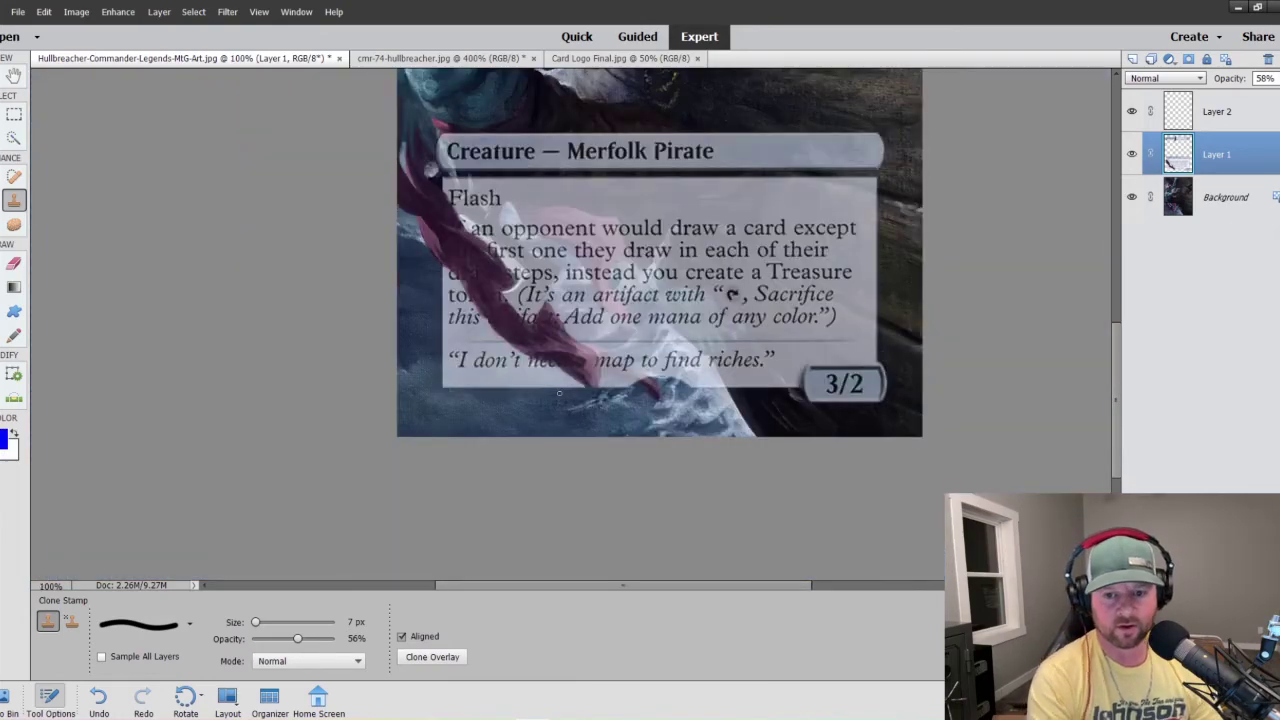
{"action": "scroll", "coordinate": [561, 398], "scroll_direction": "down", "scroll_amount": 1}
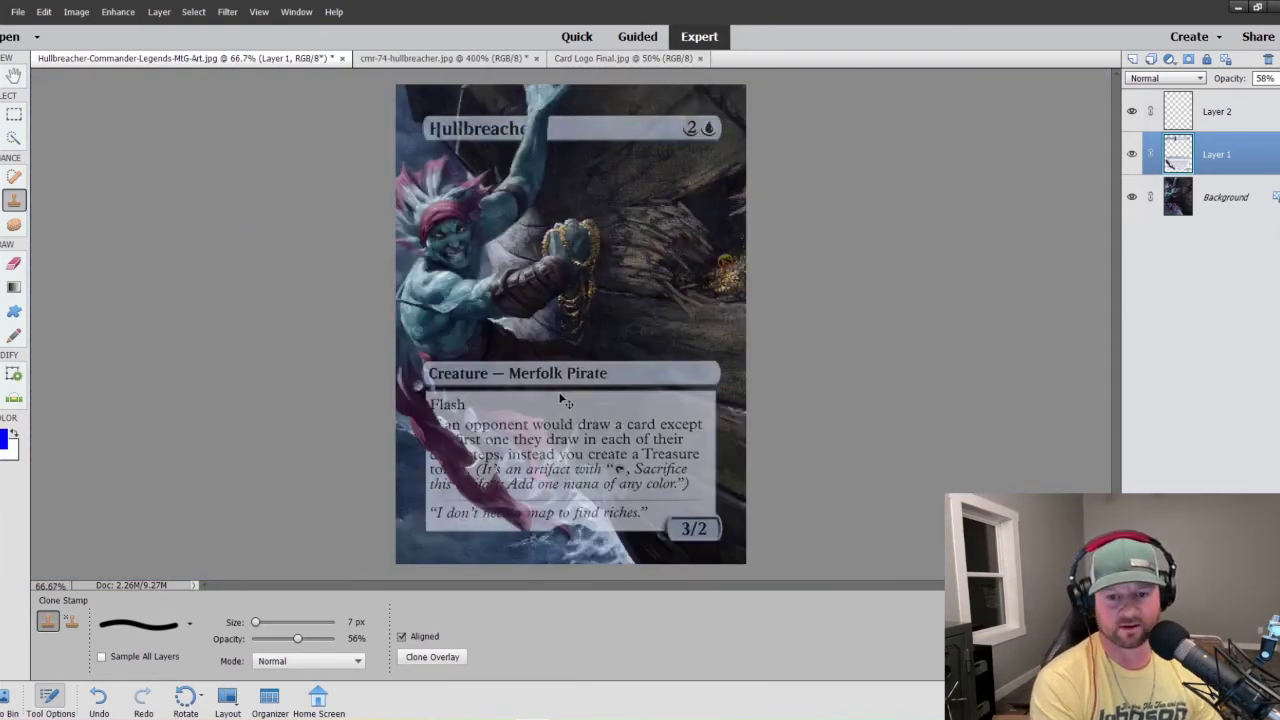
{"action": "scroll", "coordinate": [563, 400], "scroll_direction": "up", "scroll_amount": 1}
{"action": "scroll", "coordinate": [565, 400], "scroll_direction": "down", "scroll_amount": 5}
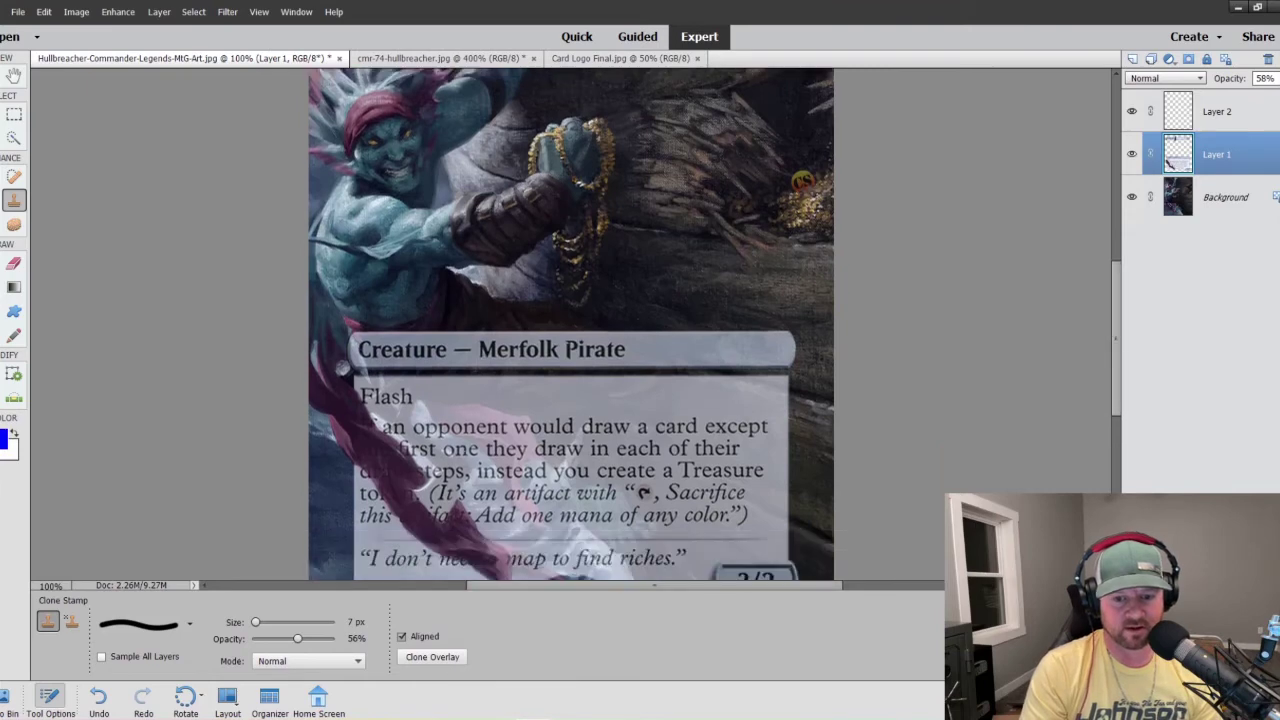
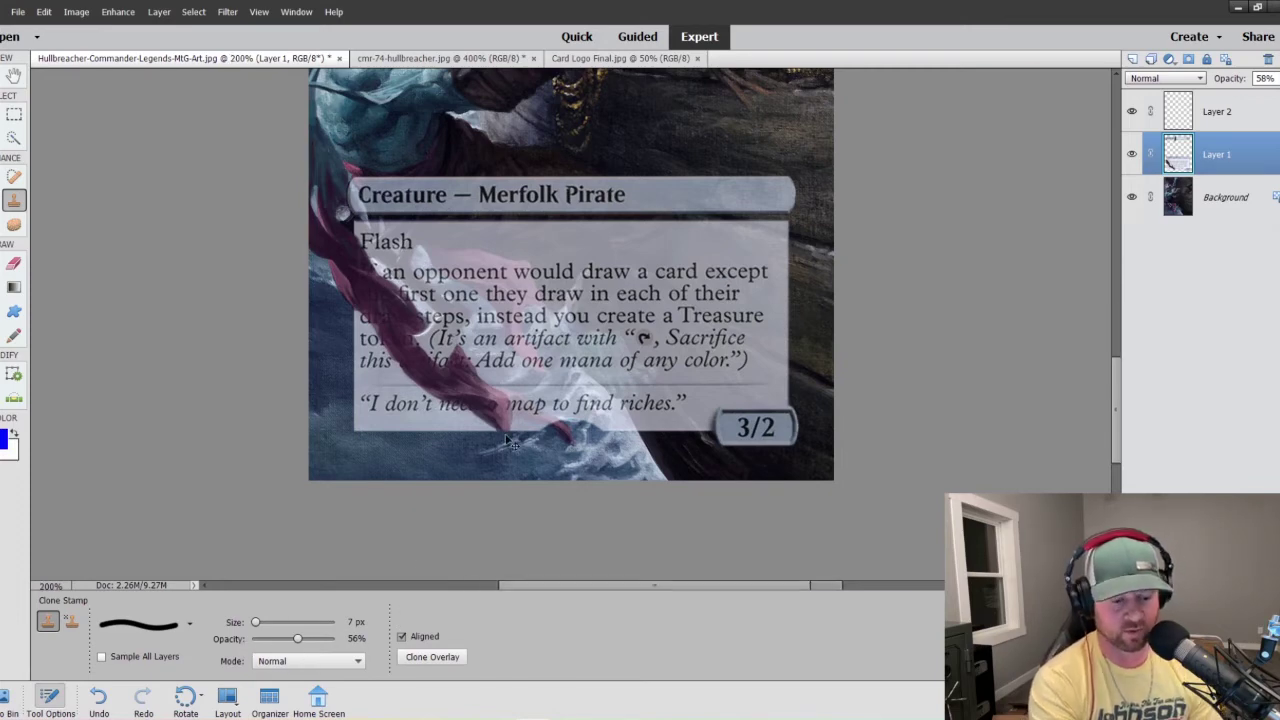
{"action": "key", "text": "ctrl+equal"}
{"action": "scroll", "coordinate": [510, 443], "scroll_direction": "down", "scroll_amount": 4}
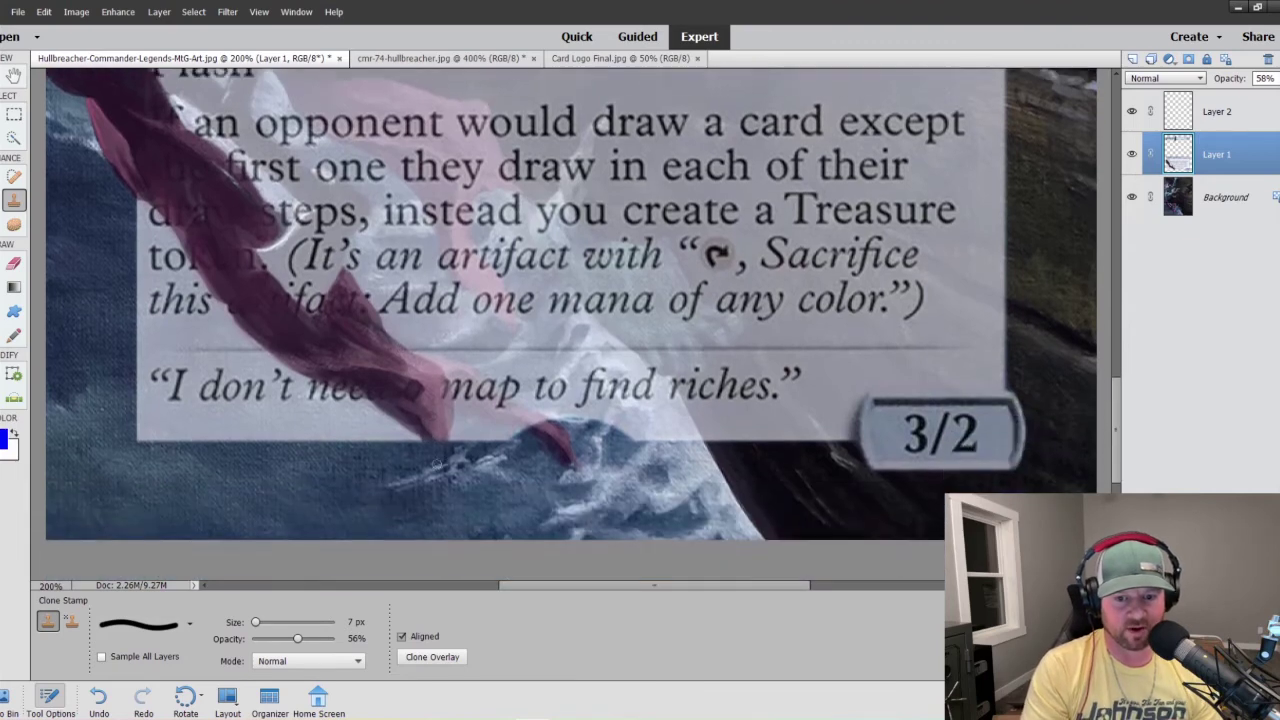
{"action": "key", "text": "bracketleft"}
{"action": "key", "text": "bracketleft"}
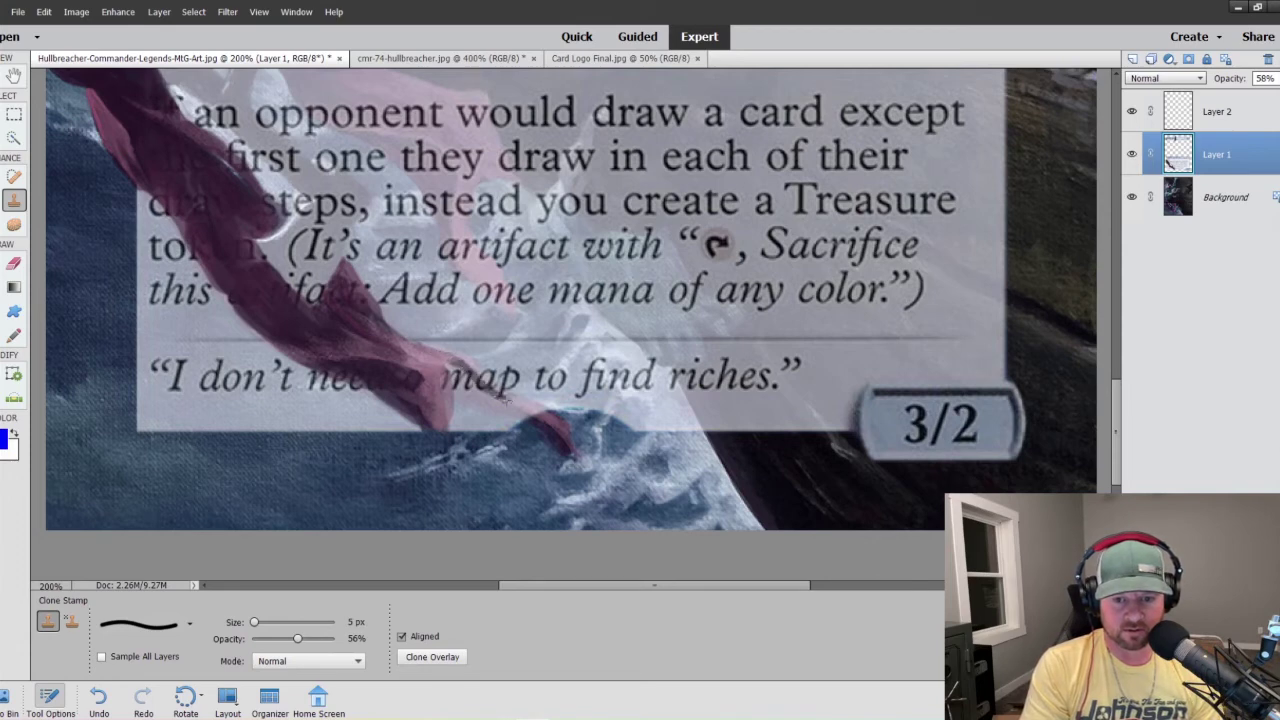
{"action": "left_click_drag", "start_coordinate": [448, 368], "coordinate": [512, 412]}
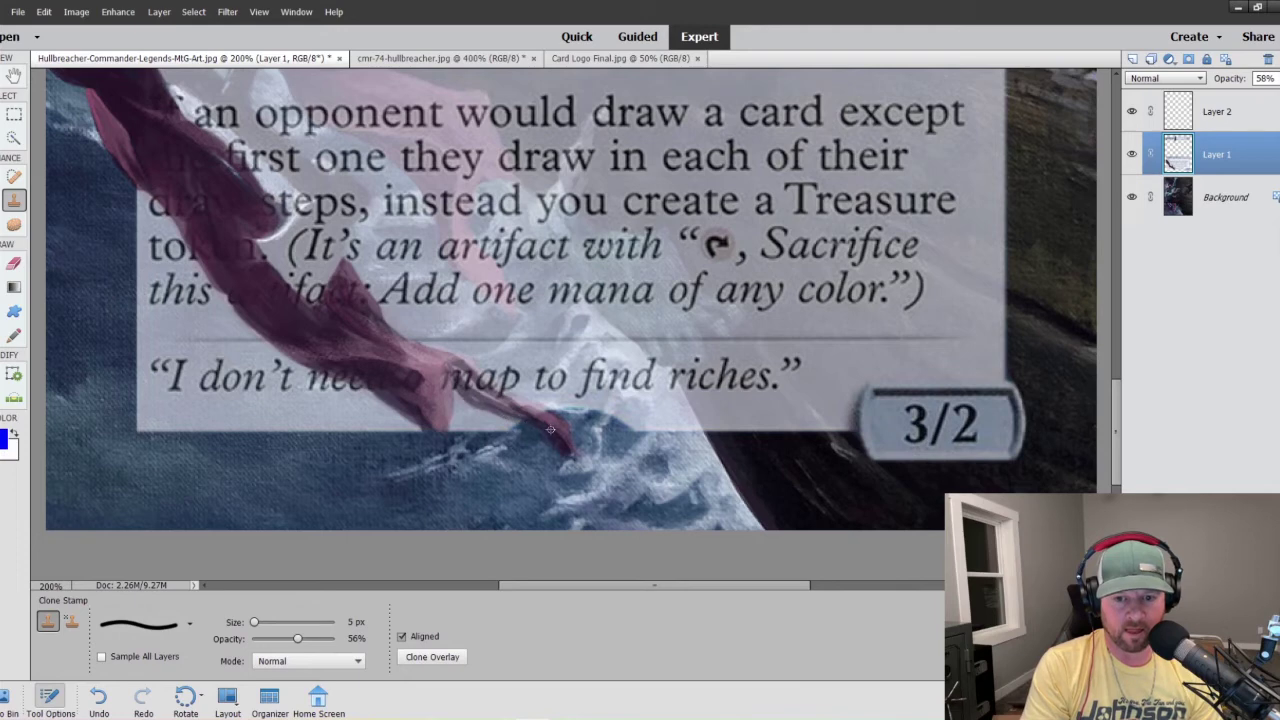
- Clone more red cloth over the start of "map" down toward the thin tail, using the 5 px Clone Stamp
{"action": "left_click_drag", "start_coordinate": [454, 376], "coordinate": [512, 409]}
{"action": "left_click_drag", "start_coordinate": [464, 374], "coordinate": [495, 401]}
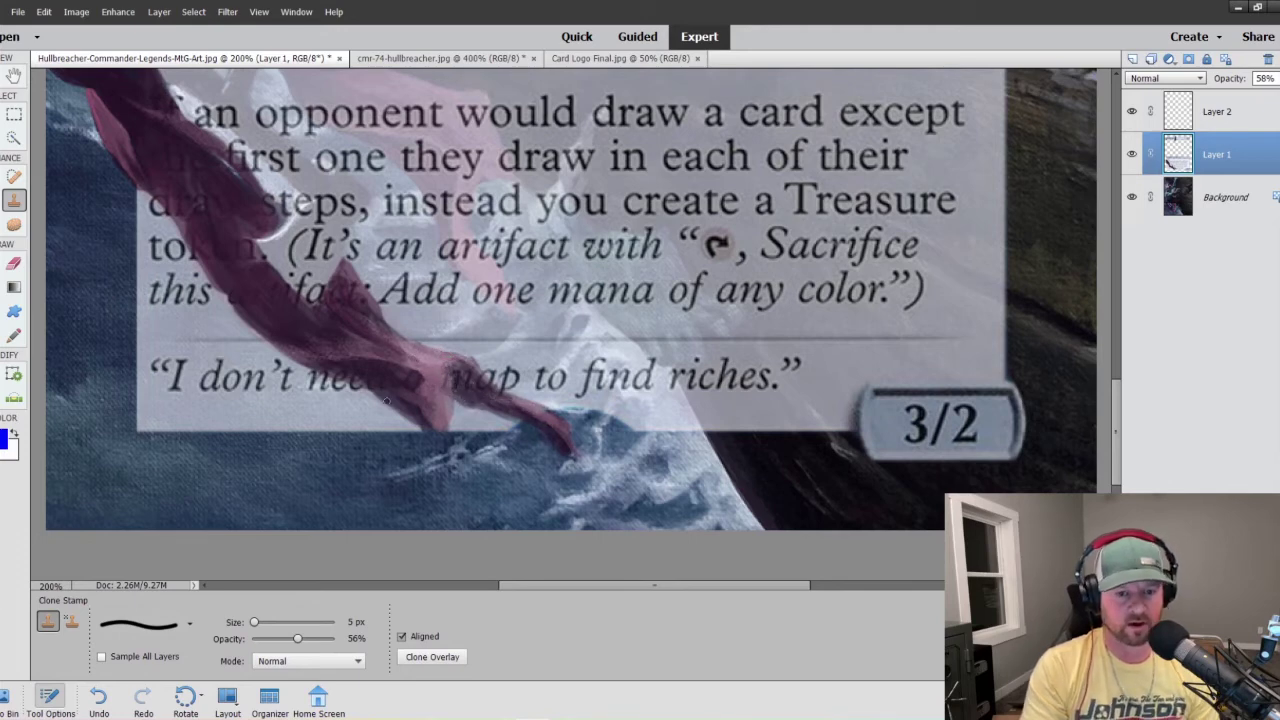
{"action": "key", "text": "ctrl+0"}
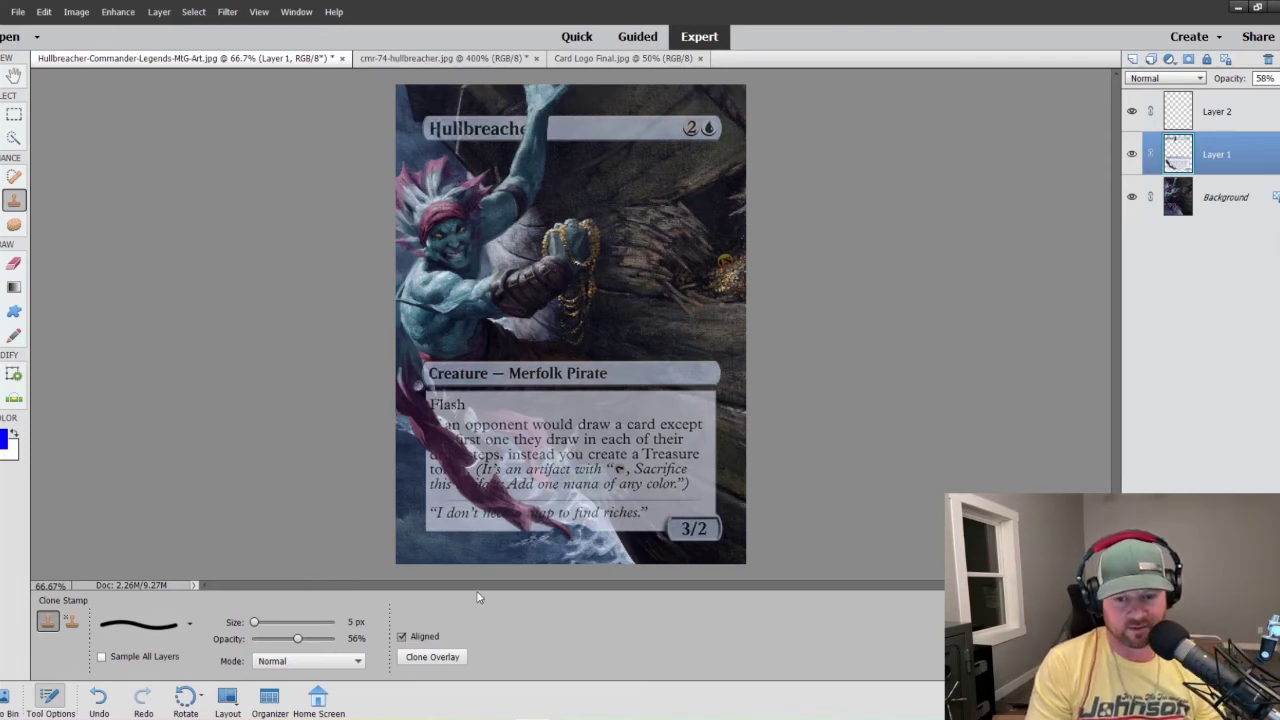
- Quick-select the gap beside the cloth on the Background layer, around "steps" and "(It's", with a 15 px brush
{"action": "key", "text": "ctrl+equal"}
{"action": "key", "text": "ctrl+equal"}
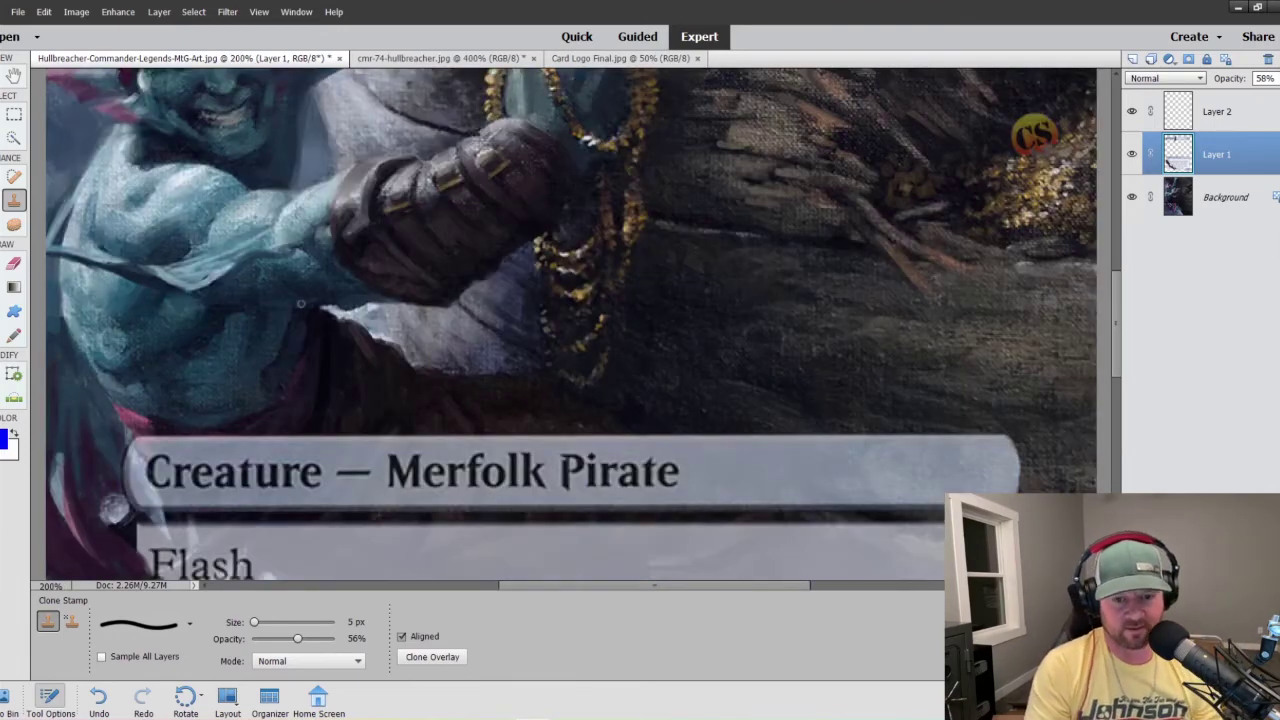
{"action": "scroll", "coordinate": [477, 574], "scroll_direction": "down", "scroll_amount": 2}
{"action": "scroll", "coordinate": [349, 378], "scroll_direction": "down", "scroll_amount": 5}
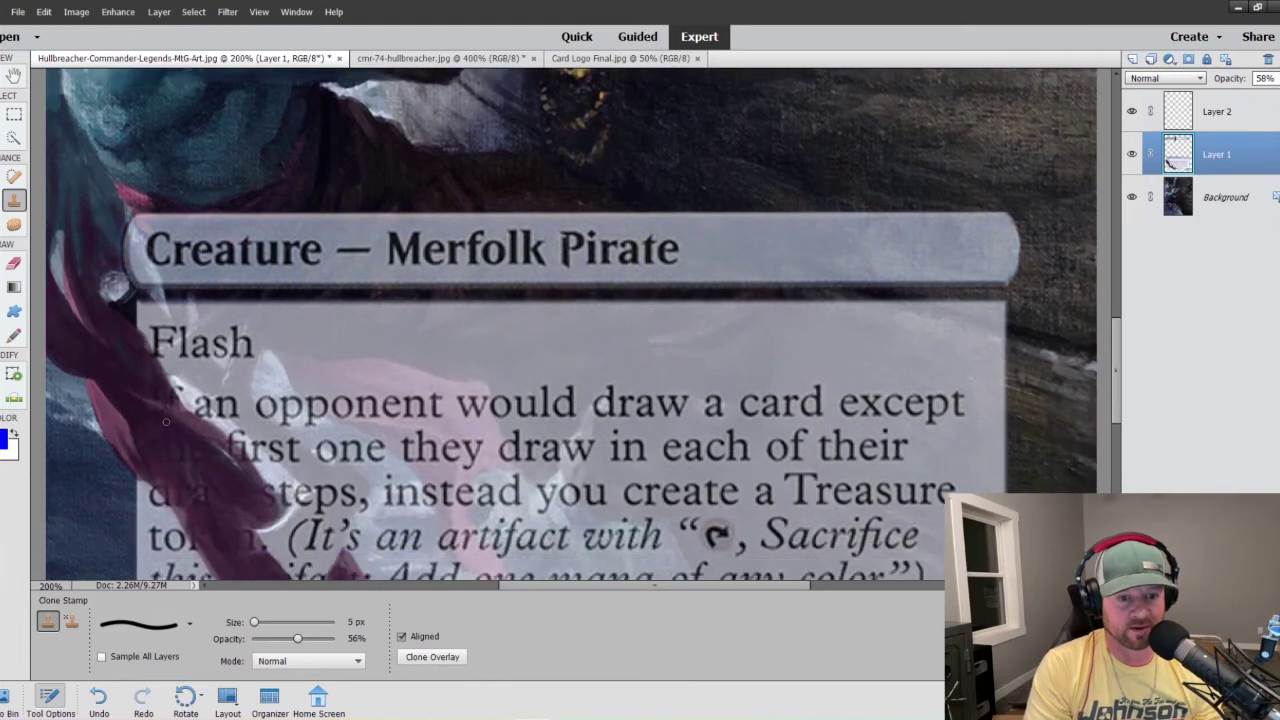
{"action": "scroll", "coordinate": [166, 421], "scroll_direction": "down", "scroll_amount": 9}
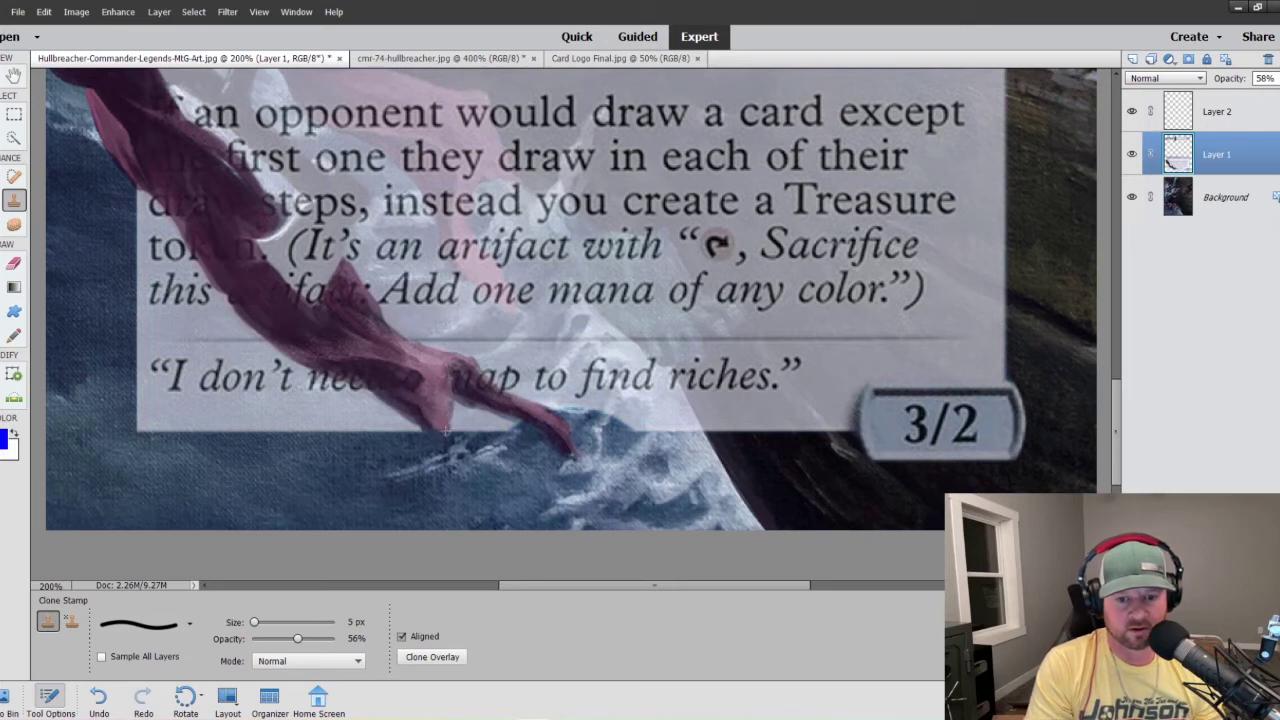
{"action": "scroll", "coordinate": [395, 371], "scroll_direction": "up", "scroll_amount": 3}
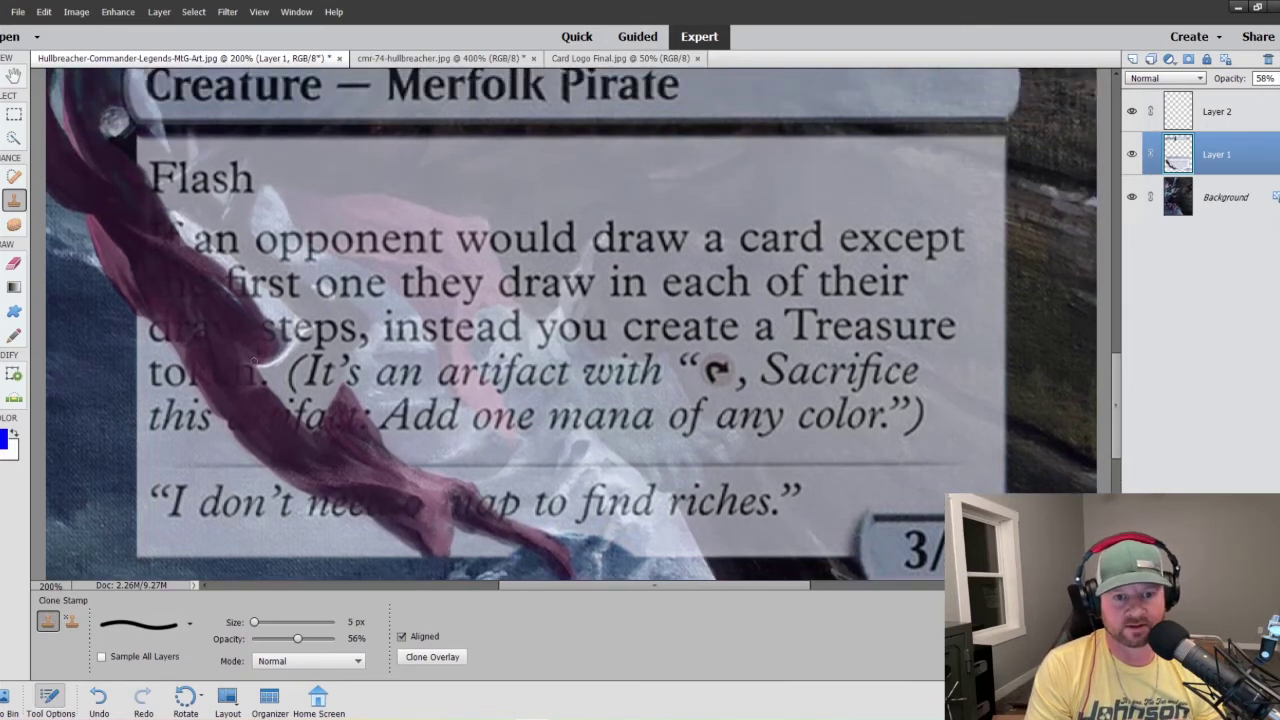
{"action": "left_click", "coordinate": [1184, 204]}
{"action": "left_click", "coordinate": [14, 138]}
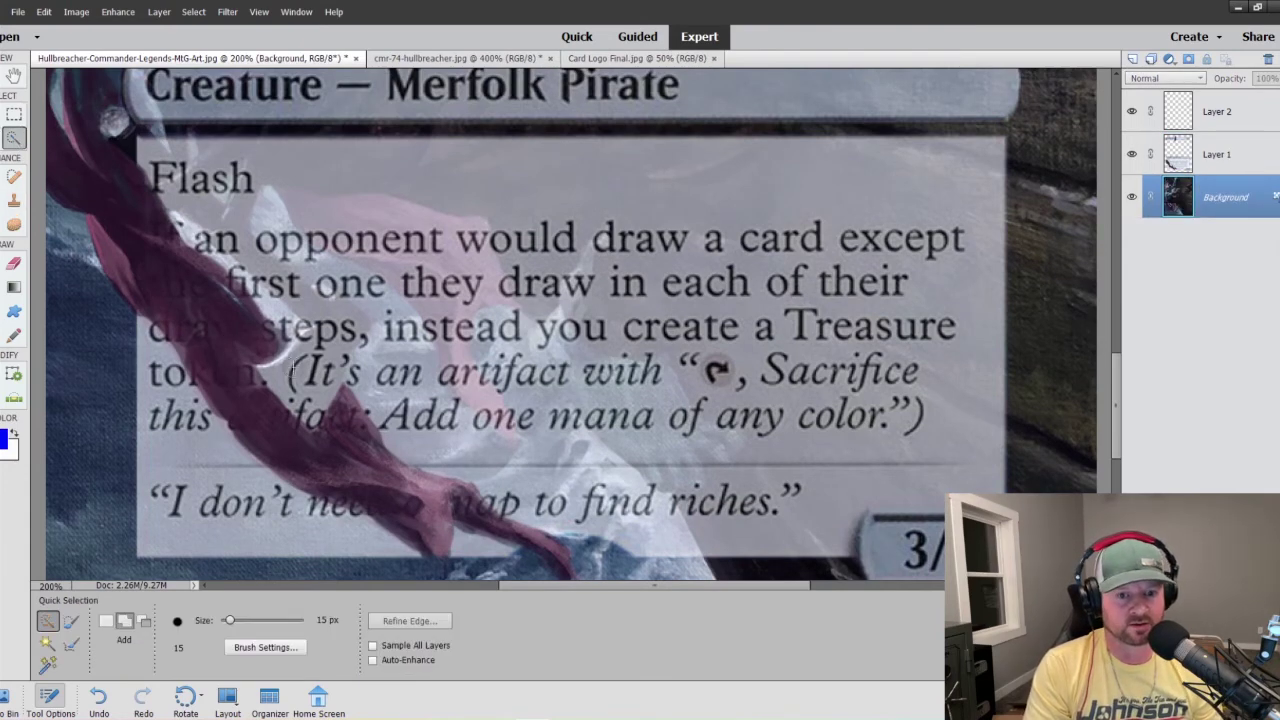
{"action": "left_click_drag", "start_coordinate": [305, 372], "coordinate": [300, 390]}
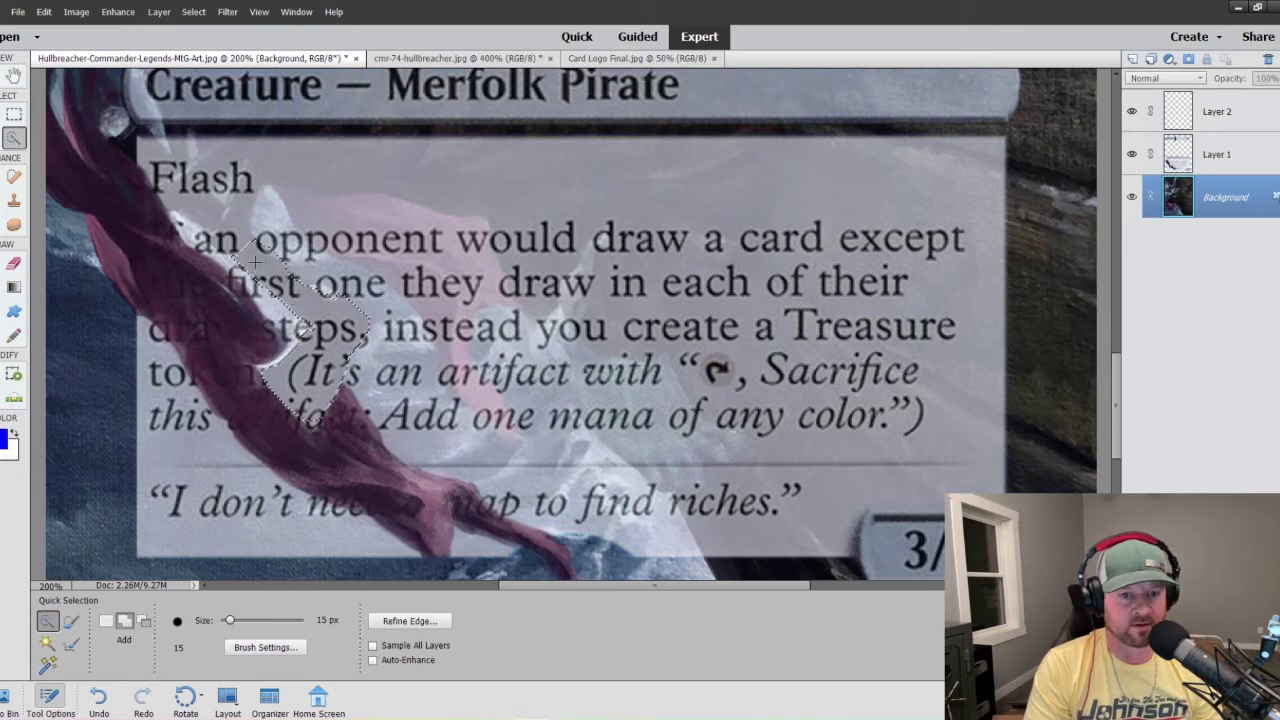
- Extend the quick selection along the upper cloth, through "Flash" and over the type bar's "Creature" end
{"action": "scroll", "coordinate": [215, 250], "scroll_direction": "up", "scroll_amount": 2}
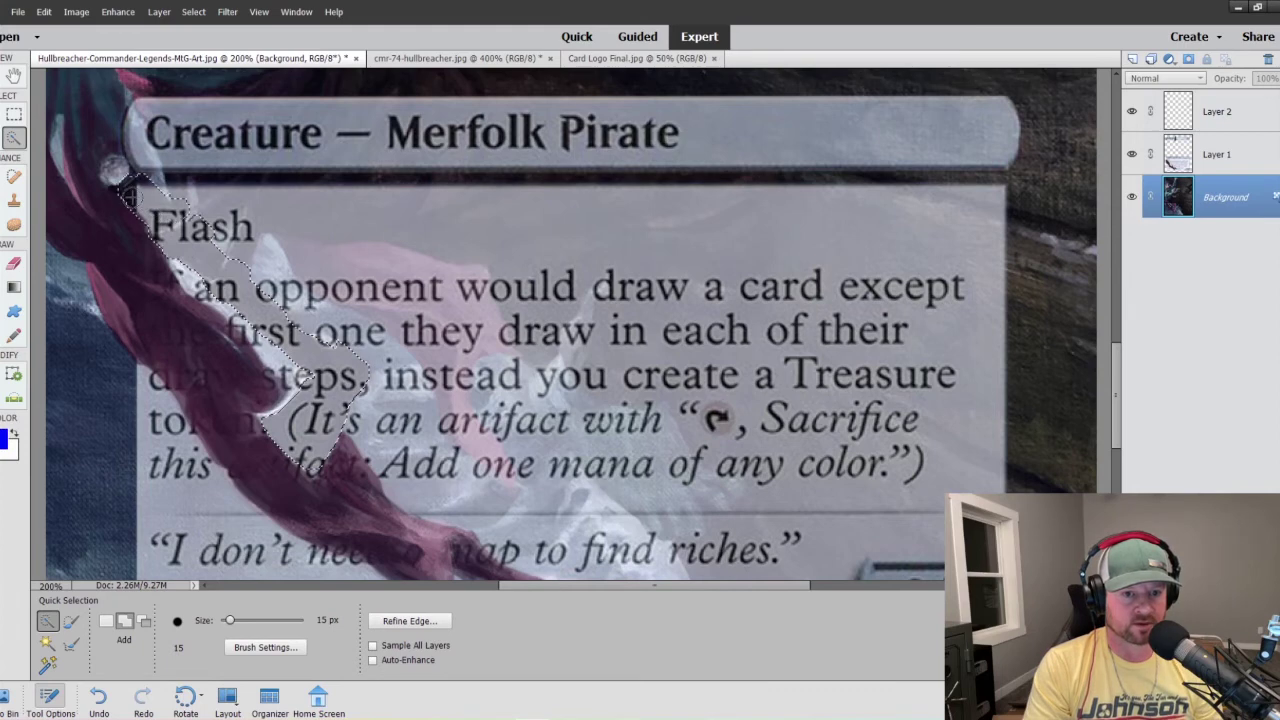
{"action": "left_click_drag", "start_coordinate": [135, 200], "coordinate": [123, 183]}
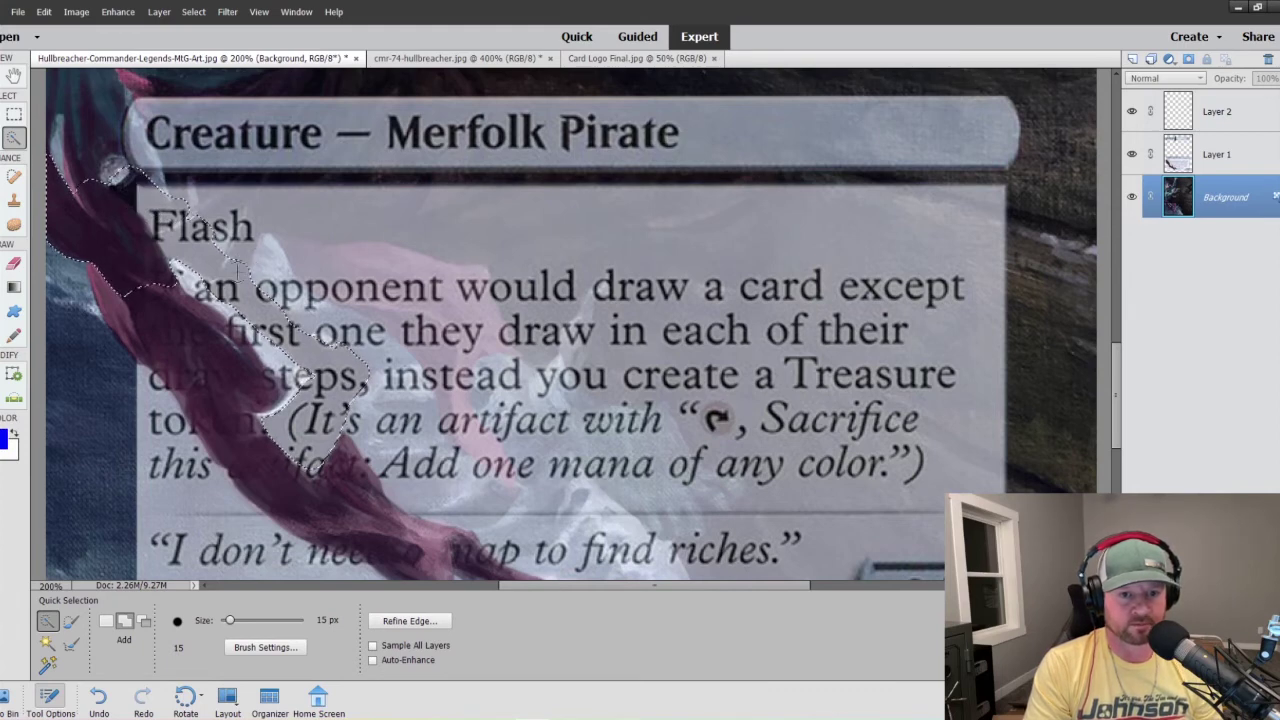
{"action": "scroll", "coordinate": [231, 262], "scroll_direction": "up", "scroll_amount": 2}
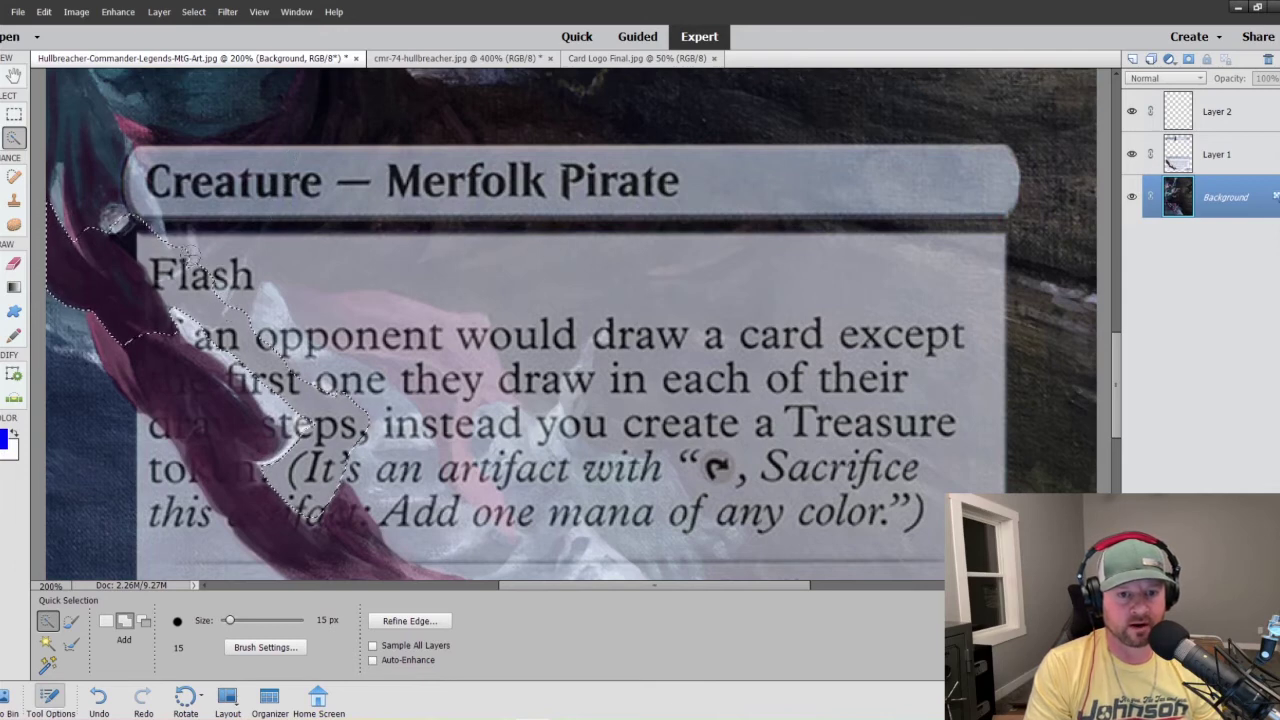
{"action": "left_click_drag", "start_coordinate": [232, 305], "coordinate": [277, 145]}
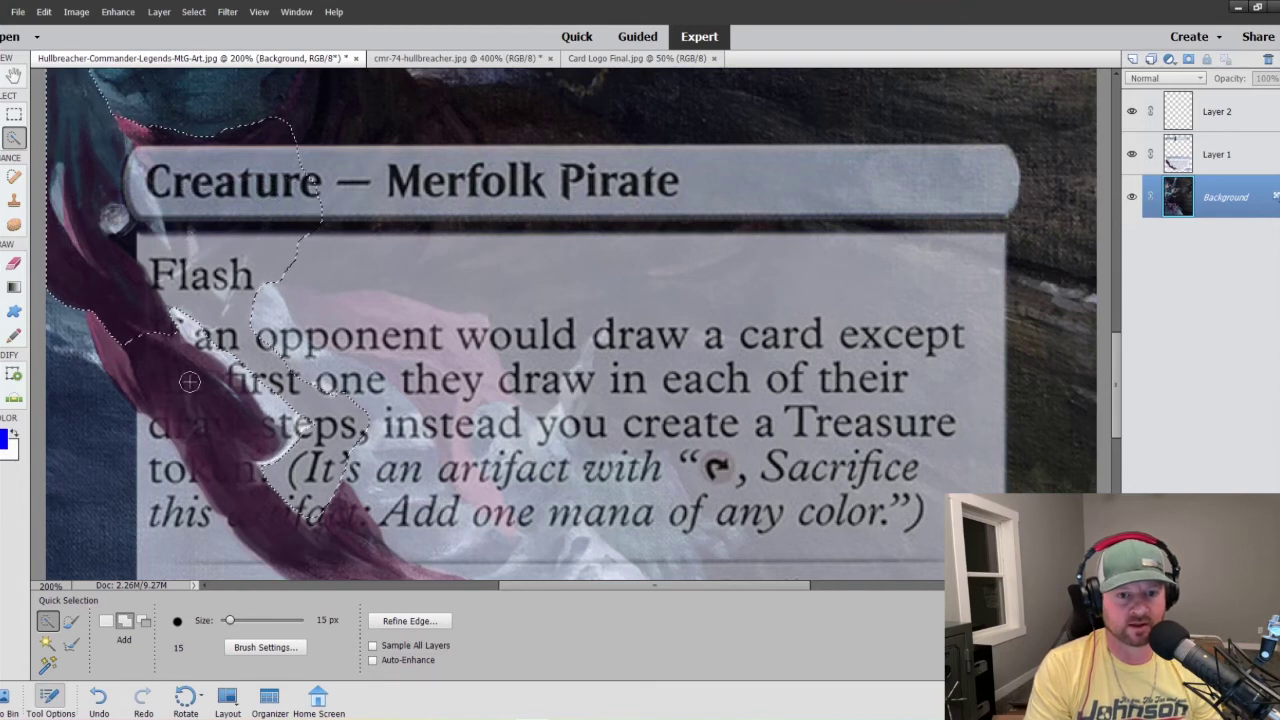
- Make Layer 1 active and enlarge the Clone Stamp brush to 20 px
{"action": "scroll", "coordinate": [249, 399], "scroll_direction": "down", "scroll_amount": 2}
{"action": "scroll", "coordinate": [249, 399], "scroll_direction": "down", "scroll_amount": 5}
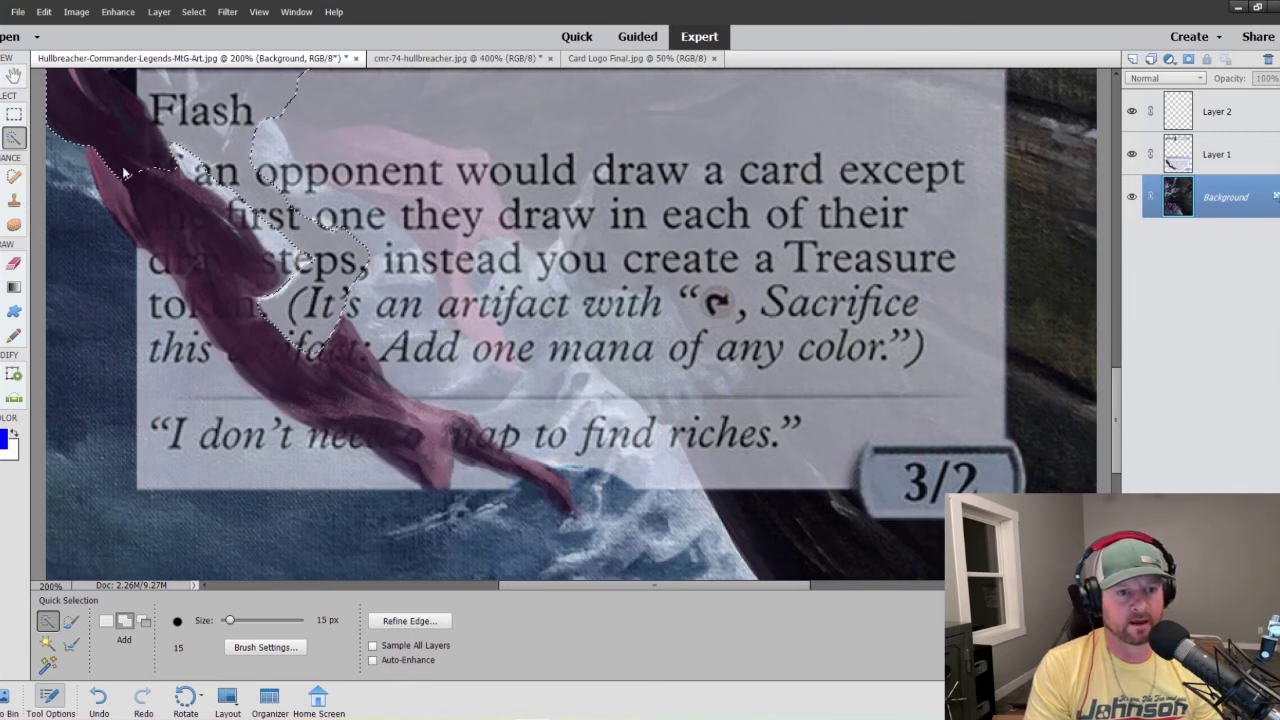
{"action": "left_click", "coordinate": [1185, 166]}
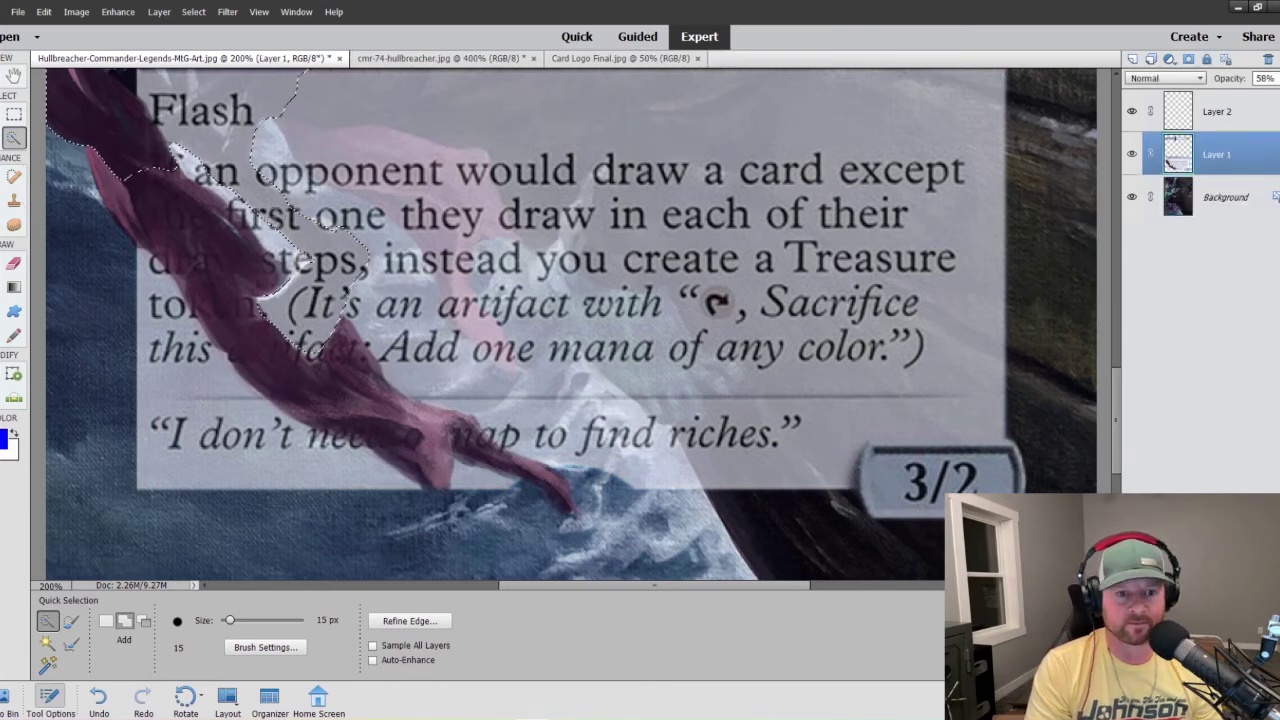
{"action": "left_click", "coordinate": [14, 200]}
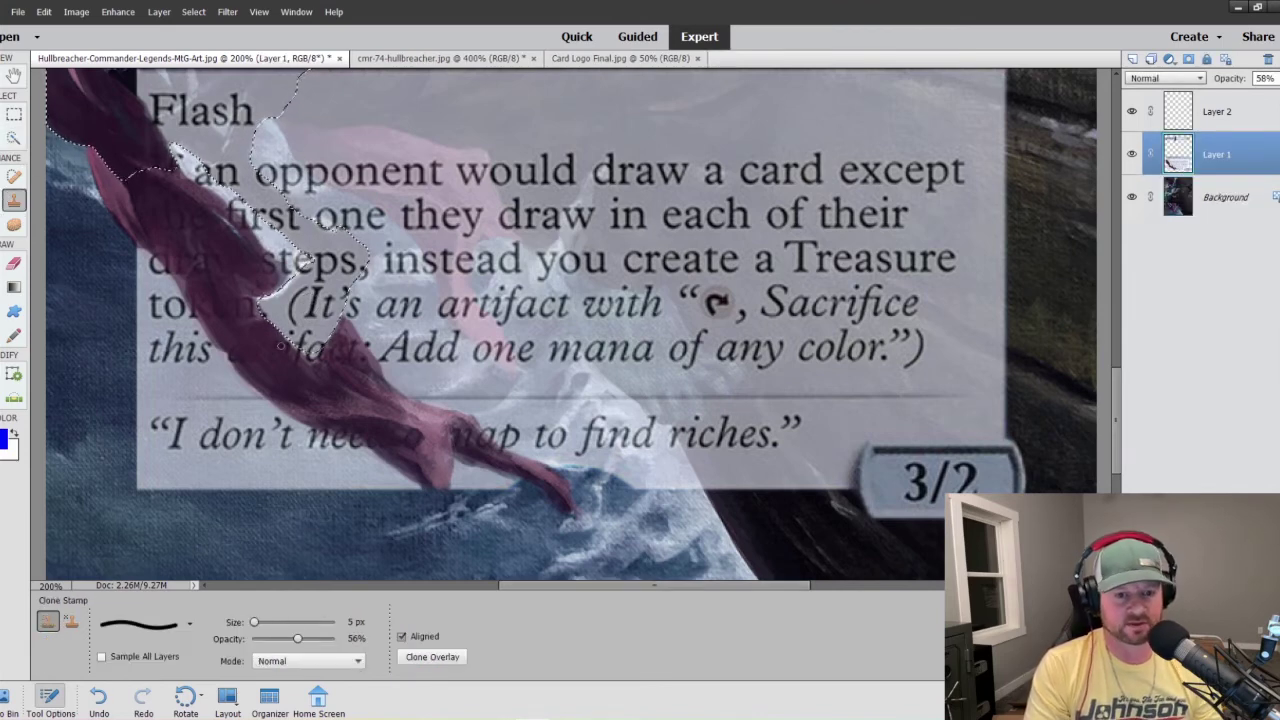
{"action": "key", "text": "bracketright"}
{"action": "key", "text": "bracketright"}
{"action": "key", "text": "bracketright"}
{"action": "key", "text": "bracketright"}
{"action": "key", "text": "bracketright"}
{"action": "key", "text": "bracketright"}
{"action": "key", "text": "bracketright"}
{"action": "key", "text": "bracketright"}
{"action": "key", "text": "bracketright"}
{"action": "key", "text": "bracketright"}
{"action": "key", "text": "bracketright"}
{"action": "key", "text": "bracketright"}
{"action": "key", "text": "bracketright"}
{"action": "key", "text": "bracketright"}
{"action": "key", "text": "bracketright"}
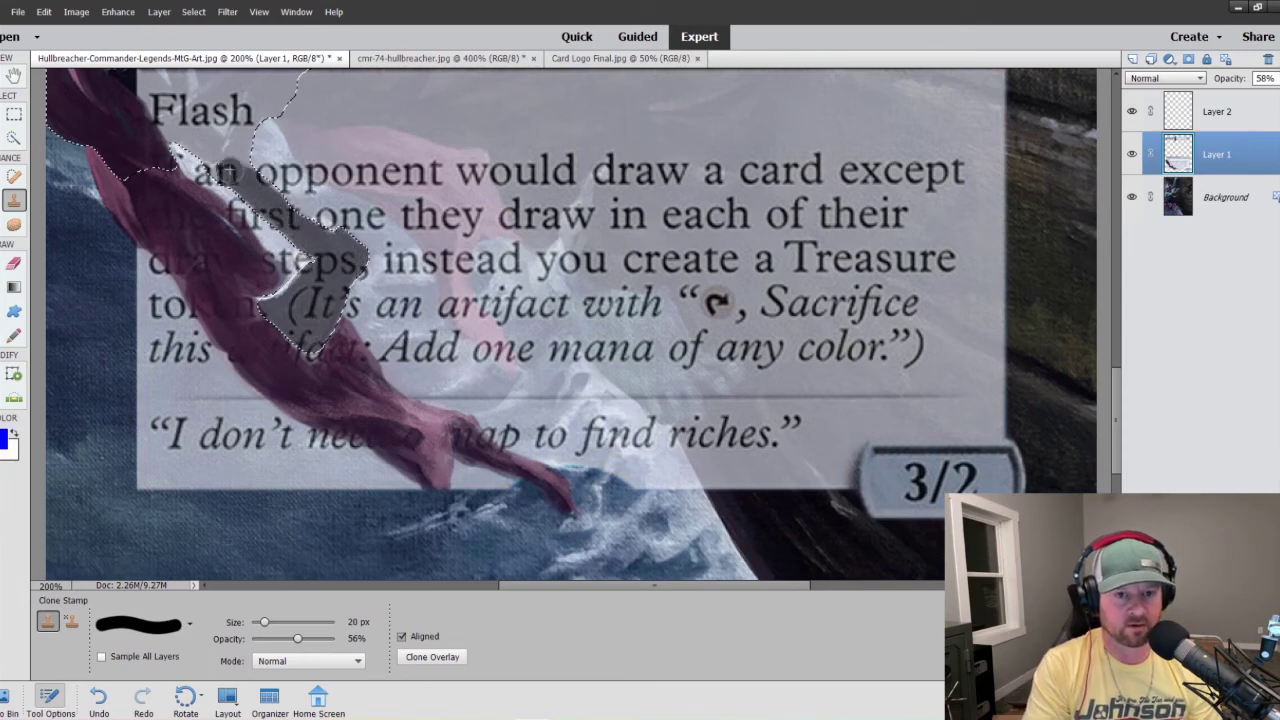
- Undo the dark clone stroke over the selected gap and return to the Clone Stamp on Layer 1
{"action": "key", "text": "ctrl+z"}
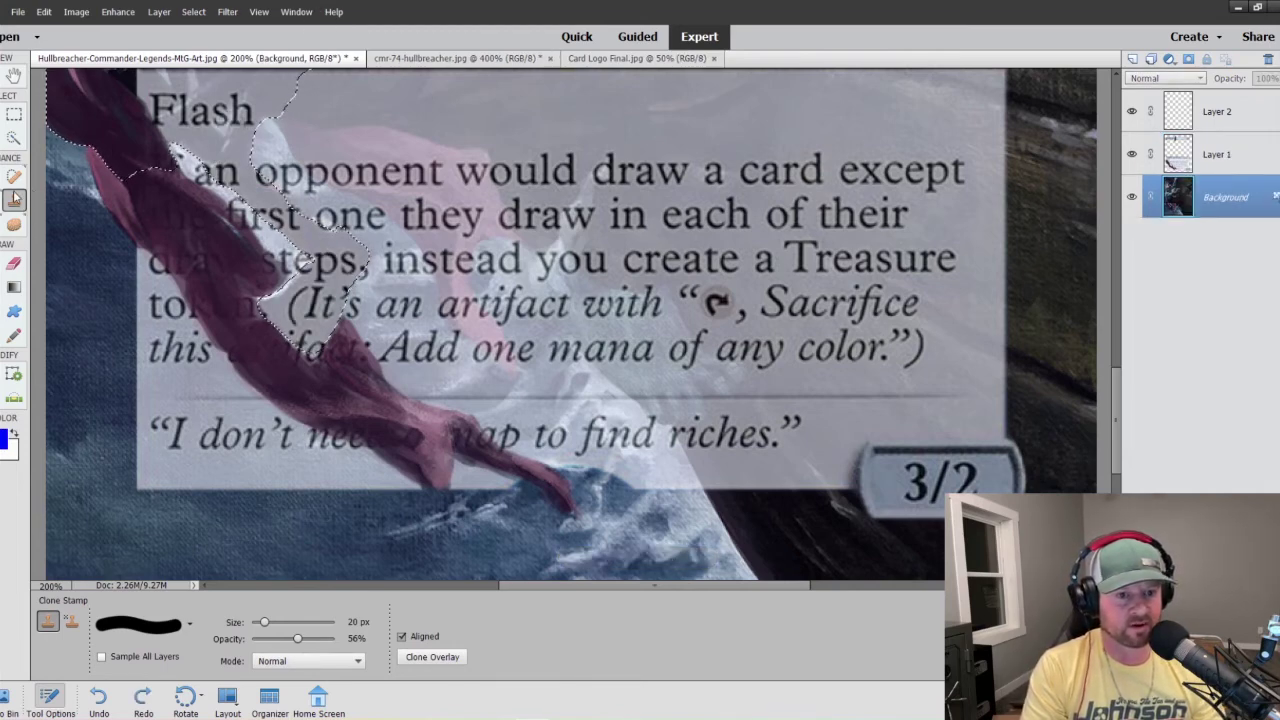
{"action": "left_click", "coordinate": [14, 139]}
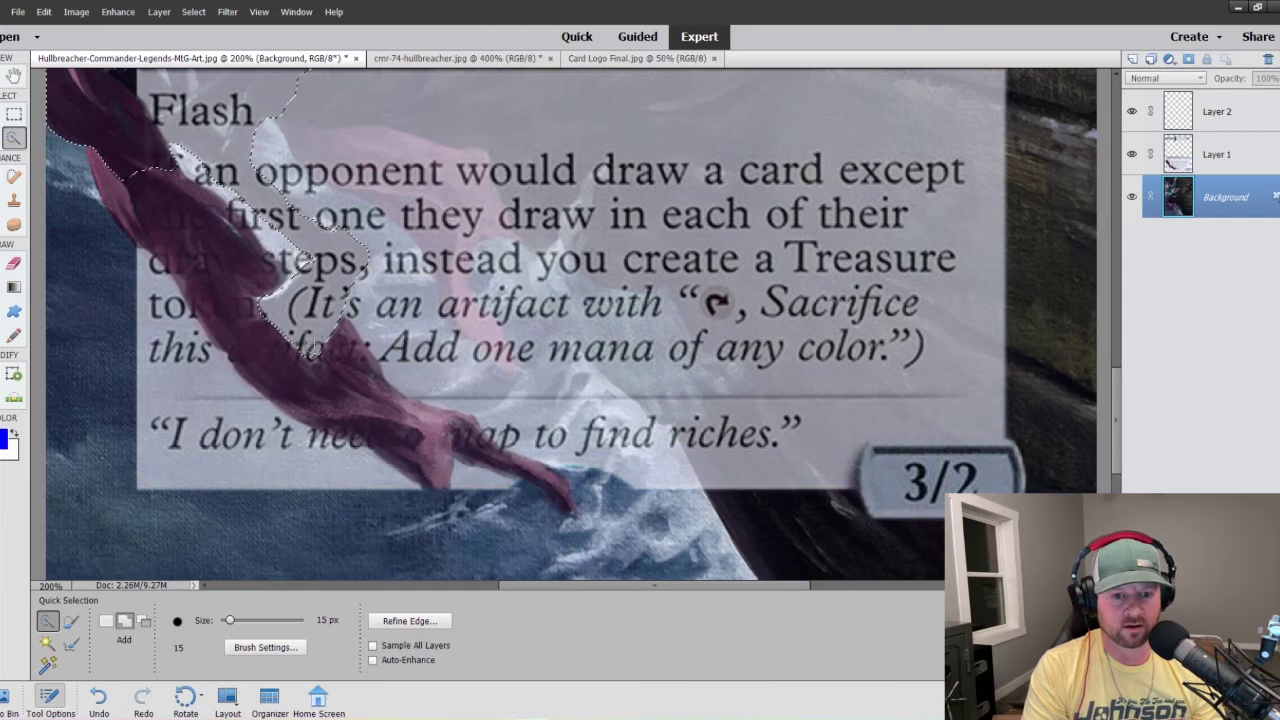
{"action": "left_click", "coordinate": [13, 202]}
{"action": "left_click", "coordinate": [1180, 157]}
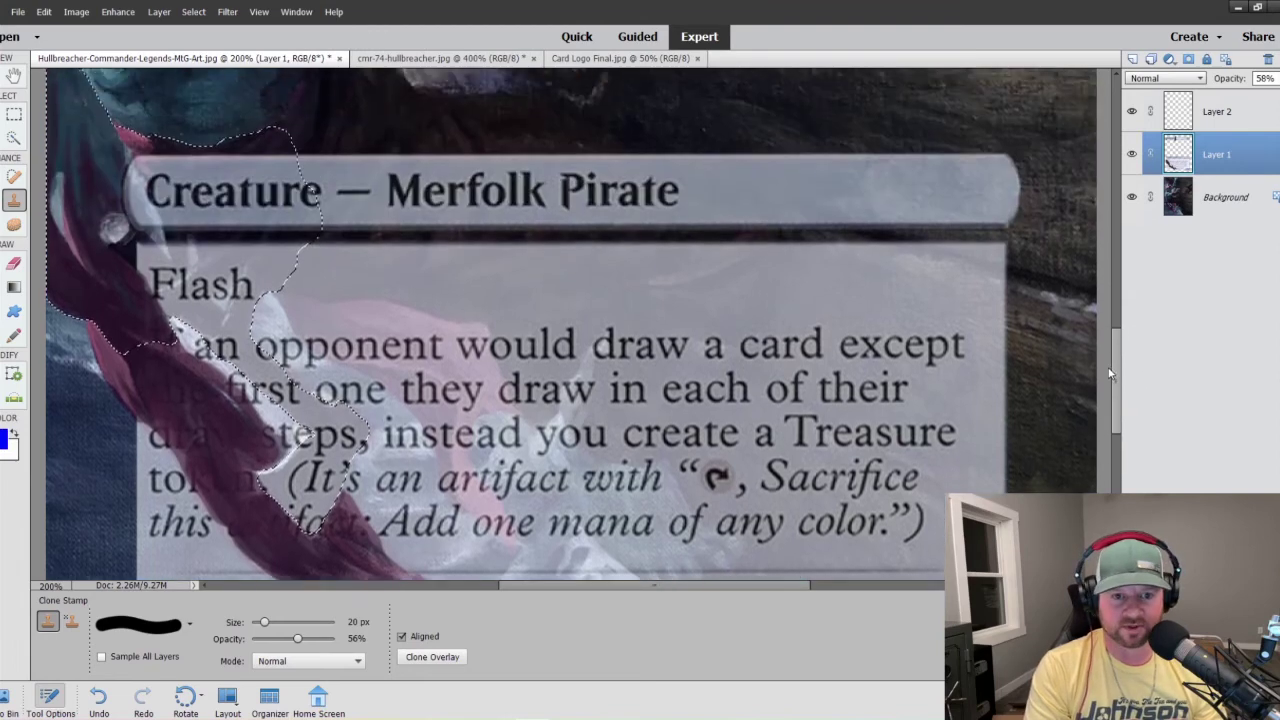
{"action": "left_click_drag", "start_coordinate": [1118, 412], "coordinate": [1105, 378]}
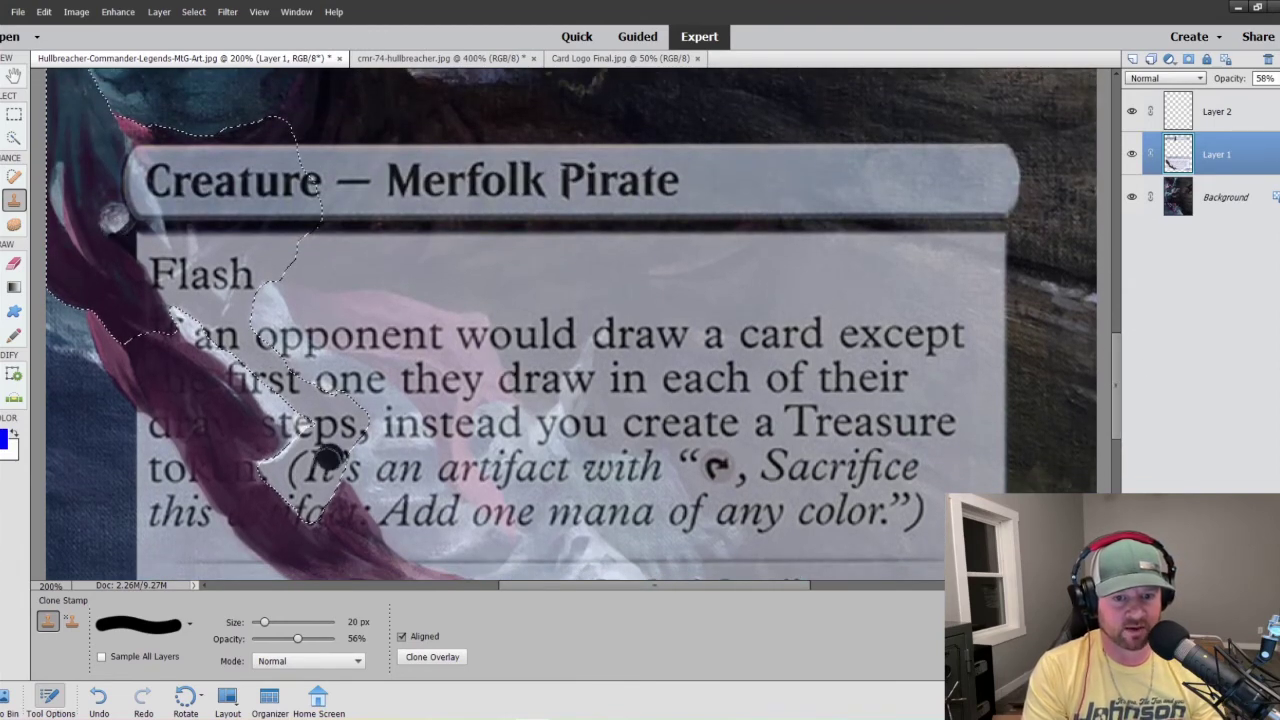
- Refine the Background quick selection at the cloth edge beside "token", undoing the stray addition and reducing the brush to 6 px
{"action": "left_click", "coordinate": [12, 138]}
{"action": "key", "text": "alt+bracketleft"}
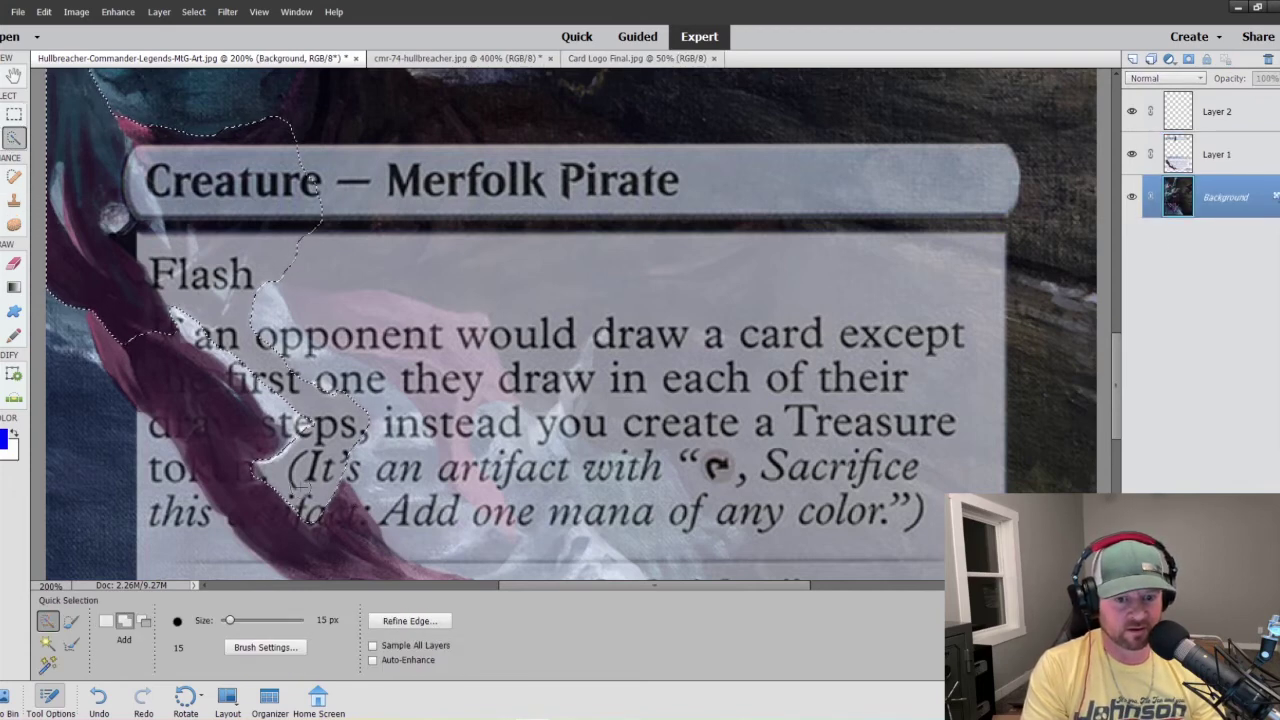
{"action": "key", "text": "ctrl+z"}
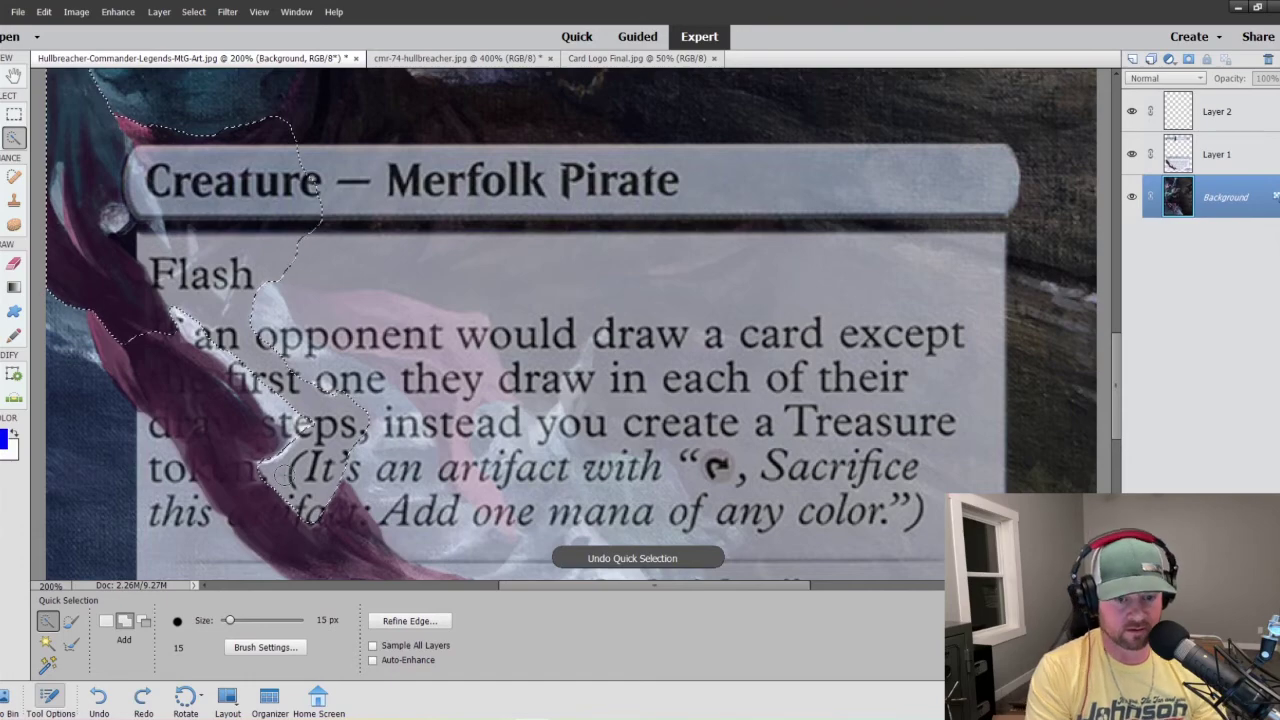
{"action": "key", "text": "ctrl+equal"}
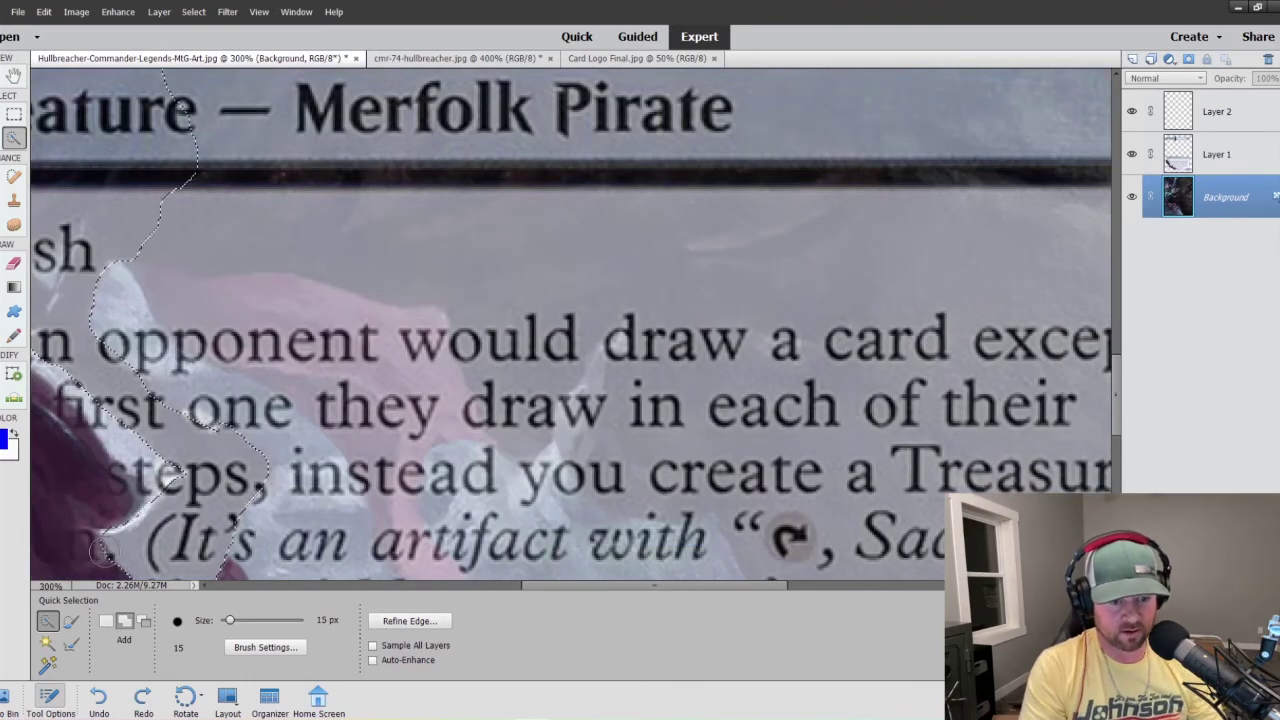
{"action": "scroll", "coordinate": [105, 562], "scroll_direction": "up", "scroll_amount": 1}
{"action": "scroll", "coordinate": [105, 561], "scroll_direction": "down", "scroll_amount": 2}
{"action": "key", "text": "bracketleft"}
{"action": "key", "text": "bracketleft"}
{"action": "key", "text": "bracketleft"}
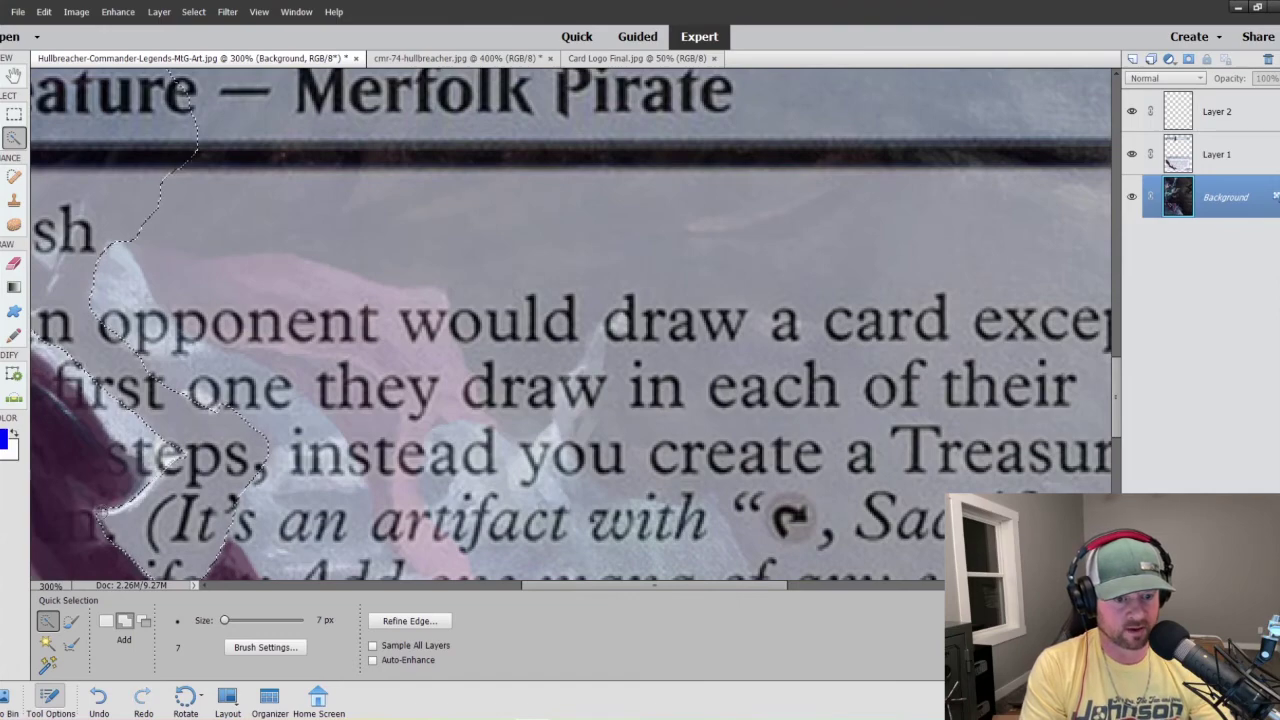
{"action": "key", "text": "bracketleft"}
{"action": "key", "text": "bracketleft"}
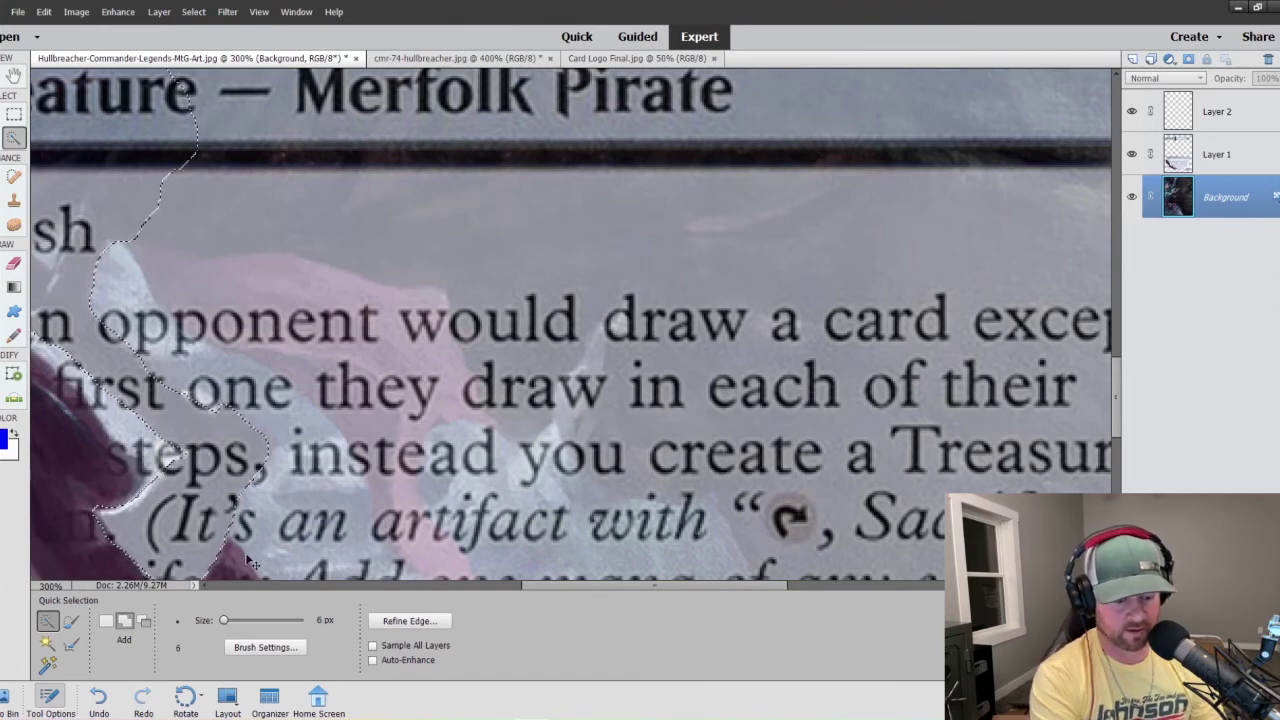
- Try cloning dark artwork into the selection on Layer 1, beside "token" and over "Flash", undoing the strokes
{"action": "key", "text": "ctrl+minus"}
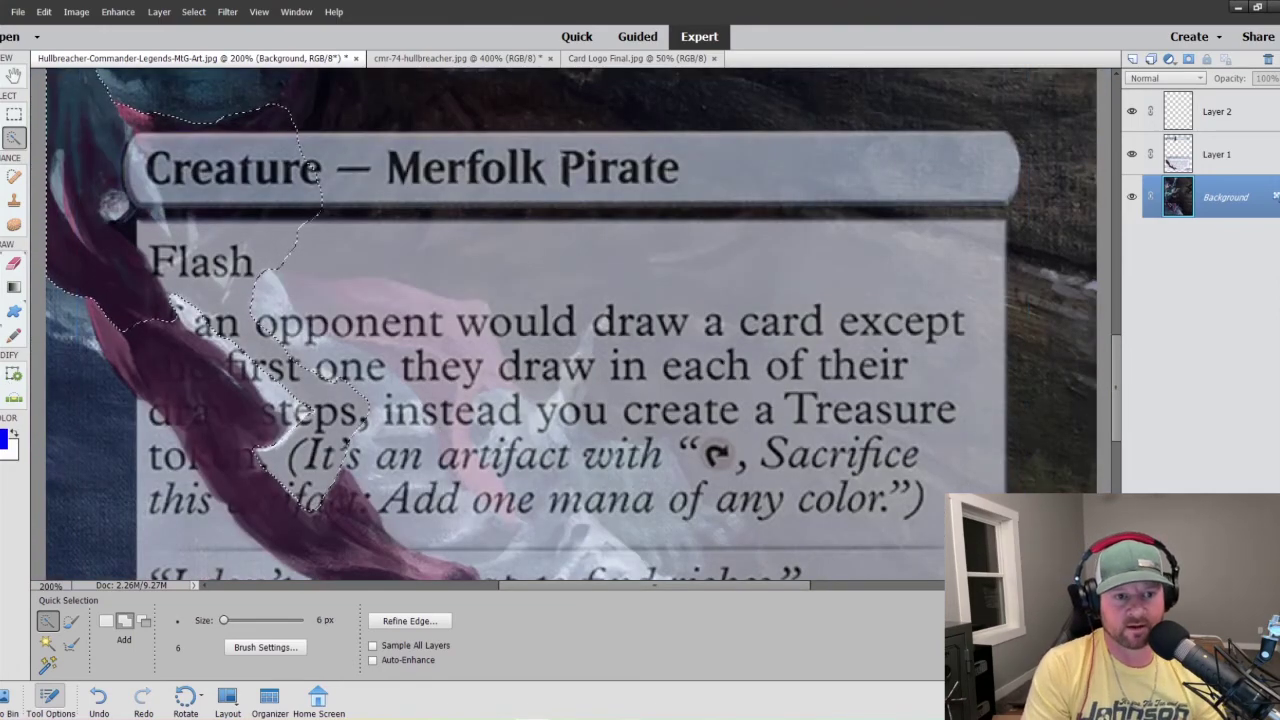
{"action": "left_click", "coordinate": [14, 201]}
{"action": "left_click", "coordinate": [1212, 160]}
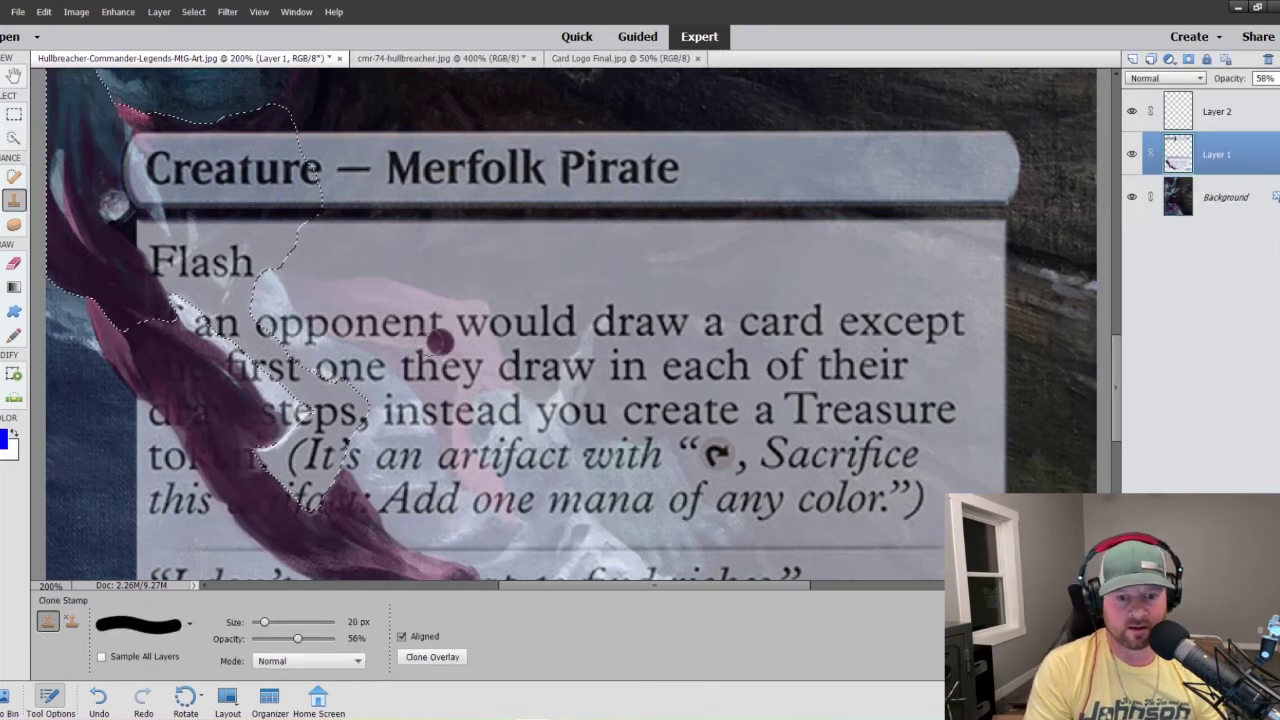
{"action": "mouse_move", "coordinate": [272, 455]}
{"action": "left_mouse_down"}
{"action": "mouse_move", "coordinate": [316, 487]}
{"action": "mouse_move", "coordinate": [278, 457]}
{"action": "mouse_move", "coordinate": [312, 428]}
{"action": "mouse_move", "coordinate": [322, 388]}
{"action": "mouse_move", "coordinate": [370, 398]}
{"action": "mouse_move", "coordinate": [340, 398]}
{"action": "mouse_move", "coordinate": [355, 400]}
{"action": "mouse_move", "coordinate": [270, 355]}
{"action": "mouse_move", "coordinate": [300, 390]}
{"action": "mouse_move", "coordinate": [117, 213]}
{"action": "mouse_move", "coordinate": [232, 302]}
{"action": "left_mouse_up"}
{"action": "key", "text": "ctrl+z"}
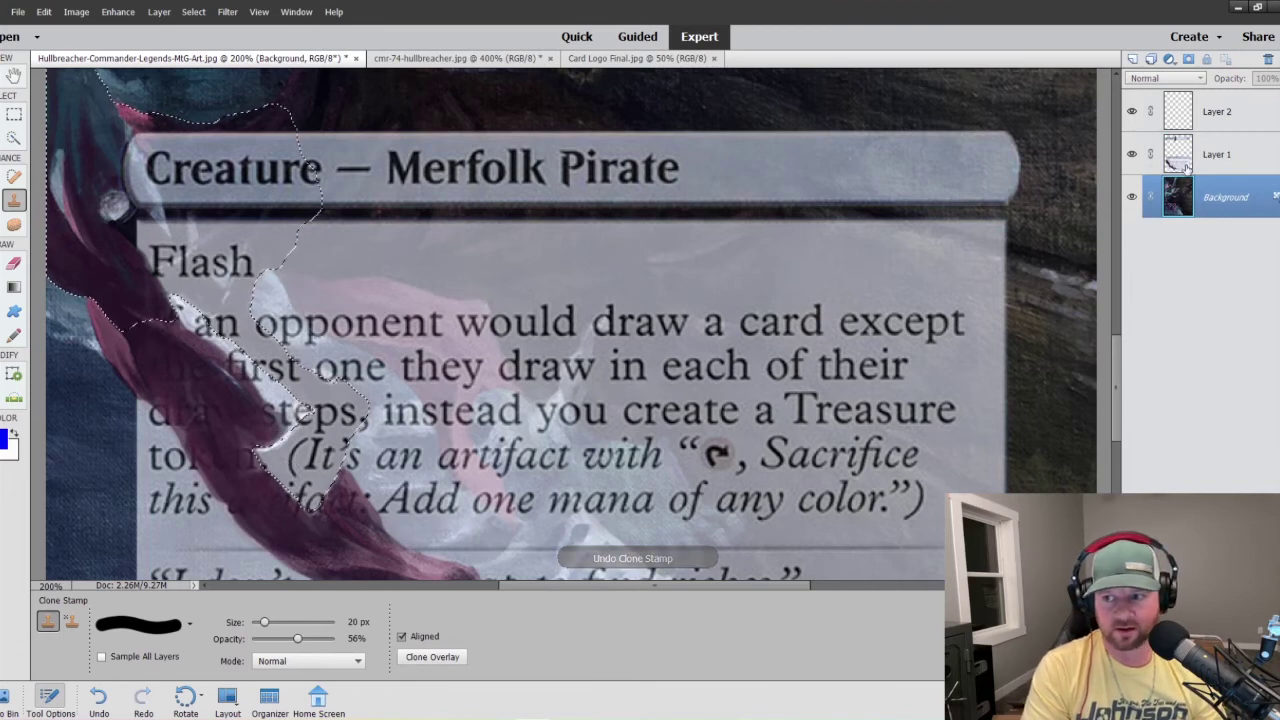
{"action": "key", "text": "ctrl+y"}
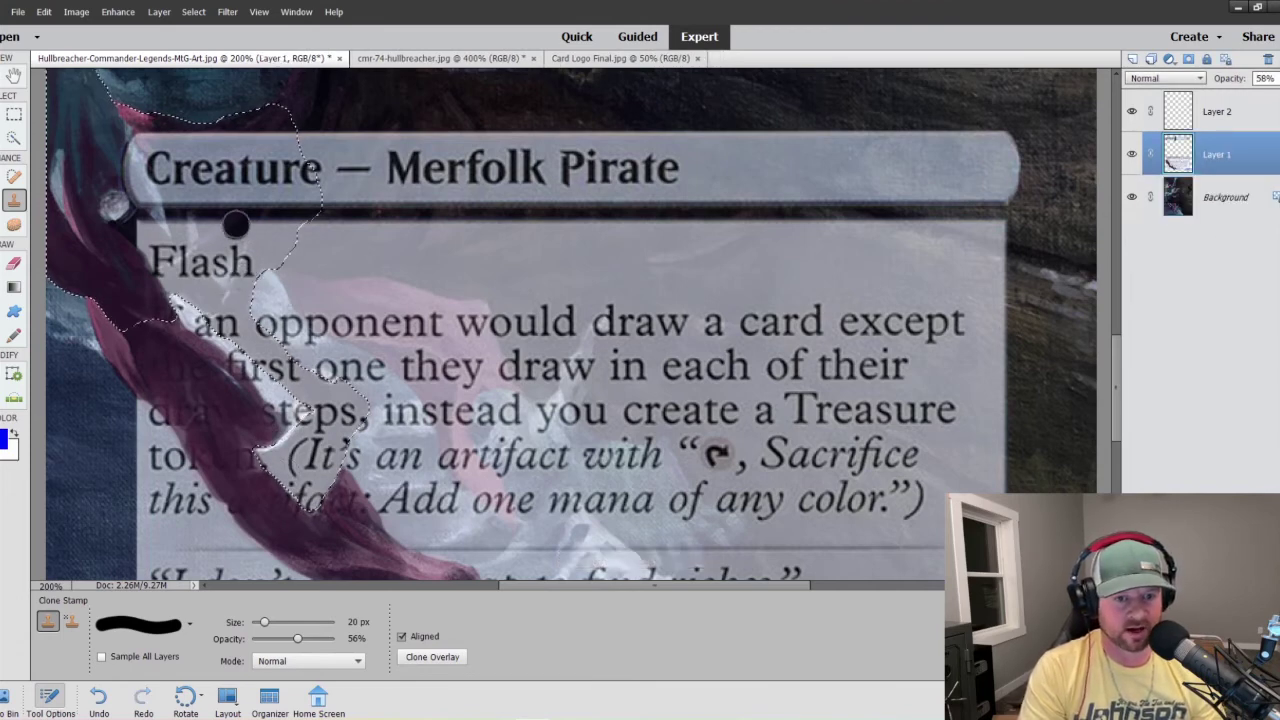
{"action": "mouse_move", "coordinate": [178, 198]}
{"action": "left_mouse_down"}
{"action": "mouse_move", "coordinate": [186, 272]}
{"action": "mouse_move", "coordinate": [198, 264]}
{"action": "left_mouse_up"}
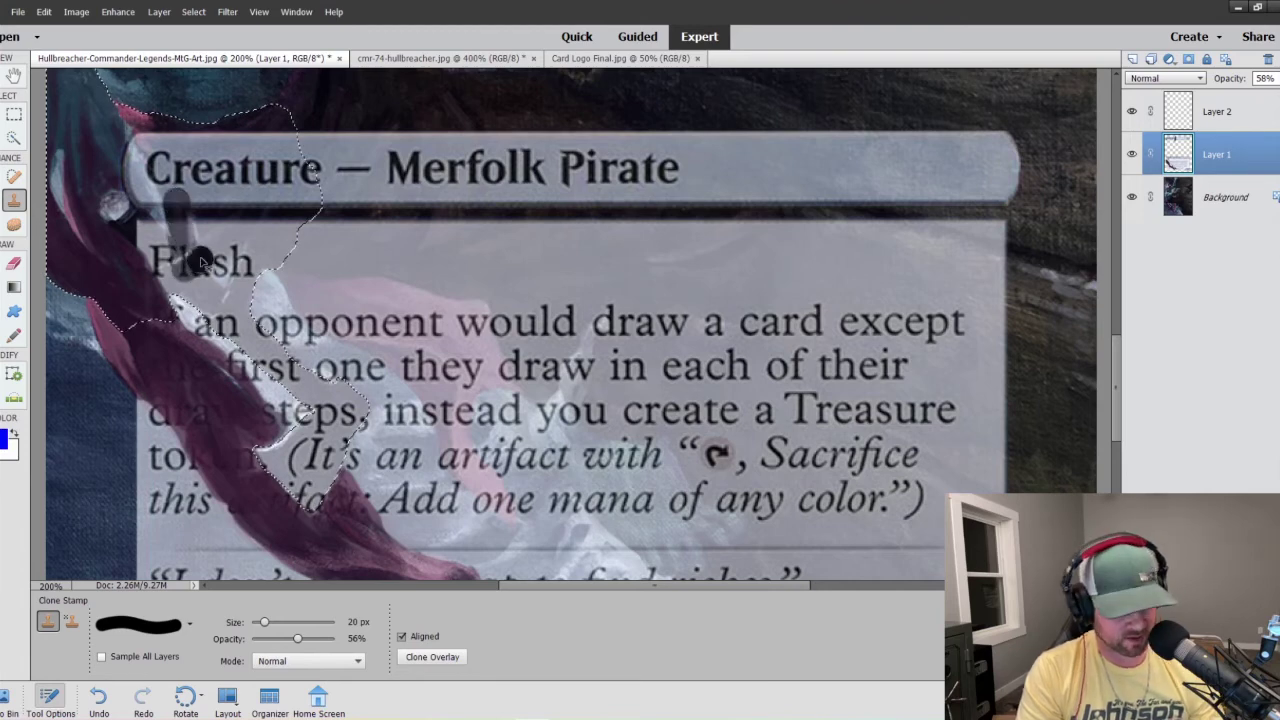
{"action": "key", "text": "ctrl+z"}
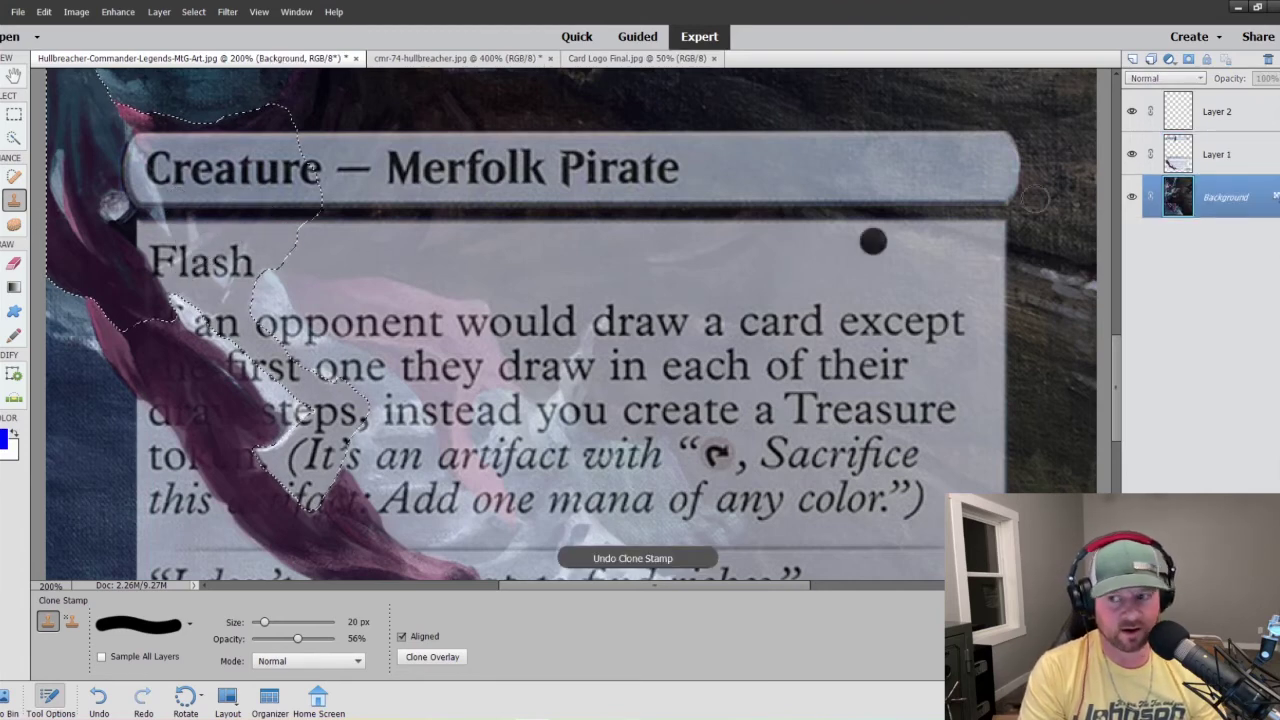
- Clone dark artwork on Layer 1 through the selection from "Flash" down to "artifact" with the 20 px Clone Stamp, and deselect
{"action": "left_click", "coordinate": [1216, 154]}
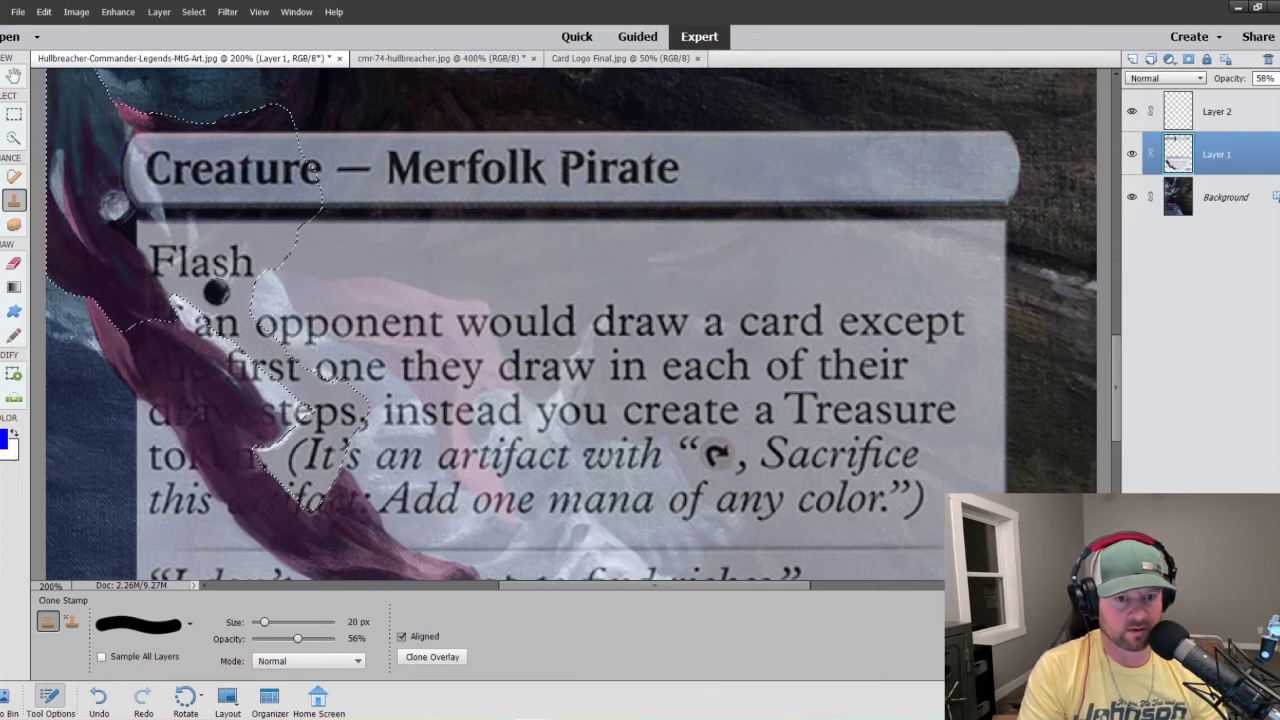
{"action": "mouse_move", "coordinate": [237, 224]}
{"action": "left_mouse_down"}
{"action": "mouse_move", "coordinate": [160, 280]}
{"action": "mouse_move", "coordinate": [174, 268]}
{"action": "mouse_move", "coordinate": [134, 224]}
{"action": "mouse_move", "coordinate": [202, 289]}
{"action": "mouse_move", "coordinate": [183, 284]}
{"action": "mouse_move", "coordinate": [242, 322]}
{"action": "mouse_move", "coordinate": [262, 252]}
{"action": "mouse_move", "coordinate": [243, 280]}
{"action": "mouse_move", "coordinate": [238, 300]}
{"action": "mouse_move", "coordinate": [268, 233]}
{"action": "mouse_move", "coordinate": [250, 239]}
{"action": "mouse_move", "coordinate": [274, 228]}
{"action": "mouse_move", "coordinate": [266, 254]}
{"action": "mouse_move", "coordinate": [292, 226]}
{"action": "mouse_move", "coordinate": [266, 254]}
{"action": "mouse_move", "coordinate": [251, 240]}
{"action": "mouse_move", "coordinate": [289, 240]}
{"action": "mouse_move", "coordinate": [238, 320]}
{"action": "mouse_move", "coordinate": [328, 410]}
{"action": "mouse_move", "coordinate": [350, 418]}
{"action": "mouse_move", "coordinate": [340, 390]}
{"action": "mouse_move", "coordinate": [350, 410]}
{"action": "mouse_move", "coordinate": [330, 455]}
{"action": "mouse_move", "coordinate": [322, 440]}
{"action": "mouse_move", "coordinate": [262, 465]}
{"action": "mouse_move", "coordinate": [300, 440]}
{"action": "mouse_move", "coordinate": [262, 462]}
{"action": "mouse_move", "coordinate": [293, 480]}
{"action": "mouse_move", "coordinate": [300, 440]}
{"action": "mouse_move", "coordinate": [300, 505]}
{"action": "mouse_move", "coordinate": [340, 440]}
{"action": "mouse_move", "coordinate": [262, 440]}
{"action": "mouse_move", "coordinate": [314, 495]}
{"action": "left_mouse_up"}
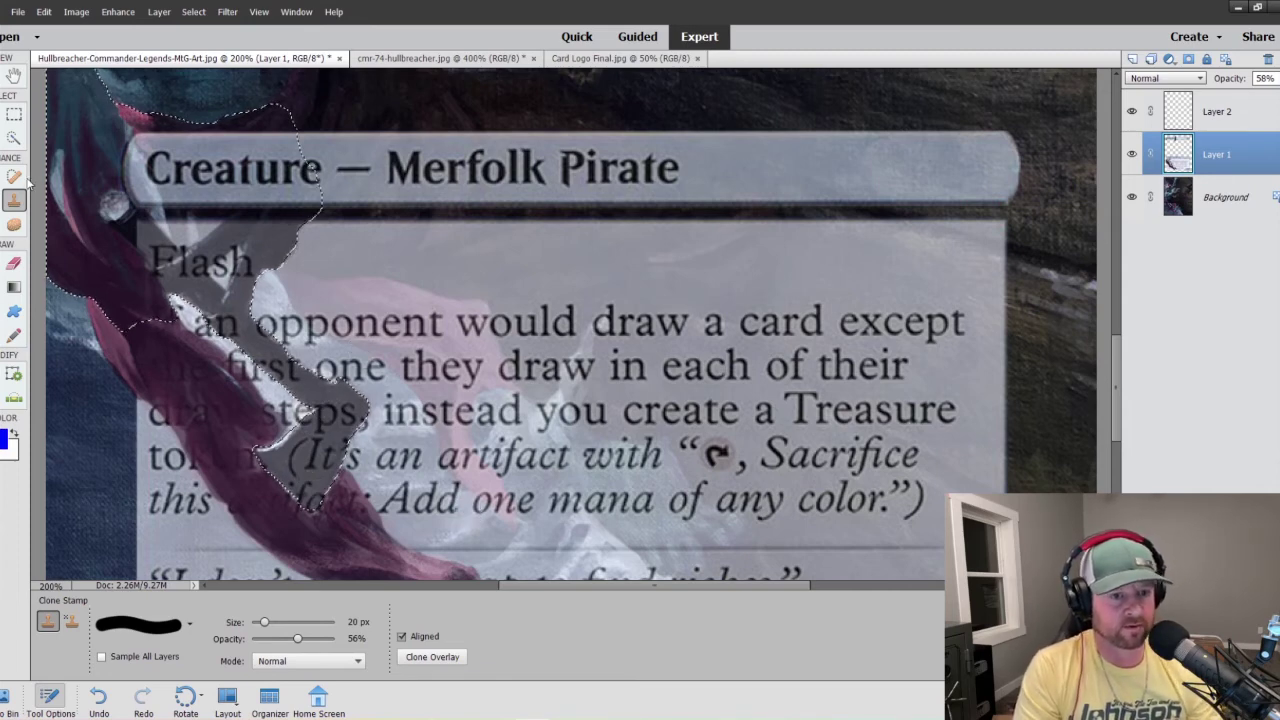
{"action": "right_click", "coordinate": [256, 230]}
{"action": "left_click", "coordinate": [285, 240]}
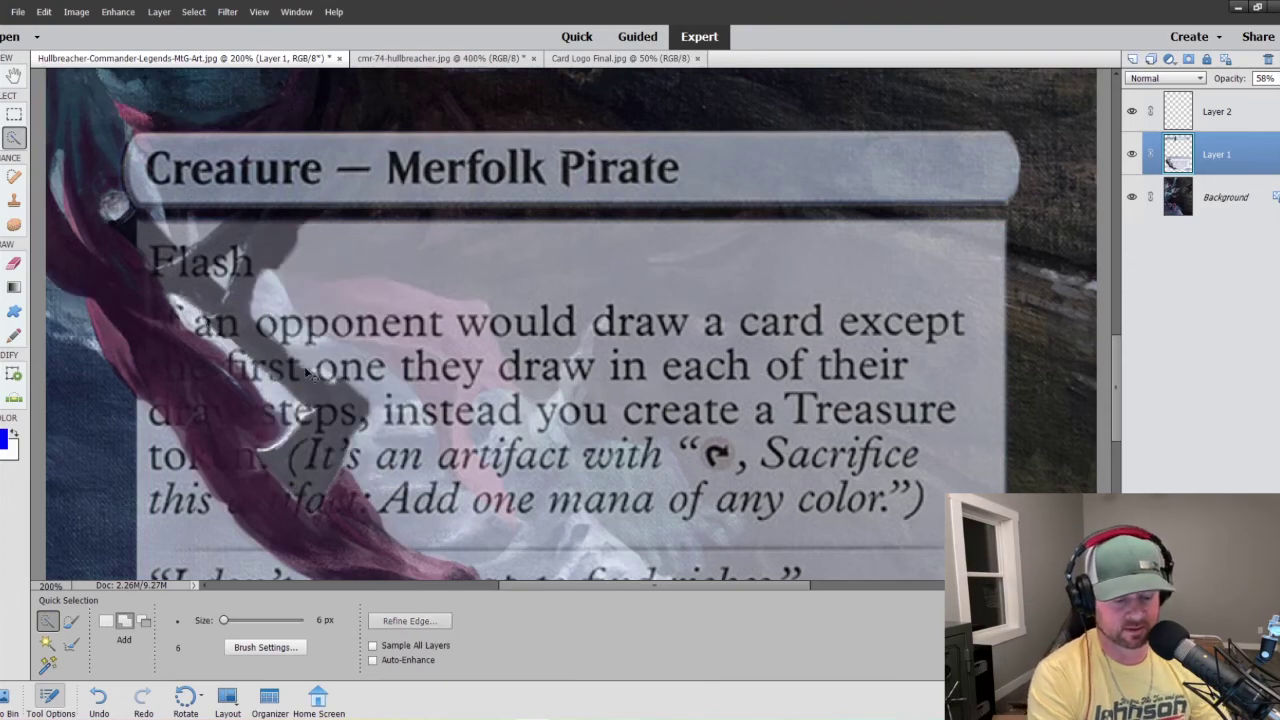
{"action": "key", "text": "ctrl+minus"}
{"action": "key", "text": "ctrl+minus"}
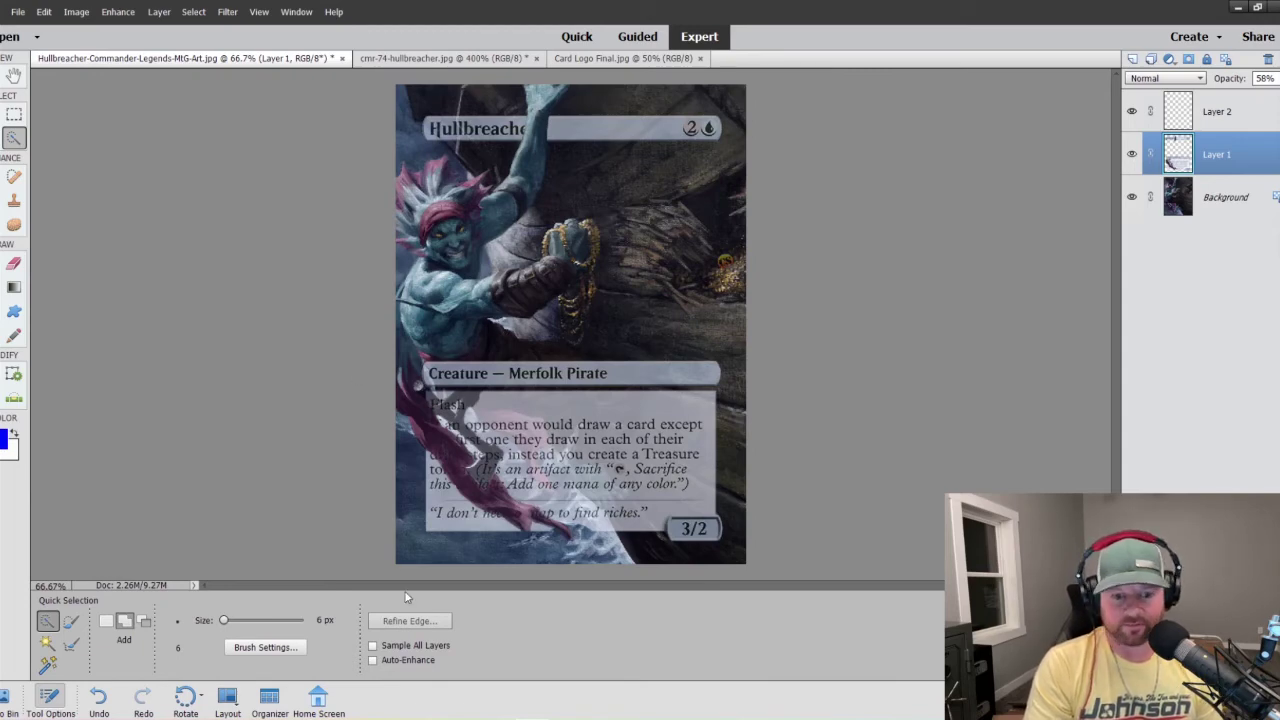
- Try cloning dark artwork on Layer 1 over "Creature" and the bar edge below it with the 20 px Clone Stamp
{"action": "left_click", "coordinate": [16, 201]}
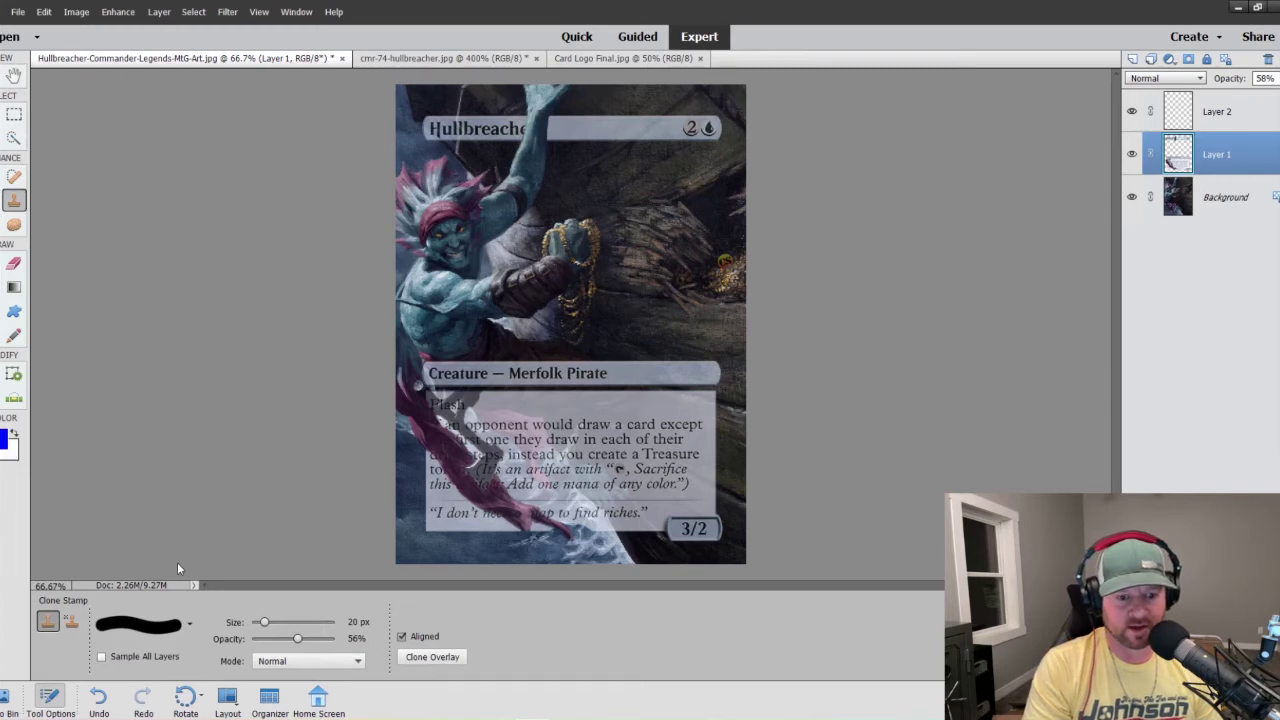
{"action": "key", "text": "ctrl+equal"}
{"action": "key", "text": "ctrl+equal"}
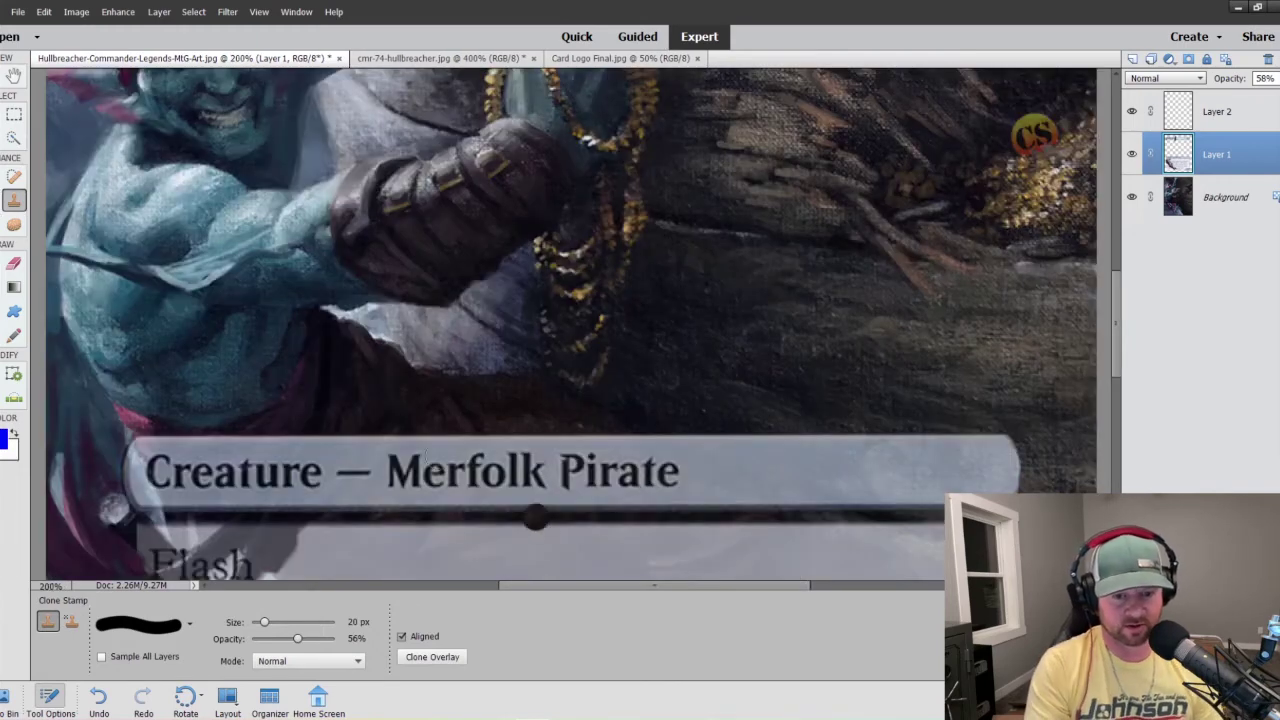
{"action": "scroll", "coordinate": [329, 519], "scroll_direction": "down", "scroll_amount": 1}
{"action": "scroll", "coordinate": [635, 568], "scroll_direction": "down", "scroll_amount": 1}
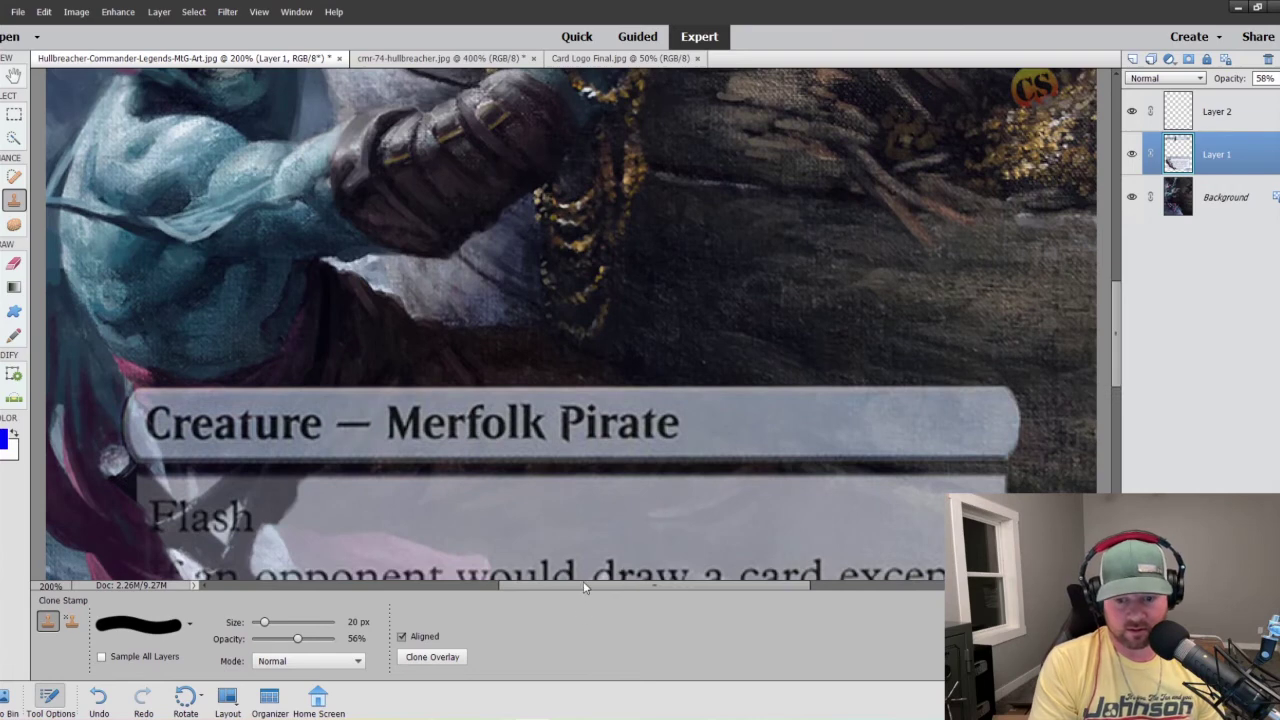
{"action": "left_click_drag", "start_coordinate": [573, 591], "coordinate": [492, 591]}
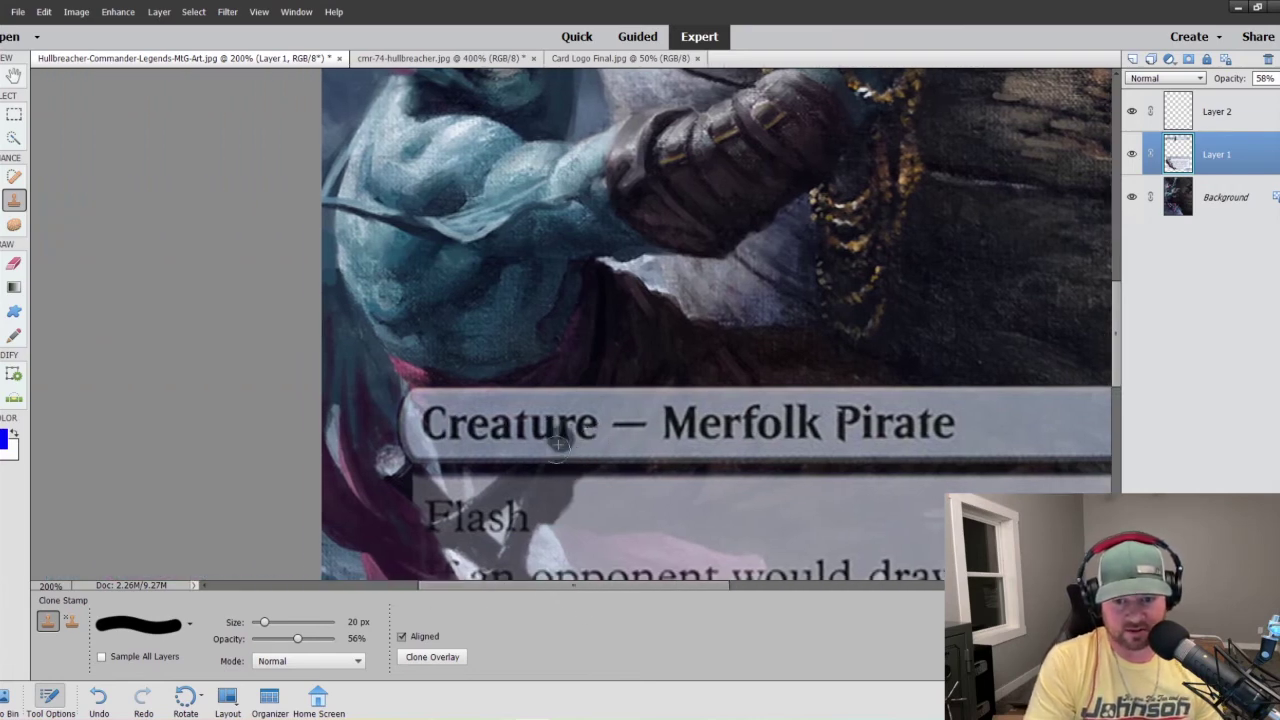
{"action": "mouse_move", "coordinate": [586, 396]}
{"action": "left_mouse_down"}
{"action": "mouse_move", "coordinate": [560, 457]}
{"action": "mouse_move", "coordinate": [627, 365]}
{"action": "mouse_move", "coordinate": [582, 443]}
{"action": "mouse_move", "coordinate": [597, 437]}
{"action": "mouse_move", "coordinate": [636, 374]}
{"action": "mouse_move", "coordinate": [600, 424]}
{"action": "mouse_move", "coordinate": [585, 418]}
{"action": "mouse_move", "coordinate": [604, 376]}
{"action": "mouse_move", "coordinate": [562, 433]}
{"action": "mouse_move", "coordinate": [525, 449]}
{"action": "mouse_move", "coordinate": [597, 365]}
{"action": "mouse_move", "coordinate": [469, 454]}
{"action": "mouse_move", "coordinate": [561, 364]}
{"action": "mouse_move", "coordinate": [454, 460]}
{"action": "mouse_move", "coordinate": [497, 377]}
{"action": "mouse_move", "coordinate": [417, 434]}
{"action": "mouse_move", "coordinate": [418, 378]}
{"action": "mouse_move", "coordinate": [394, 447]}
{"action": "mouse_move", "coordinate": [500, 394]}
{"action": "mouse_move", "coordinate": [414, 463]}
{"action": "left_mouse_up"}
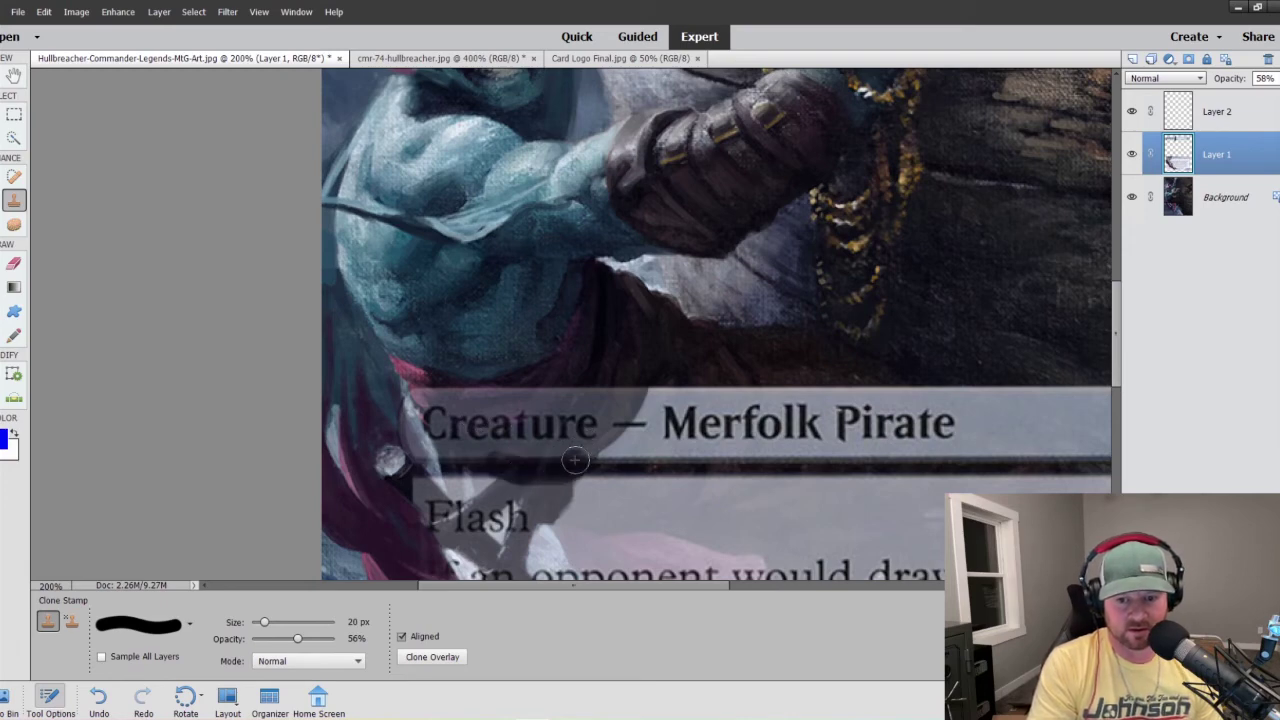
{"action": "mouse_move", "coordinate": [570, 460]}
{"action": "left_mouse_down"}
{"action": "mouse_move", "coordinate": [435, 427]}
{"action": "mouse_move", "coordinate": [510, 393]}
{"action": "mouse_move", "coordinate": [387, 405]}
{"action": "mouse_move", "coordinate": [449, 396]}
{"action": "mouse_move", "coordinate": [395, 453]}
{"action": "mouse_move", "coordinate": [434, 397]}
{"action": "mouse_move", "coordinate": [397, 380]}
{"action": "mouse_move", "coordinate": [432, 457]}
{"action": "mouse_move", "coordinate": [445, 435]}
{"action": "mouse_move", "coordinate": [488, 441]}
{"action": "mouse_move", "coordinate": [416, 409]}
{"action": "mouse_move", "coordinate": [564, 421]}
{"action": "mouse_move", "coordinate": [583, 406]}
{"action": "mouse_move", "coordinate": [572, 459]}
{"action": "left_mouse_up"}
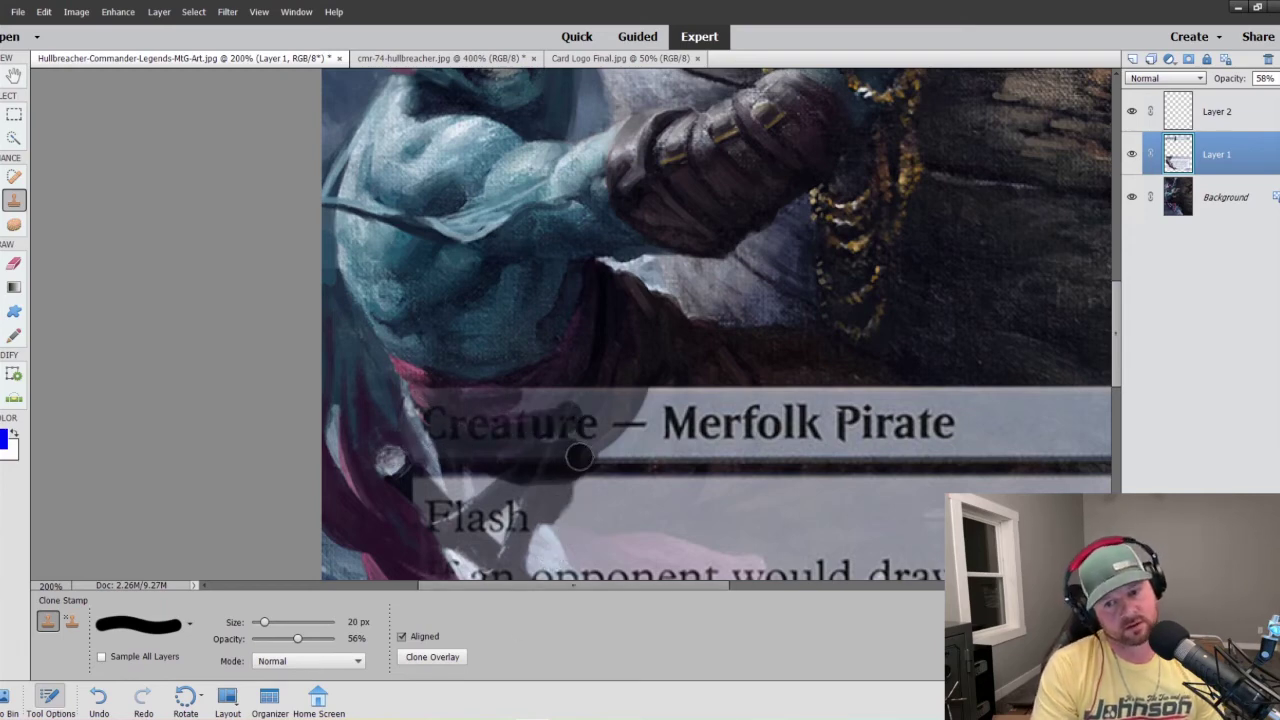
{"action": "mouse_move", "coordinate": [633, 376]}
{"action": "left_mouse_down"}
{"action": "mouse_move", "coordinate": [547, 449]}
{"action": "mouse_move", "coordinate": [619, 381]}
{"action": "mouse_move", "coordinate": [572, 456]}
{"action": "mouse_move", "coordinate": [625, 400]}
{"action": "mouse_move", "coordinate": [527, 461]}
{"action": "mouse_move", "coordinate": [555, 378]}
{"action": "mouse_move", "coordinate": [497, 421]}
{"action": "mouse_move", "coordinate": [576, 409]}
{"action": "mouse_move", "coordinate": [571, 399]}
{"action": "mouse_move", "coordinate": [503, 459]}
{"action": "mouse_move", "coordinate": [588, 391]}
{"action": "mouse_move", "coordinate": [522, 443]}
{"action": "mouse_move", "coordinate": [559, 370]}
{"action": "mouse_move", "coordinate": [489, 443]}
{"action": "mouse_move", "coordinate": [521, 394]}
{"action": "mouse_move", "coordinate": [456, 443]}
{"action": "mouse_move", "coordinate": [452, 387]}
{"action": "left_mouse_up"}
{"action": "key", "text": "ctrl+minus"}
{"action": "key", "text": "ctrl+minus"}
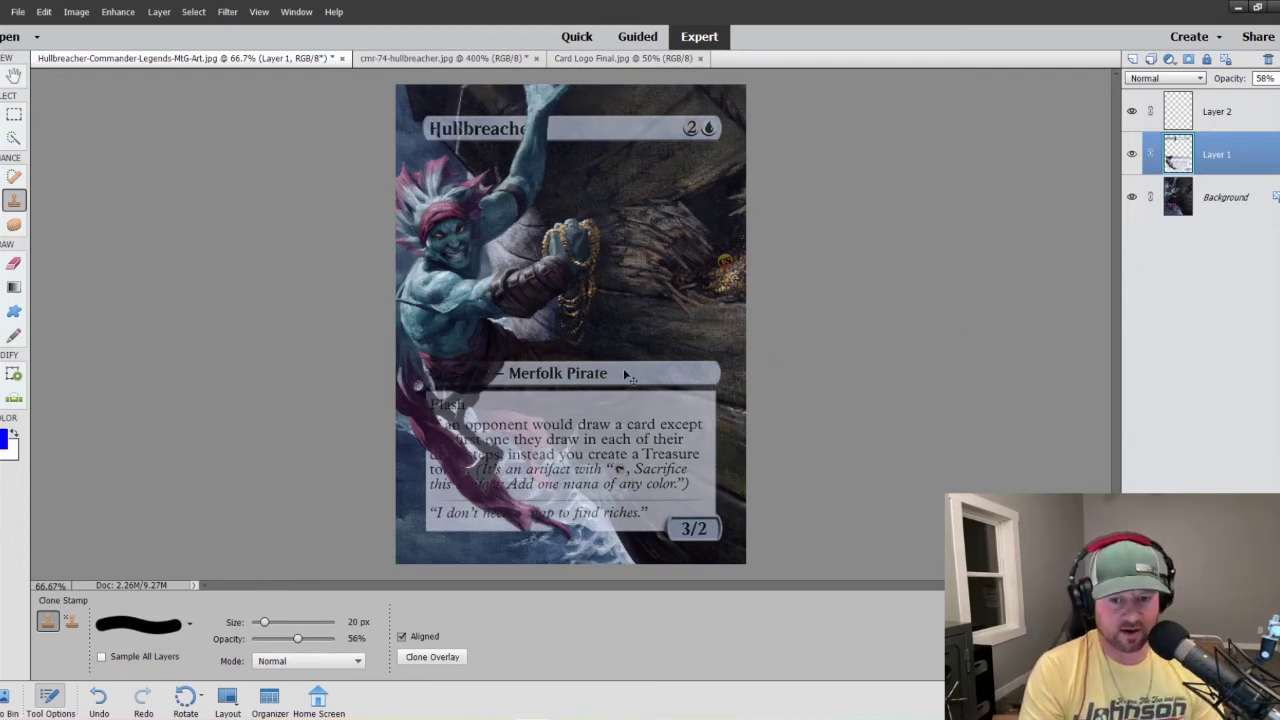
- Undo the clone strokes over "Creature" in the type line
{"action": "key", "text": "ctrl+z"}
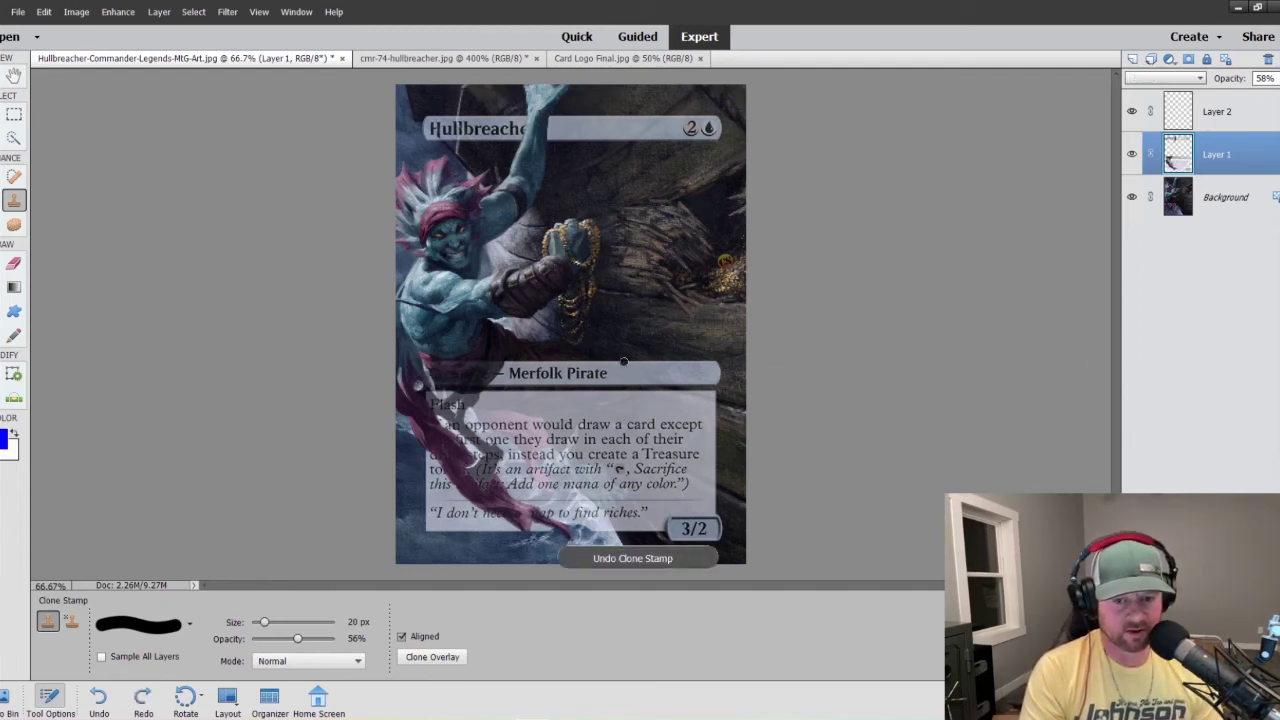
{"action": "key", "text": "ctrl+z"}
{"action": "key", "text": "ctrl+z"}
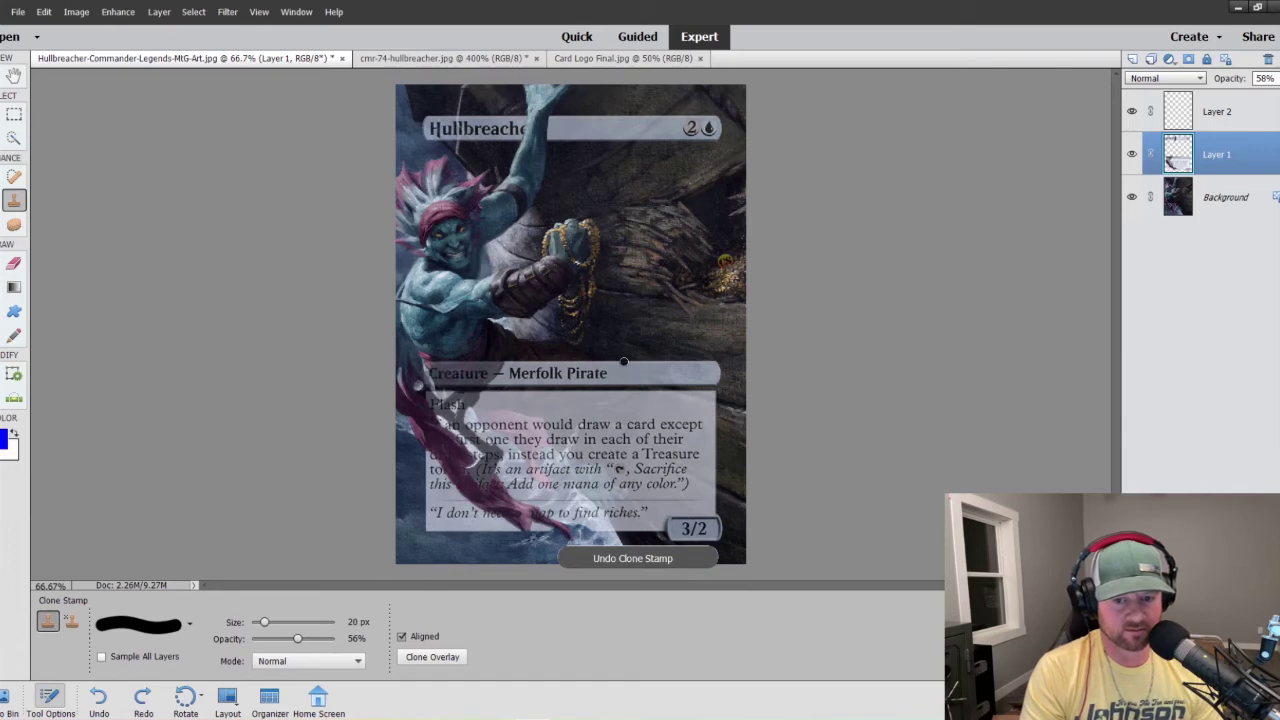
{"action": "key", "text": "ctrl+z"}
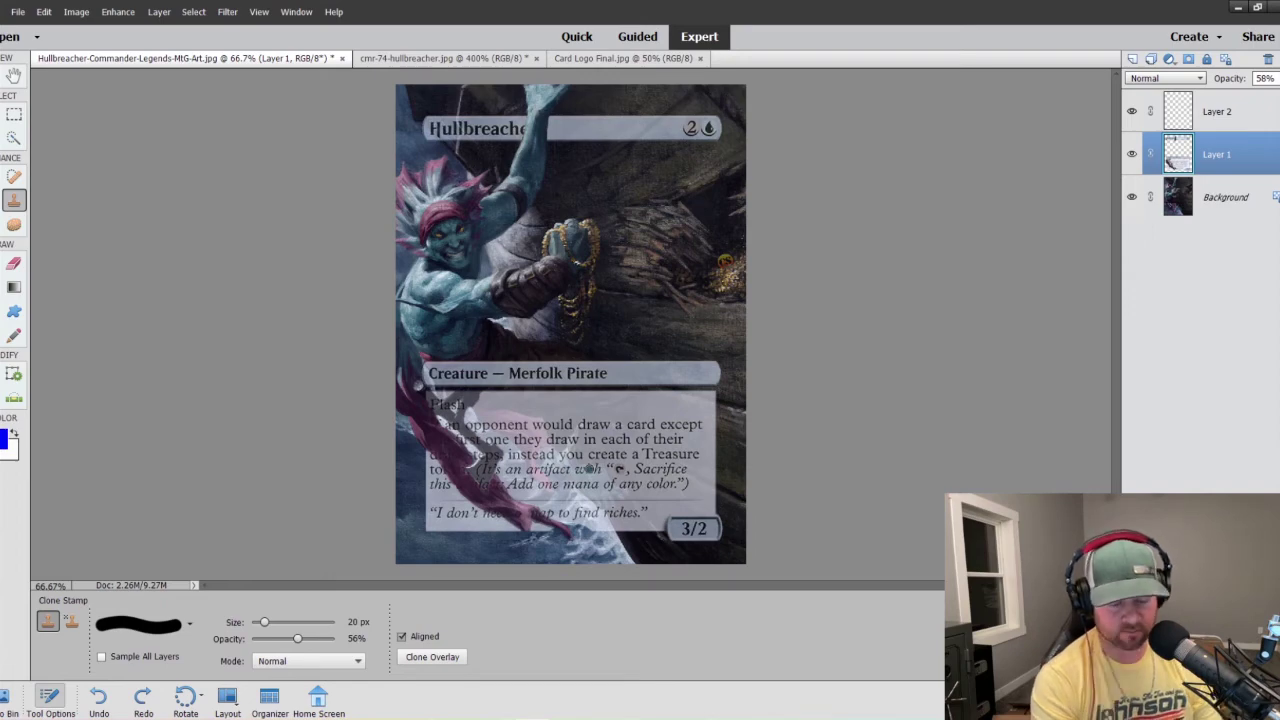
- Try cloning with a 9 px brush over "Creature" and beside "Flash", undoing back to the active cloth selection
{"action": "key", "text": "ctrl+plus"}
{"action": "key", "text": "ctrl+plus"}
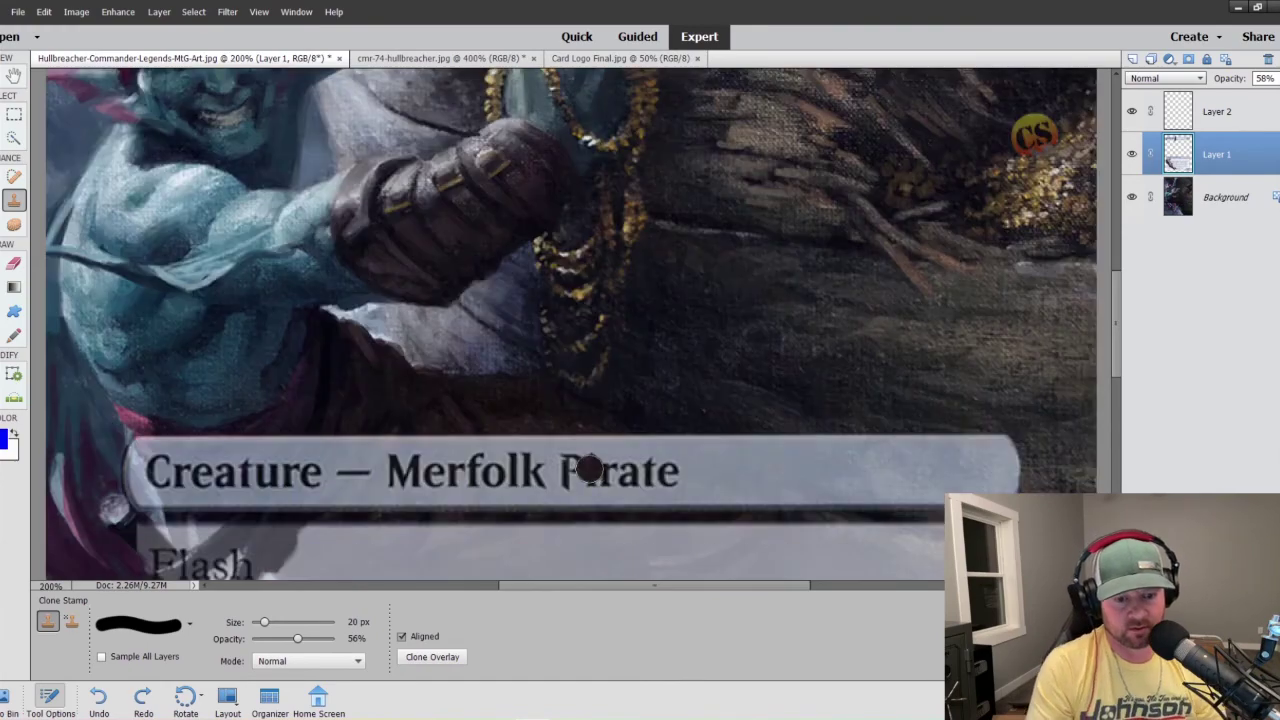
{"action": "scroll", "coordinate": [245, 410], "scroll_direction": "down", "scroll_amount": 4}
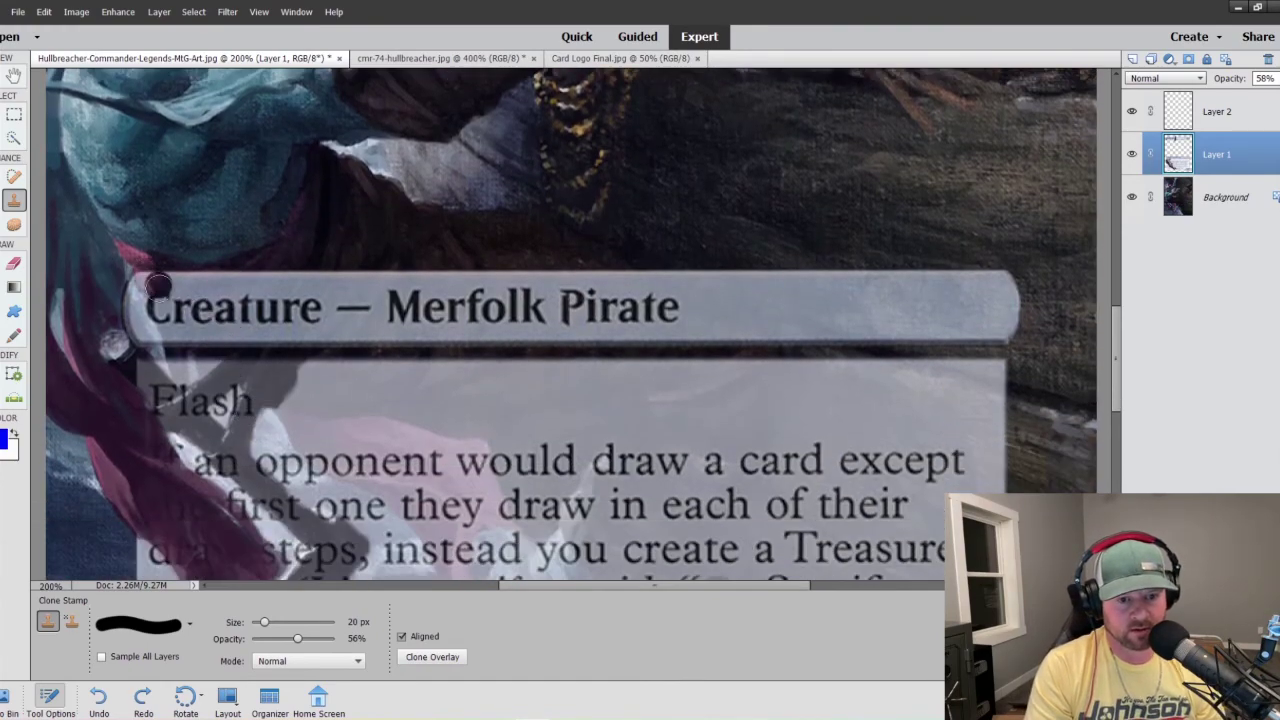
{"action": "key", "text": "bracketleft"}
{"action": "key", "text": "bracketleft"}
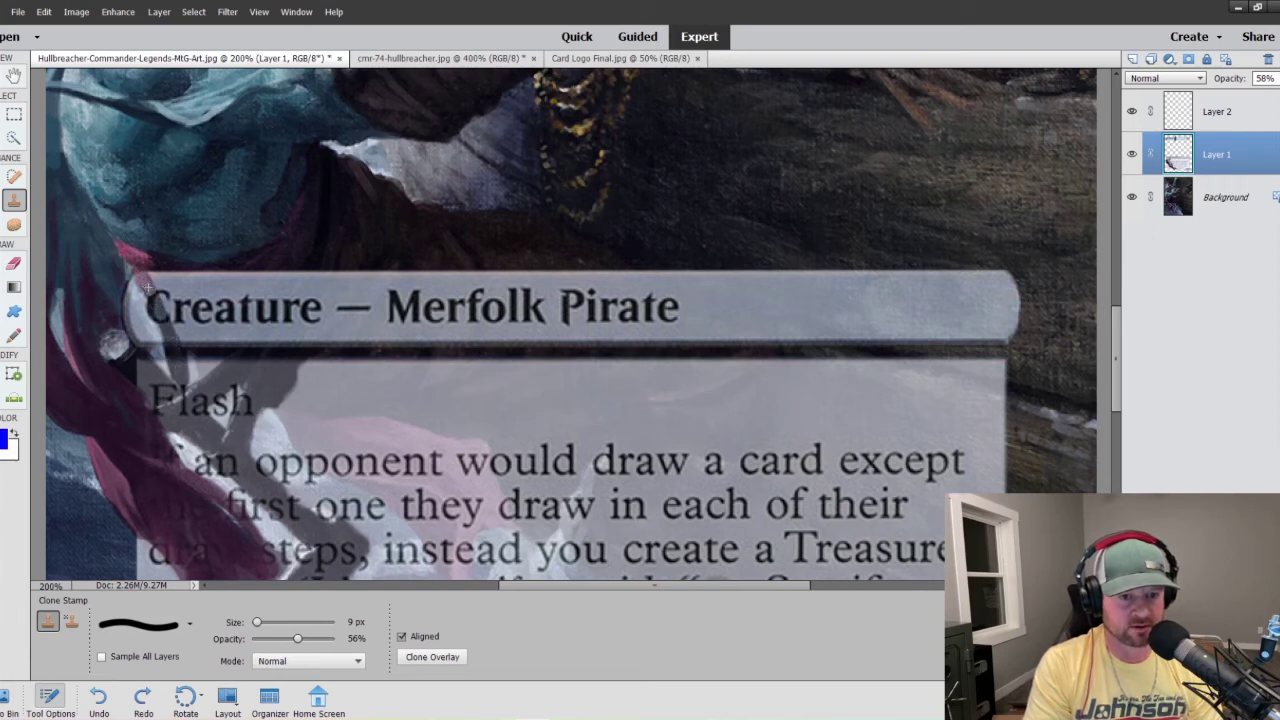
{"action": "left_click_drag", "start_coordinate": [168, 318], "coordinate": [323, 333]}
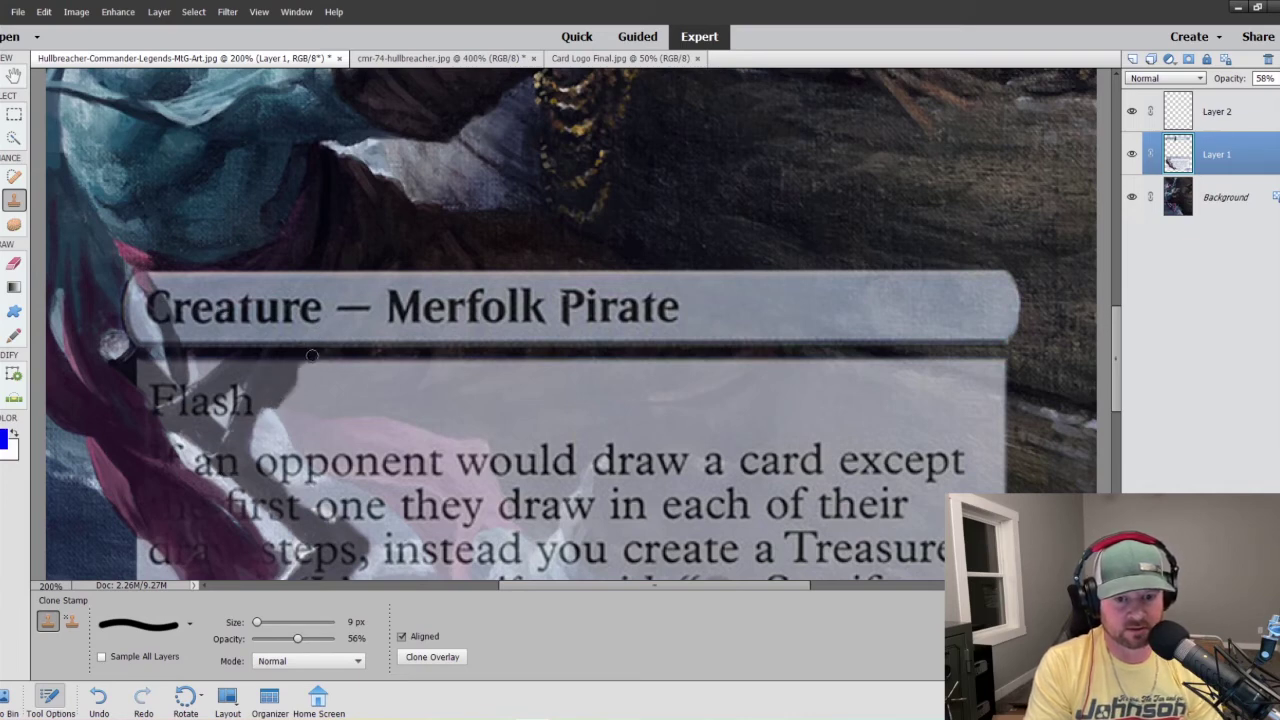
{"action": "left_click_drag", "start_coordinate": [256, 414], "coordinate": [285, 398]}
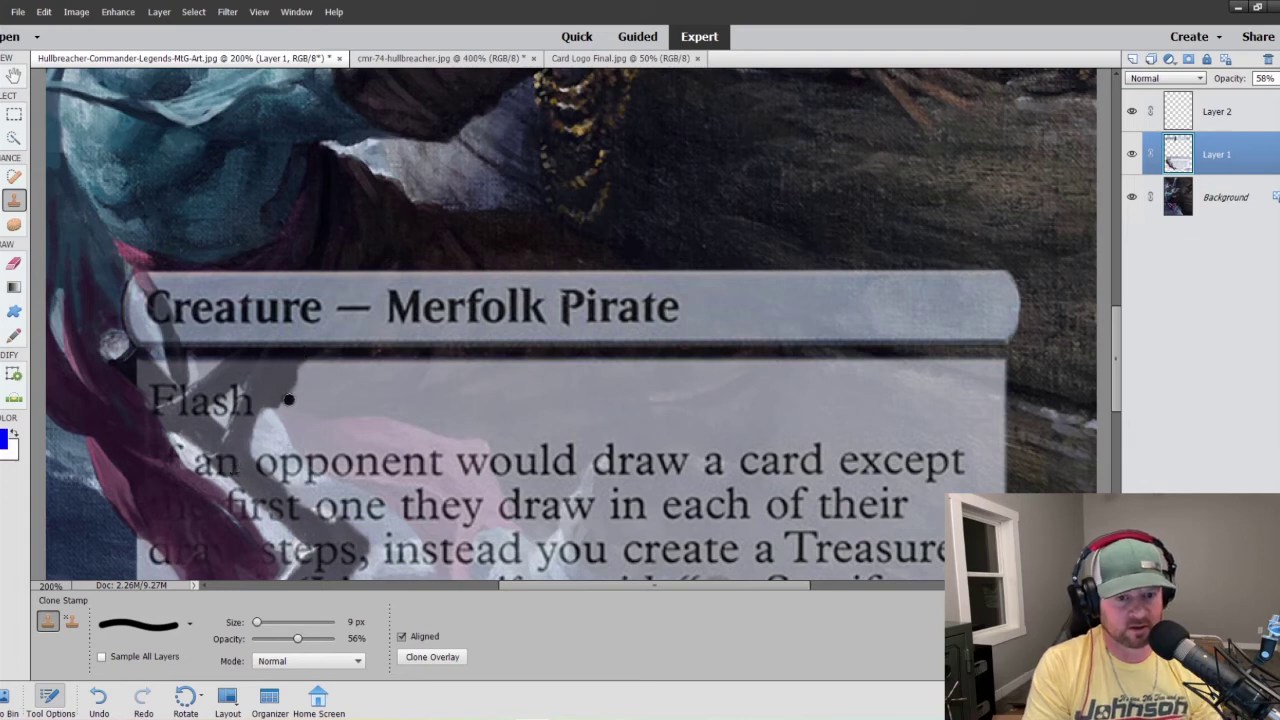
{"action": "key", "text": "ctrl+z"}
{"action": "key", "text": "ctrl+z"}
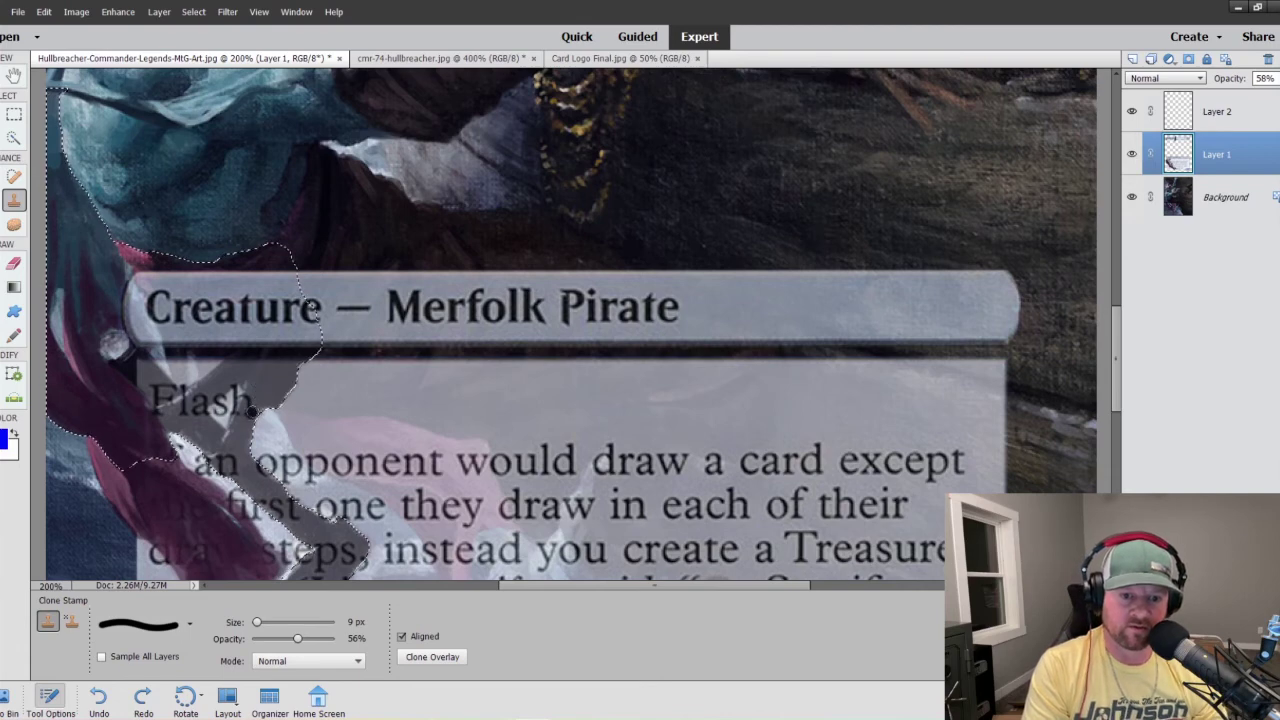
- Try 9 px clone strokes inside the selection between "Creature" and "Flash", undoing them and switching to the Background layer
{"action": "left_click_drag", "start_coordinate": [262, 412], "coordinate": [305, 315]}
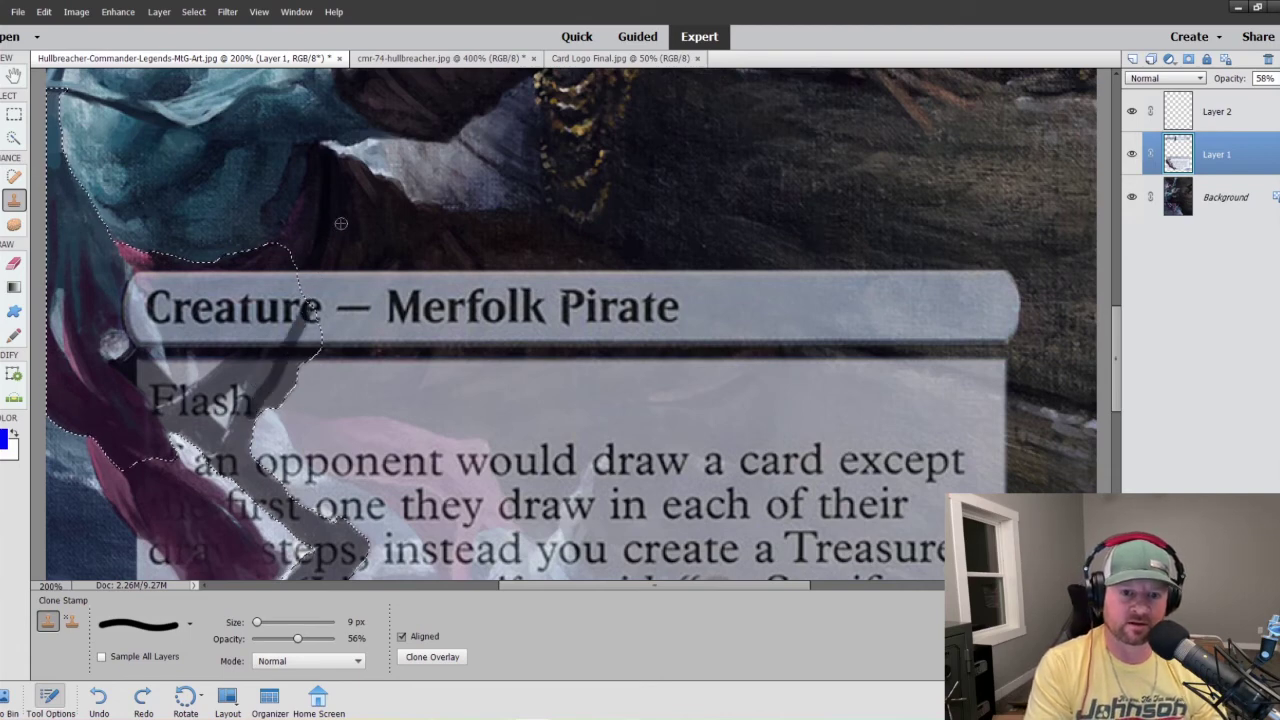
{"action": "mouse_move", "coordinate": [323, 263]}
{"action": "left_mouse_down"}
{"action": "mouse_move", "coordinate": [250, 400]}
{"action": "mouse_move", "coordinate": [187, 448]}
{"action": "left_mouse_up"}
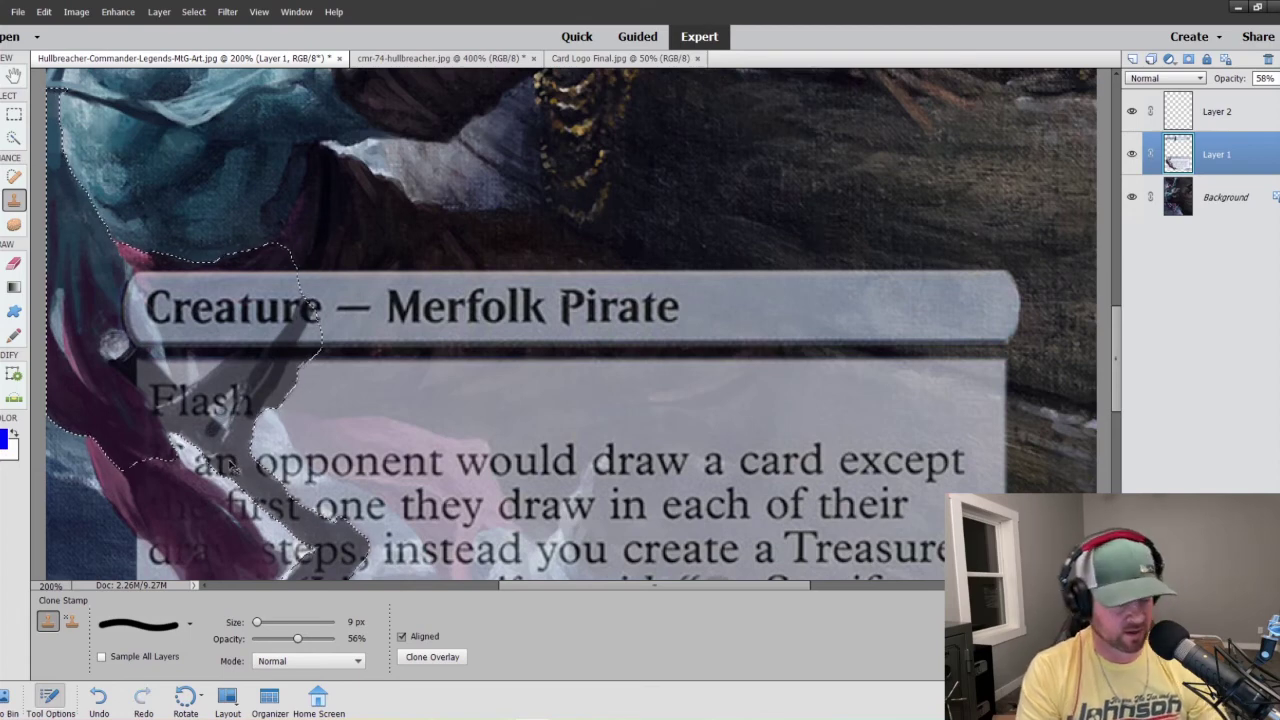
{"action": "key", "text": "ctrl+z"}
{"action": "key", "text": "alt+["}
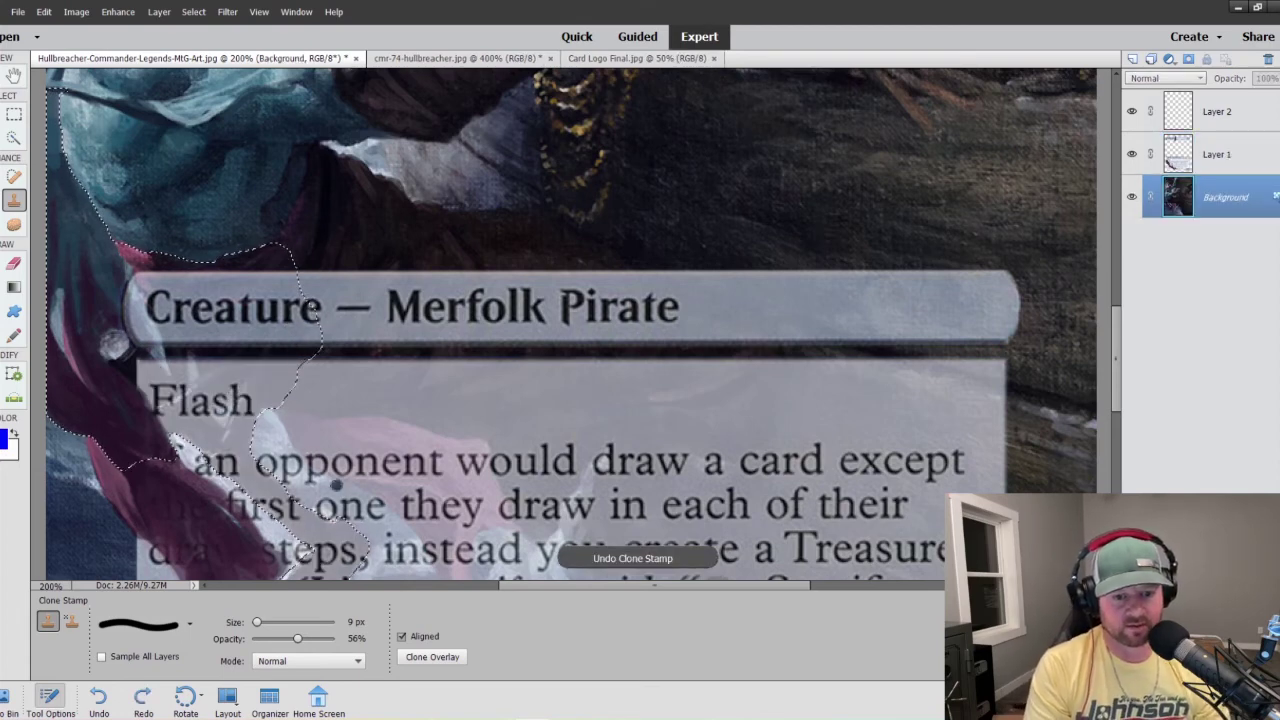
- Set the Clone Stamp to 15 px and clone dark strands on Layer 1 inside the selection, from "Creature" down to "artifact"
{"action": "scroll", "coordinate": [322, 460], "scroll_direction": "down", "scroll_amount": 2}
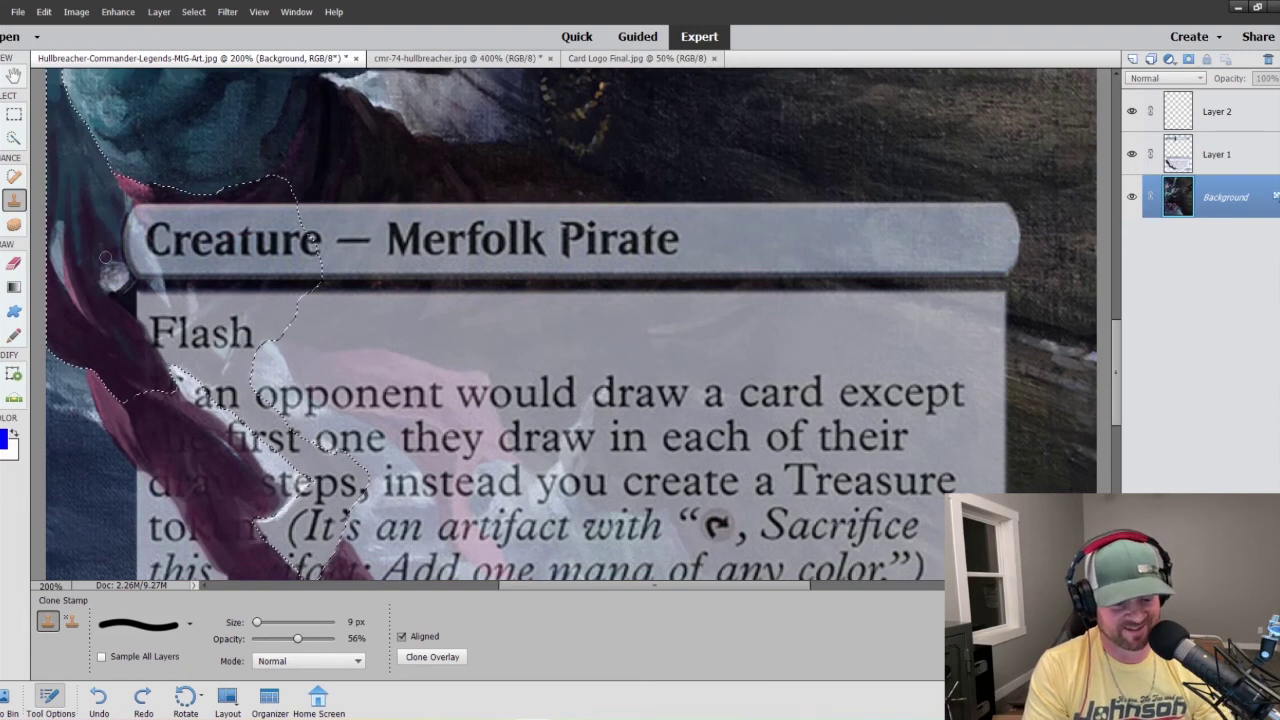
{"action": "key", "text": "bracketright"}
{"action": "key", "text": "bracketright"}
{"action": "key", "text": "bracketright"}
{"action": "key", "text": "bracketright"}
{"action": "key", "text": "bracketright"}
{"action": "key", "text": "bracketright"}
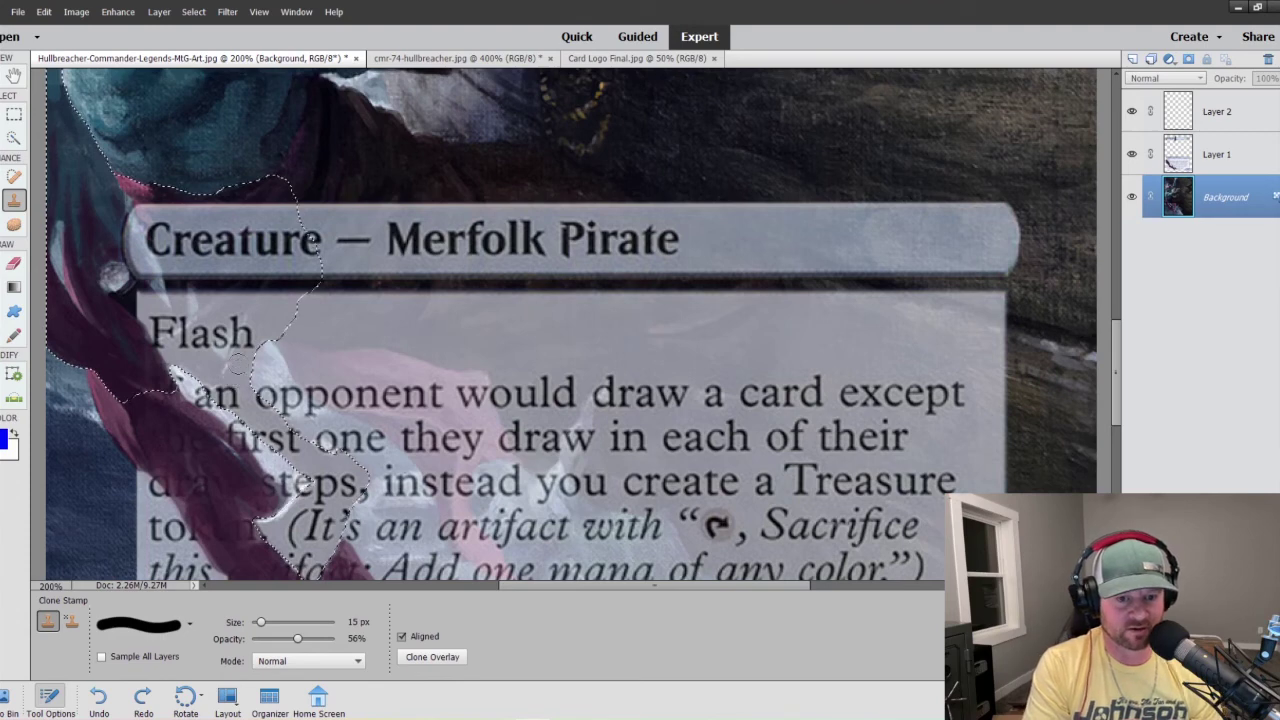
{"action": "left_click", "coordinate": [1205, 155]}
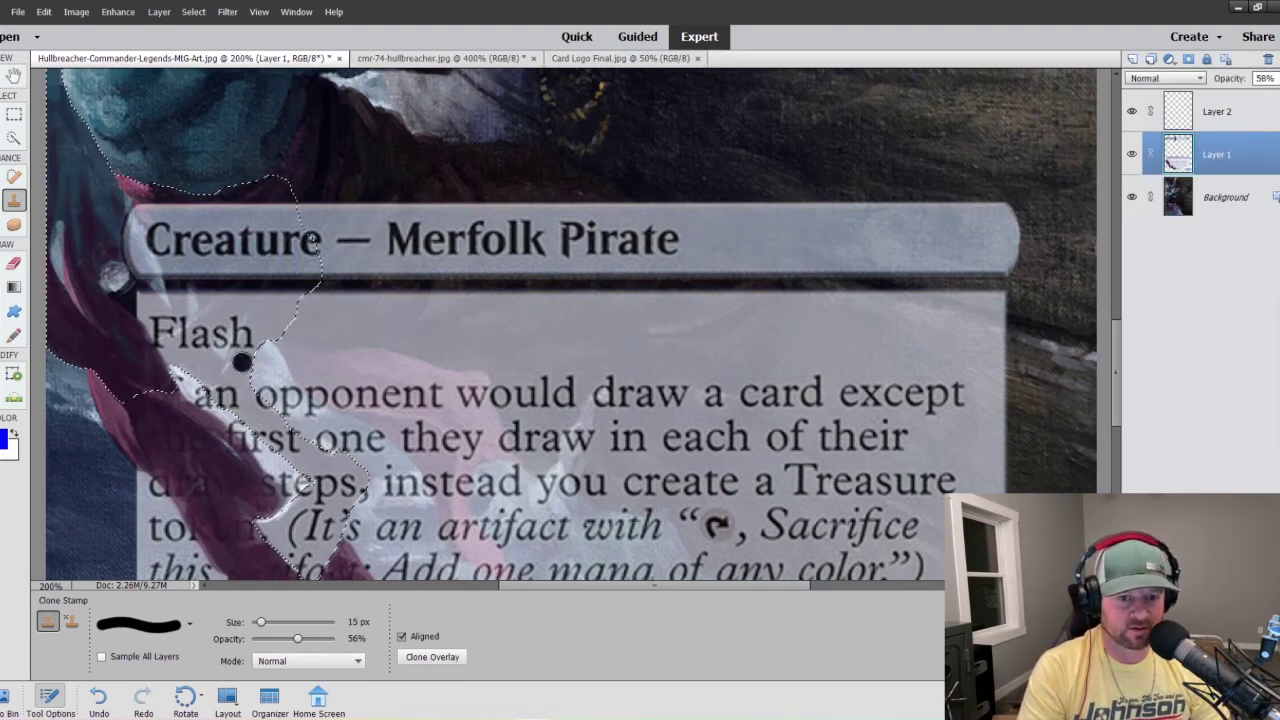
{"action": "mouse_move", "coordinate": [238, 370]}
{"action": "left_mouse_down"}
{"action": "mouse_move", "coordinate": [301, 197]}
{"action": "mouse_move", "coordinate": [200, 331]}
{"action": "mouse_move", "coordinate": [166, 342]}
{"action": "mouse_move", "coordinate": [129, 299]}
{"action": "mouse_move", "coordinate": [164, 323]}
{"action": "mouse_move", "coordinate": [146, 299]}
{"action": "mouse_move", "coordinate": [193, 352]}
{"action": "mouse_move", "coordinate": [163, 347]}
{"action": "mouse_move", "coordinate": [187, 367]}
{"action": "mouse_move", "coordinate": [196, 350]}
{"action": "mouse_move", "coordinate": [245, 397]}
{"action": "mouse_move", "coordinate": [243, 377]}
{"action": "mouse_move", "coordinate": [199, 368]}
{"action": "mouse_move", "coordinate": [253, 425]}
{"action": "mouse_move", "coordinate": [246, 397]}
{"action": "mouse_move", "coordinate": [352, 492]}
{"action": "mouse_move", "coordinate": [315, 572]}
{"action": "mouse_move", "coordinate": [265, 525]}
{"action": "mouse_move", "coordinate": [304, 500]}
{"action": "mouse_move", "coordinate": [370, 488]}
{"action": "mouse_move", "coordinate": [342, 540]}
{"action": "left_mouse_up"}
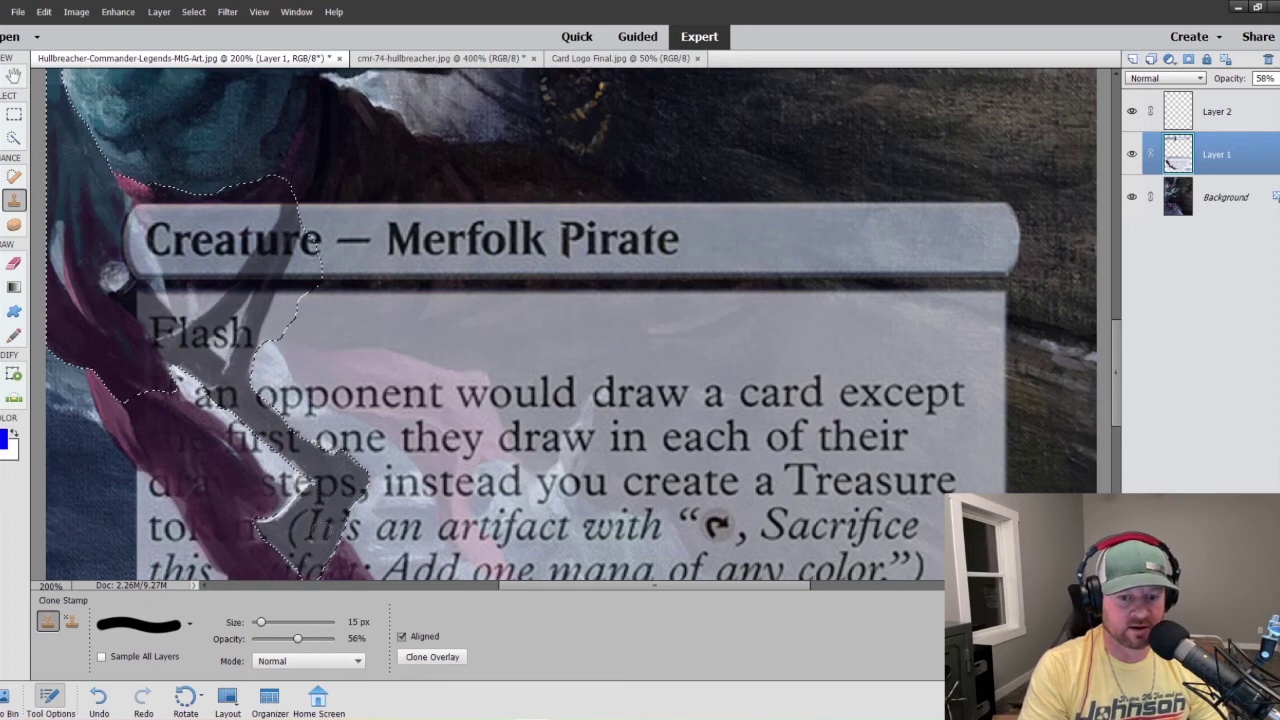
{"action": "left_click_drag", "start_coordinate": [330, 458], "coordinate": [297, 446]}
{"action": "scroll", "coordinate": [345, 518], "scroll_direction": "down", "scroll_amount": 1}
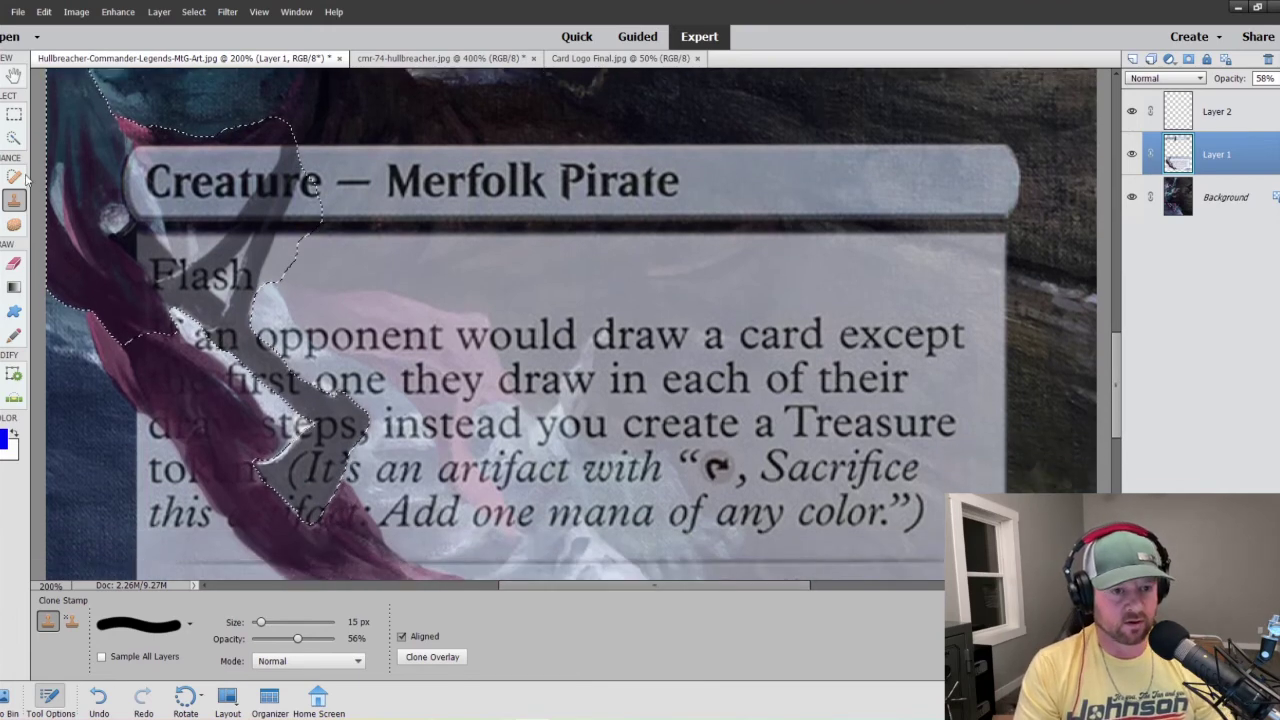
- Clear the selection and return to the Clone Stamp on Layer 1
{"action": "left_click", "coordinate": [15, 139]}
{"action": "right_click", "coordinate": [250, 280]}
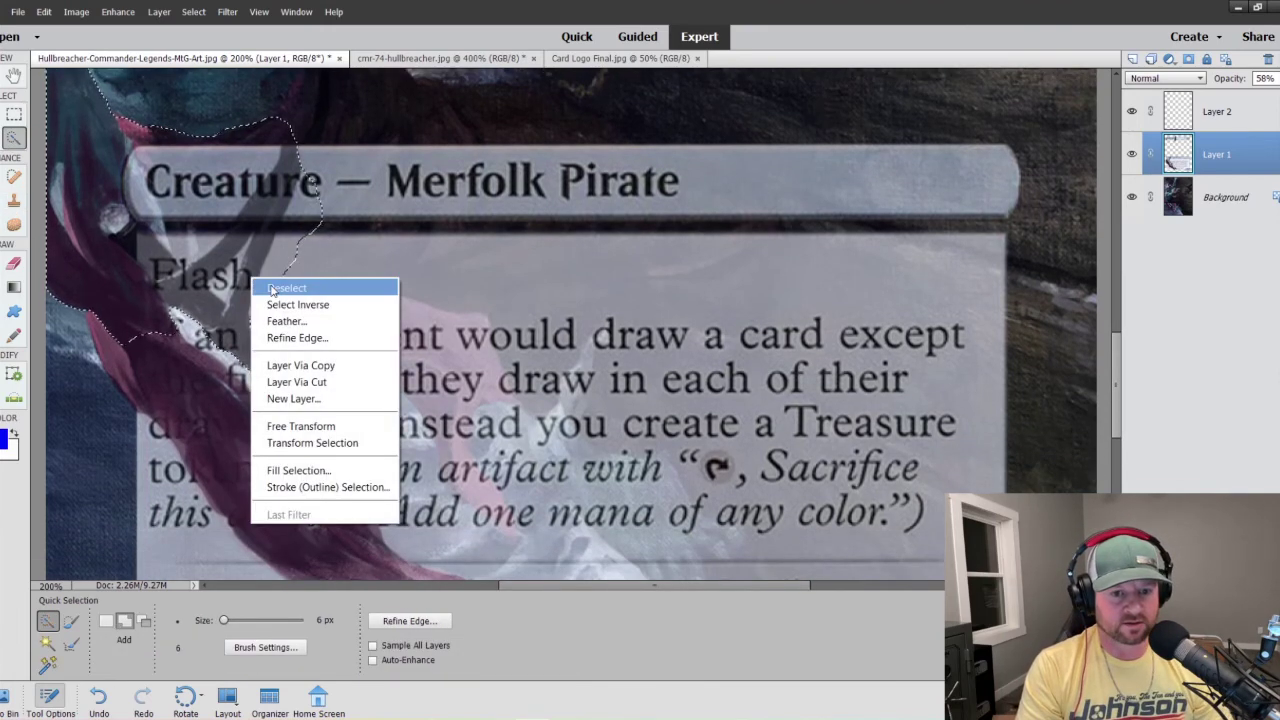
{"action": "left_click", "coordinate": [307, 290]}
{"action": "scroll", "coordinate": [264, 348], "scroll_direction": "up", "scroll_amount": 2}
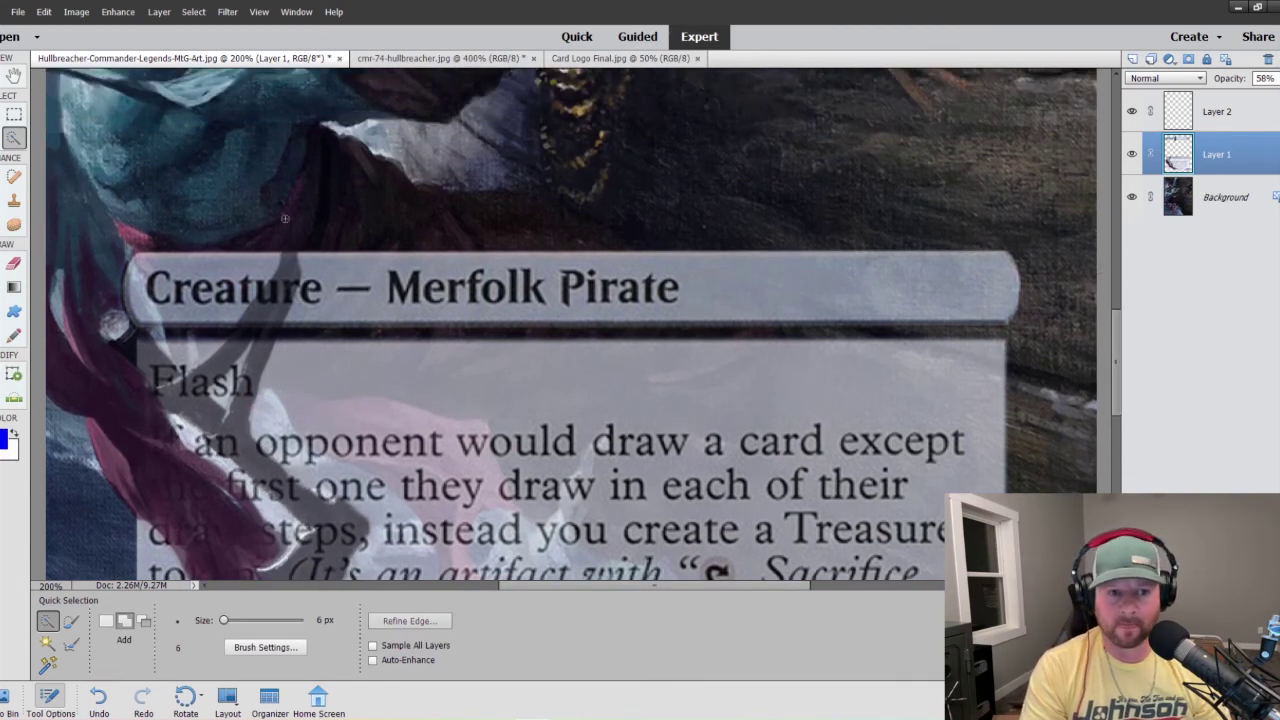
{"action": "left_click", "coordinate": [14, 201]}
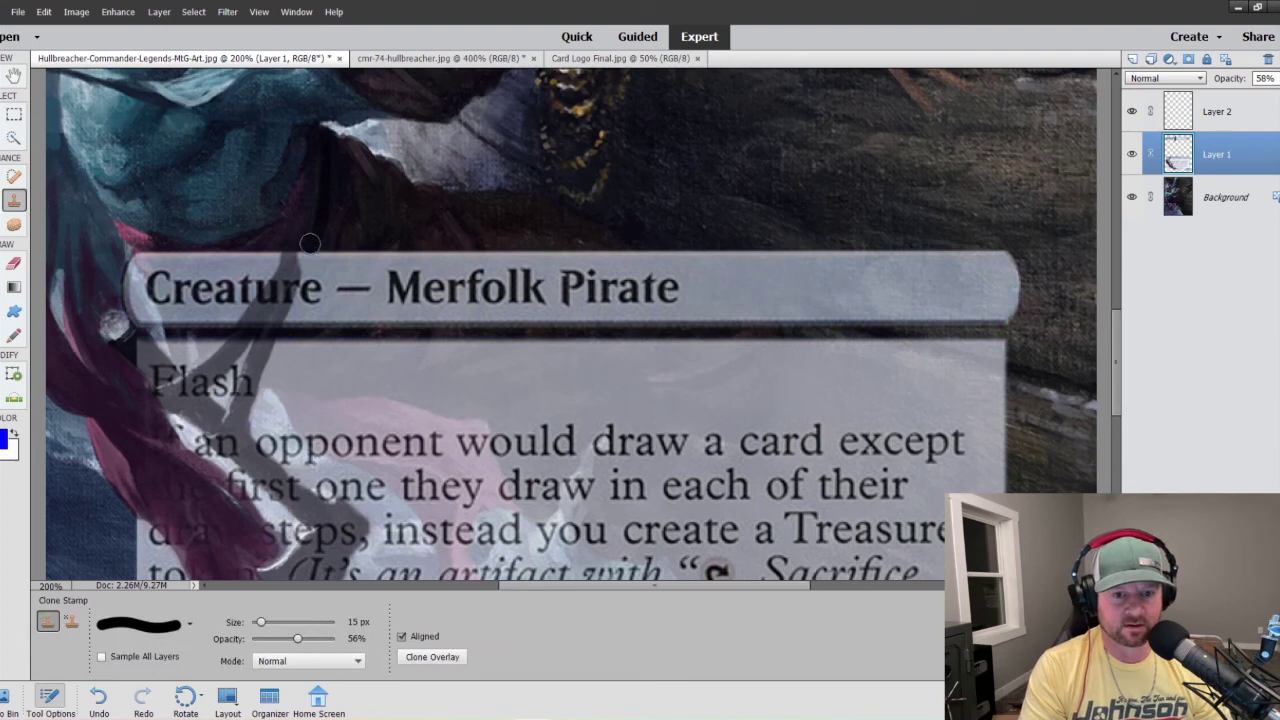
- Try cloning the dark strand's upper end over "Creature" at the type bar's upper edge, undoing the stroke
{"action": "left_click", "coordinate": [298, 258], "text": "alt"}
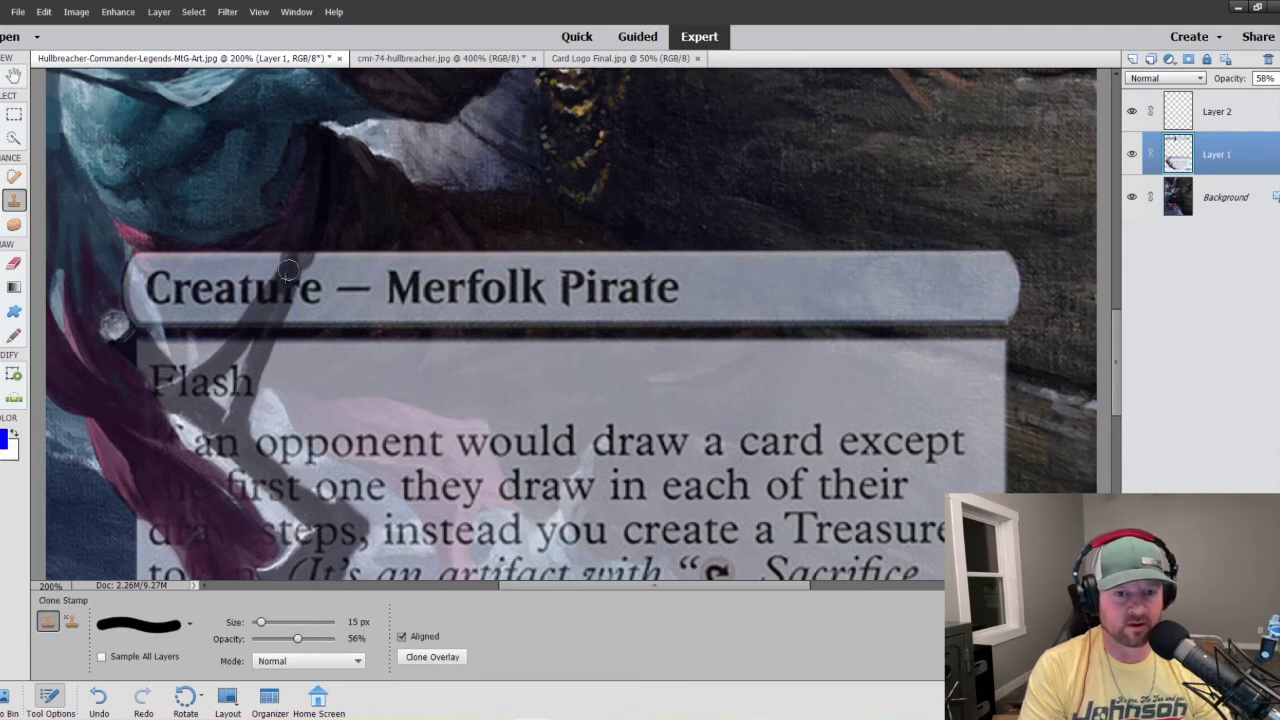
{"action": "mouse_move", "coordinate": [283, 288]}
{"action": "left_mouse_down"}
{"action": "mouse_move", "coordinate": [264, 313]}
{"action": "mouse_move", "coordinate": [298, 263]}
{"action": "mouse_move", "coordinate": [258, 312]}
{"action": "mouse_move", "coordinate": [300, 234]}
{"action": "mouse_move", "coordinate": [283, 281]}
{"action": "left_mouse_up"}
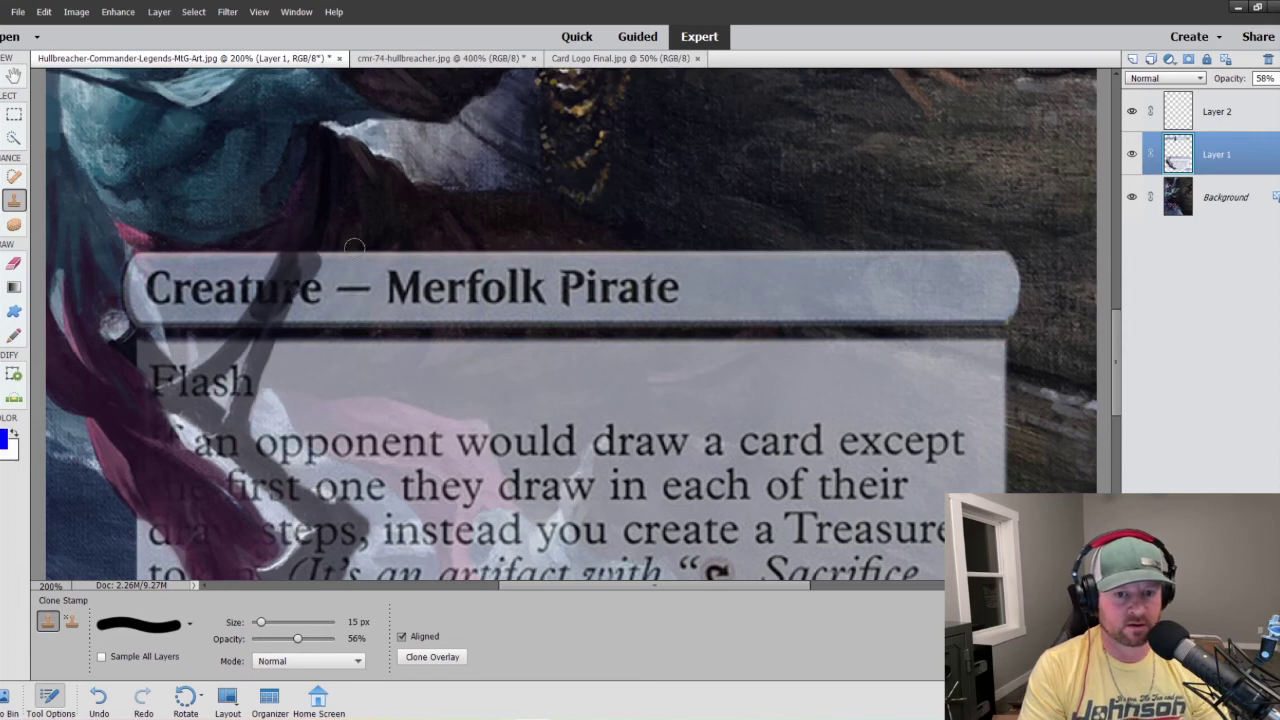
{"action": "key", "text": "ctrl+z"}
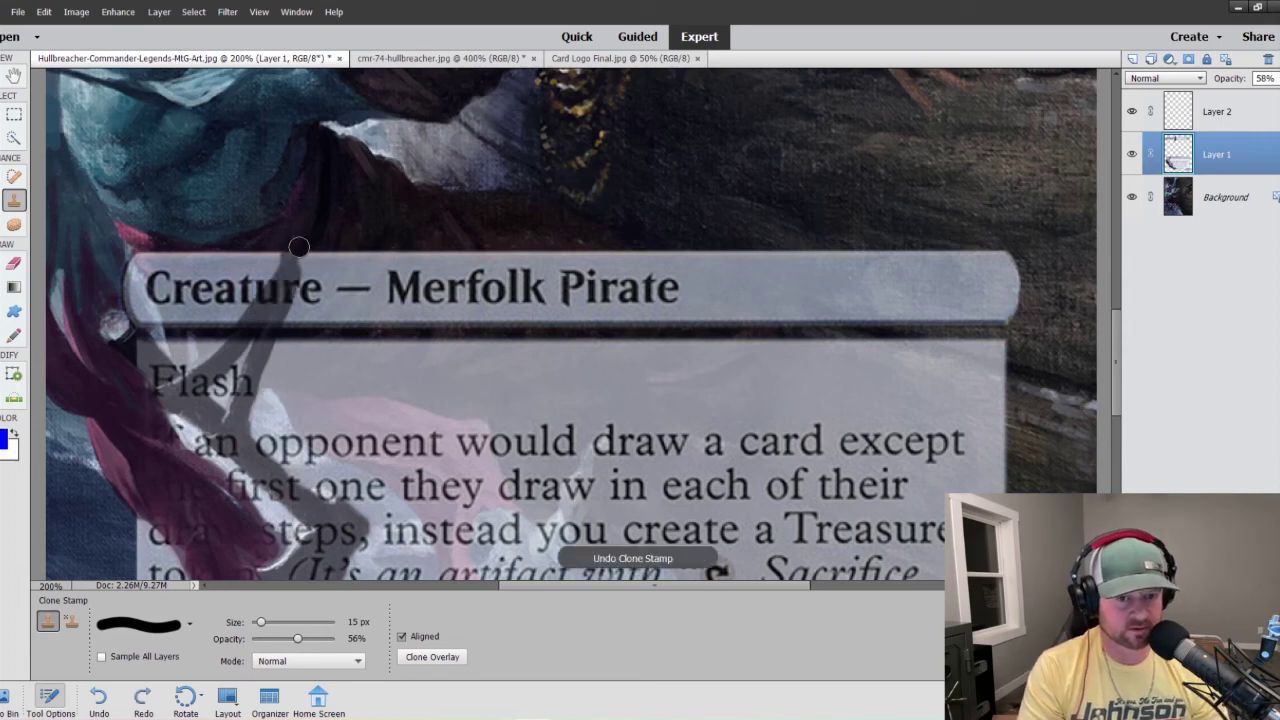
- Clone the dark strand on Layer 1 through the "ur" of "Creature" and down towards "Flash" with the 15 px Clone Stamp
{"action": "mouse_move", "coordinate": [299, 246]}
{"action": "left_mouse_down"}
{"action": "mouse_move", "coordinate": [268, 310]}
{"action": "mouse_move", "coordinate": [278, 292]}
{"action": "mouse_move", "coordinate": [249, 320]}
{"action": "mouse_move", "coordinate": [271, 322]}
{"action": "mouse_move", "coordinate": [299, 257]}
{"action": "left_mouse_up"}
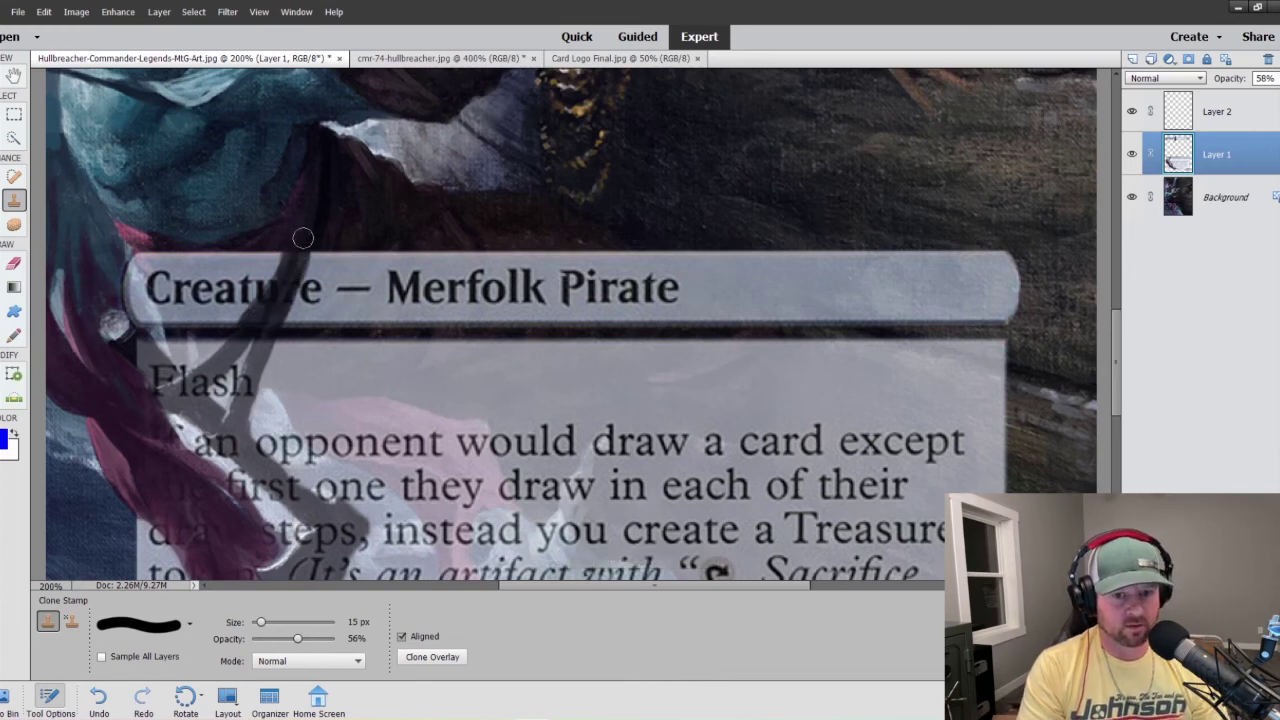
{"action": "left_click_drag", "start_coordinate": [288, 263], "coordinate": [252, 323]}
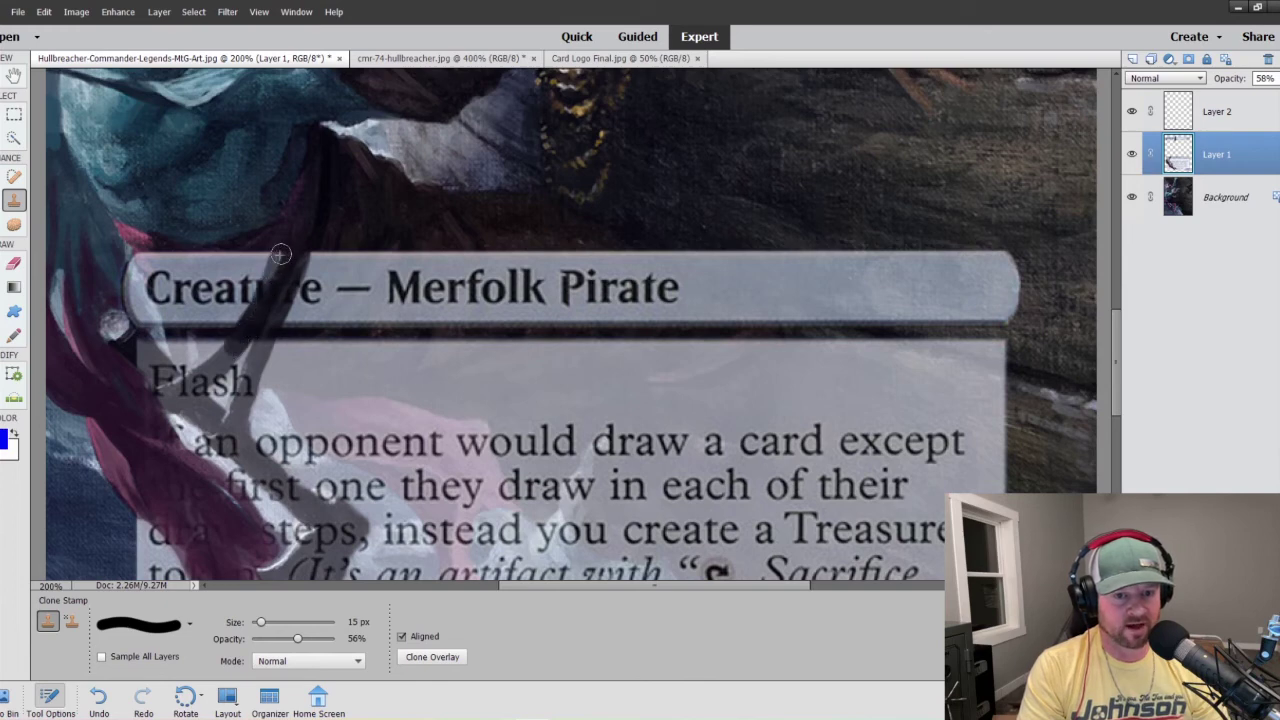
{"action": "mouse_move", "coordinate": [259, 357]}
{"action": "left_mouse_down"}
{"action": "mouse_move", "coordinate": [319, 162]}
{"action": "mouse_move", "coordinate": [273, 310]}
{"action": "mouse_move", "coordinate": [290, 244]}
{"action": "mouse_move", "coordinate": [242, 338]}
{"action": "left_mouse_up"}
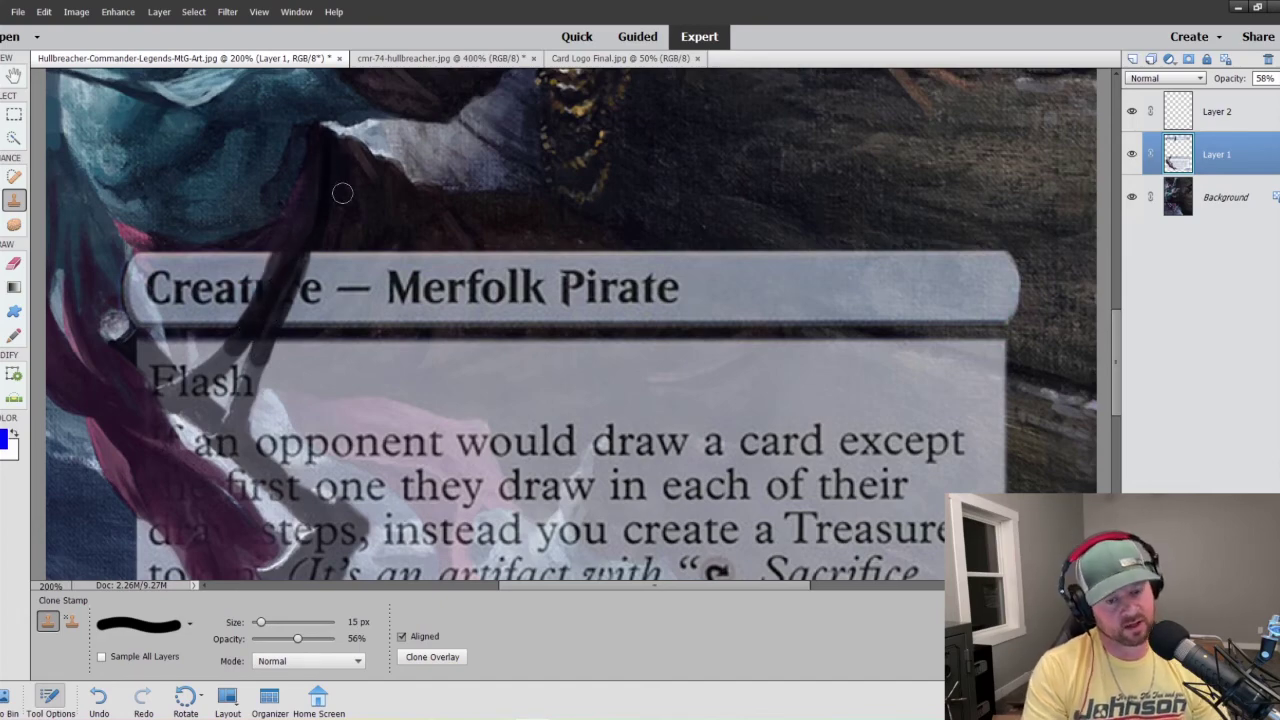
{"action": "key", "text": "ctrl+minus"}
{"action": "key", "text": "ctrl+minus"}
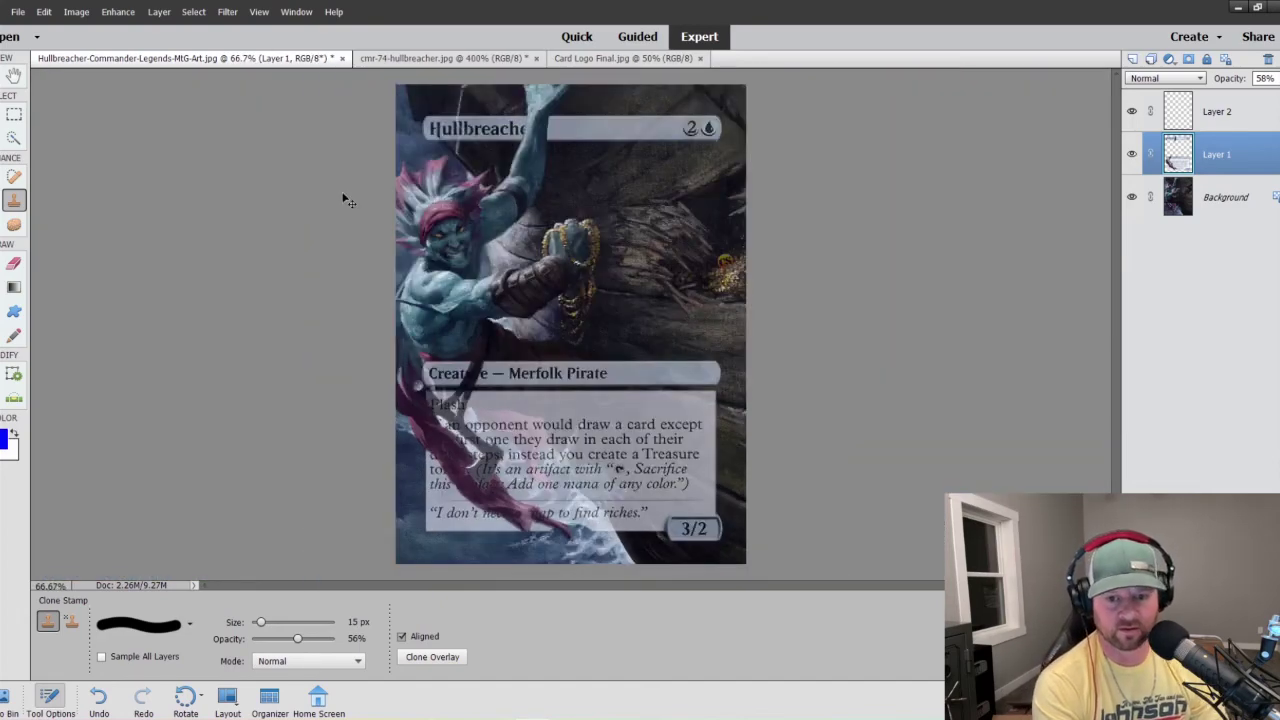
{"action": "key", "text": "ctrl+plus"}
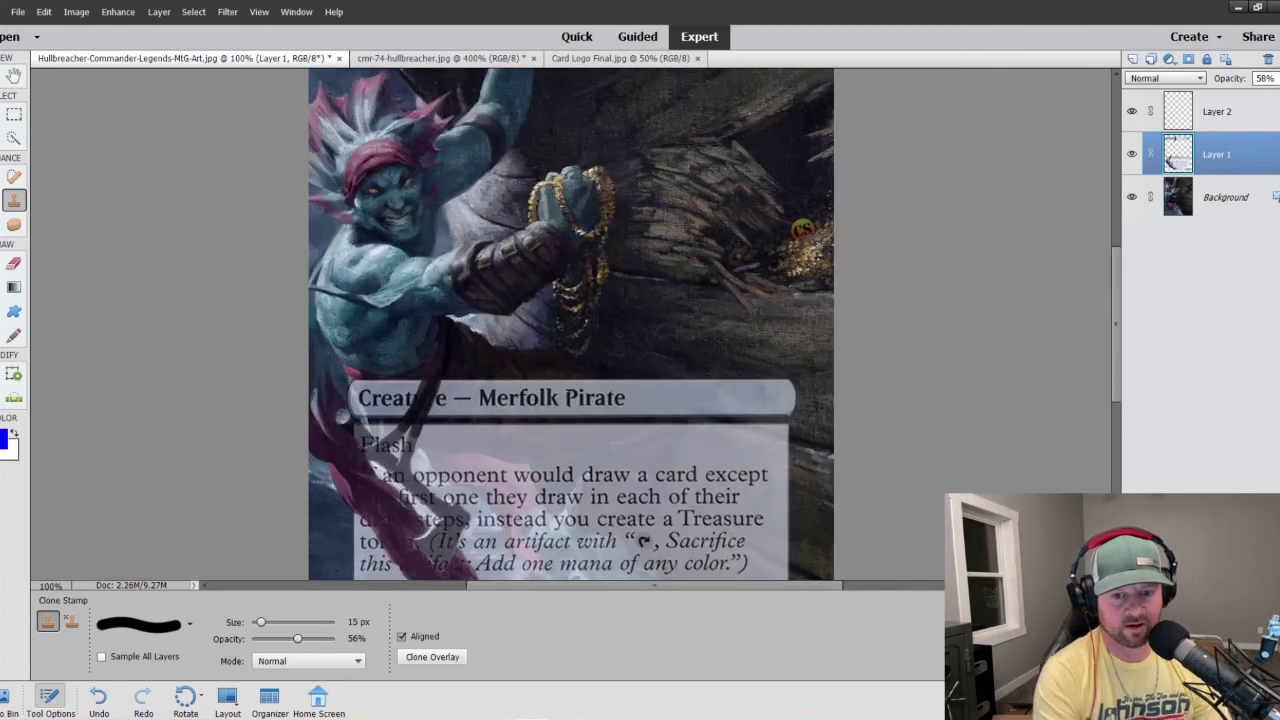
- Clone the dark strap on Layer 1 over the text box's upper corner beside the jewel, down to the "F" of "Flash", undoing the misplaced stroke
{"action": "key", "text": "ctrl+plus"}
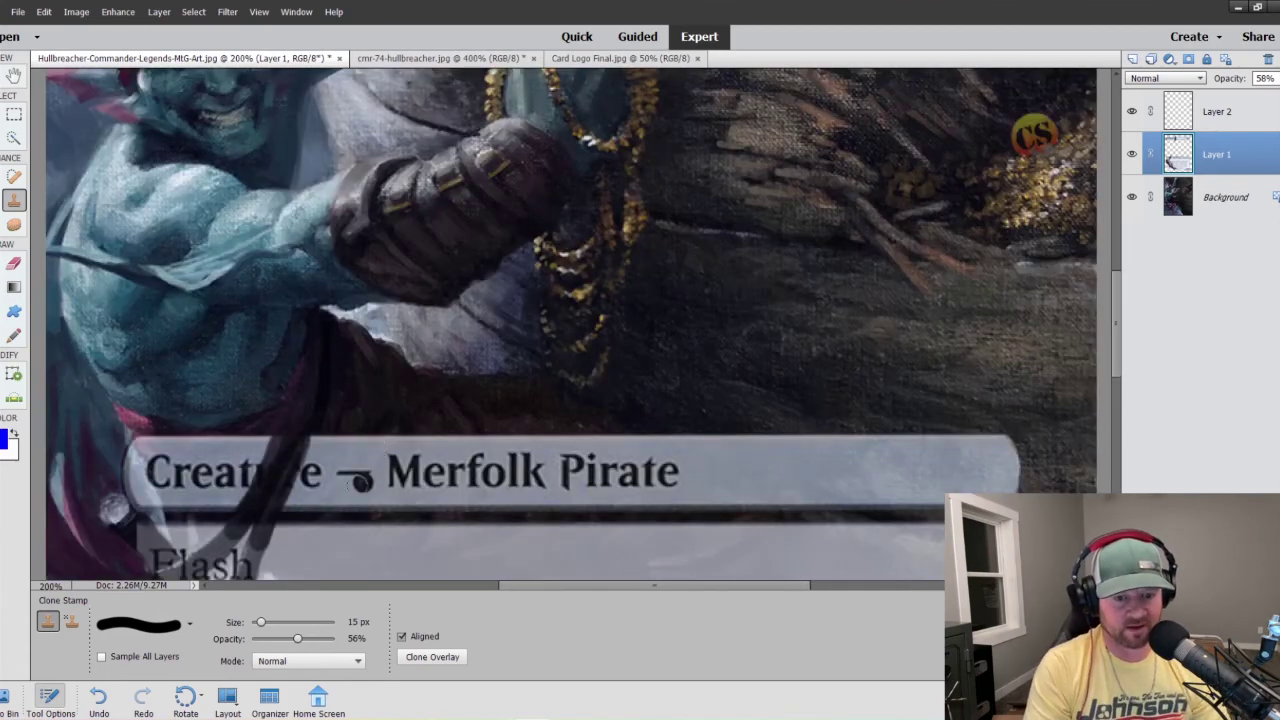
{"action": "scroll", "coordinate": [370, 480], "scroll_direction": "down", "scroll_amount": 3}
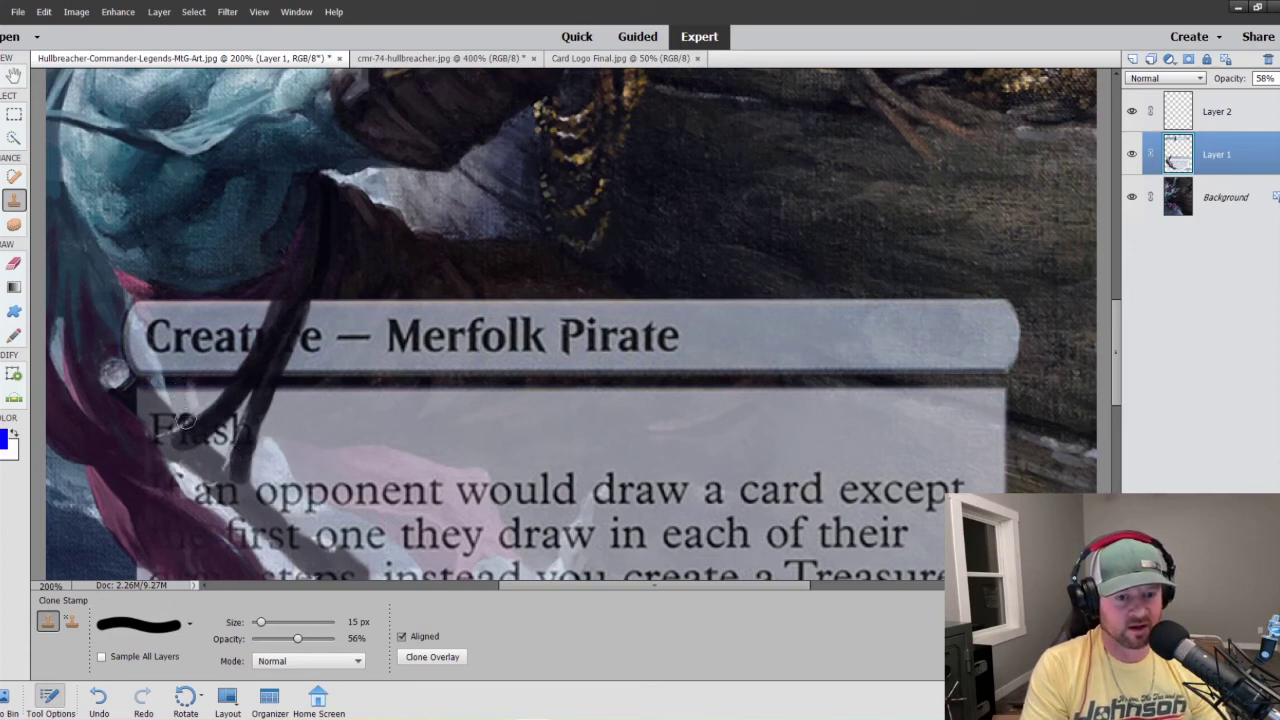
{"action": "left_click_drag", "start_coordinate": [176, 378], "coordinate": [172, 392]}
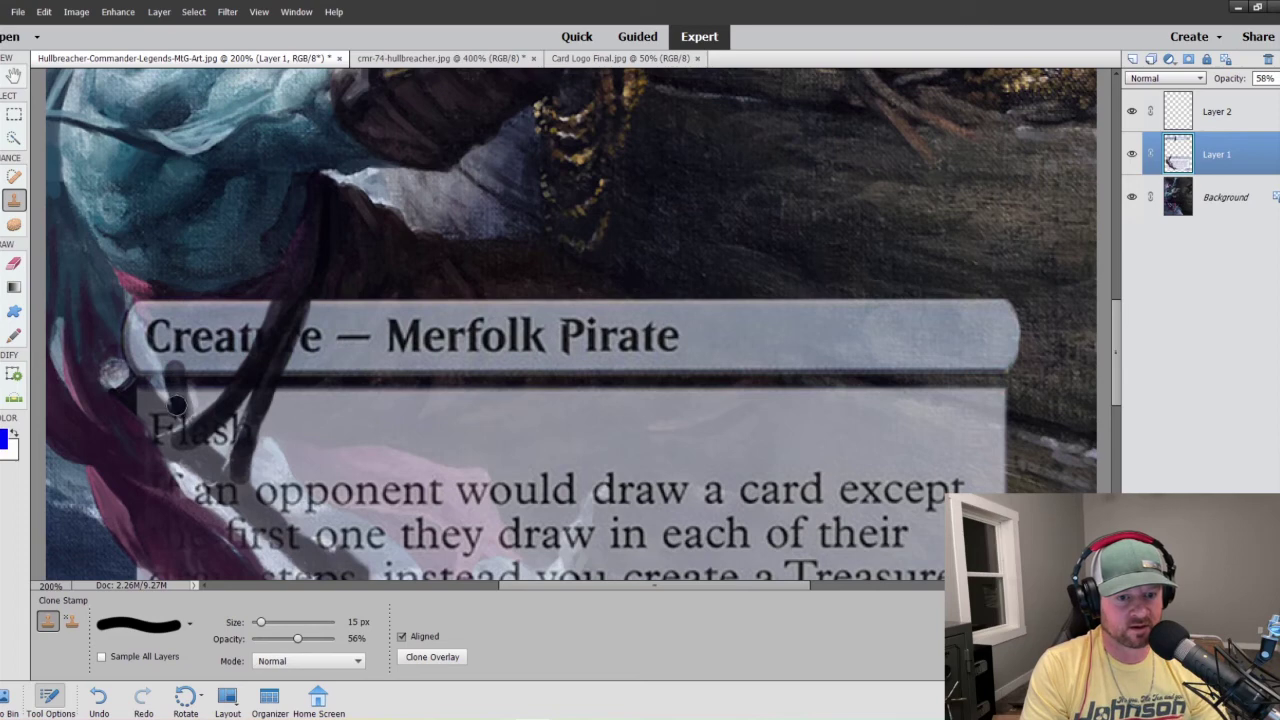
{"action": "key", "text": "ctrl+z"}
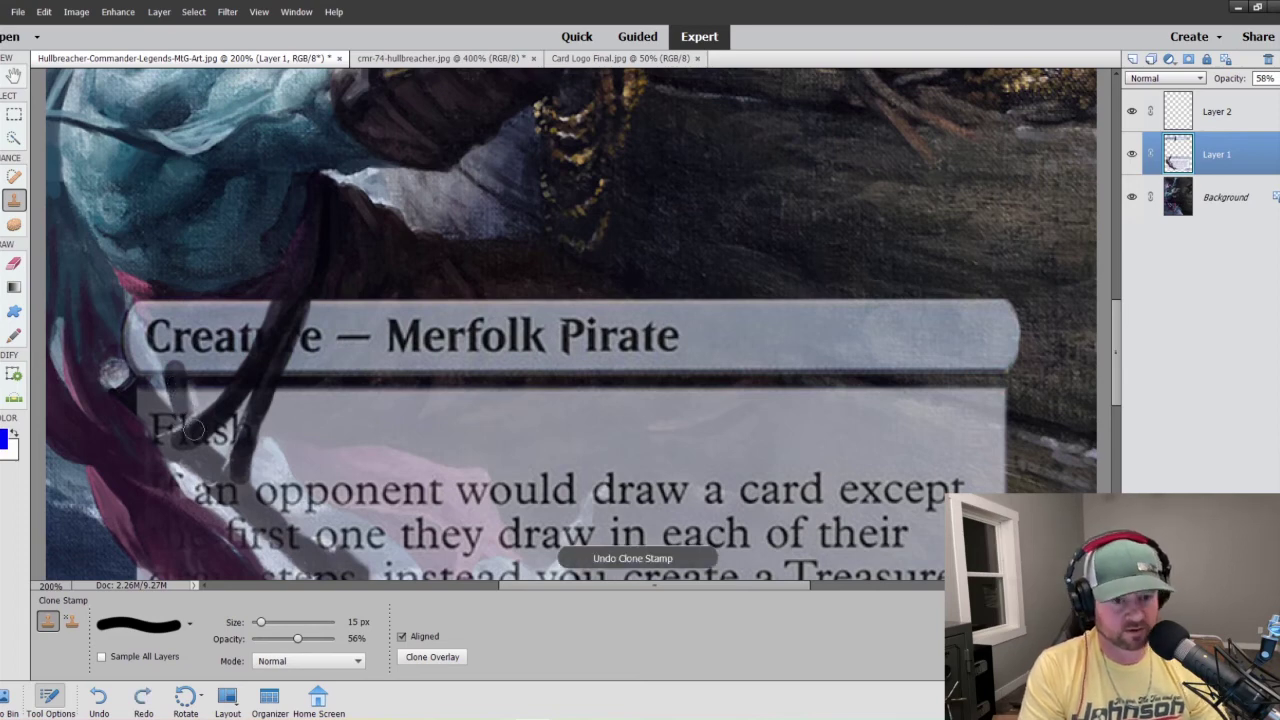
{"action": "left_click", "coordinate": [182, 410]}
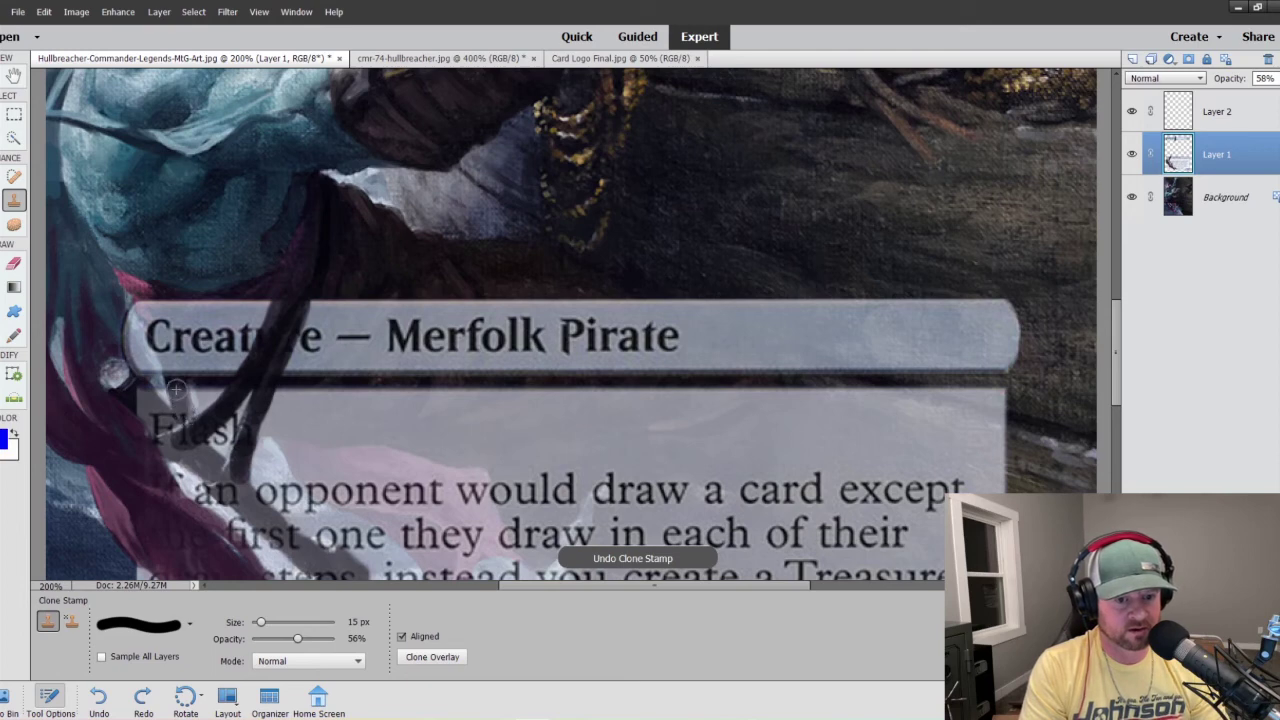
{"action": "left_click", "coordinate": [176, 388]}
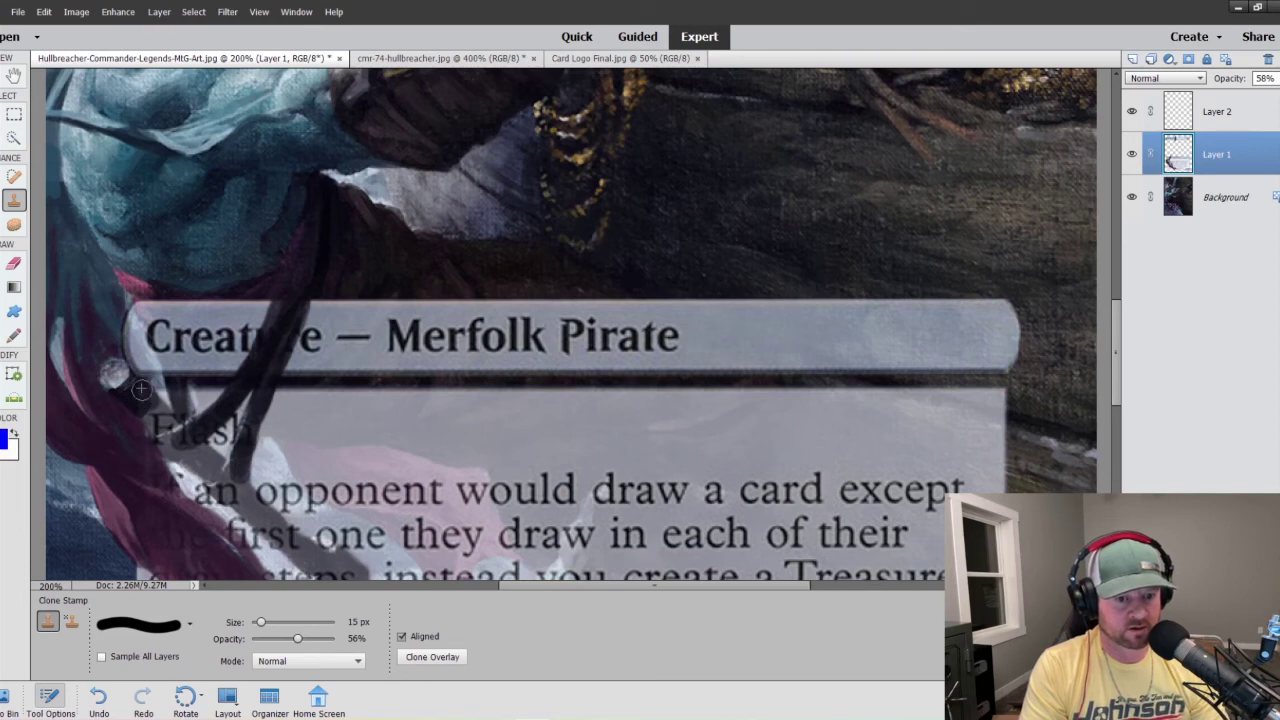
{"action": "mouse_move", "coordinate": [142, 389]}
{"action": "left_mouse_down"}
{"action": "mouse_move", "coordinate": [162, 428]}
{"action": "mouse_move", "coordinate": [149, 394]}
{"action": "left_mouse_up"}
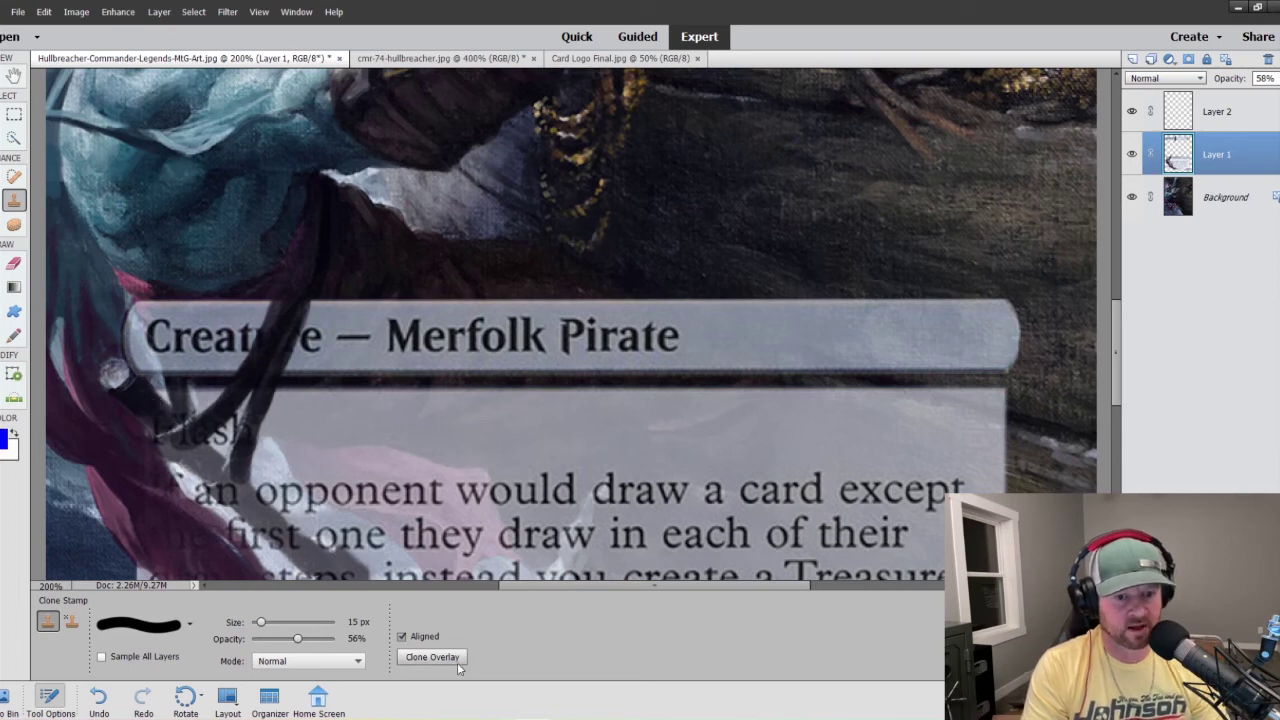
- Set the opacity of Layer 1 to 71%
{"action": "key", "text": "ctrl+minus"}
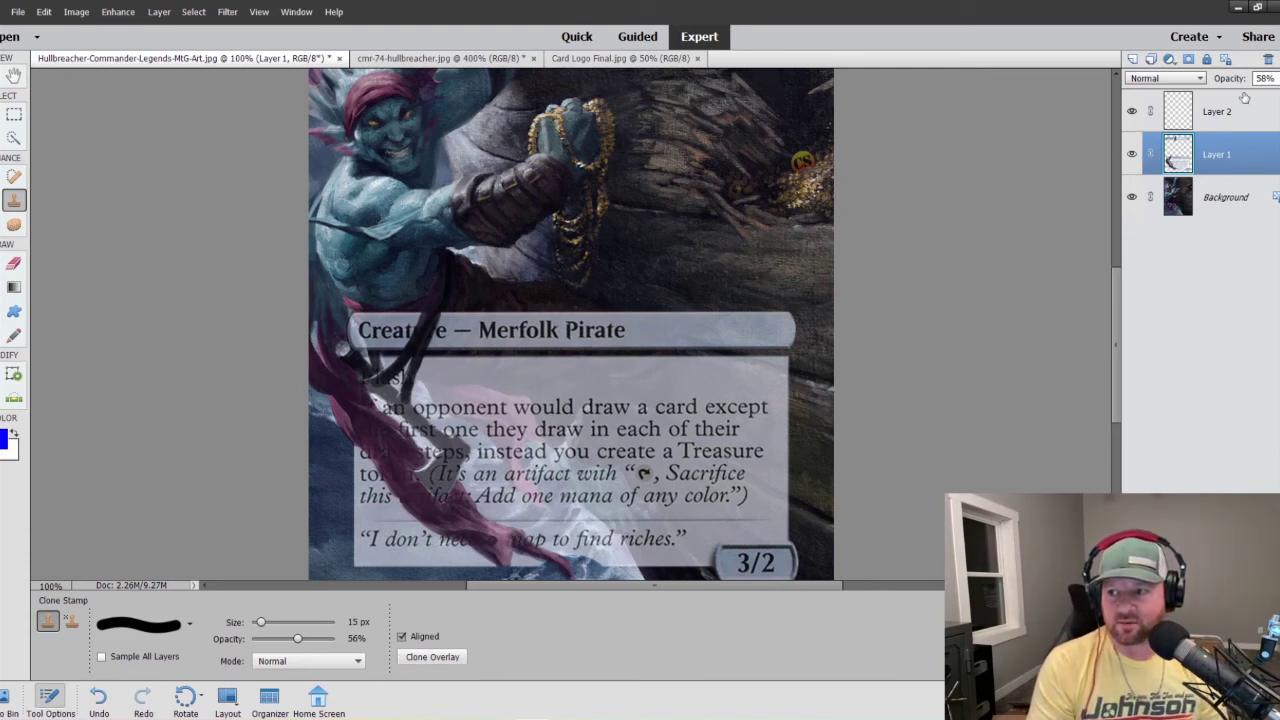
{"action": "left_click", "coordinate": [1270, 78]}
{"action": "left_click_drag", "start_coordinate": [1262, 95], "coordinate": [1274, 96]}
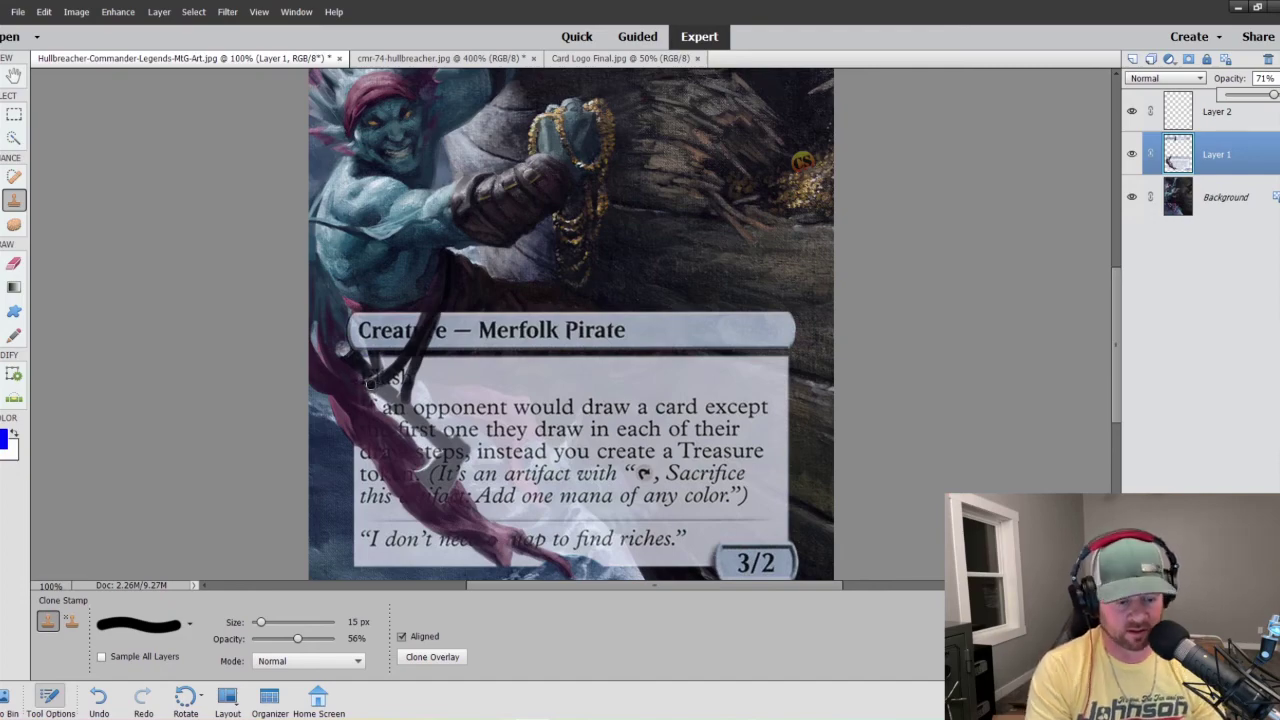
- Clone the dark strap on Layer 1 with the 15 px Clone Stamp, from below "Flash" down to the word "an"
{"action": "key", "text": "ctrl+equal"}
{"action": "key", "text": "ctrl+equal"}
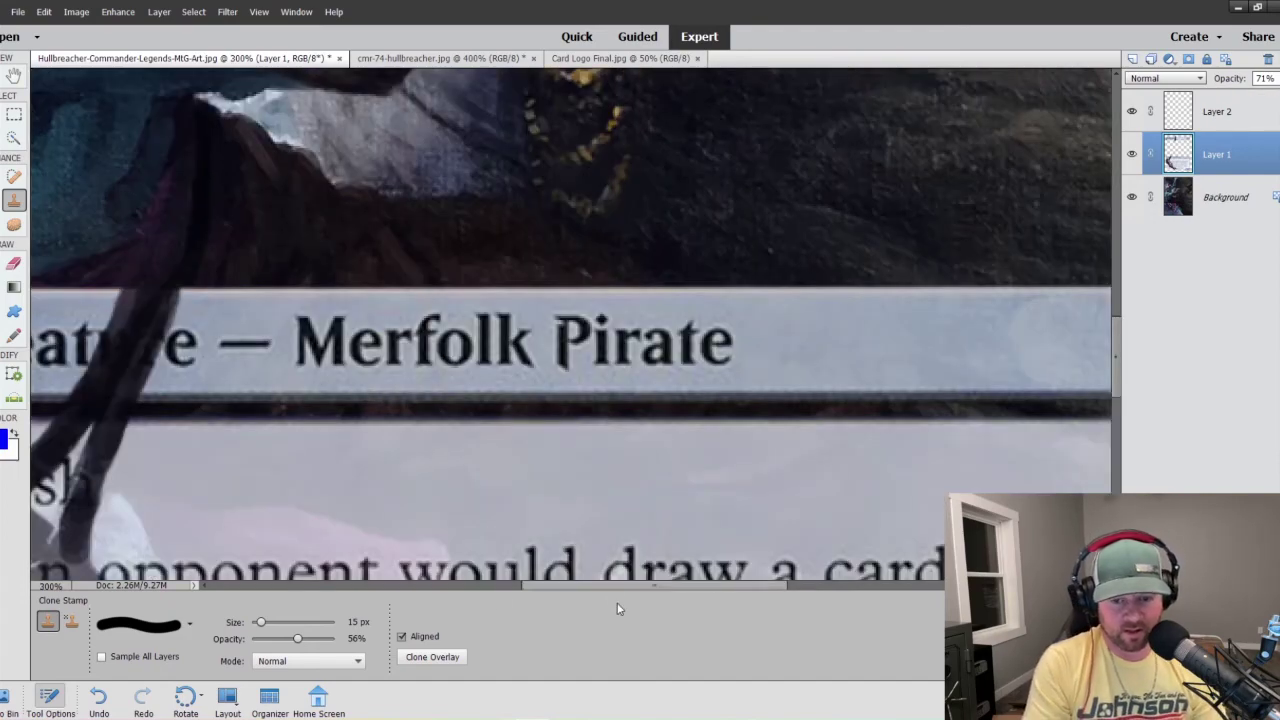
{"action": "left_click_drag", "start_coordinate": [614, 585], "coordinate": [485, 585]}
{"action": "scroll", "coordinate": [470, 498], "scroll_direction": "down", "scroll_amount": 1}
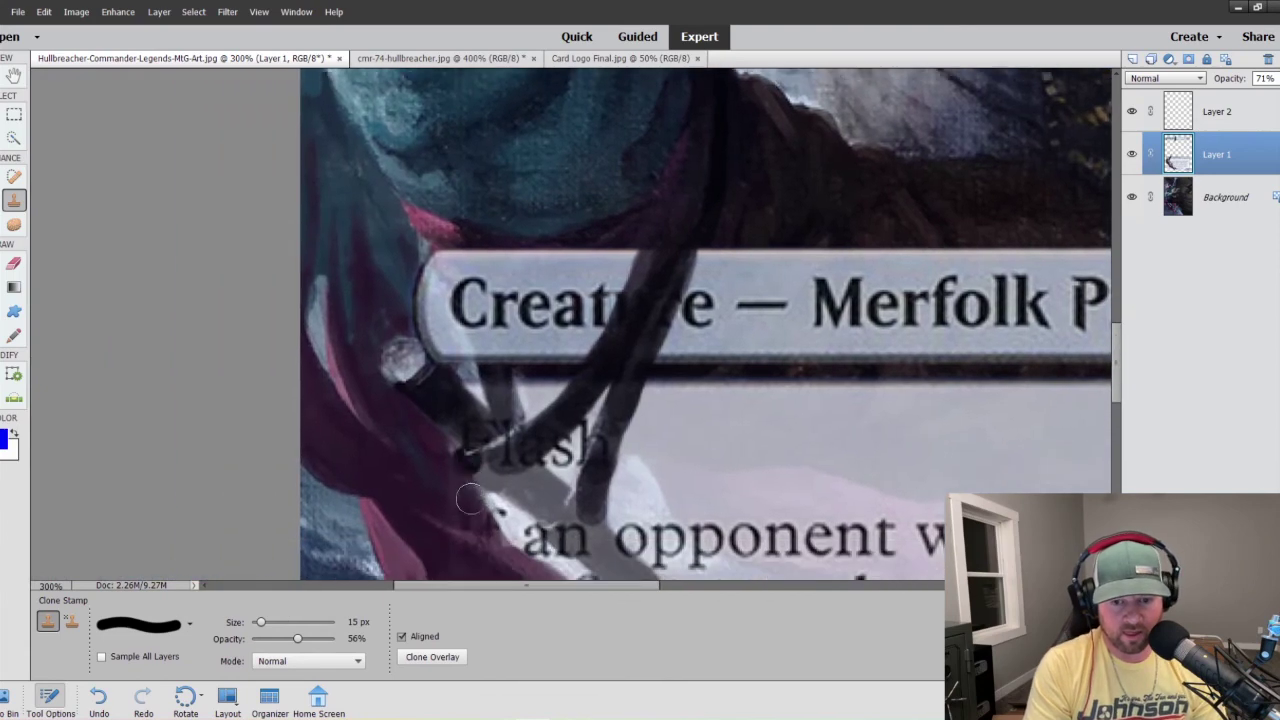
{"action": "scroll", "coordinate": [470, 498], "scroll_direction": "down", "scroll_amount": 3}
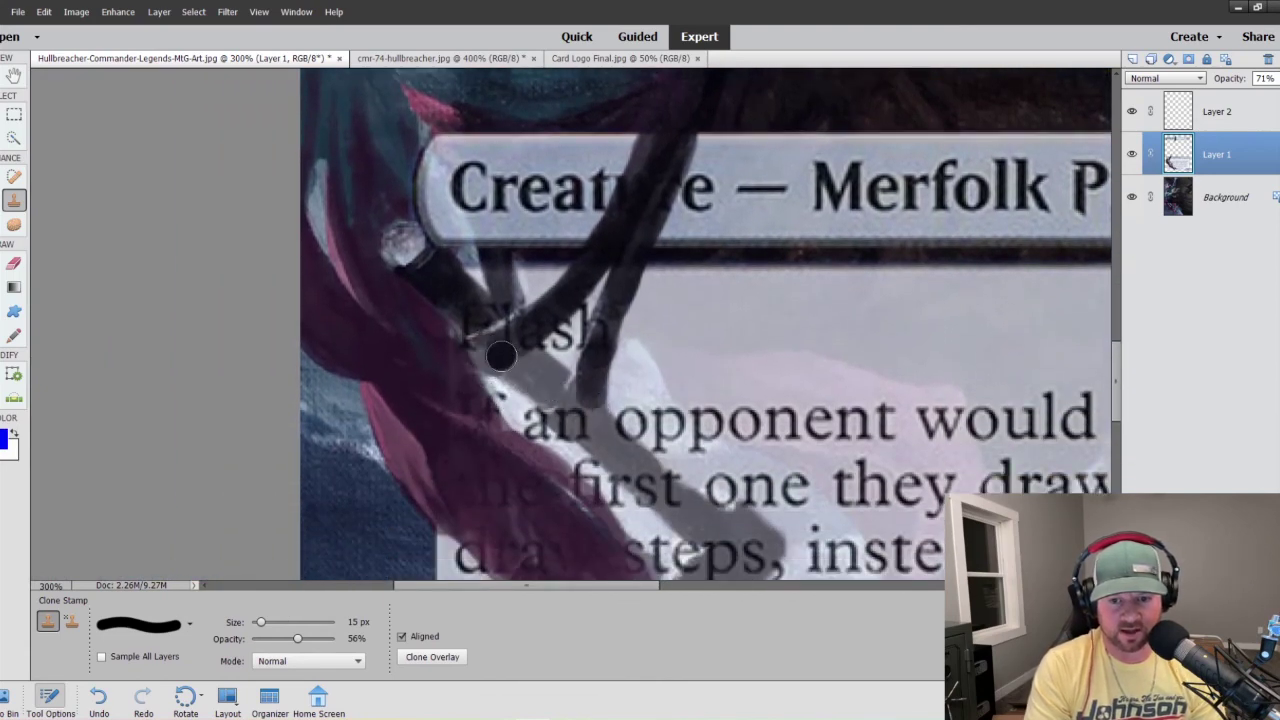
{"action": "left_click_drag", "start_coordinate": [501, 355], "coordinate": [578, 398]}
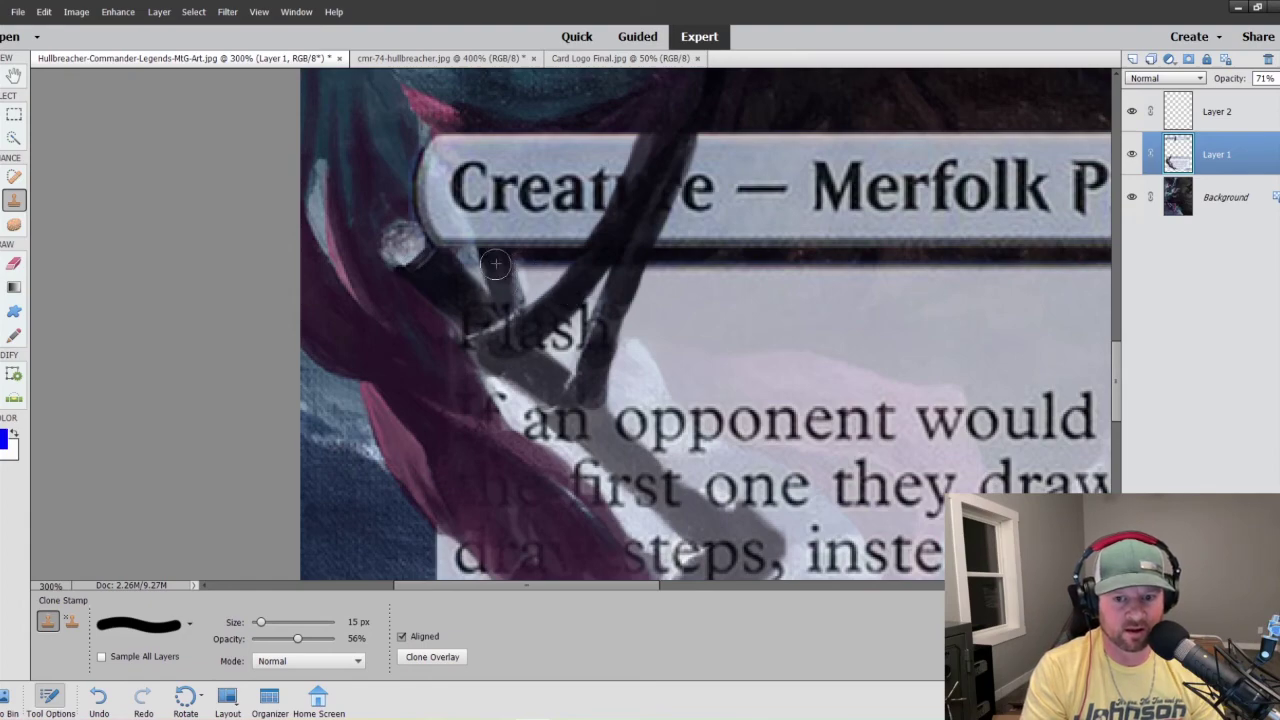
{"action": "key", "text": "ctrl+minus"}
{"action": "key", "text": "ctrl+minus"}
{"action": "key", "text": "ctrl+minus"}
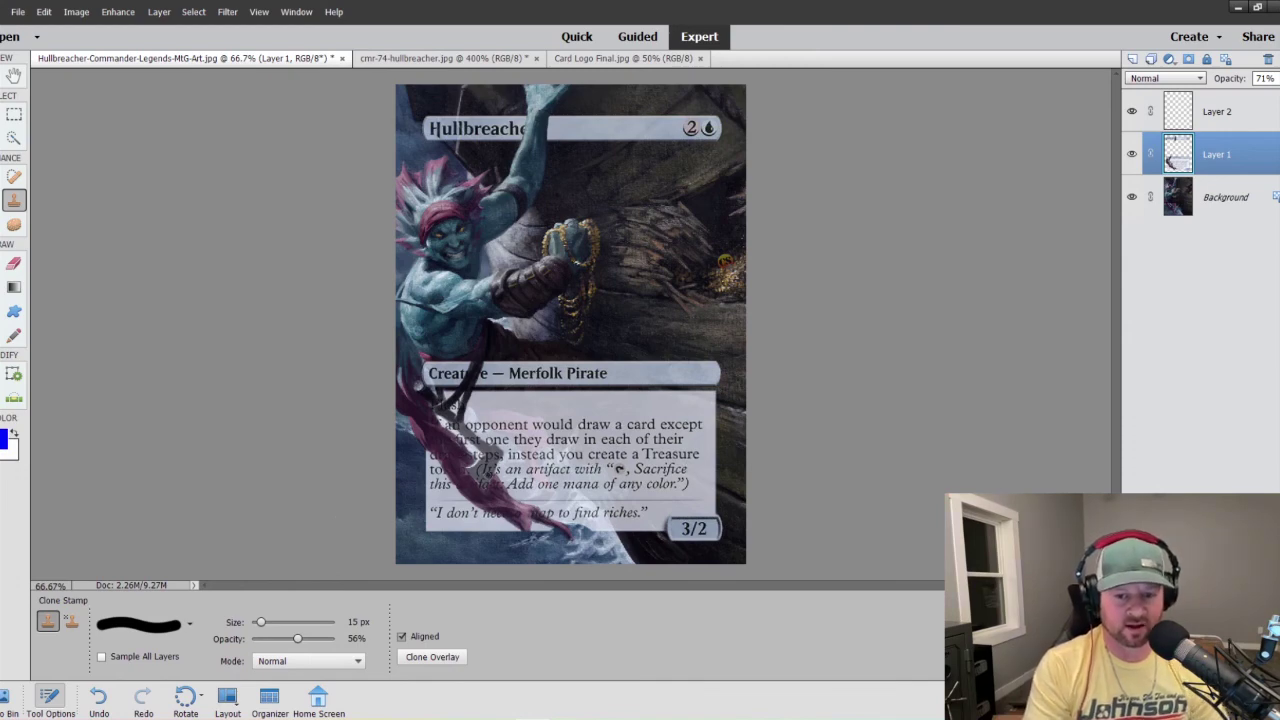
{"action": "left_click_drag", "start_coordinate": [470, 502], "coordinate": [462, 498]}
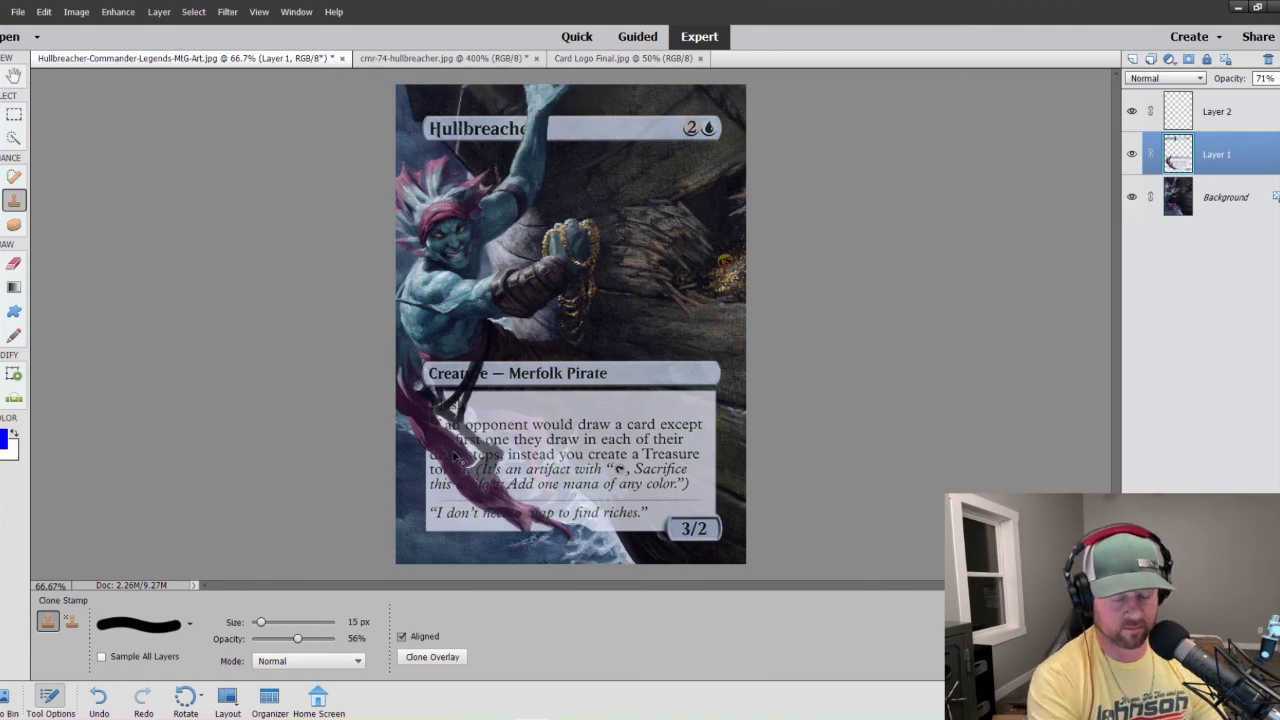
- Set the Clone Stamp's opacity to 28% and blend the dark strap on Layer 1 around "If an" and down through "first"
{"action": "key", "text": "ctrl+equal"}
{"action": "key", "text": "ctrl+equal"}
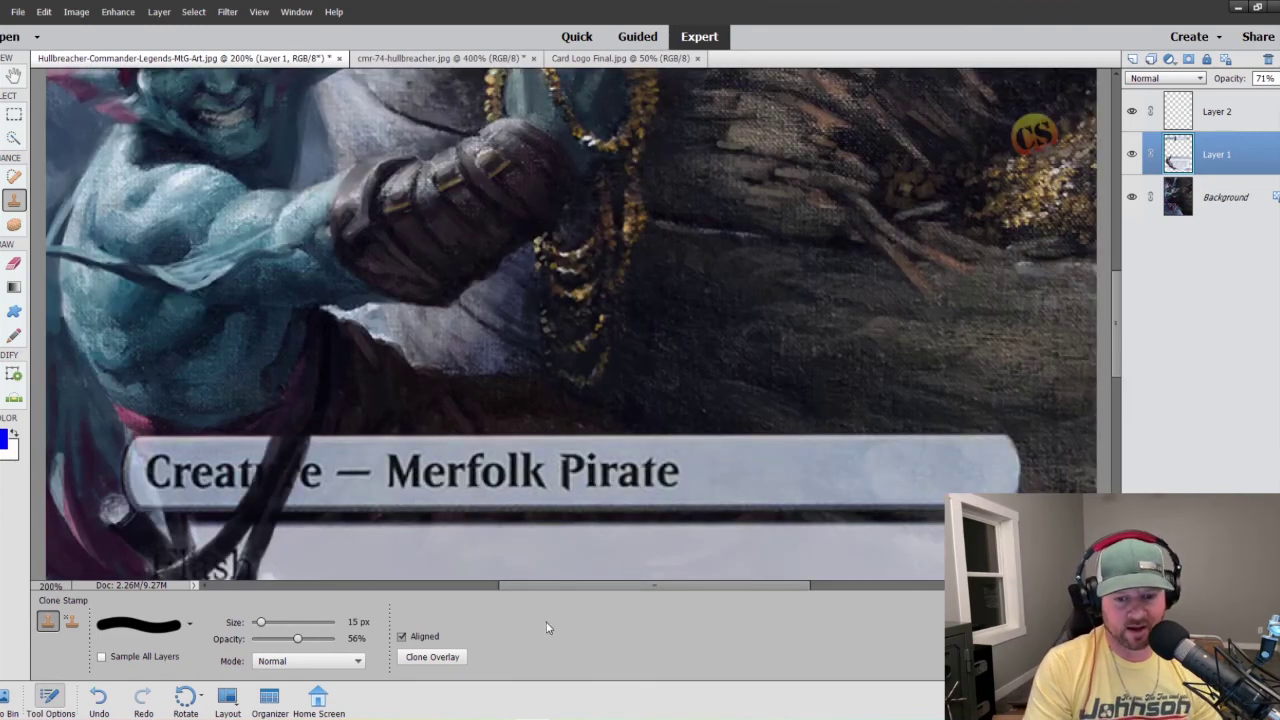
{"action": "left_click_drag", "start_coordinate": [568, 588], "coordinate": [482, 588]}
{"action": "scroll", "coordinate": [525, 496], "scroll_direction": "down", "scroll_amount": 1}
{"action": "scroll", "coordinate": [525, 496], "scroll_direction": "down", "scroll_amount": 4}
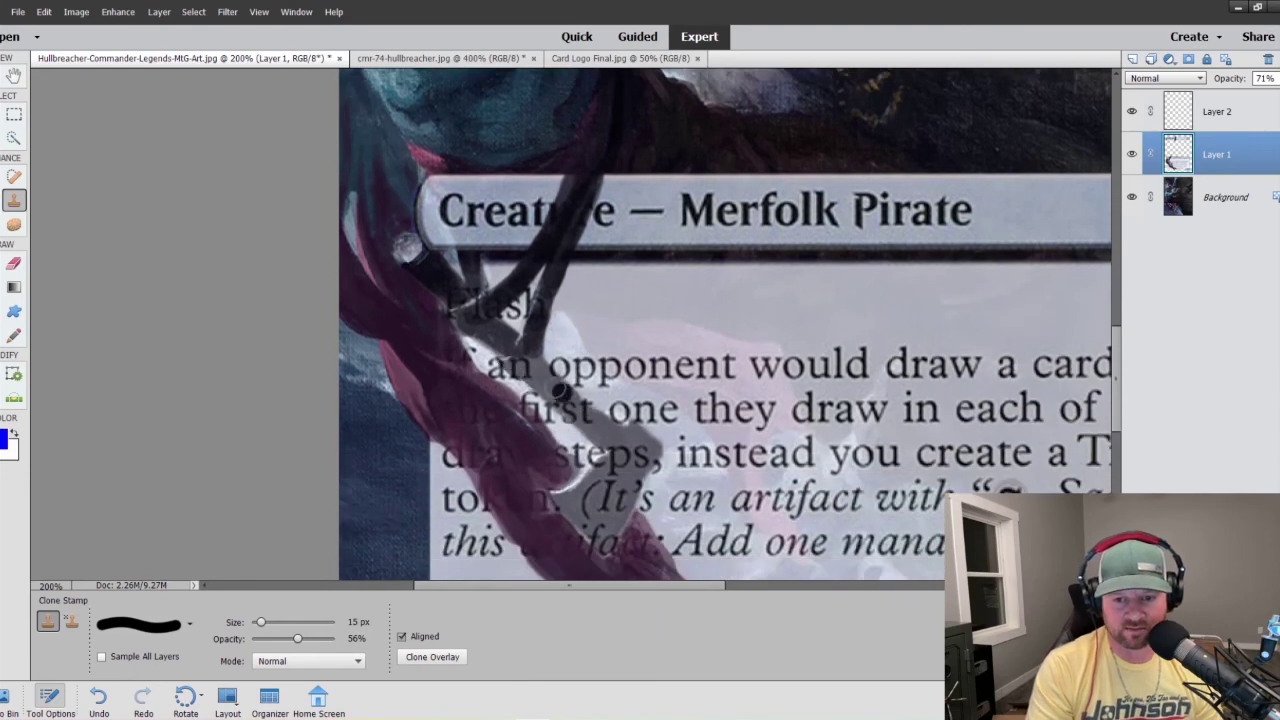
{"action": "left_click_drag", "start_coordinate": [295, 638], "coordinate": [282, 641]}
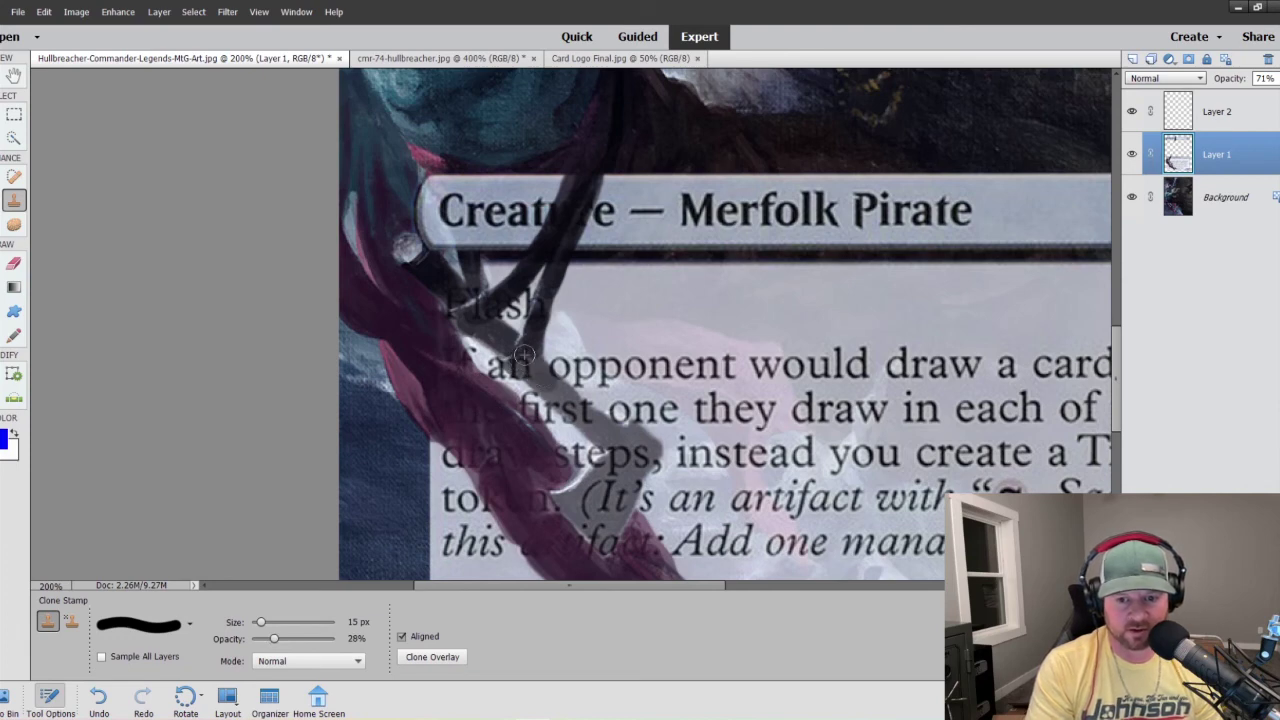
{"action": "mouse_move", "coordinate": [578, 410]}
{"action": "left_mouse_down"}
{"action": "mouse_move", "coordinate": [640, 446]}
{"action": "mouse_move", "coordinate": [631, 434]}
{"action": "mouse_move", "coordinate": [621, 490]}
{"action": "mouse_move", "coordinate": [641, 456]}
{"action": "mouse_move", "coordinate": [605, 537]}
{"action": "mouse_move", "coordinate": [566, 503]}
{"action": "mouse_move", "coordinate": [619, 455]}
{"action": "mouse_move", "coordinate": [585, 502]}
{"action": "mouse_move", "coordinate": [622, 454]}
{"action": "mouse_move", "coordinate": [598, 532]}
{"action": "mouse_move", "coordinate": [582, 517]}
{"action": "mouse_move", "coordinate": [607, 546]}
{"action": "mouse_move", "coordinate": [620, 505]}
{"action": "mouse_move", "coordinate": [606, 537]}
{"action": "mouse_move", "coordinate": [569, 502]}
{"action": "mouse_move", "coordinate": [611, 459]}
{"action": "mouse_move", "coordinate": [585, 486]}
{"action": "mouse_move", "coordinate": [611, 477]}
{"action": "mouse_move", "coordinate": [607, 402]}
{"action": "mouse_move", "coordinate": [518, 342]}
{"action": "mouse_move", "coordinate": [556, 395]}
{"action": "mouse_move", "coordinate": [510, 349]}
{"action": "mouse_move", "coordinate": [626, 459]}
{"action": "mouse_move", "coordinate": [534, 364]}
{"action": "mouse_move", "coordinate": [564, 397]}
{"action": "mouse_move", "coordinate": [449, 362]}
{"action": "left_mouse_up"}
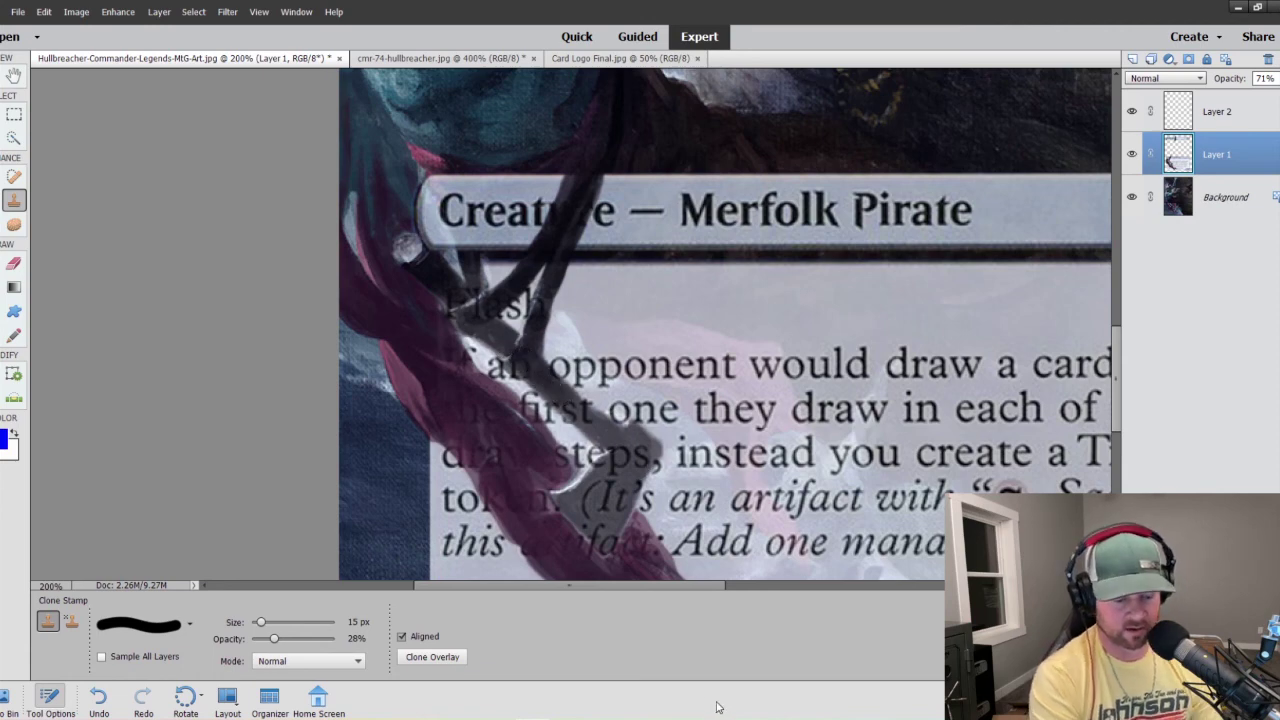
- Try Layer 1 at 86% and 57% opacity while viewing the whole card
{"action": "key", "text": "ctrl+minus"}
{"action": "key", "text": "ctrl+minus"}
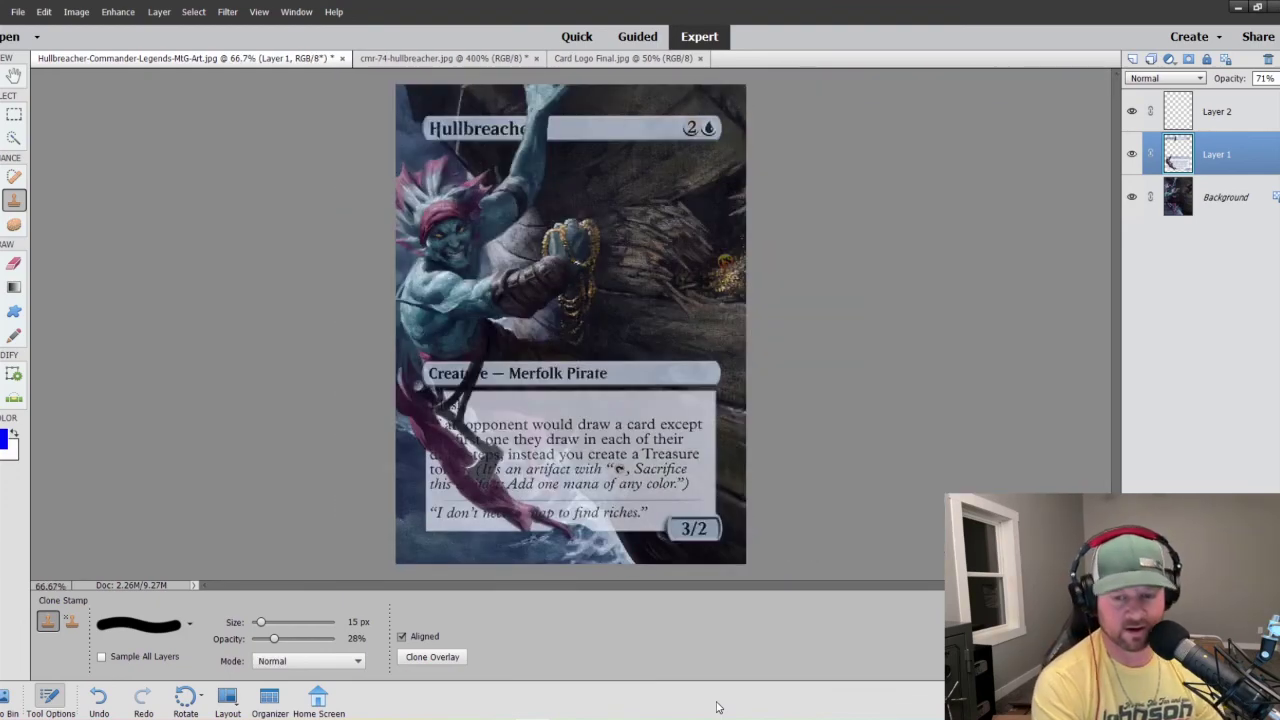
{"action": "key", "text": "ctrl+minus"}
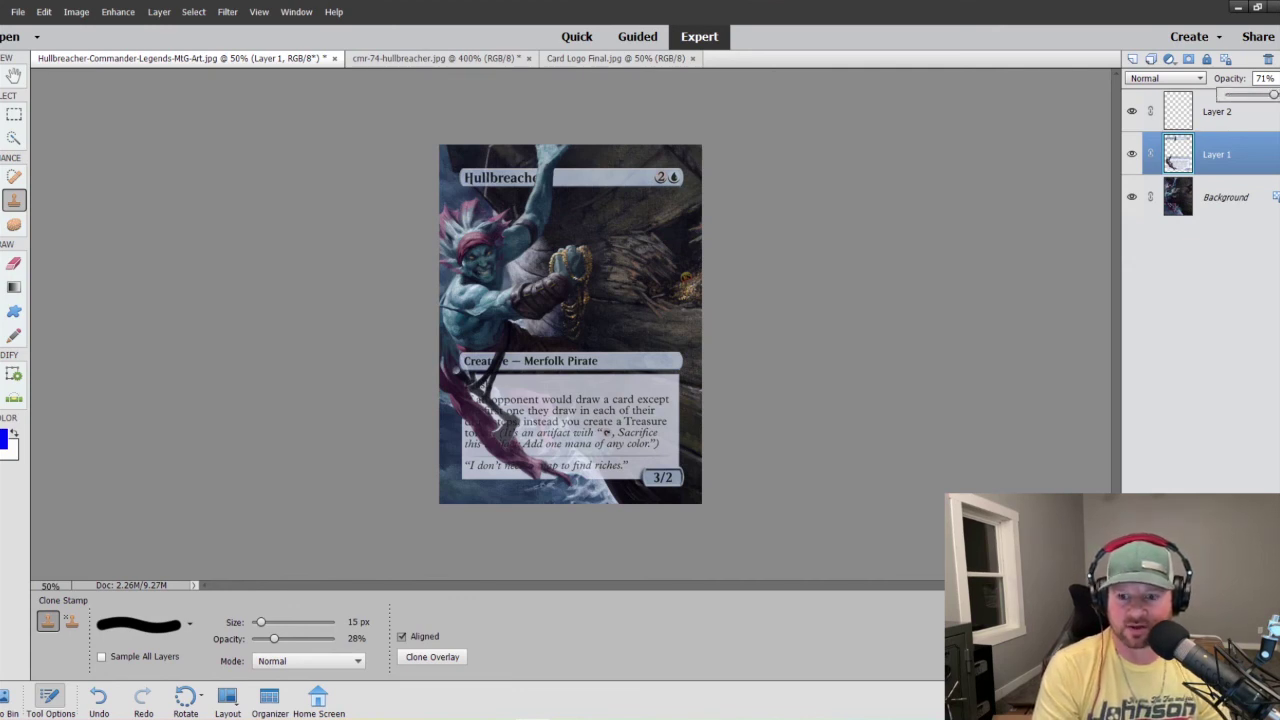
{"action": "left_click_drag", "start_coordinate": [1273, 95], "coordinate": [1279, 95]}
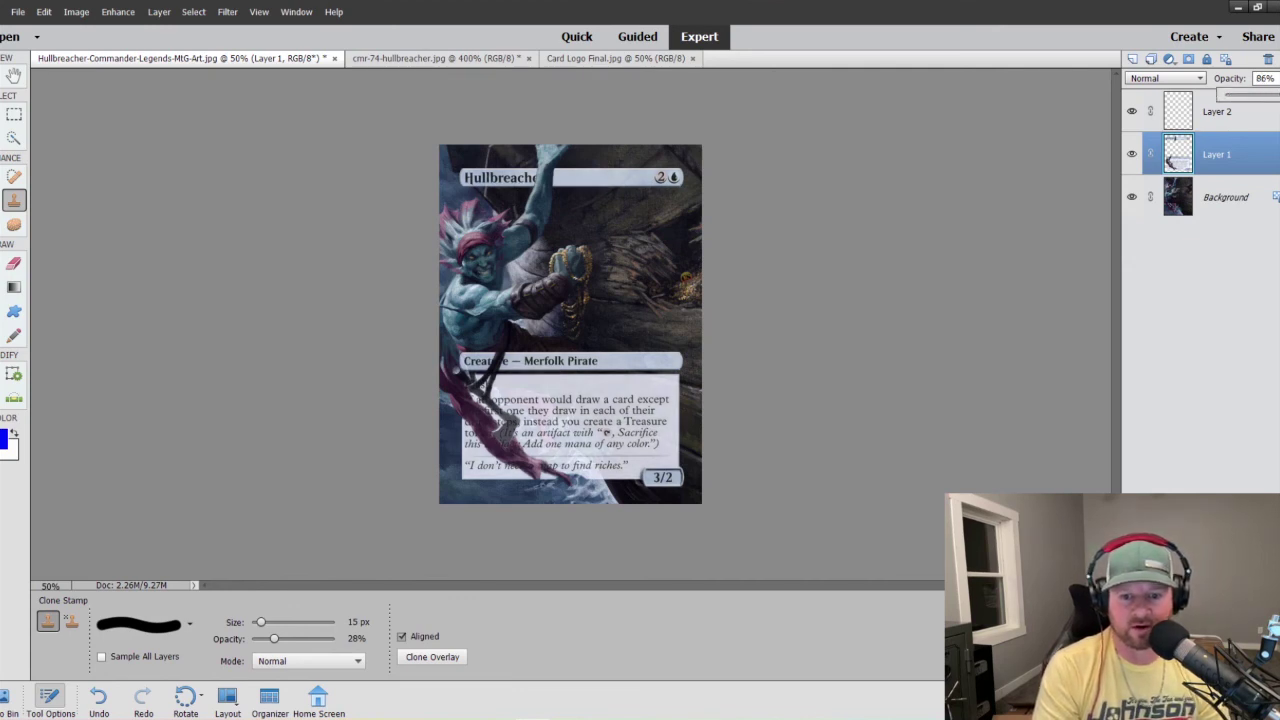
{"action": "left_click_drag", "start_coordinate": [1277, 95], "coordinate": [1263, 96]}
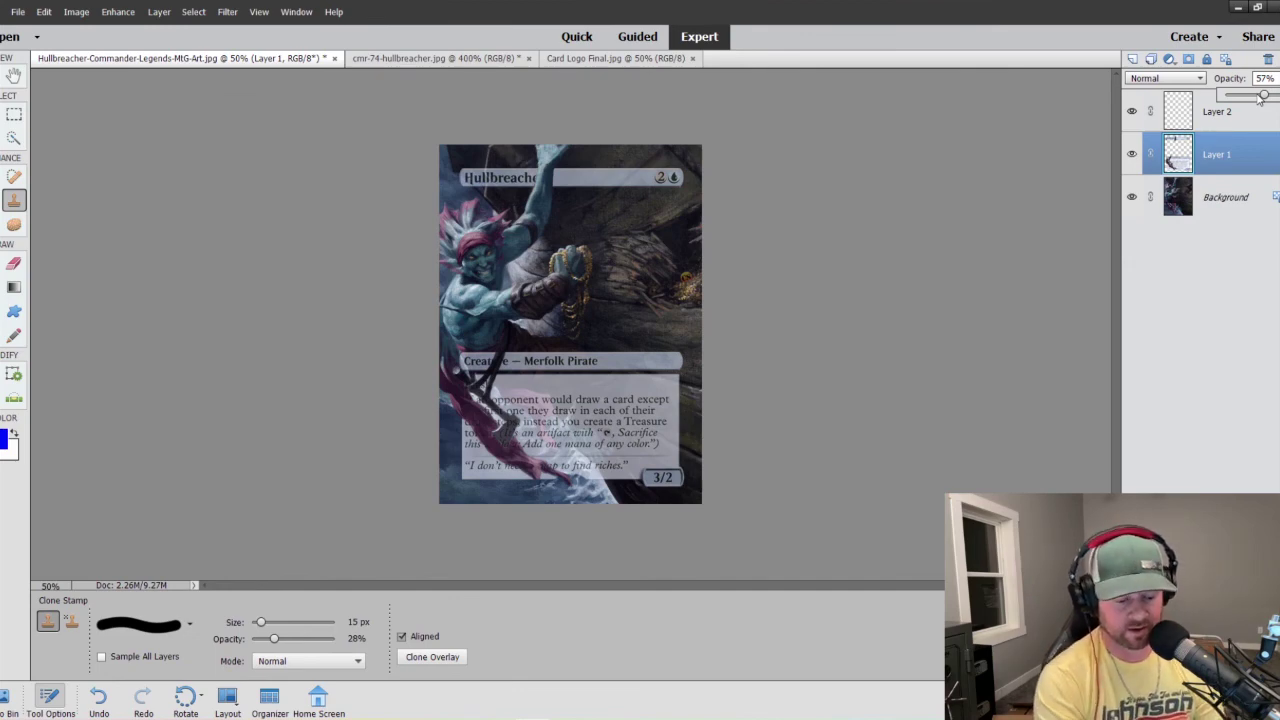
- Set the opacity of Layer 1 to 70% after checking the text box up close
{"action": "key", "text": "ctrl+equal"}
{"action": "key", "text": "ctrl+equal"}
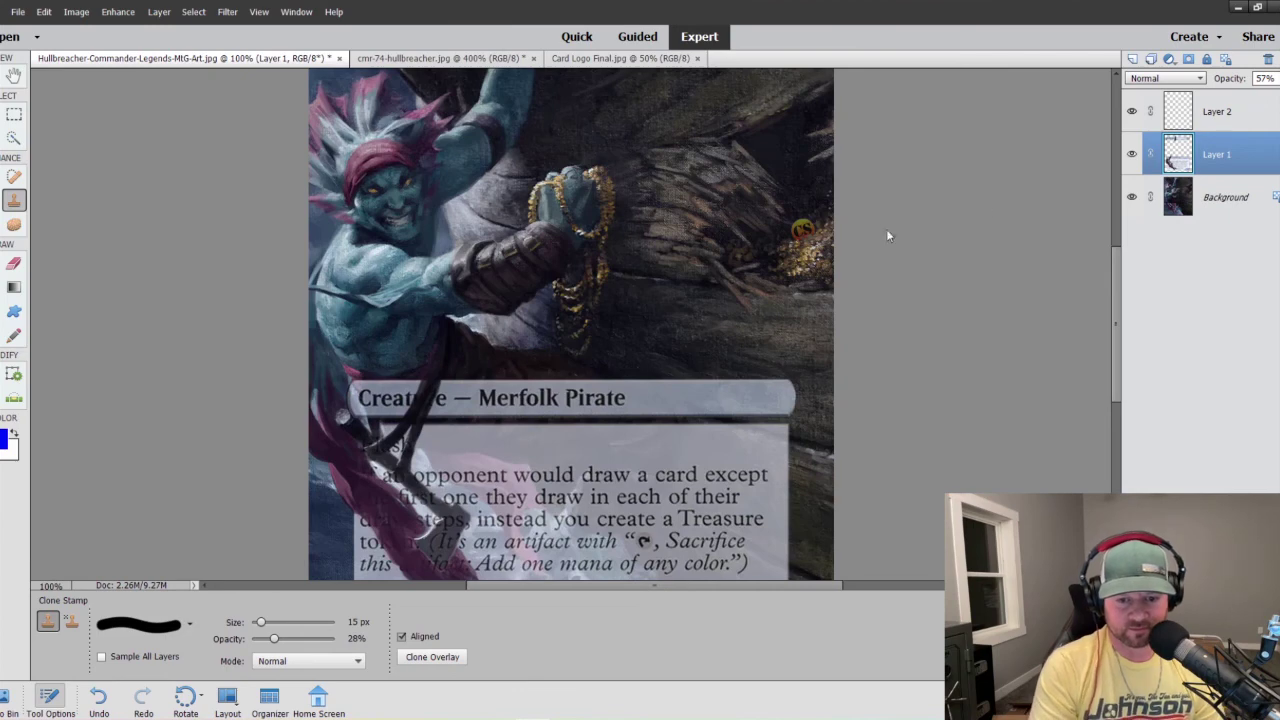
{"action": "scroll", "coordinate": [496, 324], "scroll_direction": "down", "scroll_amount": 1}
{"action": "scroll", "coordinate": [496, 324], "scroll_direction": "down", "scroll_amount": 3}
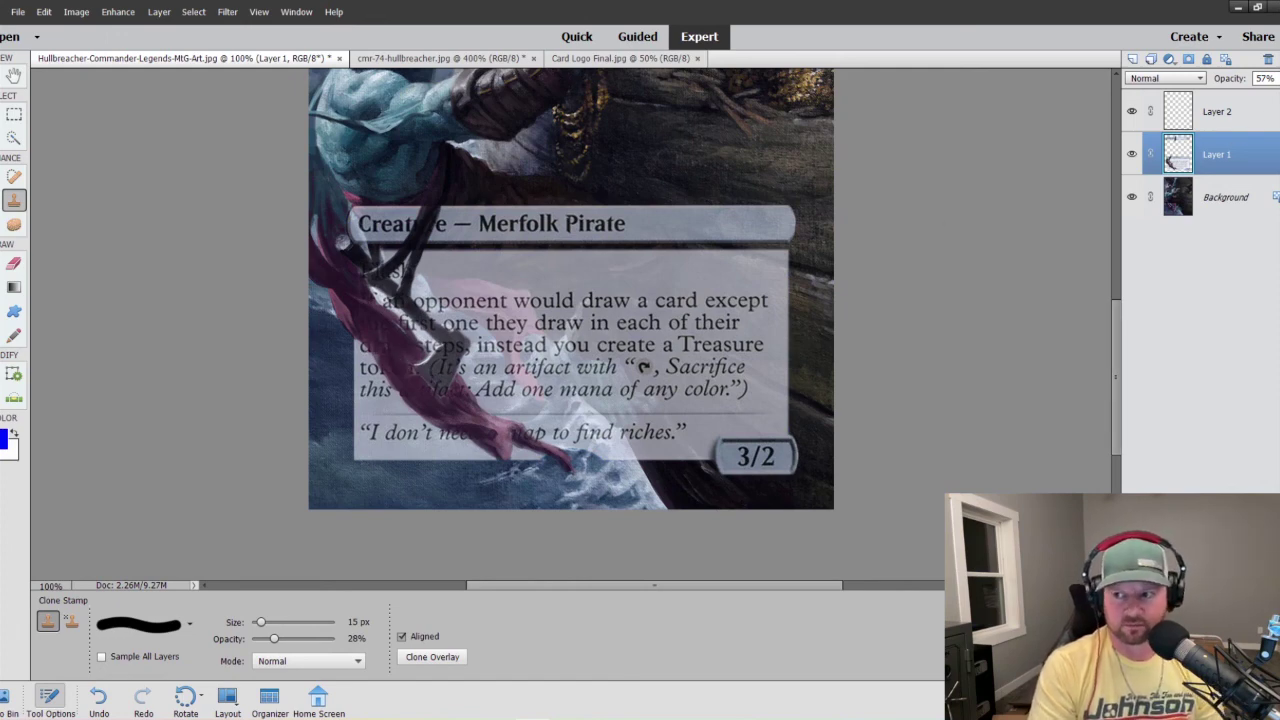
{"action": "left_click", "coordinate": [1270, 78]}
{"action": "left_click_drag", "start_coordinate": [1264, 95], "coordinate": [1274, 95]}
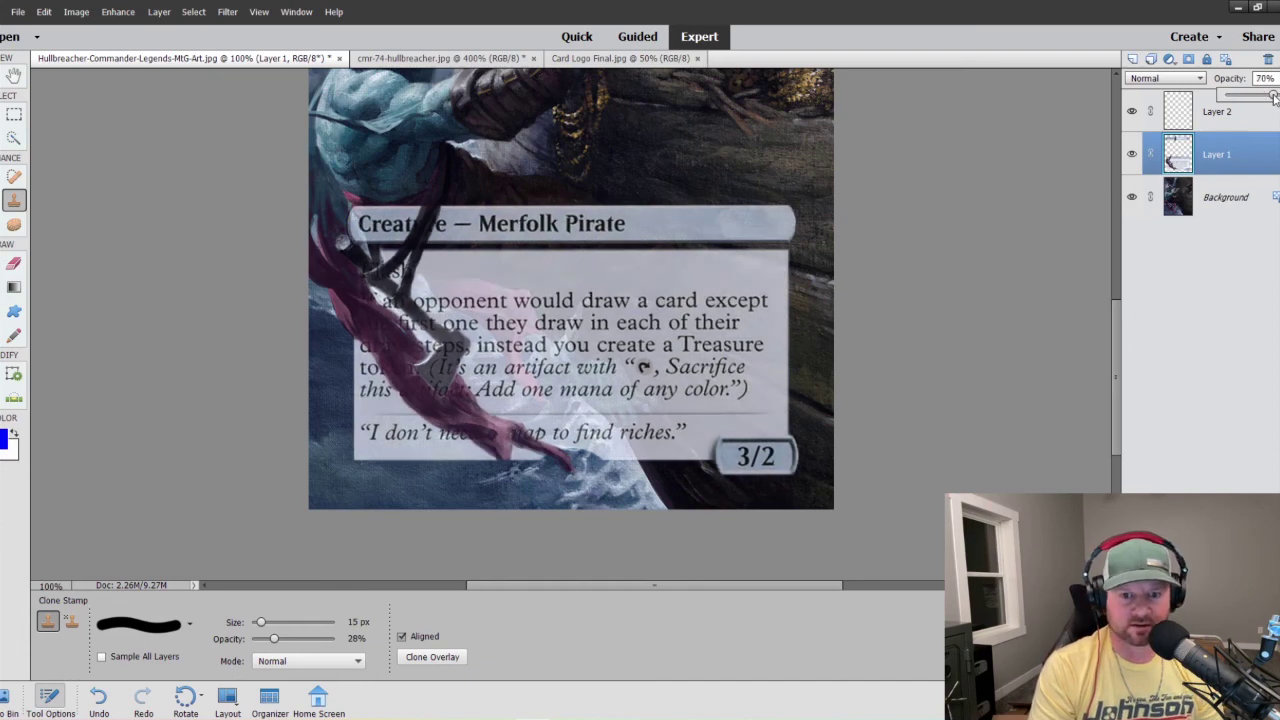
{"action": "key", "text": "ctrl+minus"}
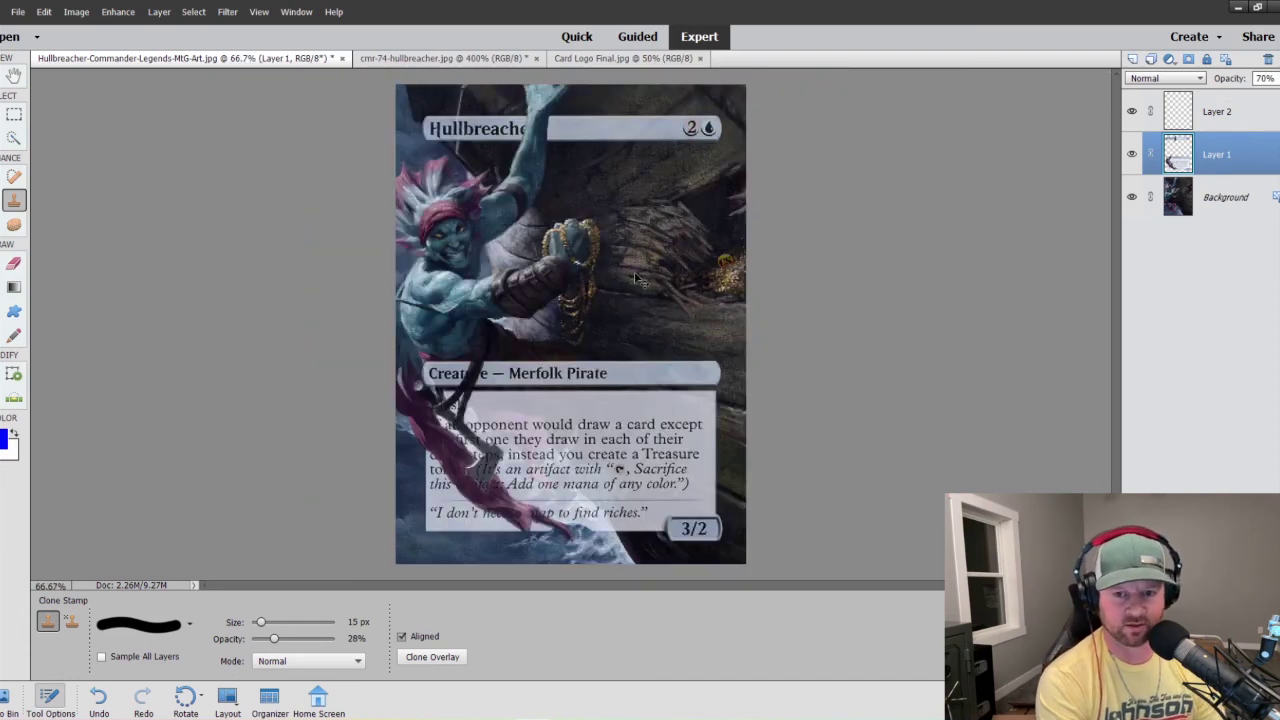